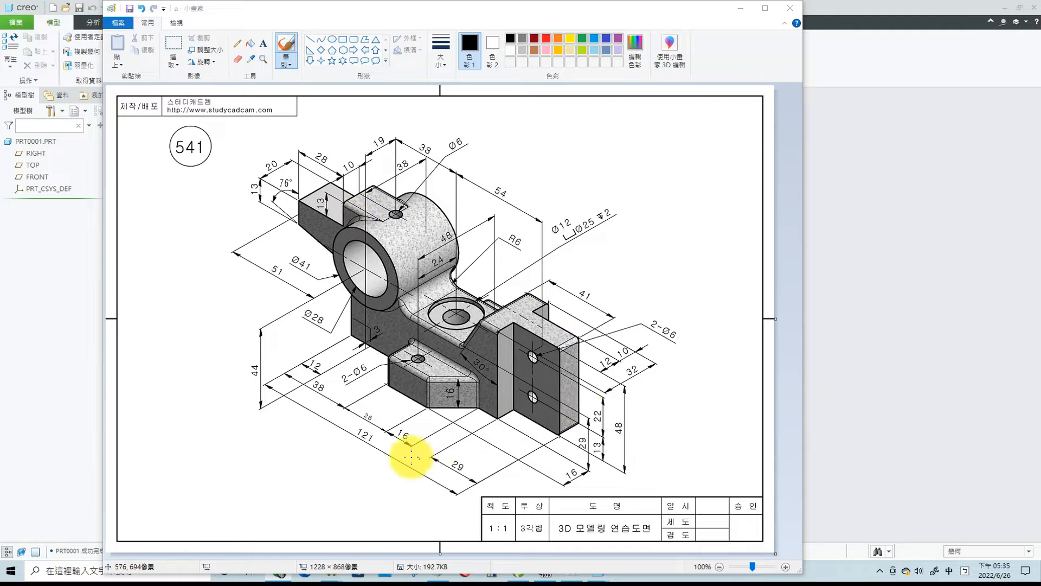
# - Start a sketch on the FRONT plane and draw a rectangle about 340 wide and 212 high with its base on the horizontal axis
pyautogui.moveTo(465, 11); pyautogui.dragTo(427, 19)
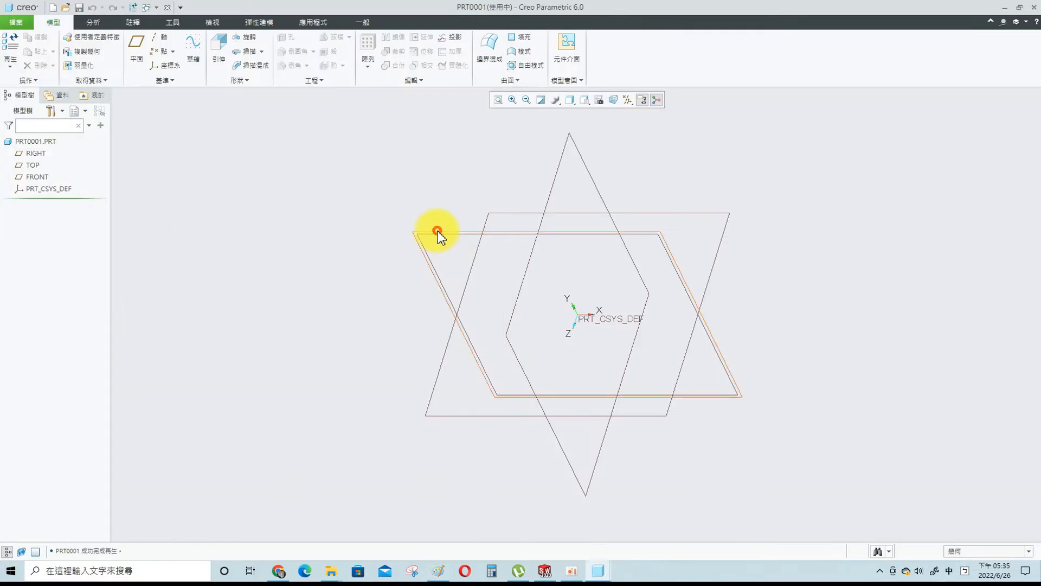
pyautogui.click(437, 193)
pyautogui.click(446, 167)
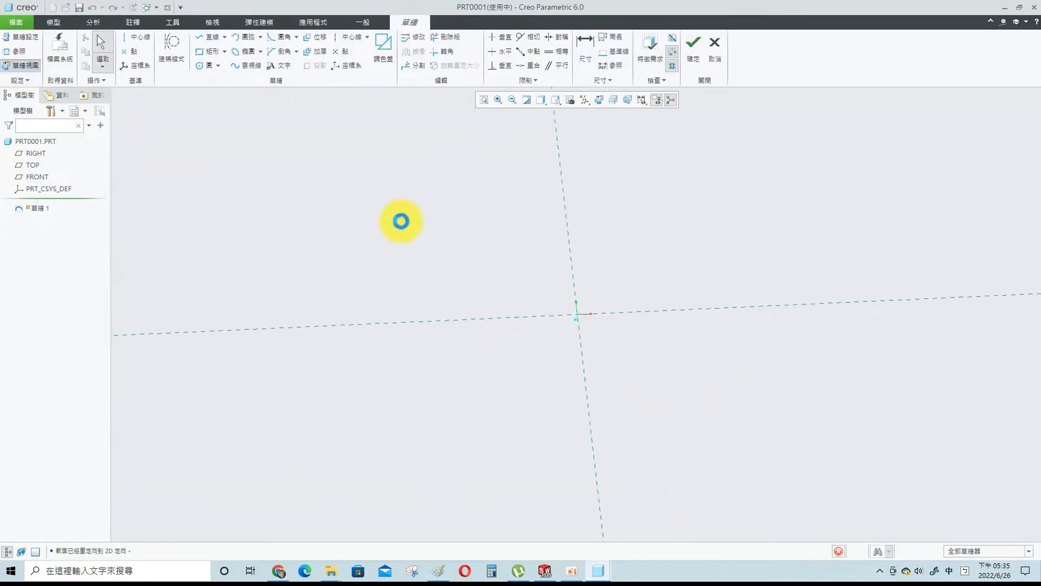
pyautogui.click(206, 51)
pyautogui.click(458, 163)
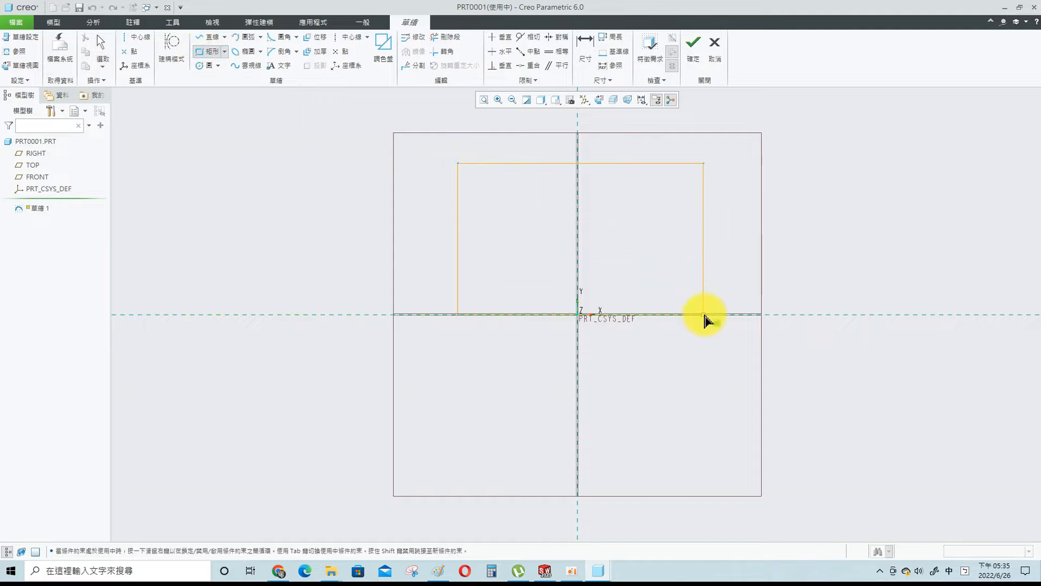
pyautogui.click(703, 313)
pyautogui.middleClick(632, 245)
# - Dimension the rectangle's width as 121
pyautogui.click(586, 43)
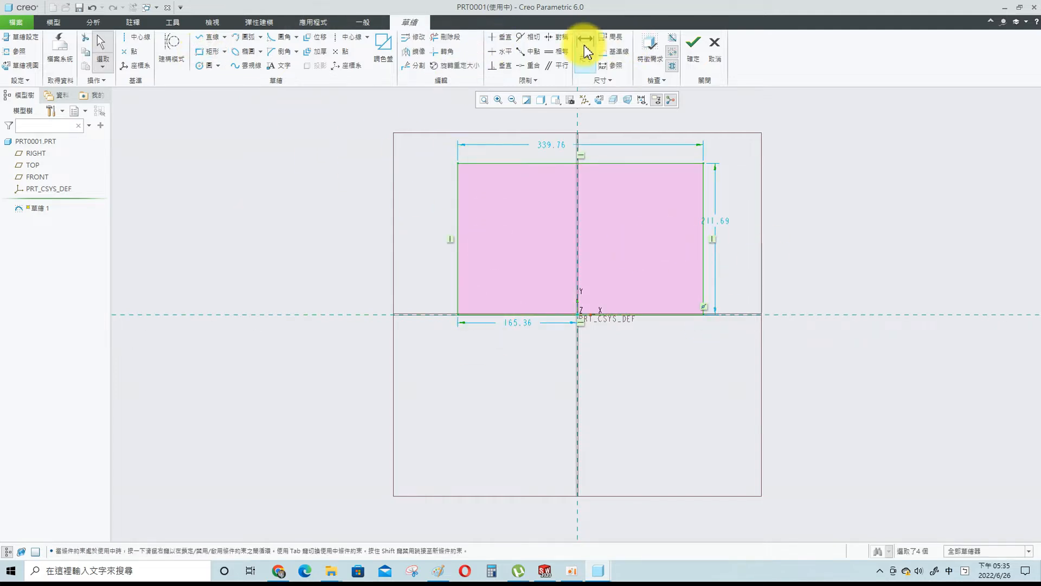
pyautogui.middleClick(618, 378)
pyautogui.write('121')
pyautogui.press('Return')
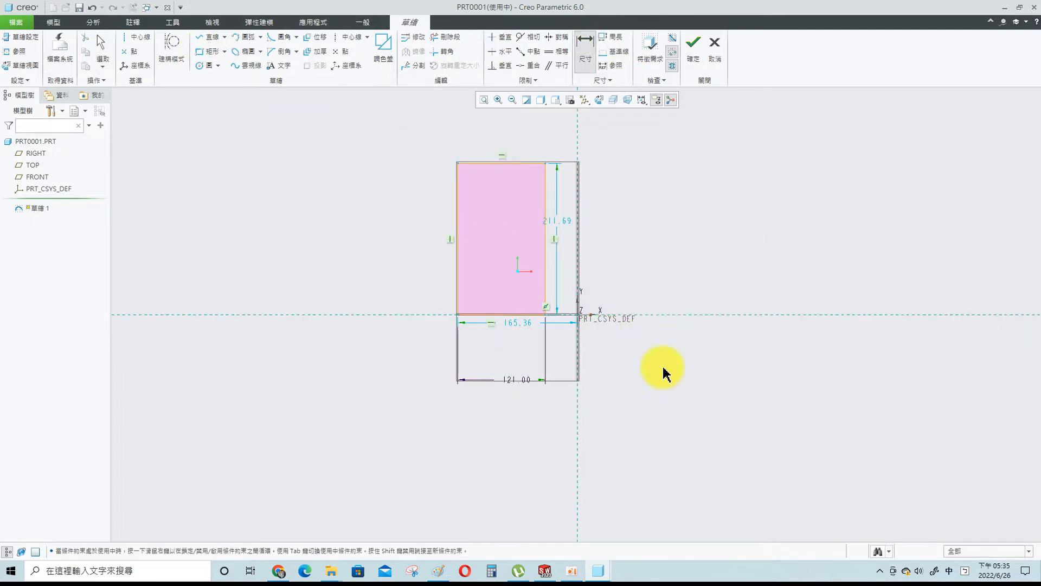
# - Try to enter a formula directly as the distance from the rectangle's left edge to the vertical axis
pyautogui.click(457, 263)
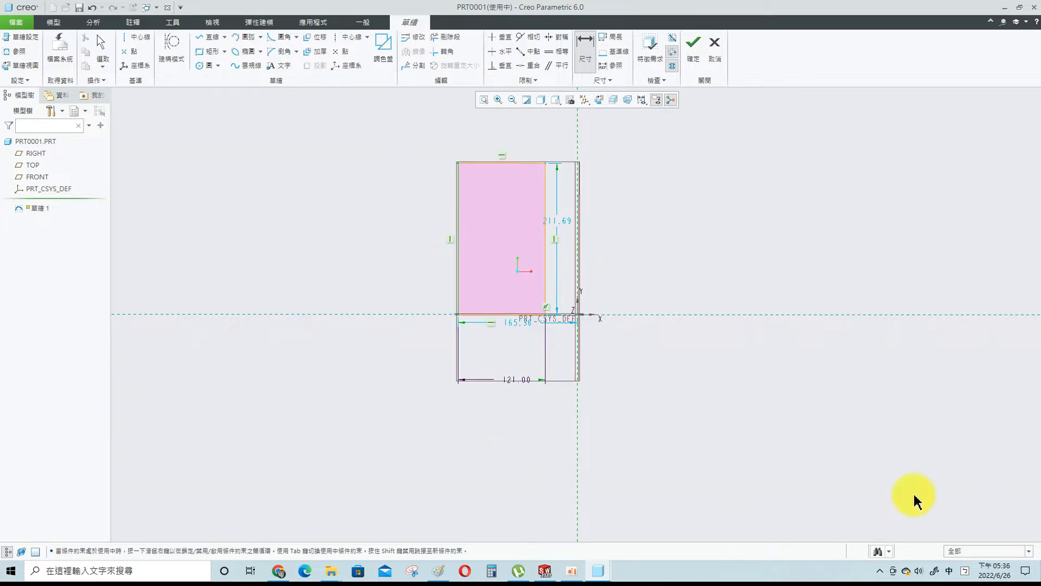
pyautogui.click(101, 48)
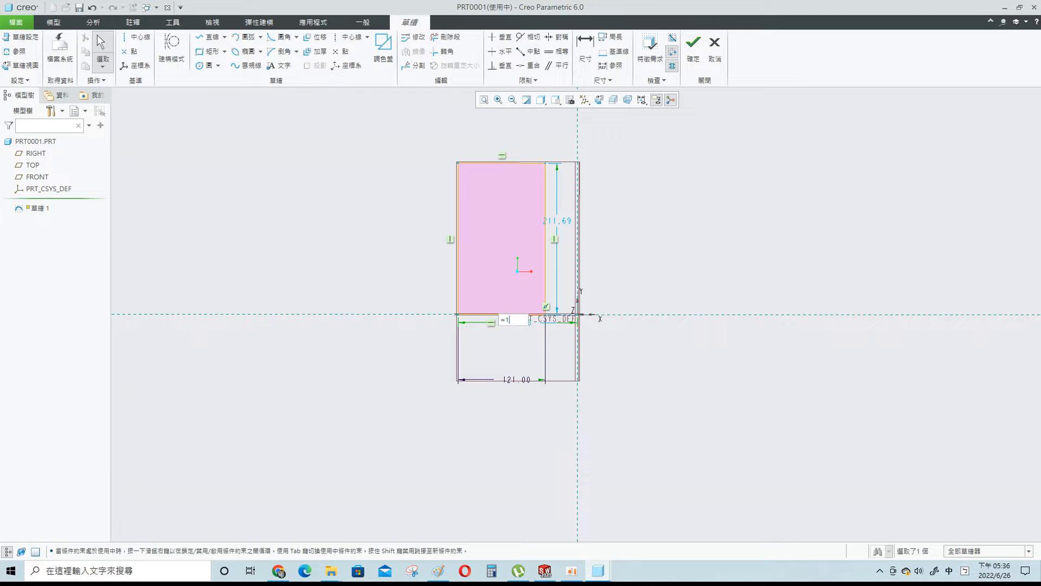
pyautogui.click(374, 26)
pyautogui.click(323, 24)
pyautogui.click(404, 24)
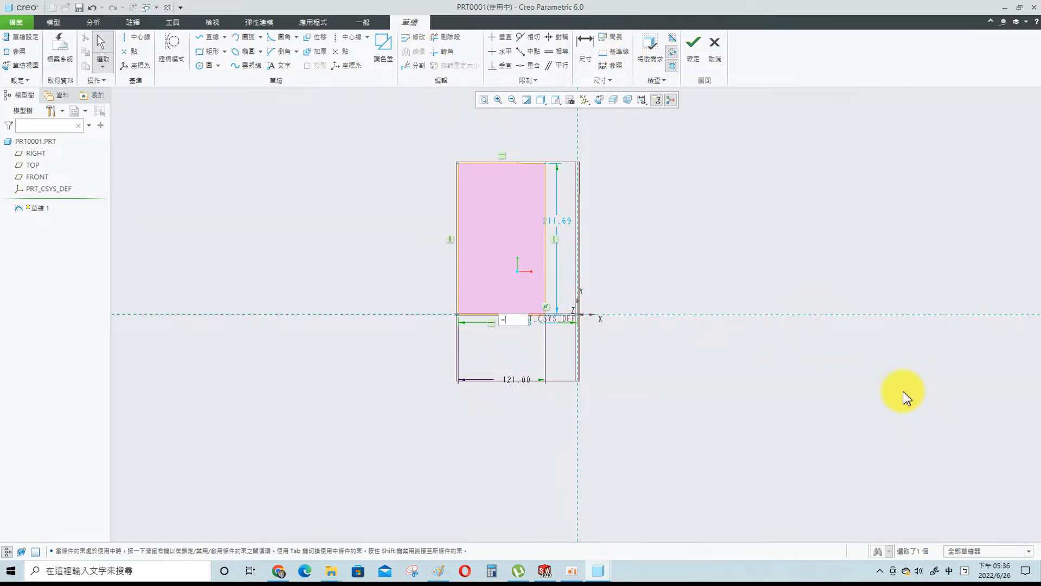
pyautogui.press('Return')
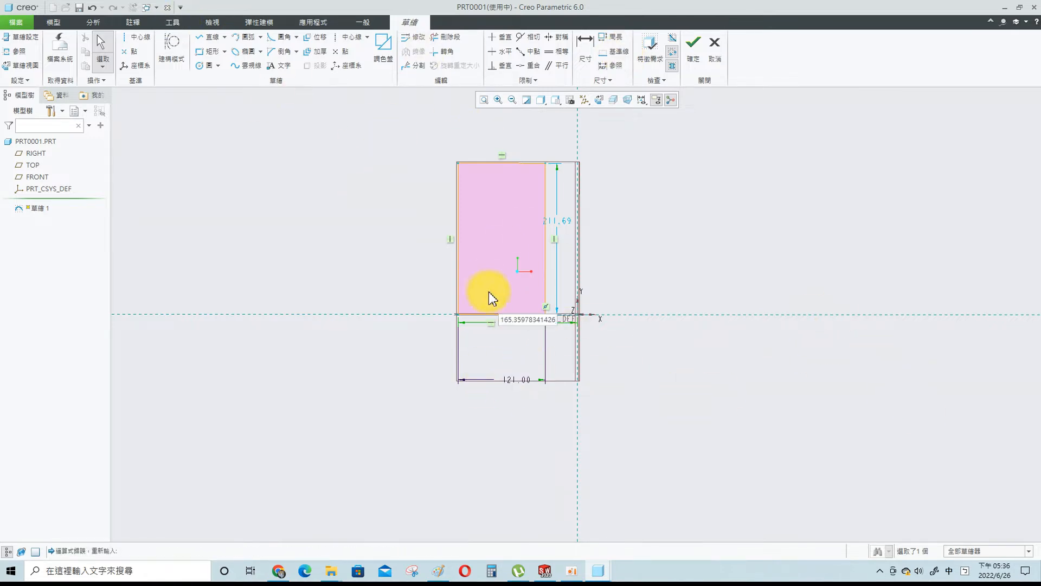
# - Add the relation sd2=sd3/2 so the left edge's offset from the vertical axis is half the rectangle's width
pyautogui.click(172, 22)
pyautogui.click(280, 65)
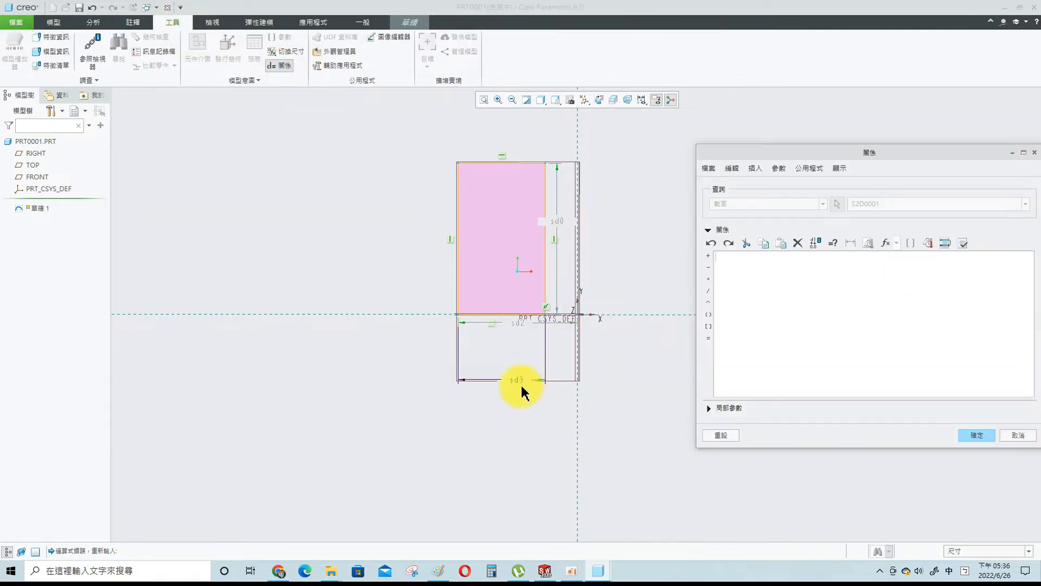
pyautogui.click(570, 347)
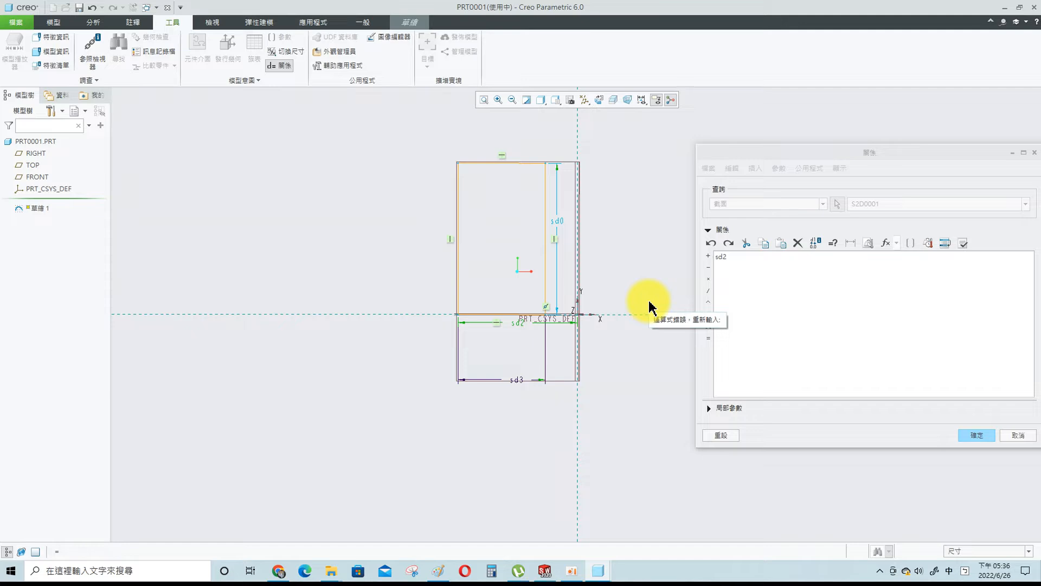
pyautogui.click(708, 338)
pyautogui.click(518, 380)
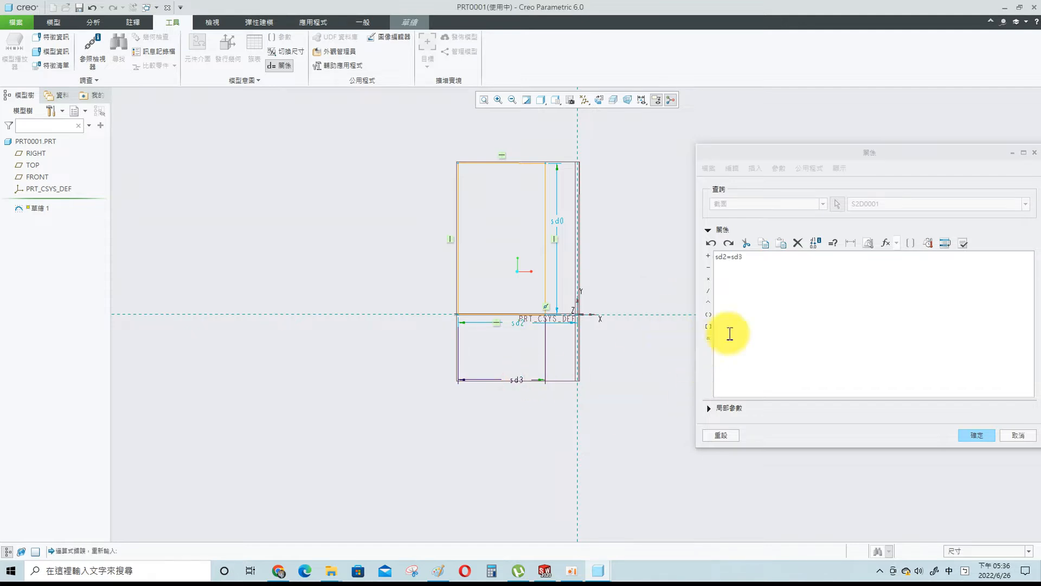
pyautogui.click(708, 292)
pyautogui.write('2')
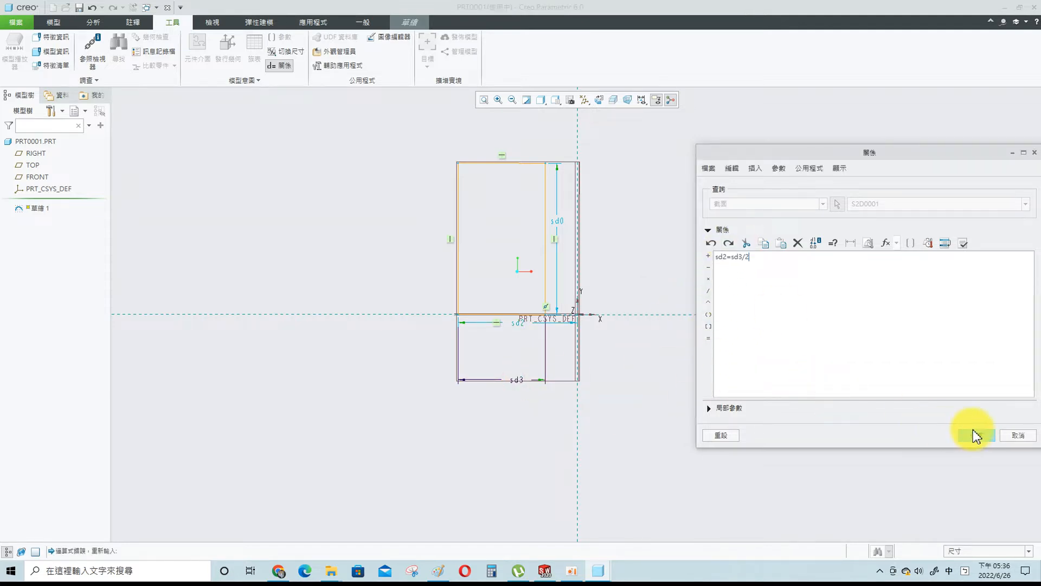
pyautogui.click(975, 434)
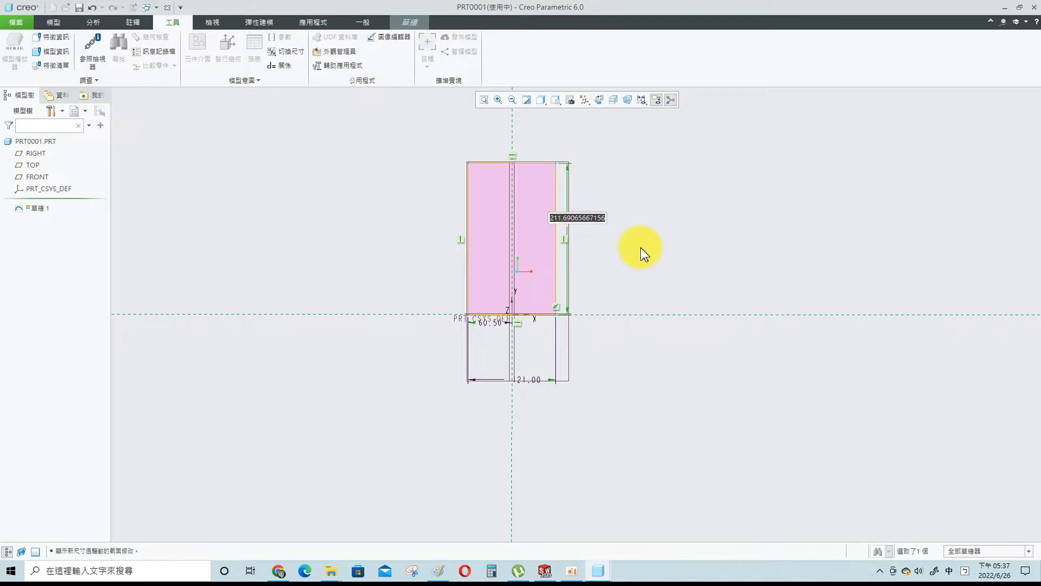
# - Set the rectangle's height to 29 and finish the sketch
pyautogui.write('29')
pyautogui.press('Return')
pyautogui.moveTo(643, 252)
pyautogui.mouseDown(button='middle')
pyautogui.moveTo(569, 288)
pyautogui.moveTo(604, 260)
pyautogui.mouseUp(button='middle')
pyautogui.scroll(5, 482, 289)
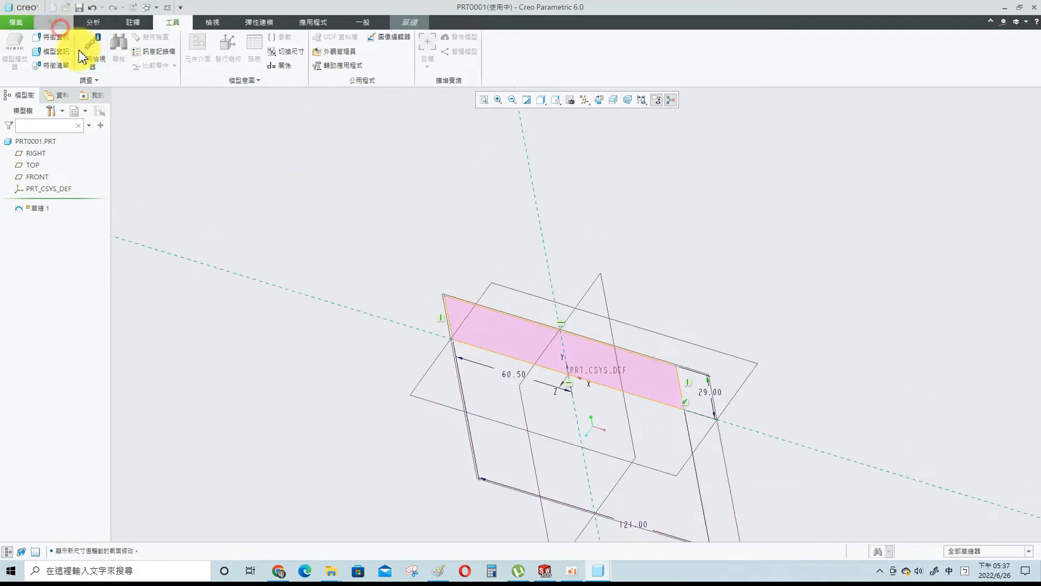
pyautogui.click(410, 23)
pyautogui.click(701, 47)
# - Extrude the rectangle as a solid symmetrically about its sketch plane to a total depth of 32
pyautogui.click(218, 49)
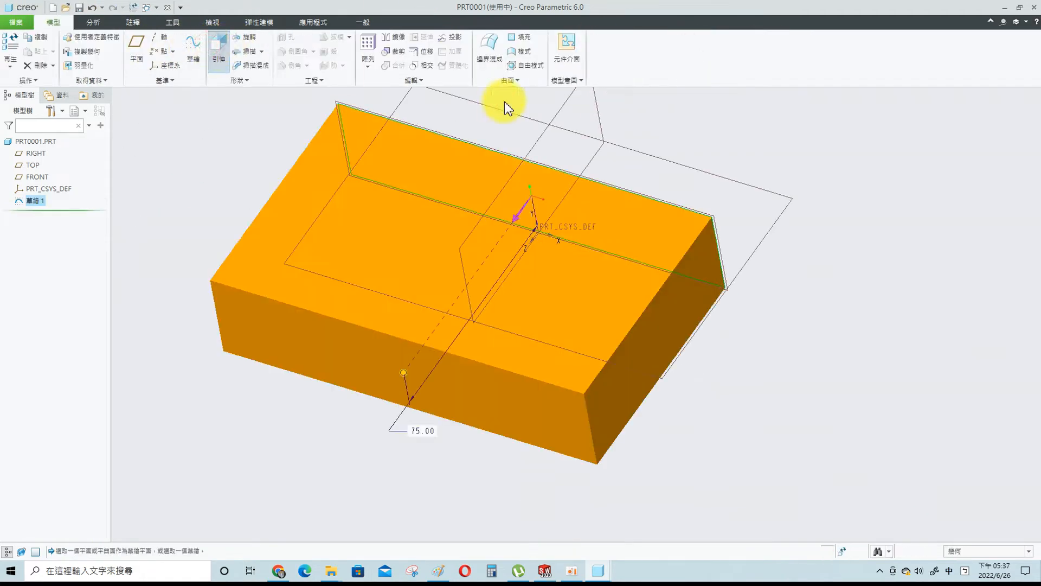
pyautogui.click(94, 49)
pyautogui.click(85, 78)
pyautogui.doubleClick(126, 46)
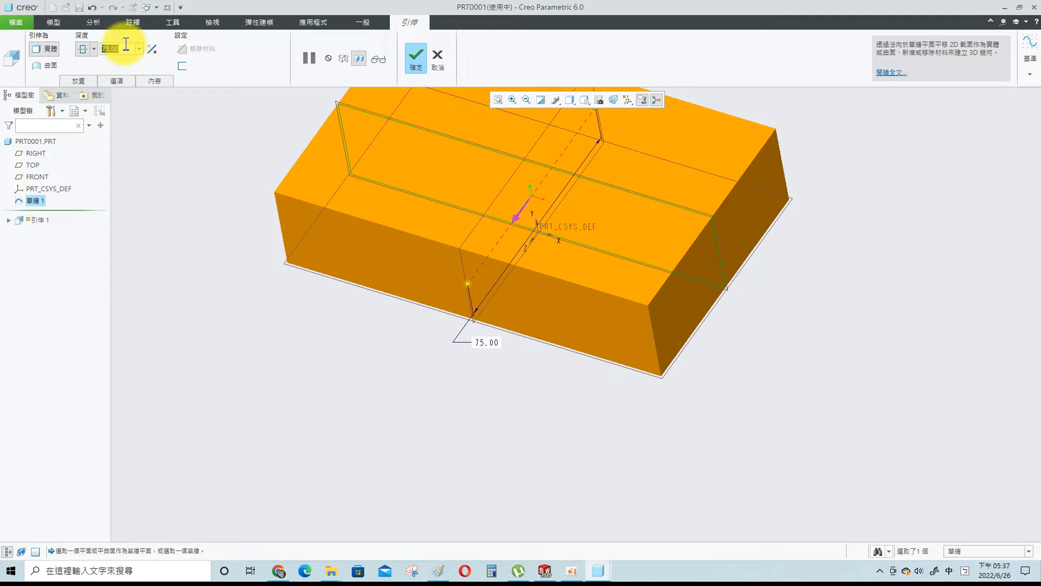
pyautogui.write('30')
pyautogui.press('Return')
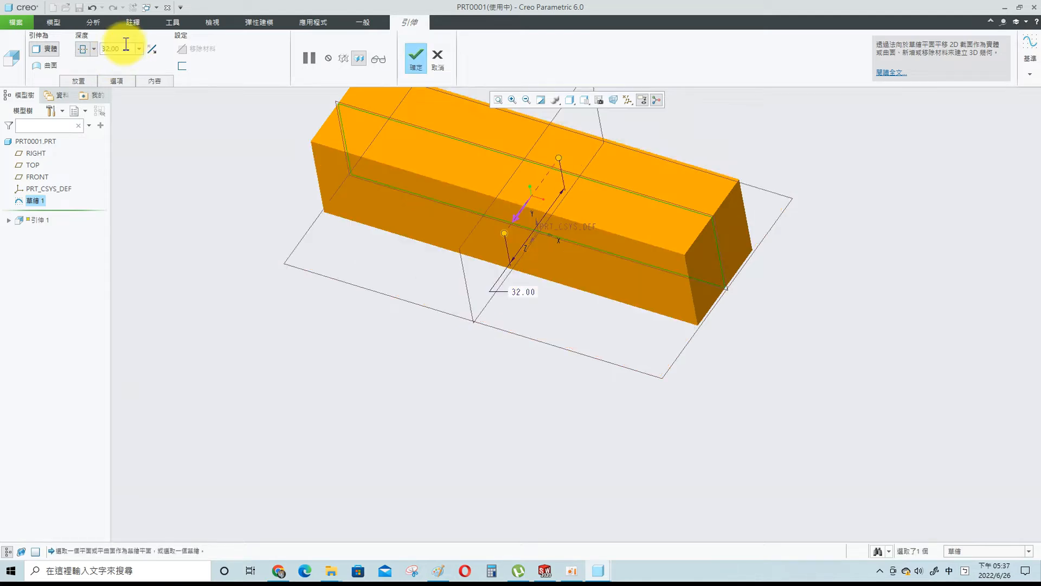
pyautogui.click(422, 57)
# - Start a sketch on the FRONT plane, draw a circle above the block's left end, and face the sketch plane squarely
pyautogui.moveTo(658, 259); pyautogui.dragTo(347, 303, button='middle')
pyautogui.moveTo(454, 269); pyautogui.dragTo(543, 282, button='middle')
pyautogui.click(33, 165)
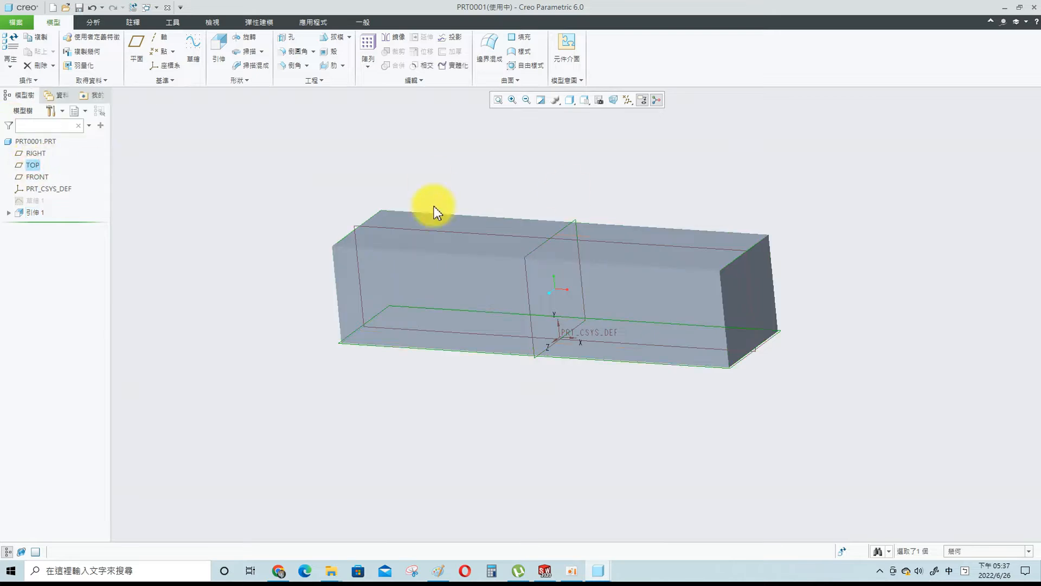
pyautogui.click(194, 54)
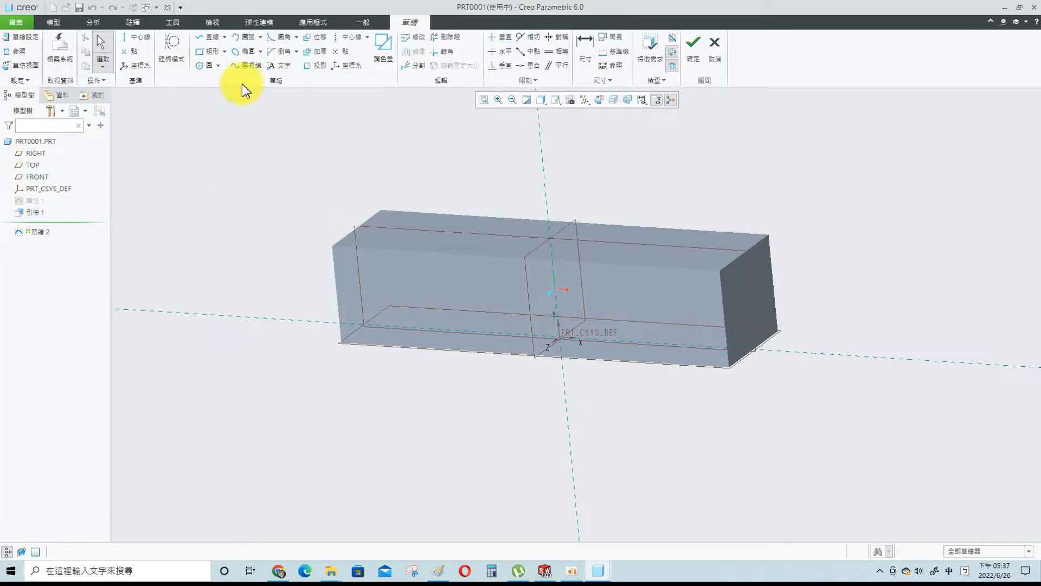
pyautogui.press('c')
pyautogui.click(400, 147)
pyautogui.click(451, 206)
pyautogui.scroll(1, 697, 209)
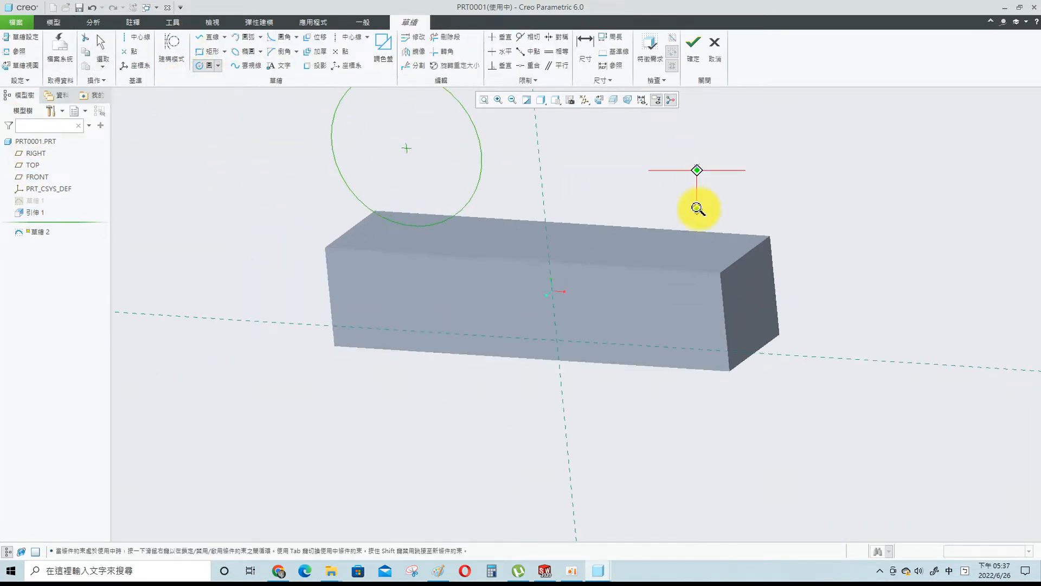
pyautogui.keyDown('shift'); pyautogui.moveTo(669, 159); pyautogui.dragTo(694, 238, button='middle'); pyautogui.keyUp('shift')
pyautogui.click(21, 65)
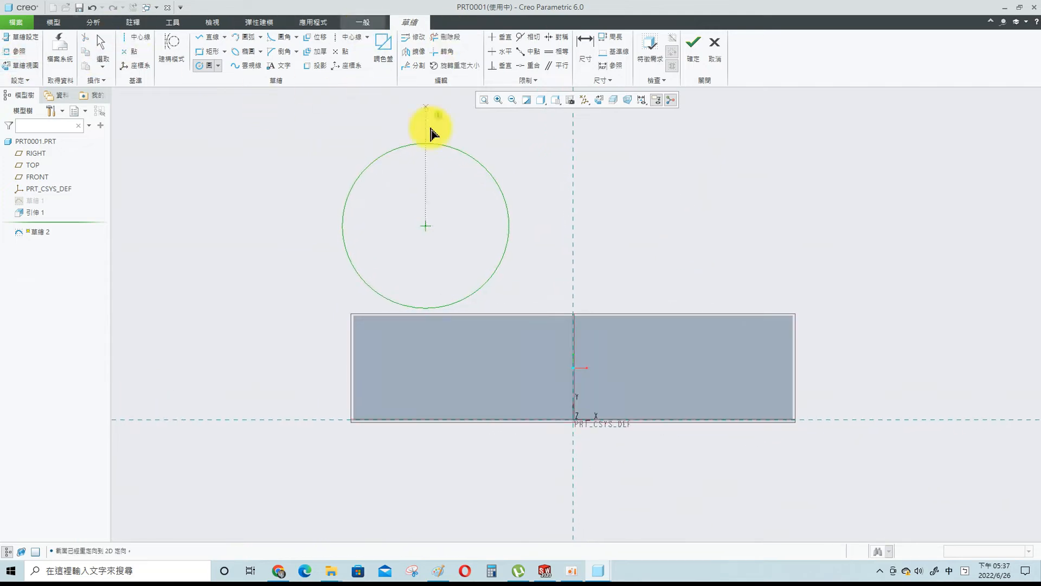
# - Dimension the circle's diameter as 41 and its centre height above the block's base as 44
pyautogui.click(584, 40)
pyautogui.write('41')
pyautogui.press('Return')
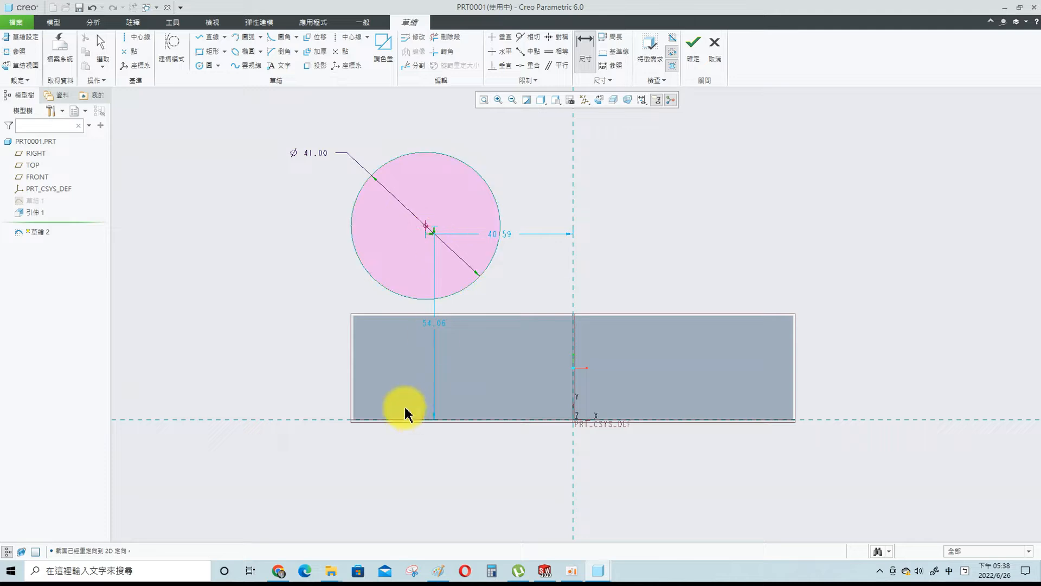
pyautogui.middleClick(293, 353)
pyautogui.write('44')
pyautogui.press('Return')
# - Dimension the circle's centre 12 from the block's left edge and finish the sketch
pyautogui.click(353, 367)
pyautogui.middleClick(395, 448)
pyautogui.write('12')
pyautogui.press('Return')
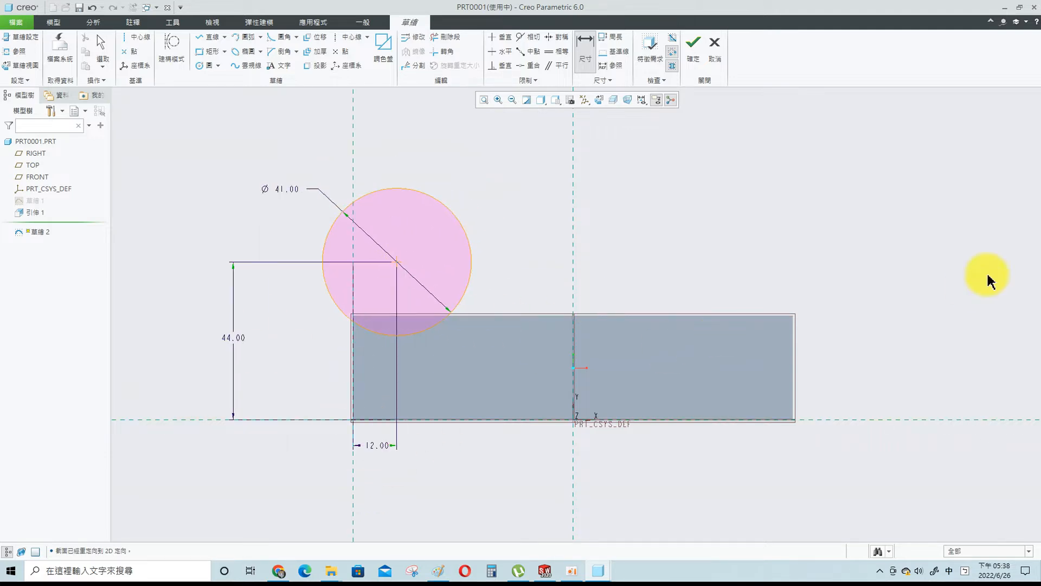
pyautogui.moveTo(588, 227); pyautogui.dragTo(542, 269, button='middle')
pyautogui.click(694, 41)
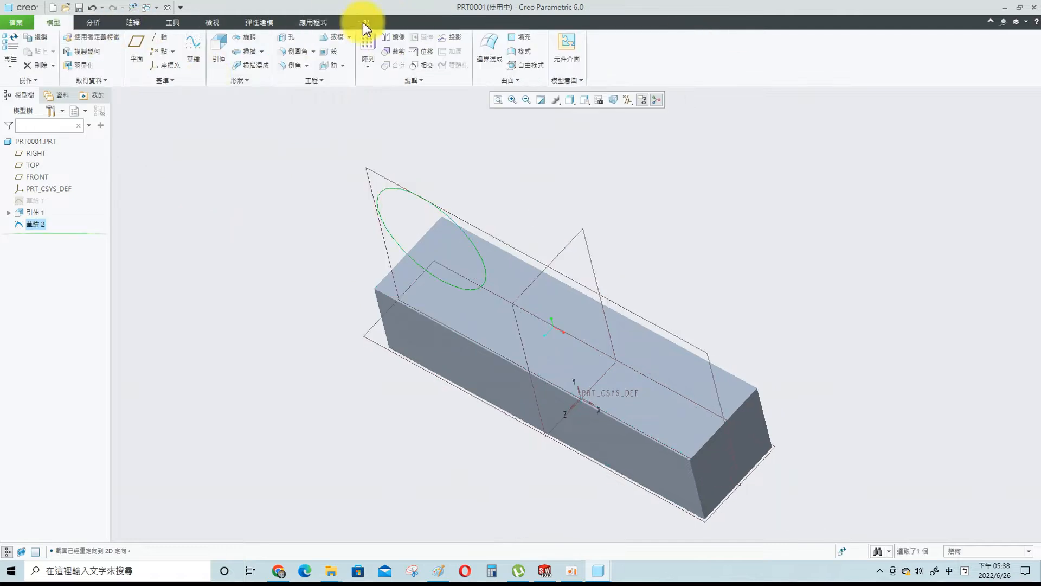
# - Extrude the circle symmetrically about its sketch plane and display the model shaded with edges
pyautogui.click(210, 34)
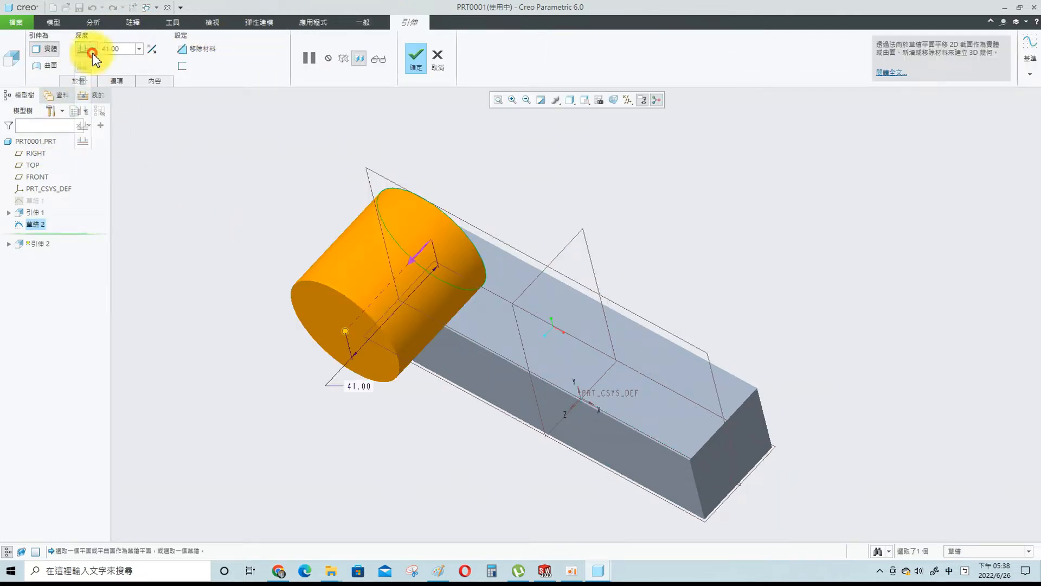
pyautogui.click(83, 81)
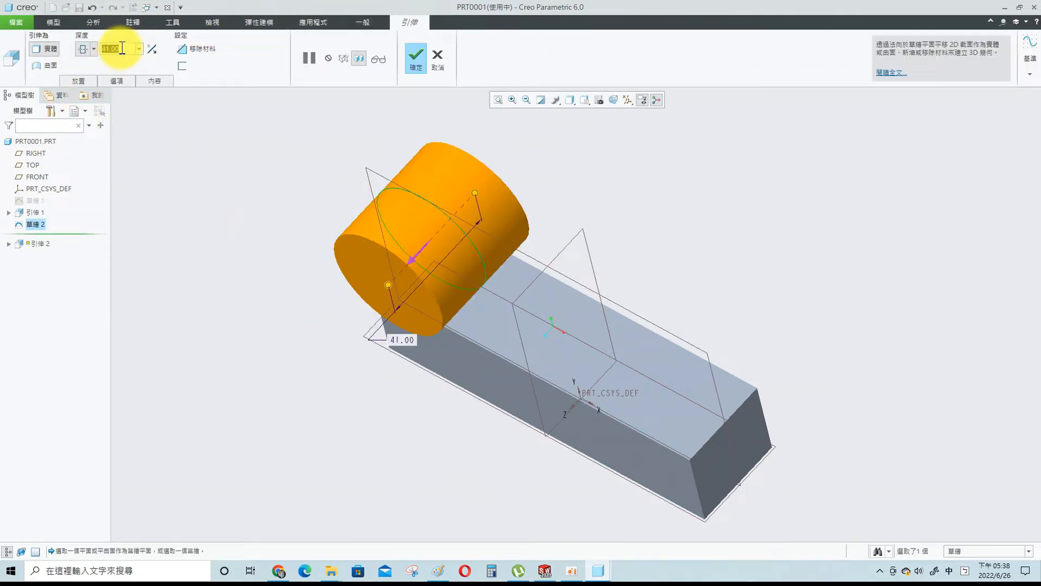
pyautogui.click(416, 54)
pyautogui.click(565, 103)
pyautogui.click(586, 132)
# - Start a sketch on the FRONT plane viewed squarely and project the cylinder's upper circular edge into it
pyautogui.click(373, 167)
pyautogui.click(383, 126)
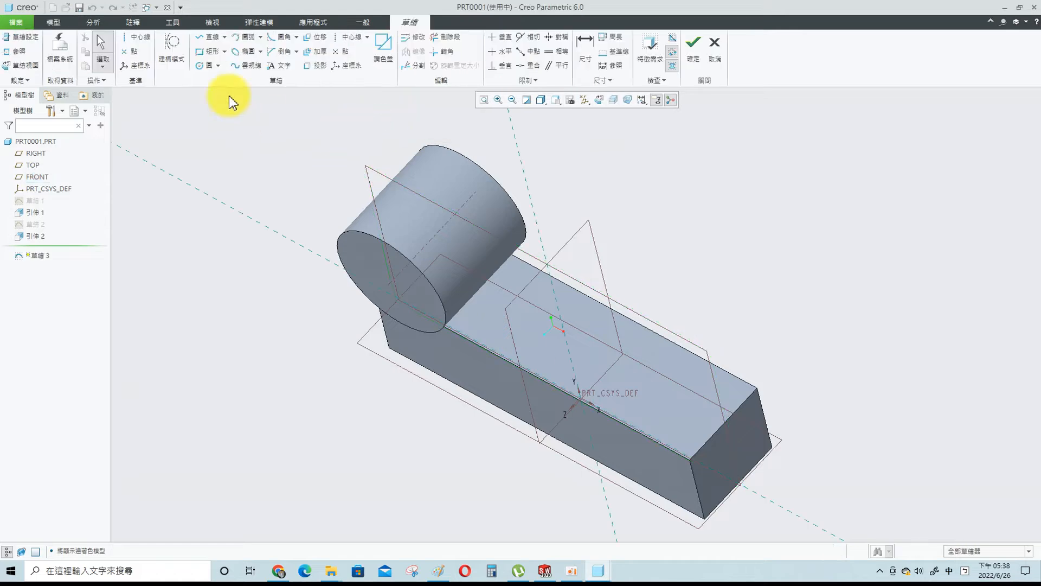
pyautogui.click(19, 66)
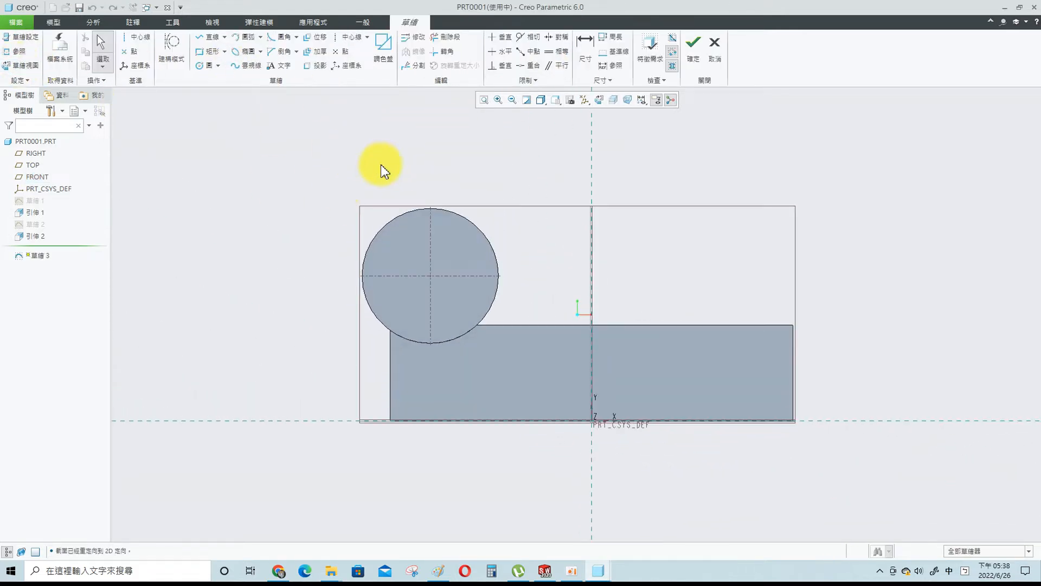
pyautogui.click(314, 65)
pyautogui.click(395, 216)
# - Sketch a line chain from the cylinder's topmost point about 55 leftward, about 16 down, and sloping back into the cylinder
pyautogui.click(207, 36)
pyautogui.click(431, 208)
pyautogui.click(400, 321)
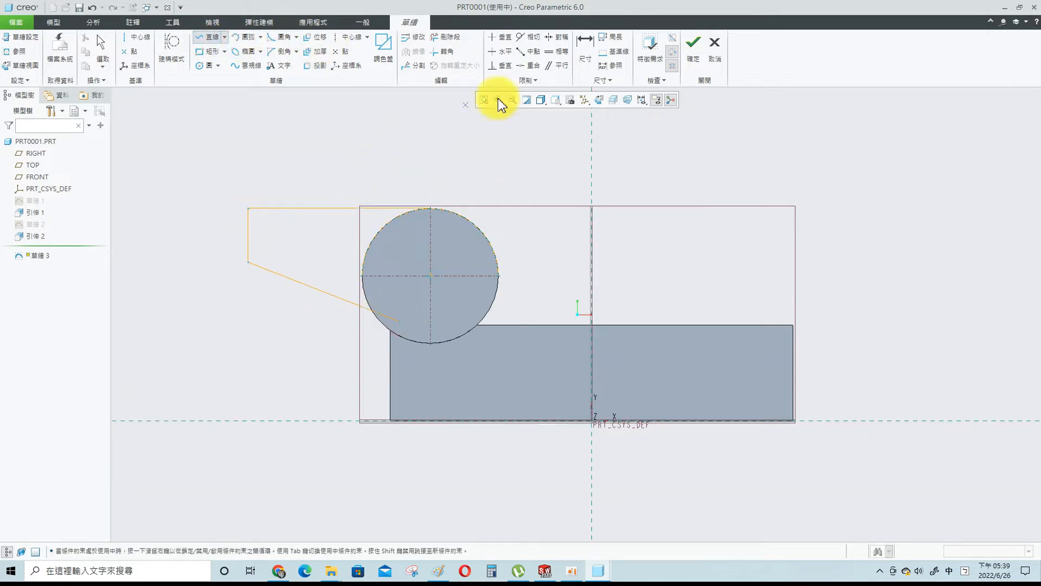
# - Trim the lines and projected arc to their corners so they form a closed arm profile
pyautogui.click(442, 51)
pyautogui.click(368, 251)
pyautogui.click(344, 299)
pyautogui.click(395, 208)
pyautogui.click(480, 227)
pyautogui.click(101, 46)
pyautogui.click(442, 51)
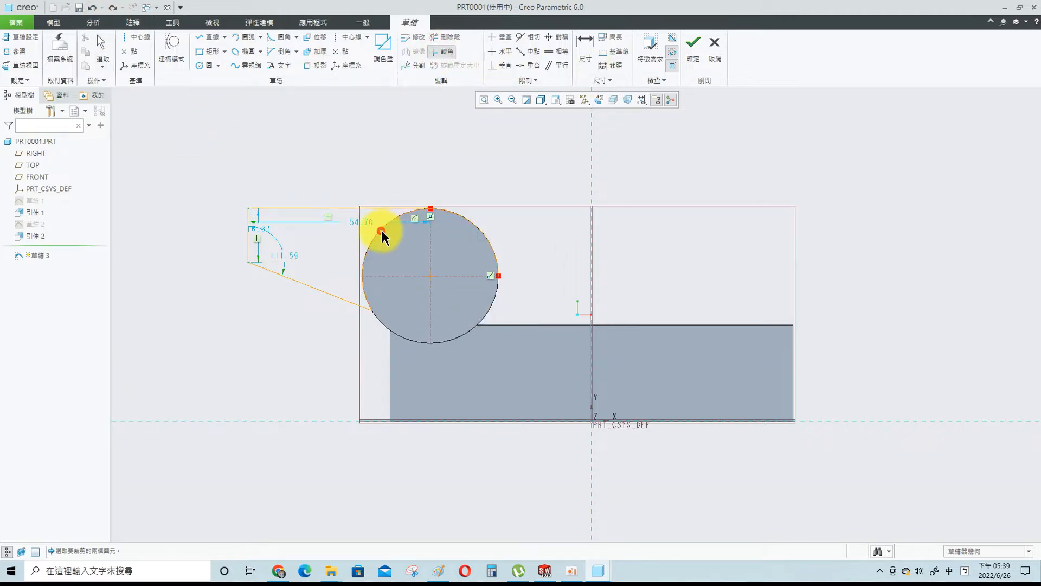
pyautogui.click(374, 210)
# - Dimension the arm's horizontal length from its left end to the cylinder's centre as 51
pyautogui.click(585, 47)
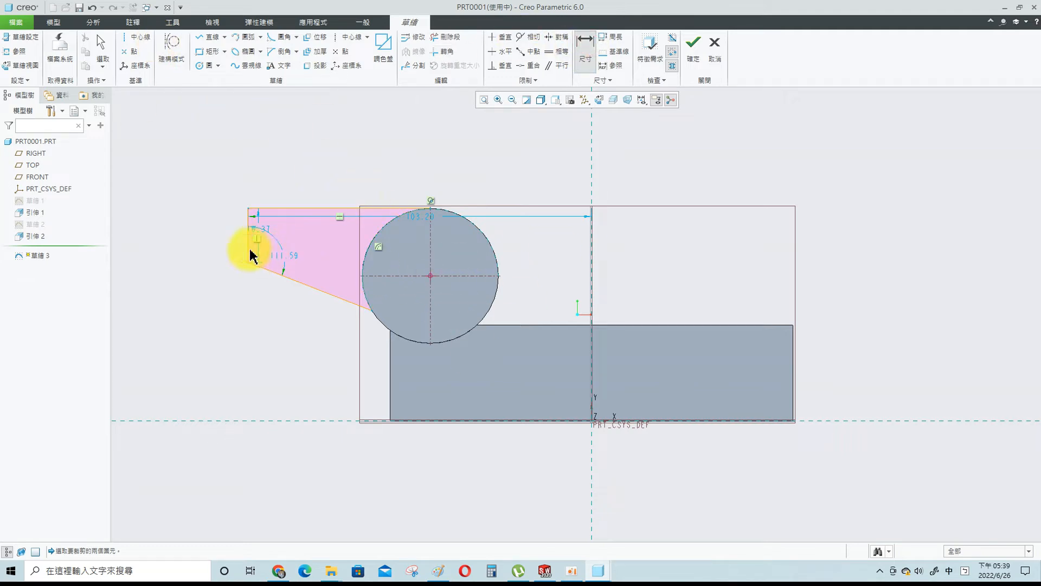
pyautogui.middleClick(331, 164)
pyautogui.write('51')
pyautogui.press('Return')
# - Dimension the height of the arm's left end edge and try to change its value
pyautogui.click(260, 242)
pyautogui.middleClick(227, 245)
pyautogui.write('8')
pyautogui.press('Return')
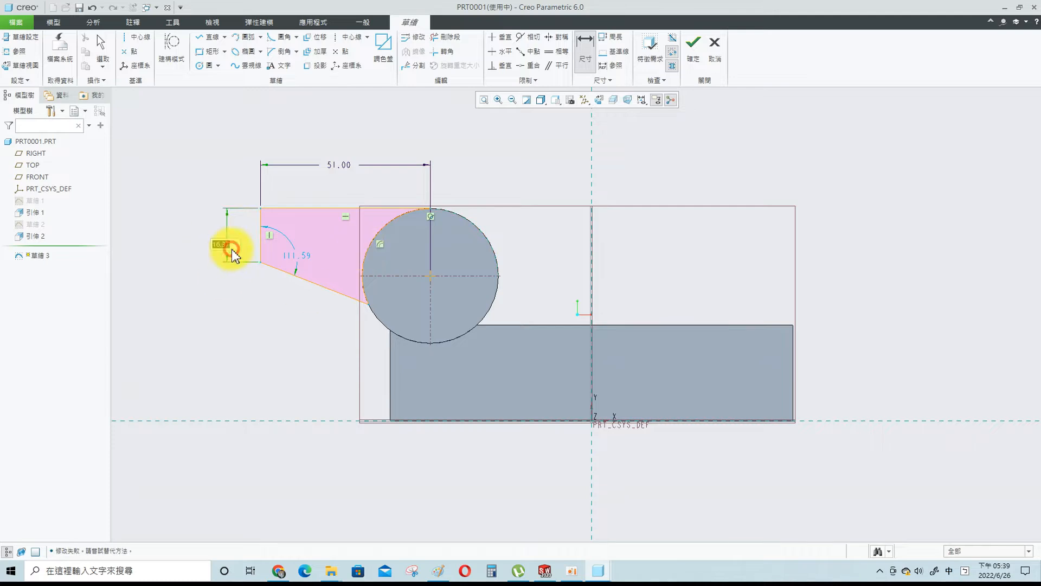
pyautogui.press('Return')
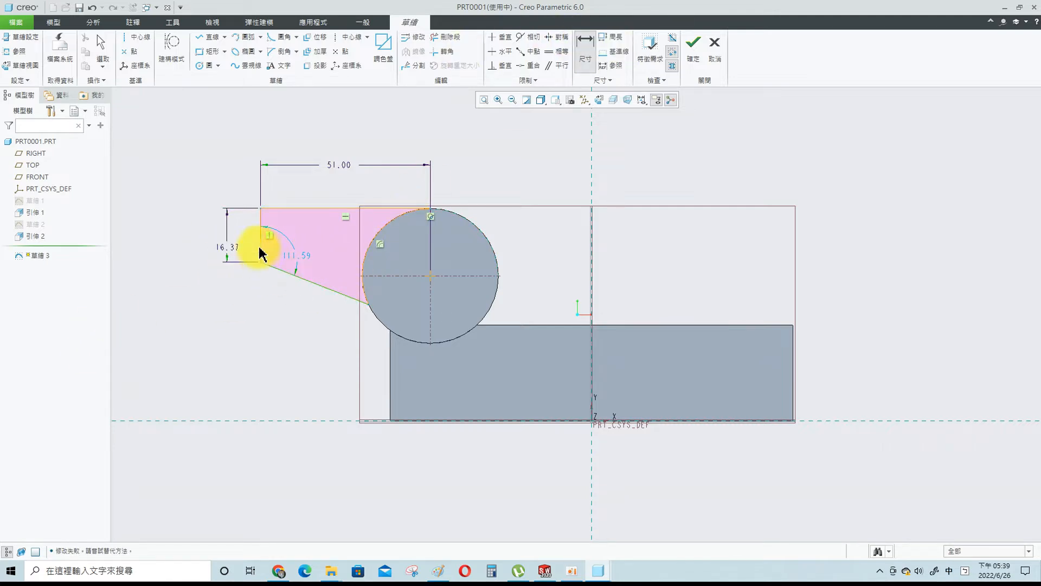
# - Dimension the angle between the arm's sloping lower edge and its vertical end edge as 76 degrees
pyautogui.middleClick(225, 196)
pyautogui.write('76')
pyautogui.press('Return')
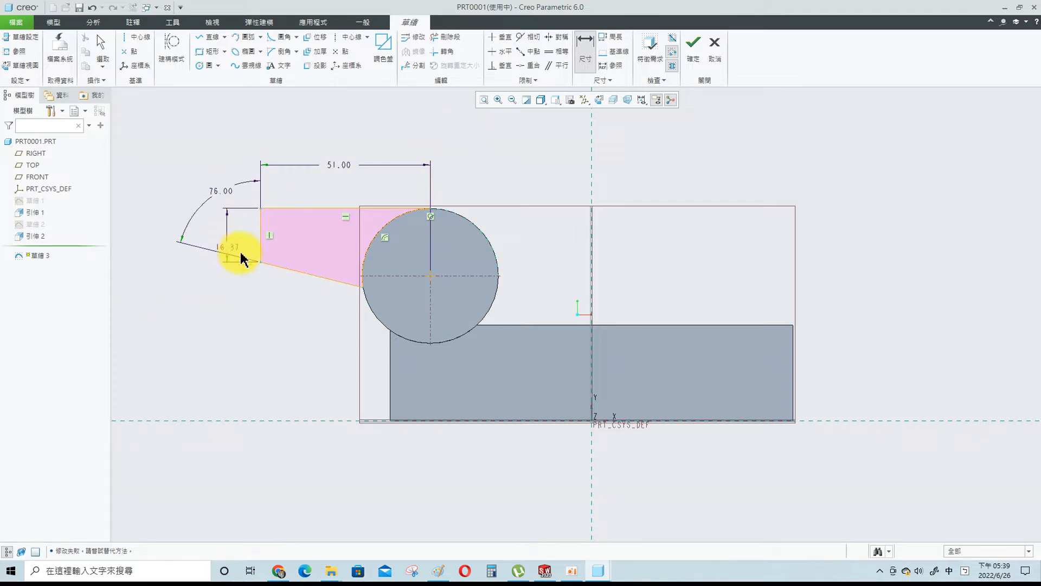
# - Set the height of the arm's vertical end edge to 26 and finish the sketch
pyautogui.write('26')
pyautogui.press('Return')
pyautogui.moveTo(553, 143)
pyautogui.mouseDown(button='middle')
pyautogui.moveTo(560, 216)
pyautogui.moveTo(490, 133)
pyautogui.mouseUp(button='middle')
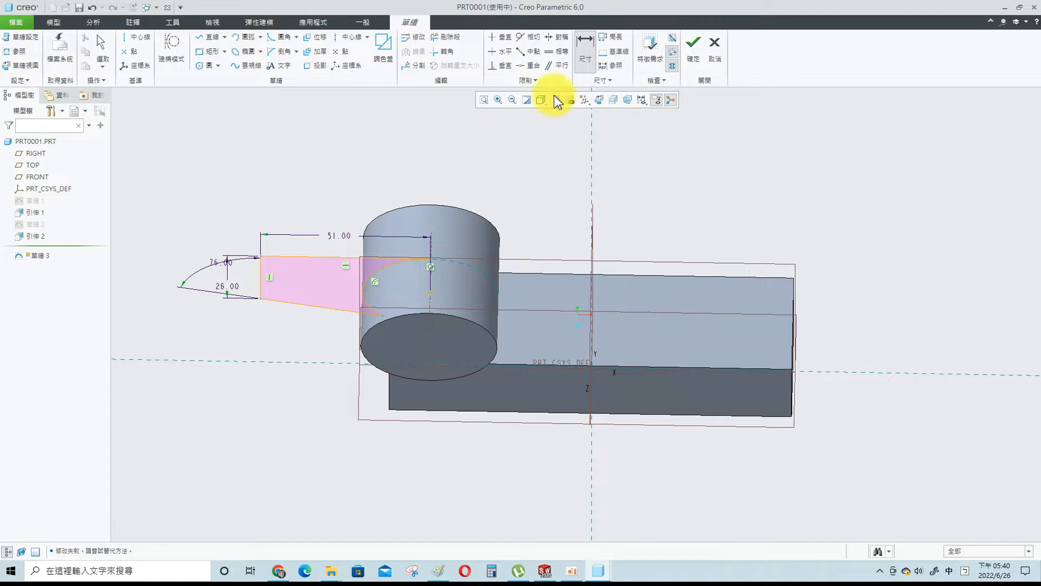
pyautogui.click(693, 48)
# - Extrude the arm profile symmetrically about the sketch plane with a total depth of 20
pyautogui.click(211, 55)
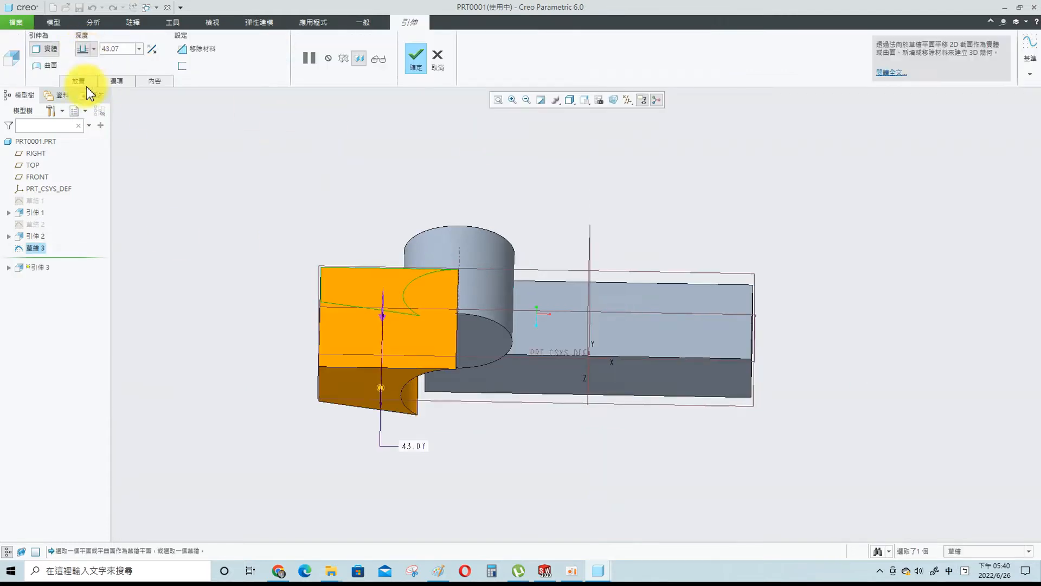
pyautogui.click(83, 80)
pyautogui.click(122, 49)
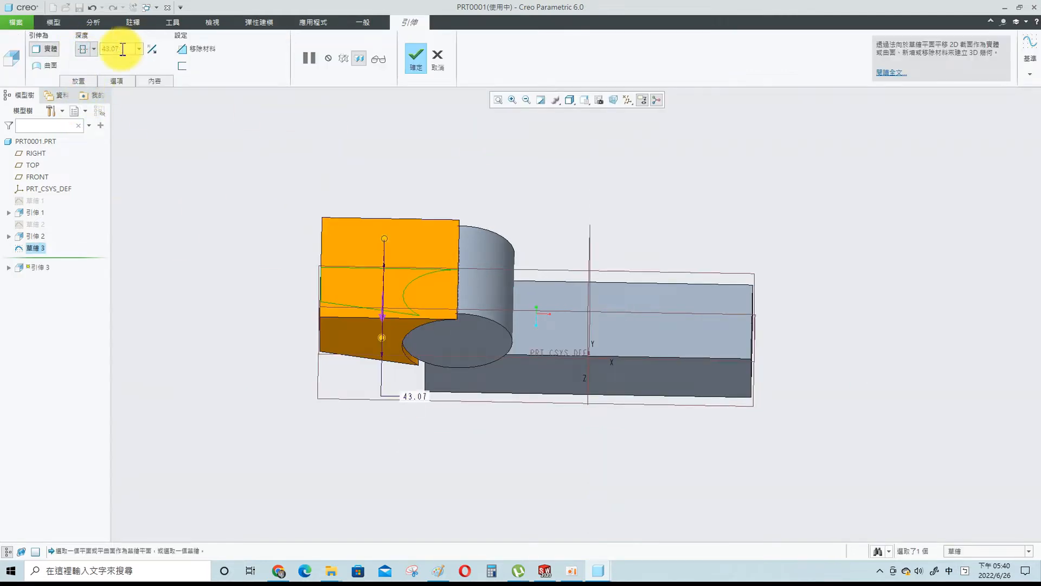
pyautogui.write('20')
pyautogui.press('Return')
pyautogui.press('Return')
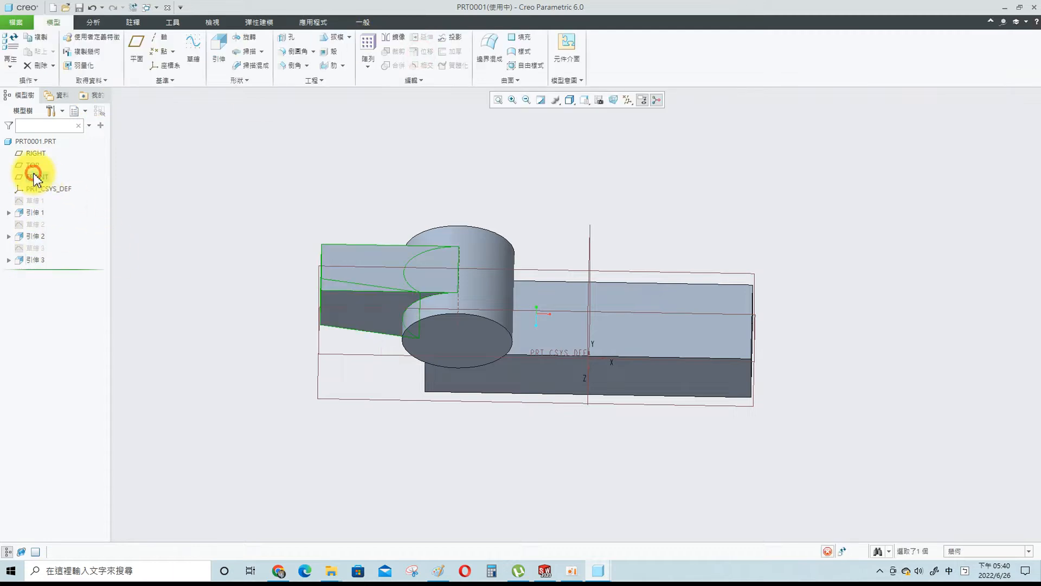
# - Sketch a rectangle about 22 by 19 on the FRONT plane, starting at the arm's upper outer corner
pyautogui.click(58, 120)
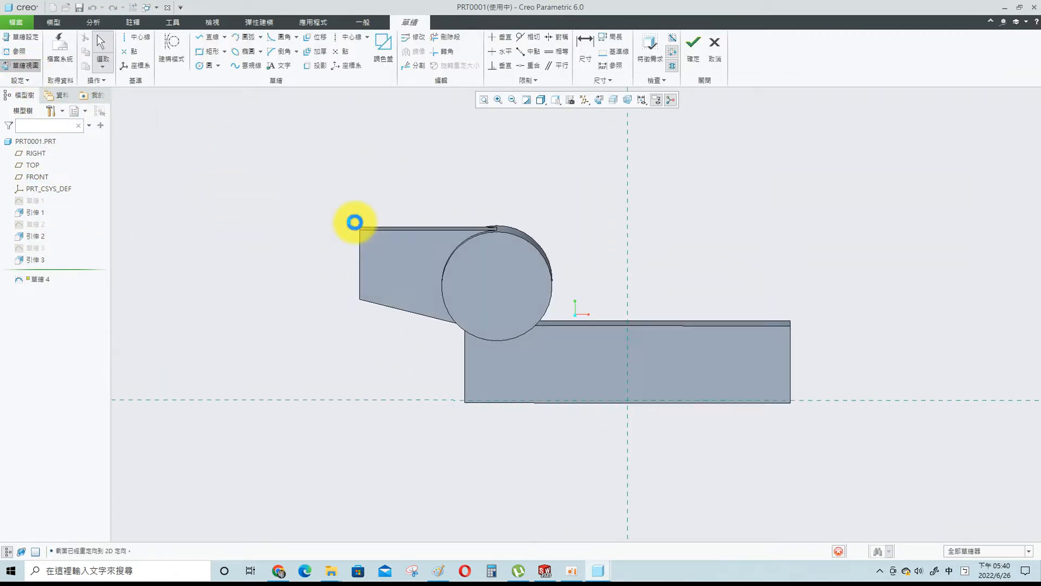
pyautogui.click(209, 51)
pyautogui.click(362, 228)
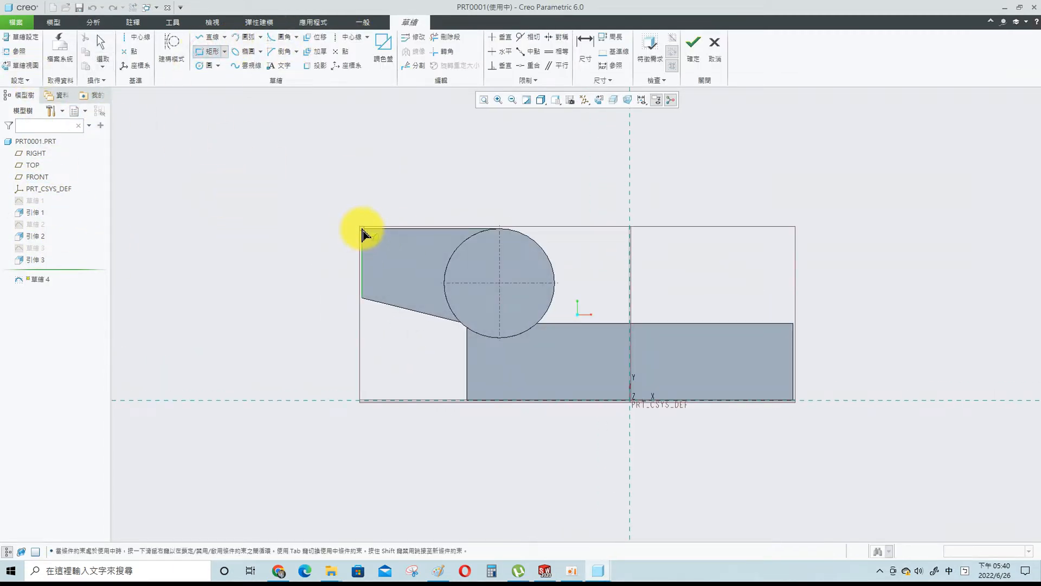
pyautogui.click(422, 279)
pyautogui.middleClick(422, 279)
# - Dimension the rectangle 13 high and 28 wide, and finish the sketch
pyautogui.click(585, 48)
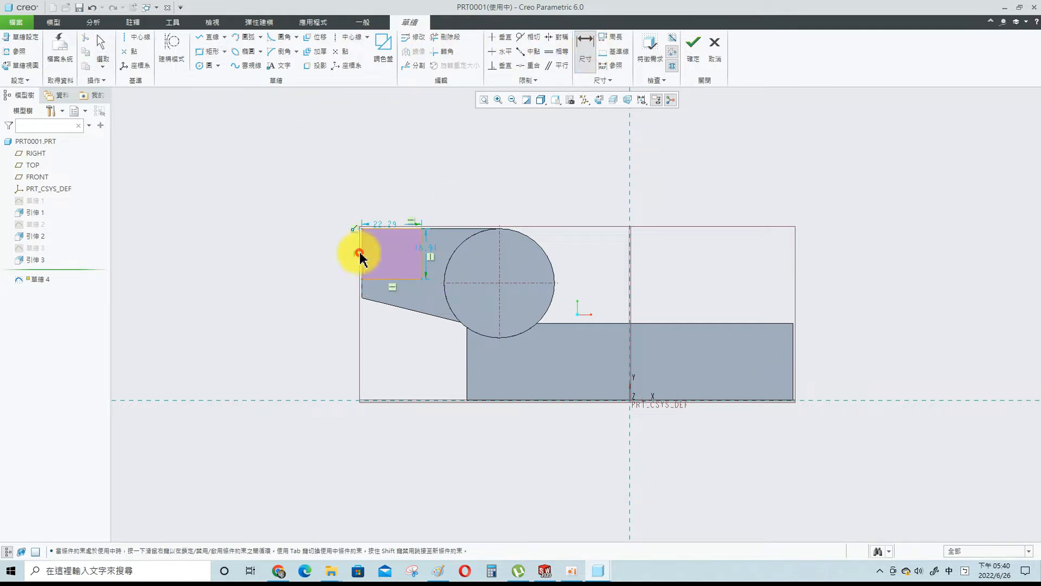
pyautogui.click(395, 230)
pyautogui.middleClick(397, 170)
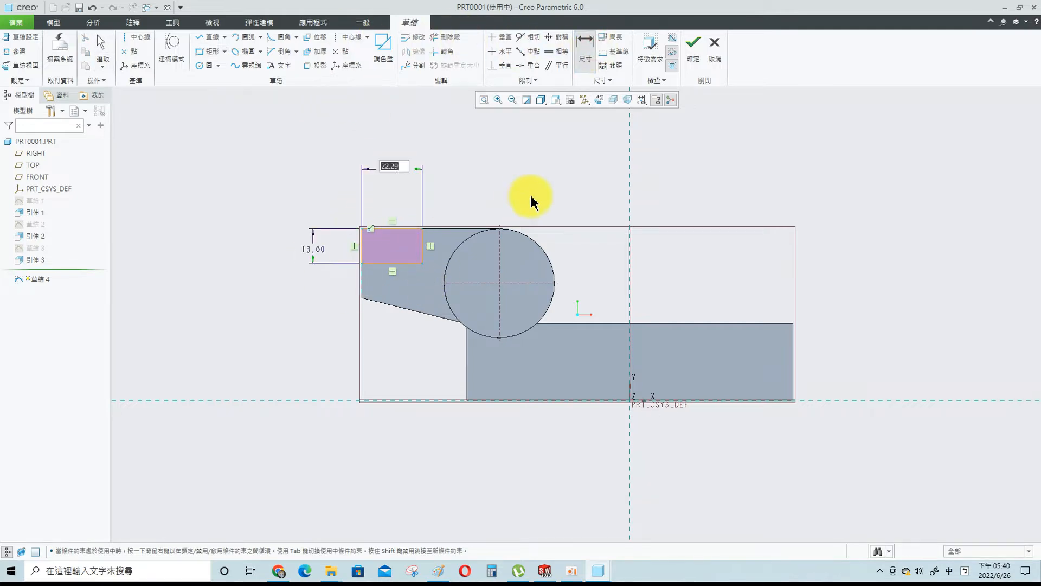
pyautogui.write('28')
pyautogui.press('Return')
pyautogui.click(693, 42)
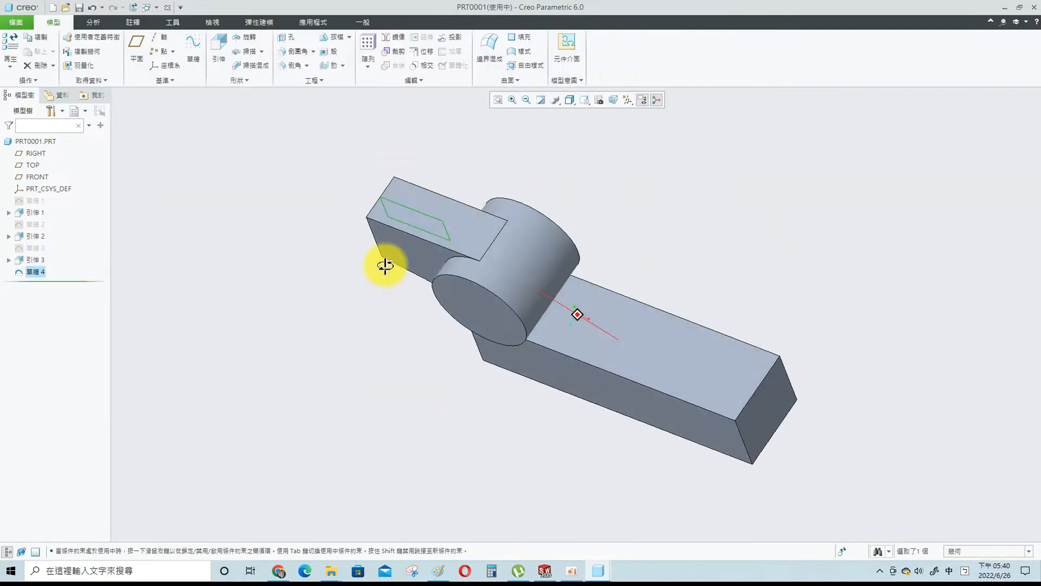
# - Cut the rectangle out of the arm with an extrusion through all material on both sides of the sketch plane
pyautogui.click(205, 47)
pyautogui.click(94, 48)
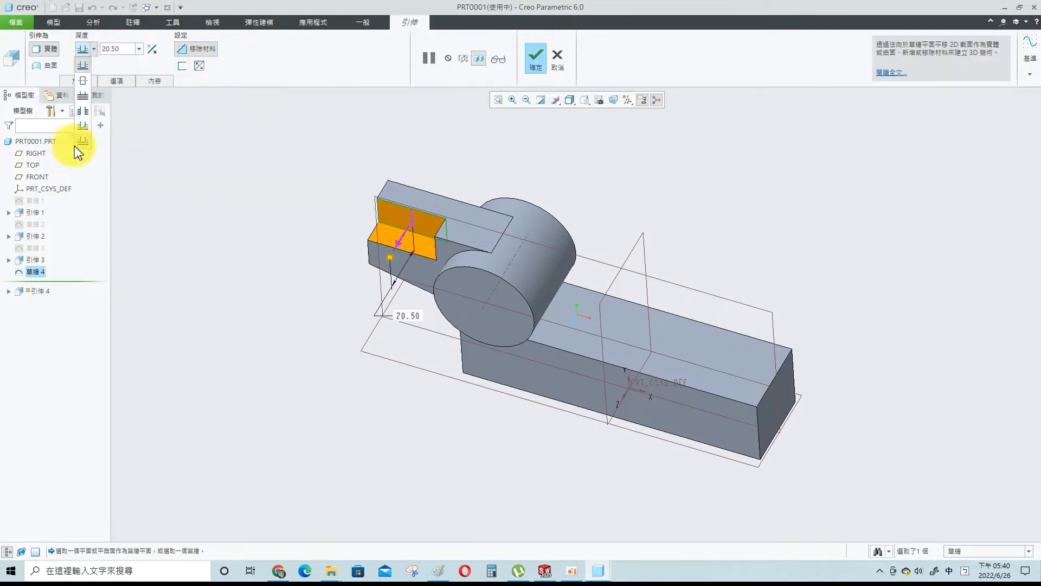
pyautogui.click(83, 112)
pyautogui.click(116, 80)
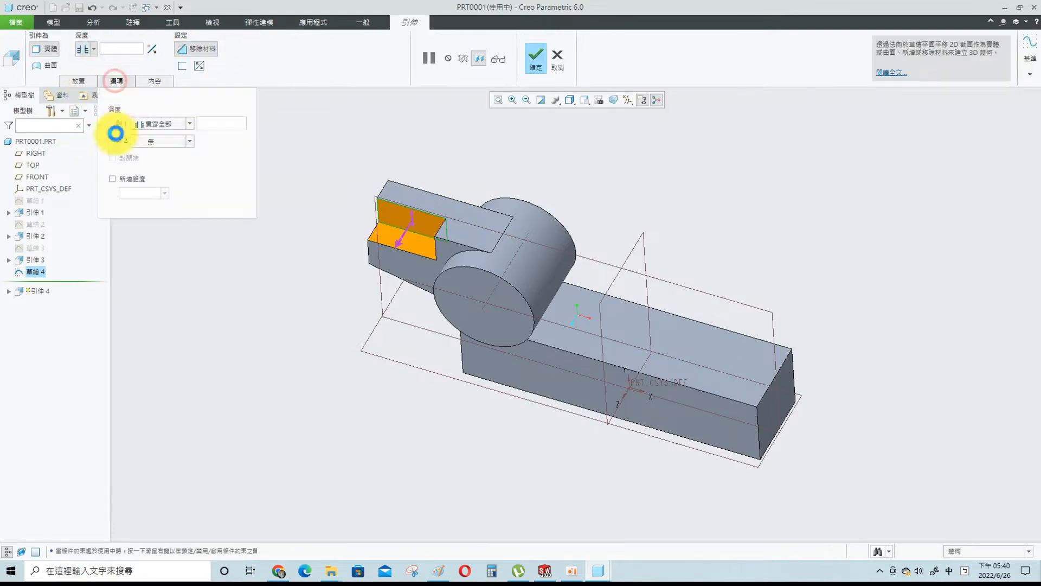
pyautogui.click(163, 141)
pyautogui.click(159, 178)
pyautogui.click(536, 55)
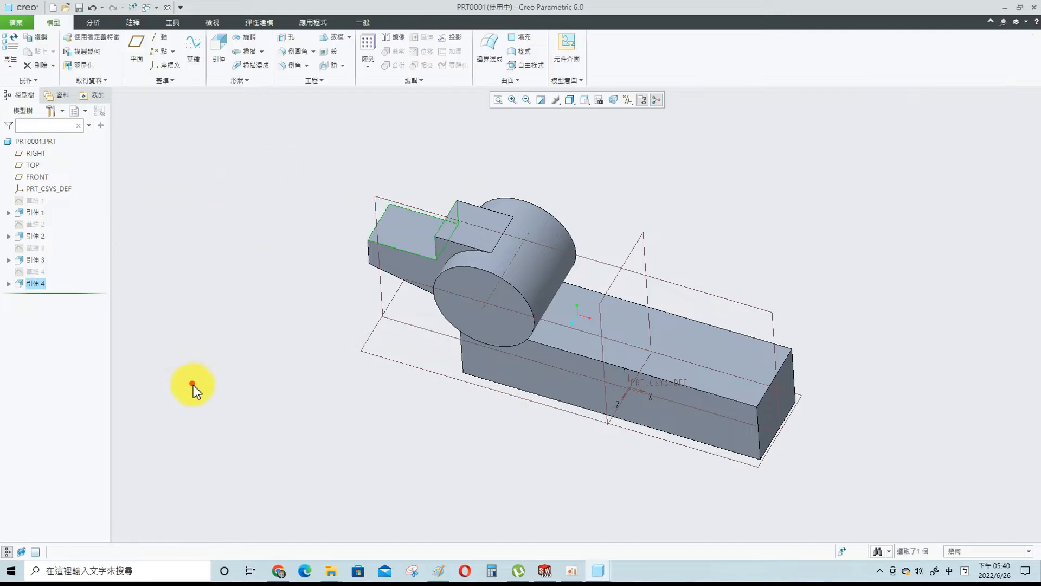
# - Start a sketch on the FRONT plane and reference the base block's upper edge and free end edge
pyautogui.click(36, 177)
pyautogui.click(84, 153)
pyautogui.click(21, 65)
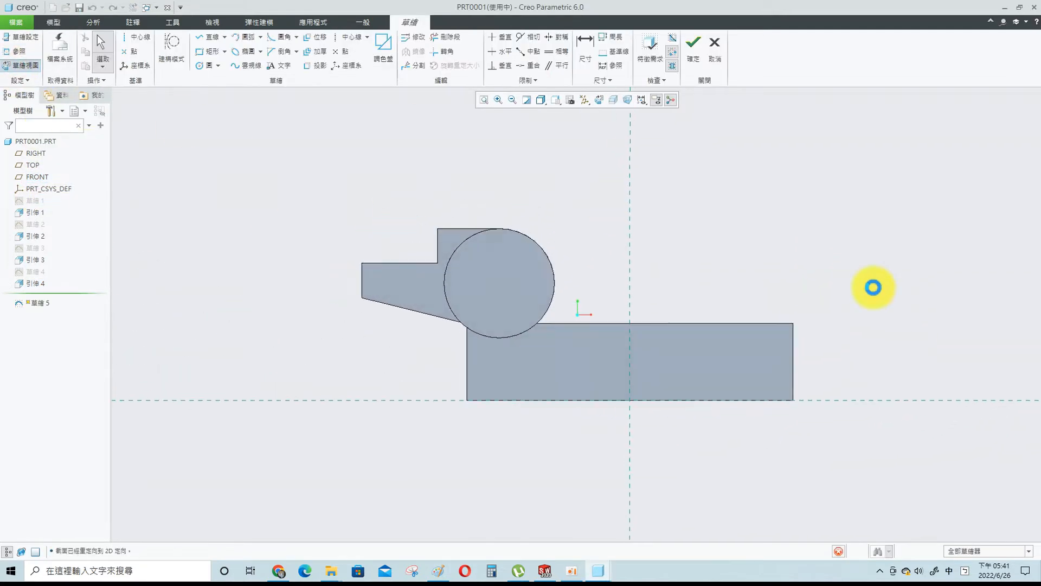
pyautogui.click(19, 53)
pyautogui.click(744, 328)
pyautogui.click(770, 348)
# - Draw a closed four-sided profile on the block's free end, about 54 wide at its base, with a sloping inner side
pyautogui.click(202, 39)
pyautogui.click(770, 327)
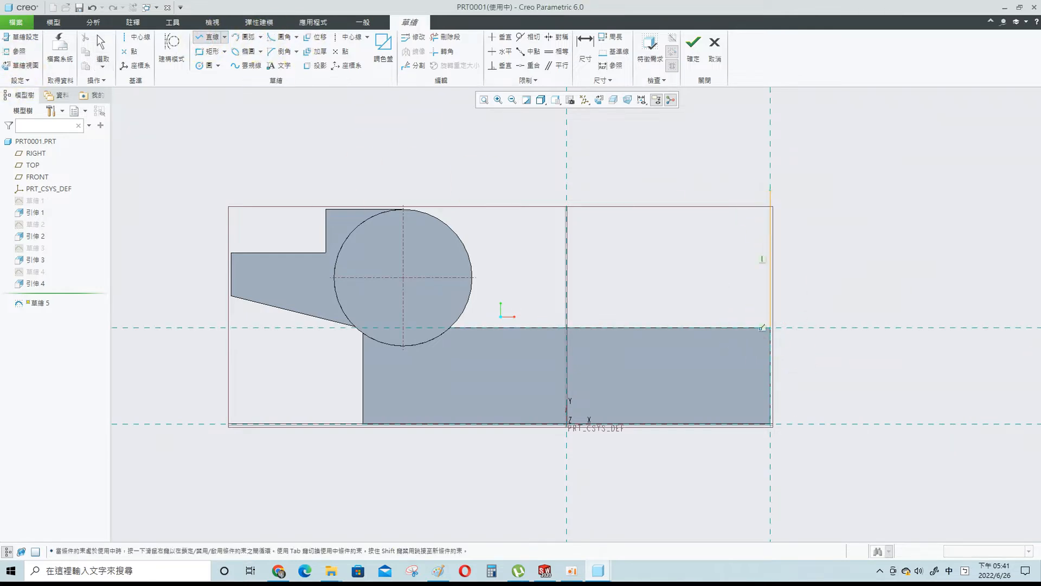
pyautogui.click(588, 327)
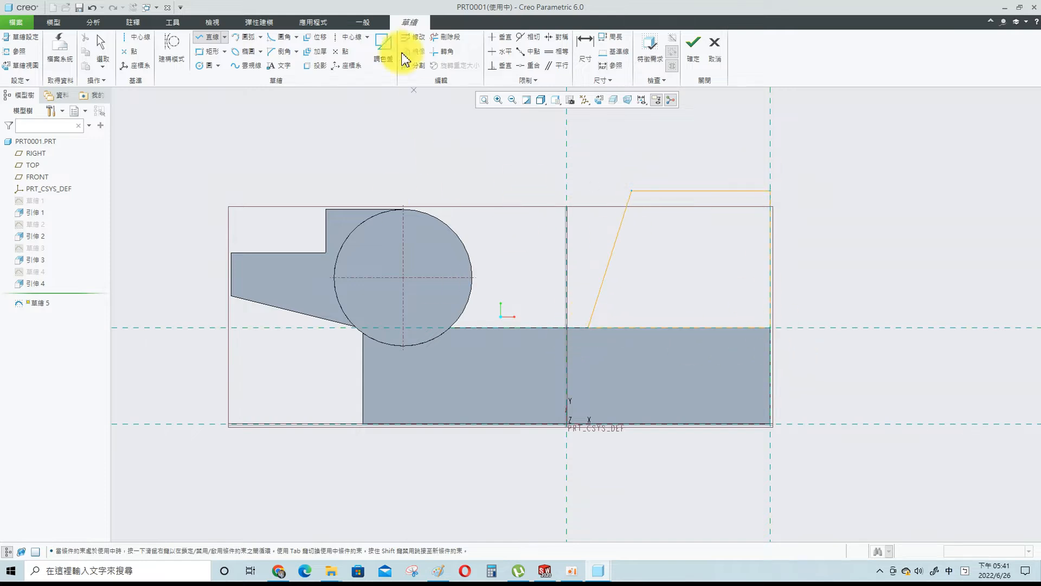
# - Dimension the height from the block's bottom edge to the profile's top edge as 48
pyautogui.click(587, 48)
pyautogui.click(838, 425)
pyautogui.middleClick(852, 349)
pyautogui.write('48')
pyautogui.press('Return')
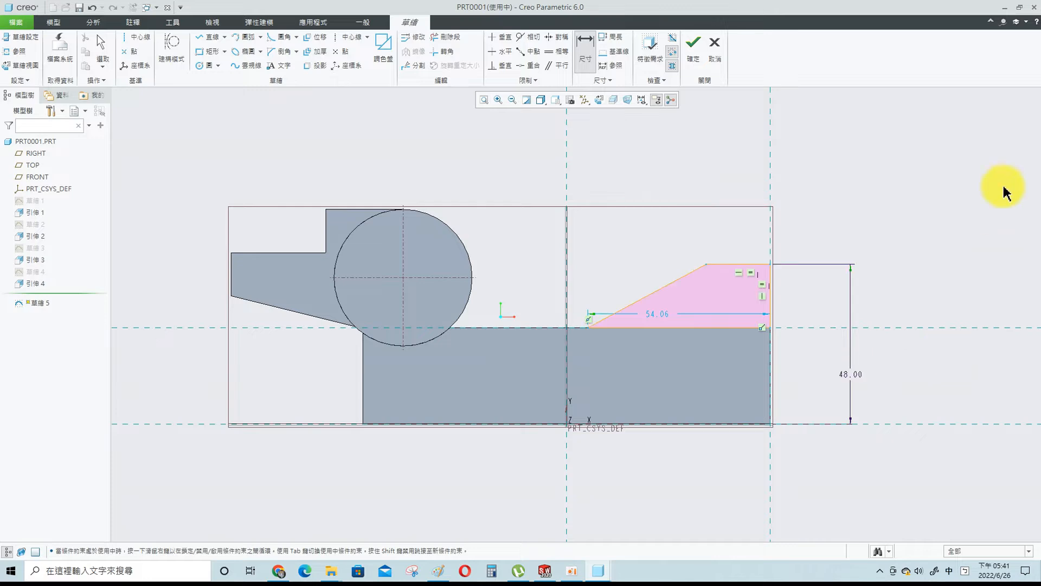
# - Try to dimension the length of the profile's top edge, then delete the conflicting dimension
pyautogui.click(734, 266)
pyautogui.middleClick(840, 176)
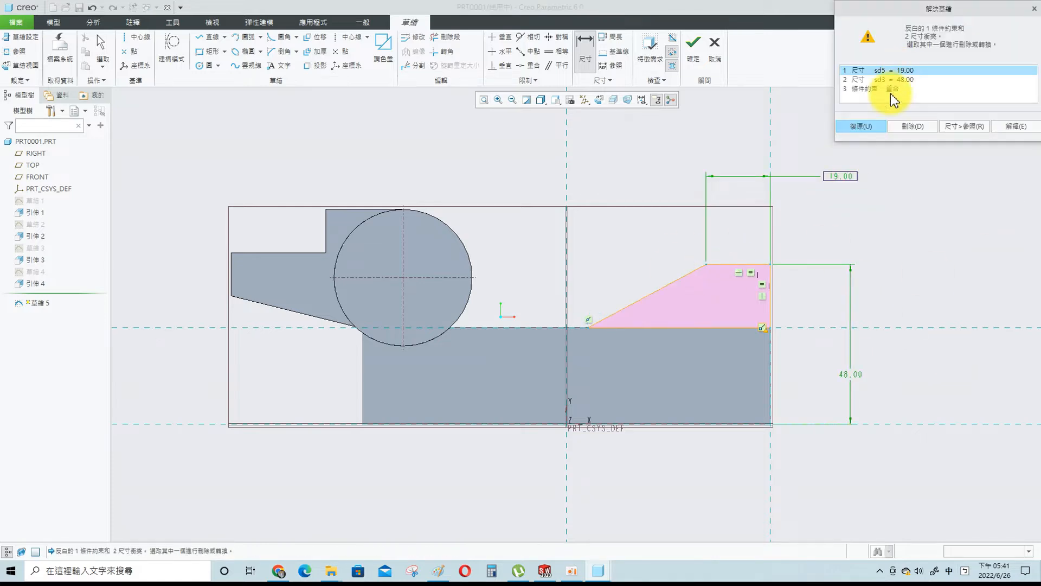
pyautogui.click(914, 126)
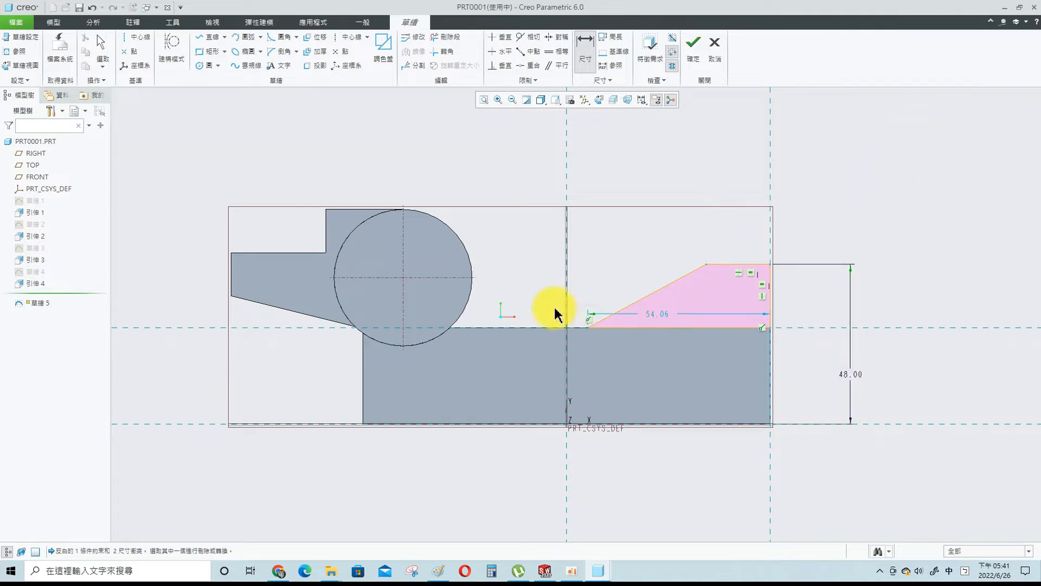
# - Delete the profile's sloping inner line
pyautogui.scroll(-4, 607, 341)
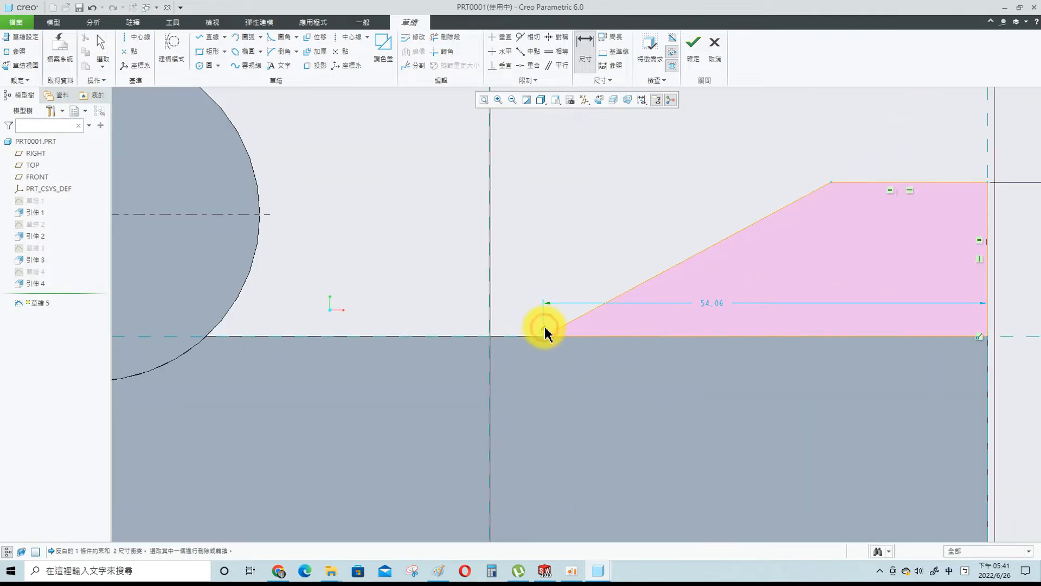
pyautogui.click(510, 281)
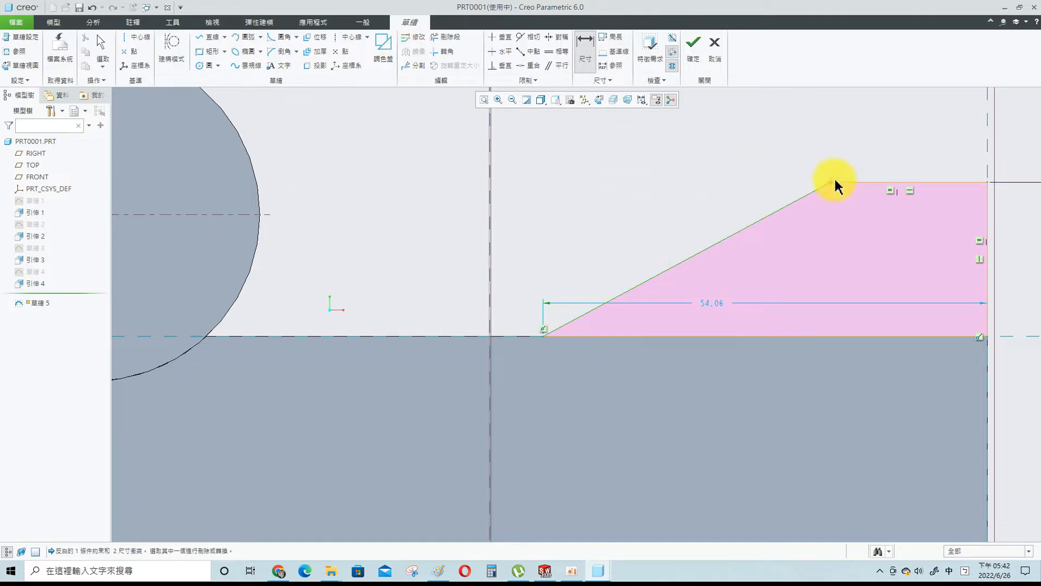
pyautogui.press('Escape')
pyautogui.moveTo(426, 104); pyautogui.dragTo(871, 428)
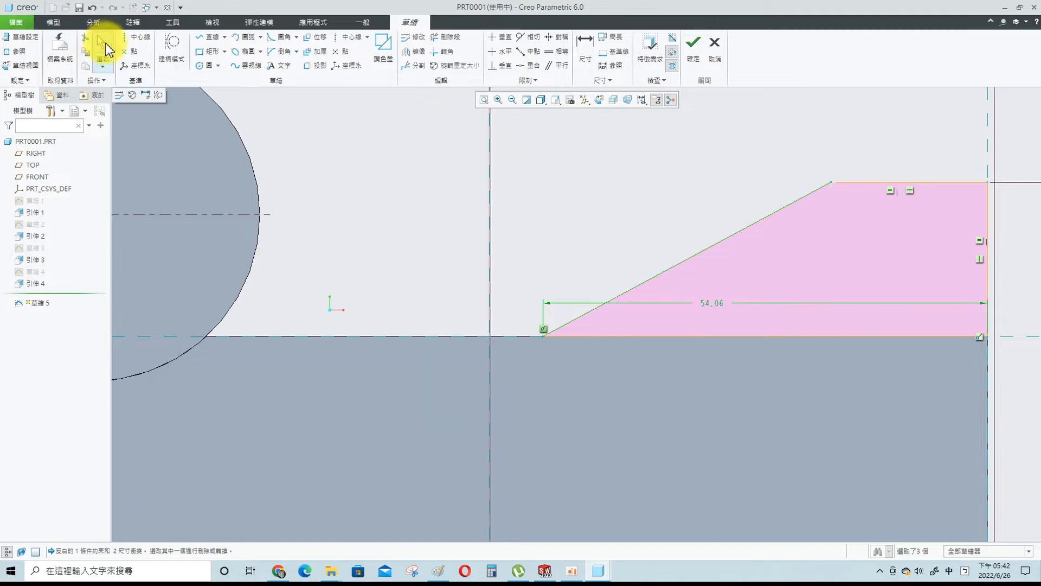
pyautogui.press('Delete')
# - Redraw a steeper sloping line from the top edge's inner end and trim it to a corner with the base line
pyautogui.click(209, 36)
pyautogui.click(831, 183)
pyautogui.click(662, 385)
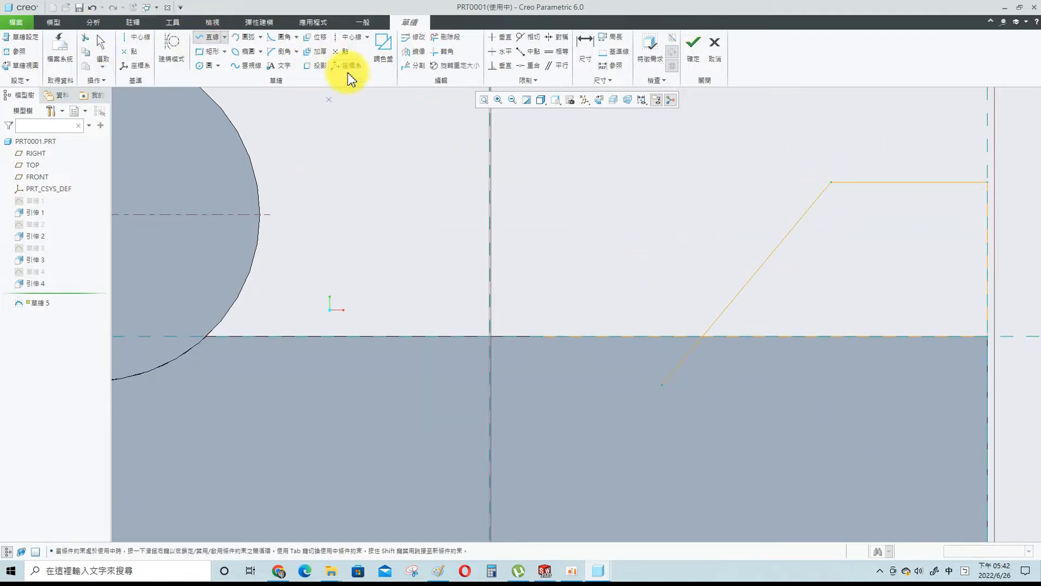
pyautogui.click(443, 51)
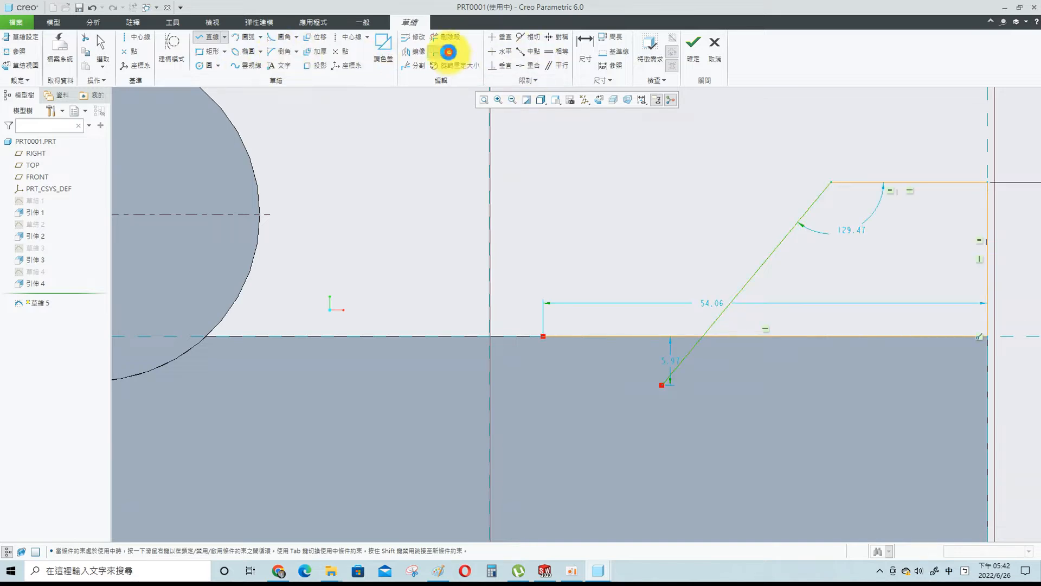
pyautogui.click(754, 275)
pyautogui.click(776, 336)
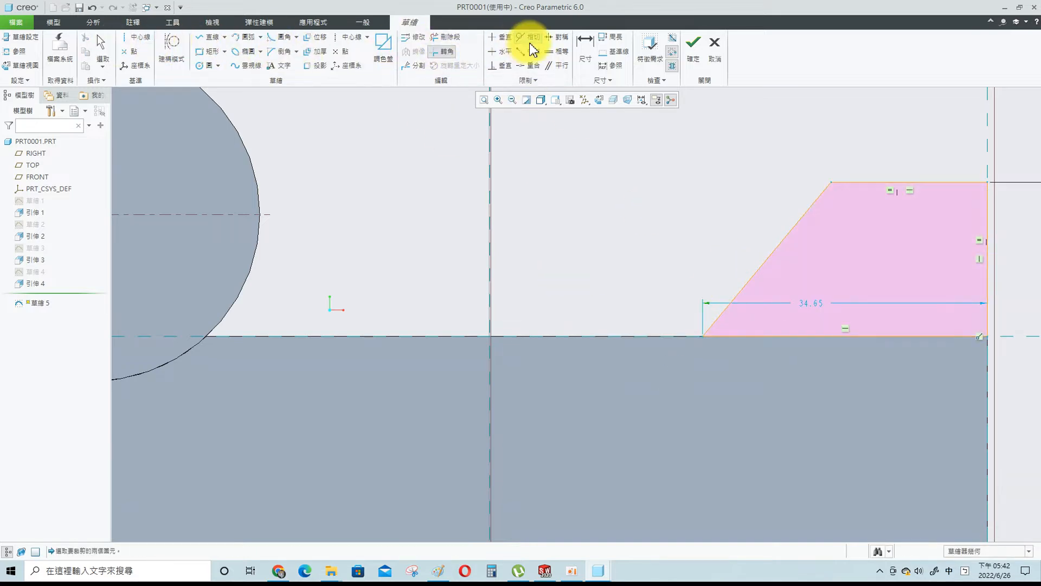
# - Try again to dimension the profile's top edge, review the conflicting dimensions and constraint, and undo the new dimension
pyautogui.click(585, 43)
pyautogui.click(955, 183)
pyautogui.middleClick(911, 163)
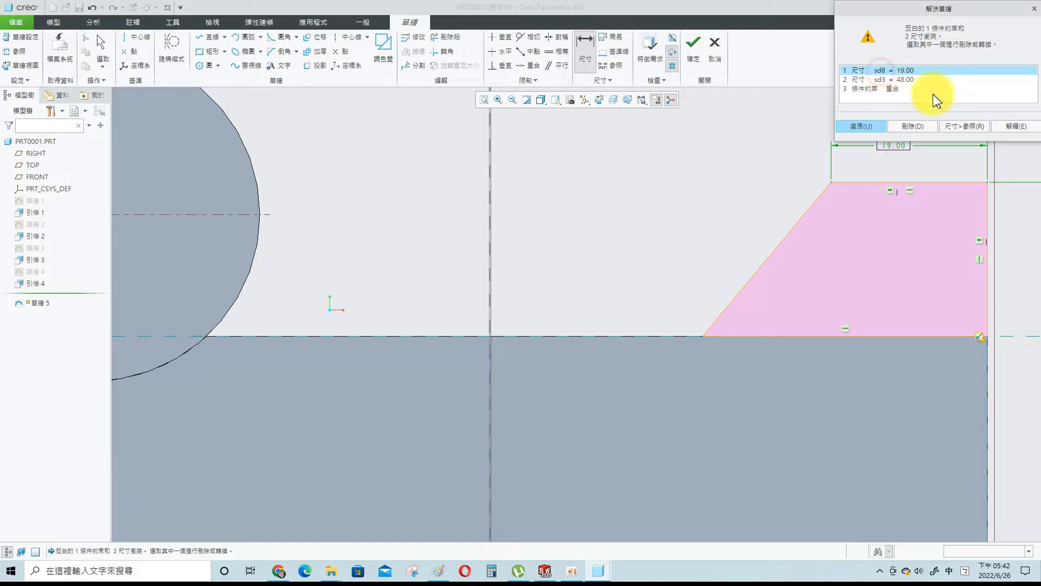
pyautogui.keyDown('shift'); pyautogui.moveTo(743, 189); pyautogui.dragTo(407, 221, button='middle'); pyautogui.keyUp('shift')
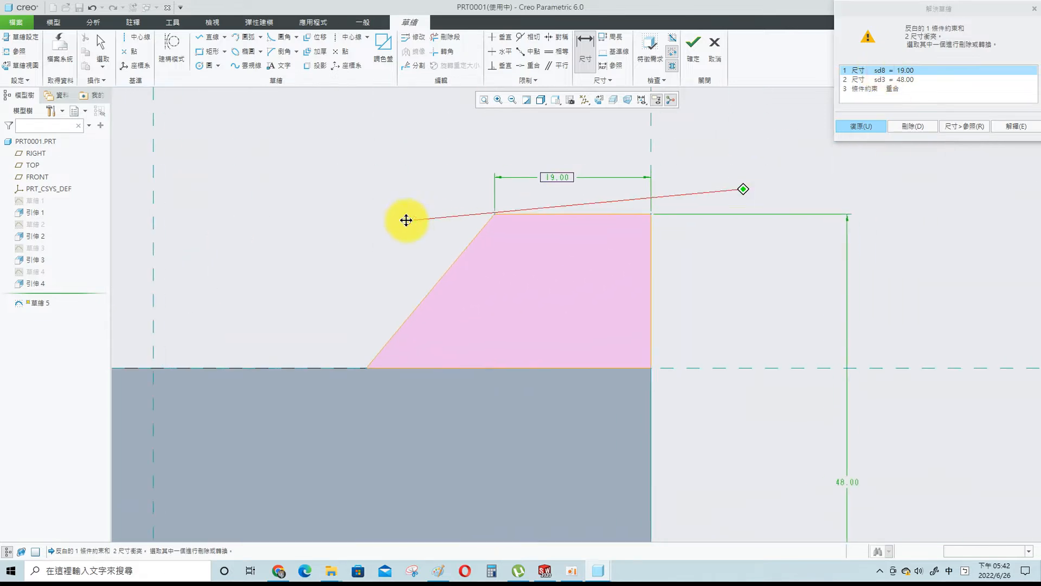
pyautogui.click(908, 80)
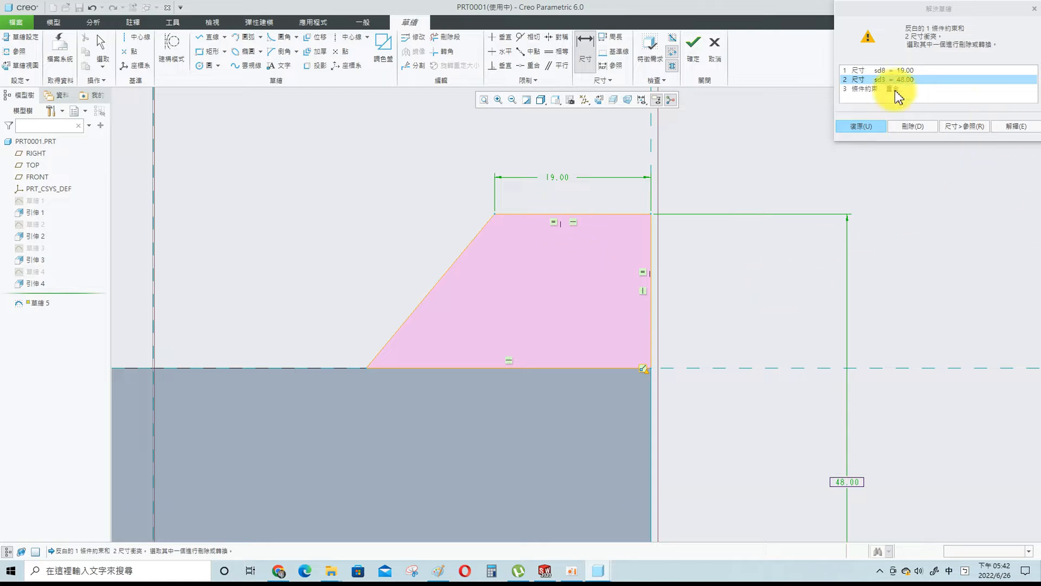
pyautogui.click(859, 88)
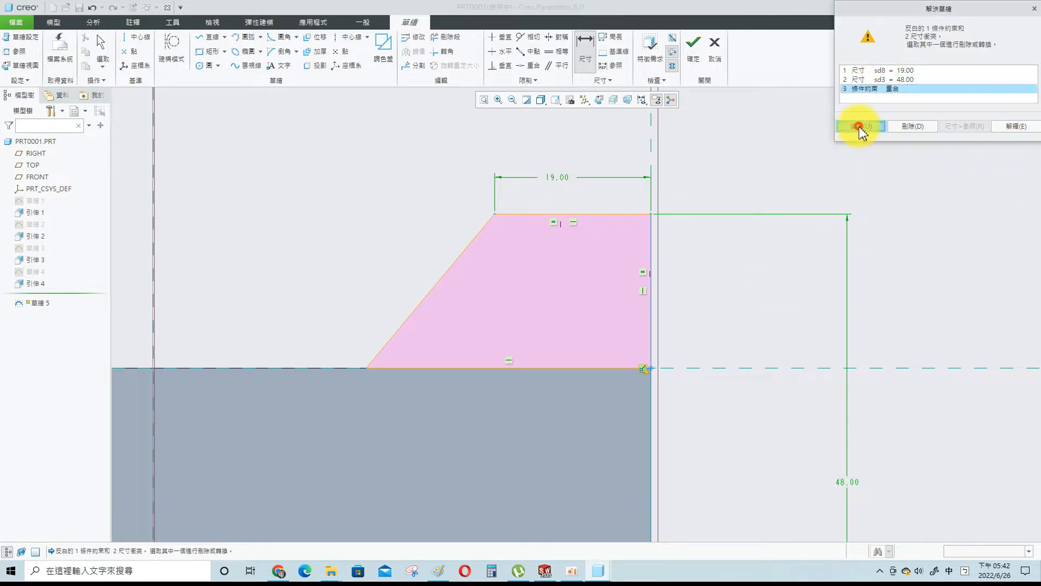
pyautogui.click(861, 127)
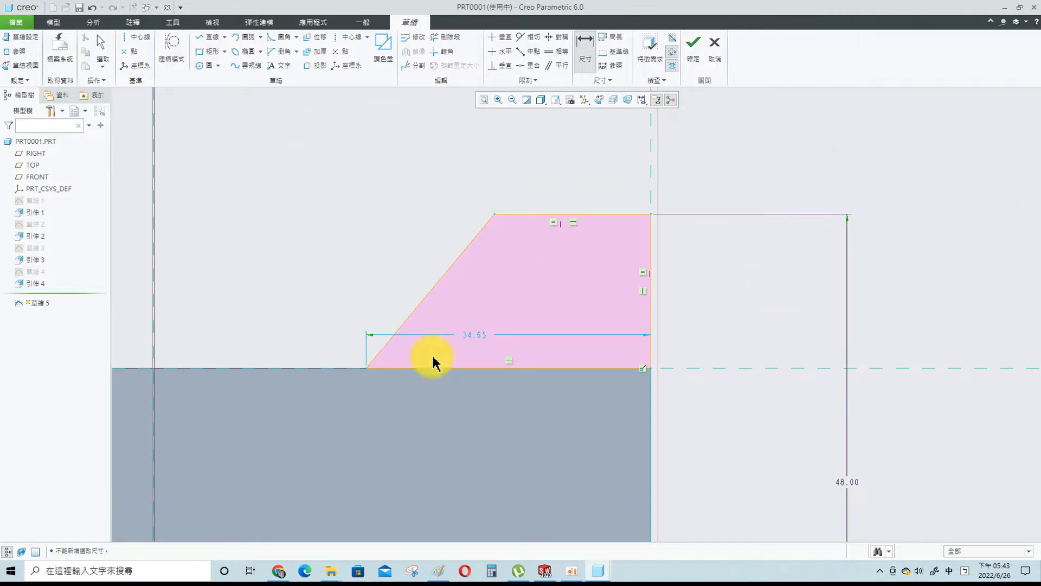
# - Dimension the angle between the sloping line and the profile's vertical end edge as 30 degrees
pyautogui.click(446, 277)
pyautogui.click(650, 296)
pyautogui.middleClick(602, 315)
pyautogui.write('30')
pyautogui.press('Return')
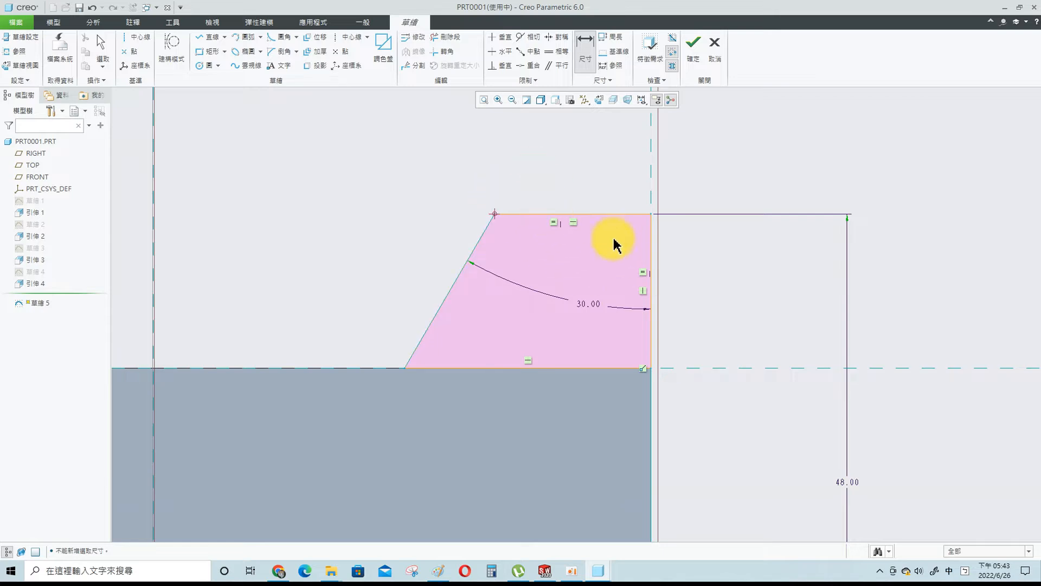
# - Cancel the sketch and discard its profile
pyautogui.click(715, 44)
pyautogui.click(549, 311)
# - Start a new sketch on the FRONT plane with the block's upper edge and free end edge as references
pyautogui.click(37, 177)
pyautogui.click(193, 46)
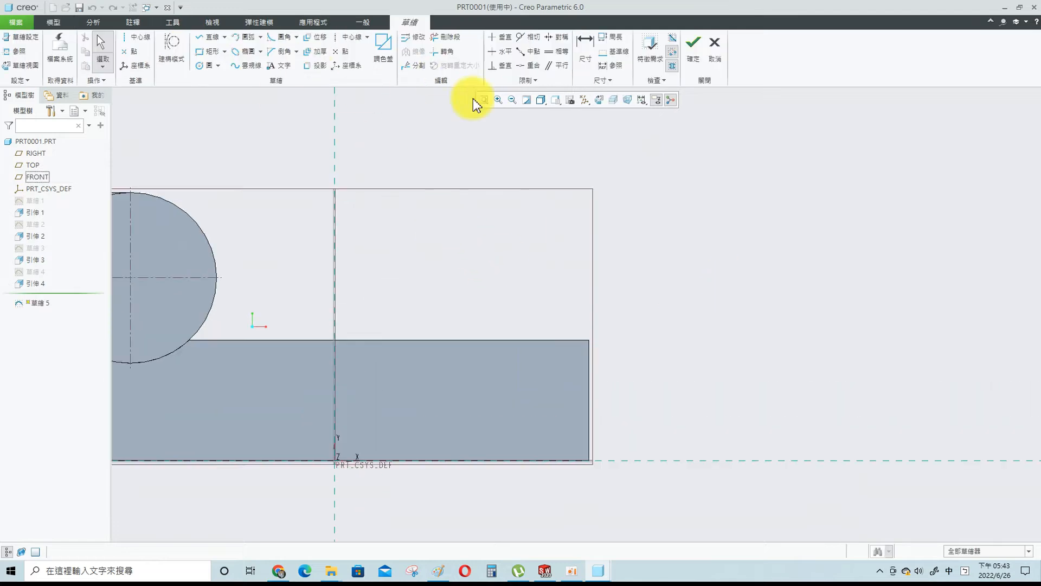
pyautogui.click(576, 340)
pyautogui.click(589, 347)
# - Draw a closed four-sided profile about 28 high on the block's free end, with a vertical outer side and a sloping inner side
pyautogui.click(204, 34)
pyautogui.click(589, 222)
pyautogui.click(521, 221)
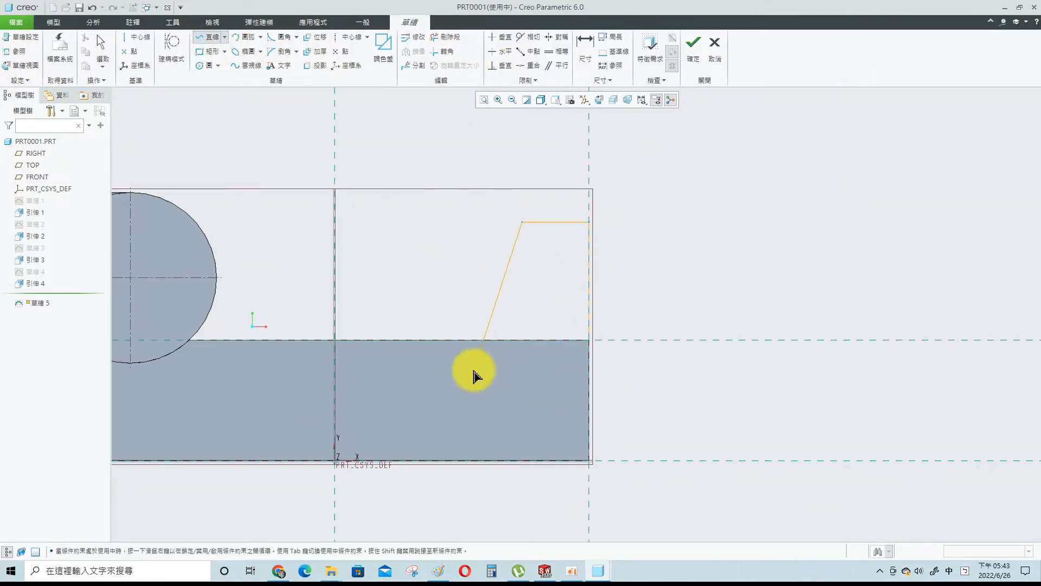
pyautogui.click(589, 341)
# - Dimension the length of the profile's top edge as 41
pyautogui.click(585, 47)
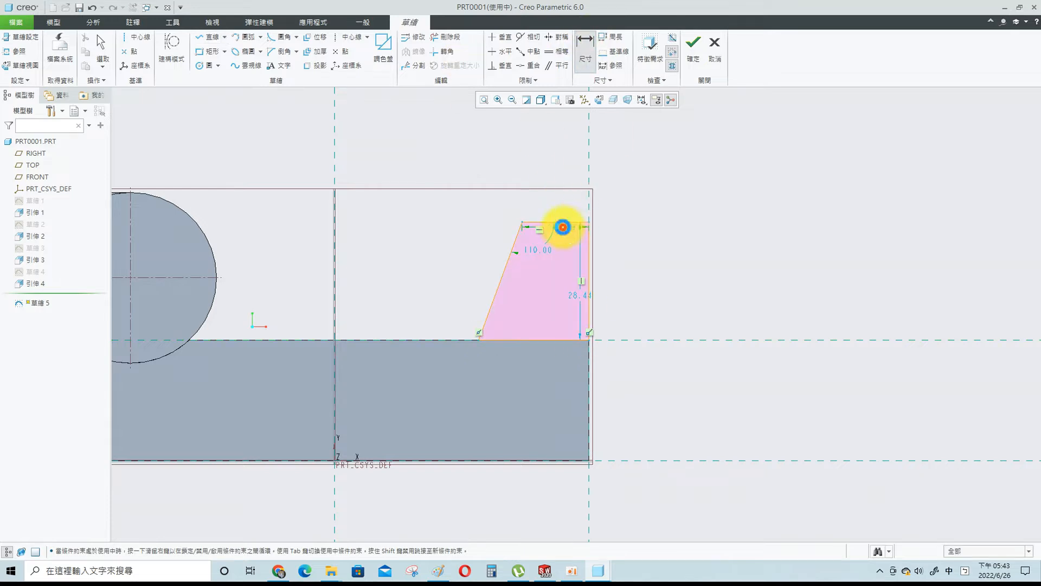
pyautogui.write('41')
pyautogui.press('Return')
# - Dimension the angle between the profile's sloping side and its vertical end edge as 30 degrees
pyautogui.click(394, 280)
pyautogui.click(588, 261)
pyautogui.middleClick(679, 414)
pyautogui.write('30')
pyautogui.press('Return')
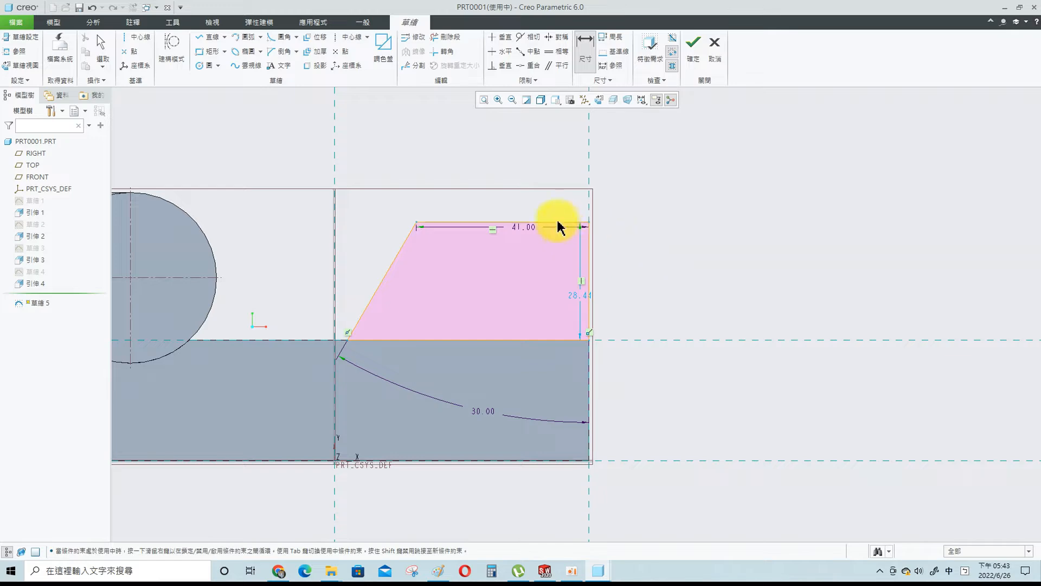
# - Dimension the height from the block's lower edge to the profile's top edge as 48 and finish the sketch
pyautogui.middleClick(722, 314)
pyautogui.write('4')
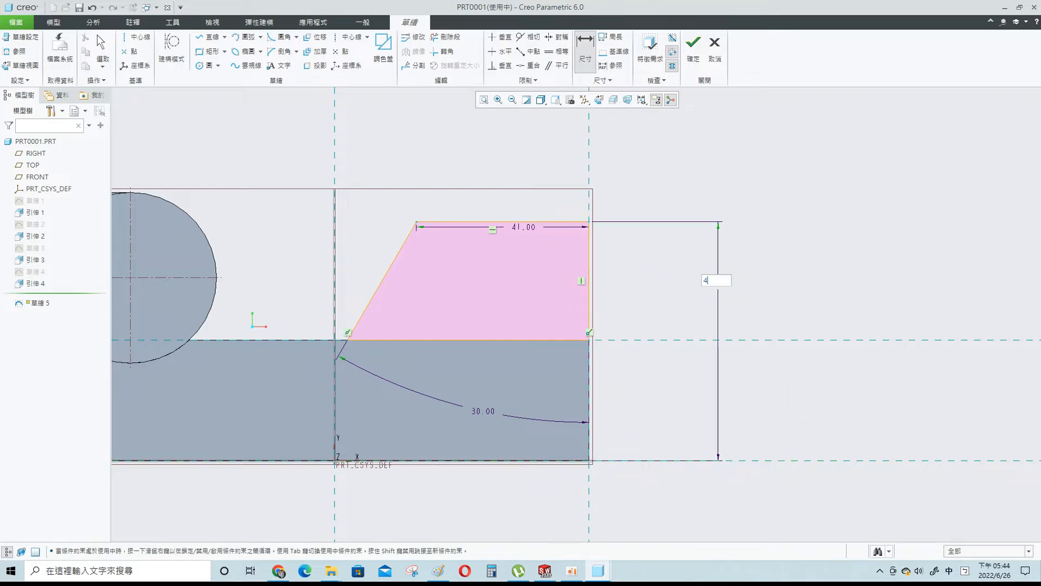
pyautogui.write('8')
pyautogui.press('Return')
pyautogui.moveTo(678, 198); pyautogui.dragTo(686, 260, button='middle')
pyautogui.click(693, 44)
# - Extrude the sloped profile from the FRONT plane up to the block's front side face
pyautogui.click(152, 56)
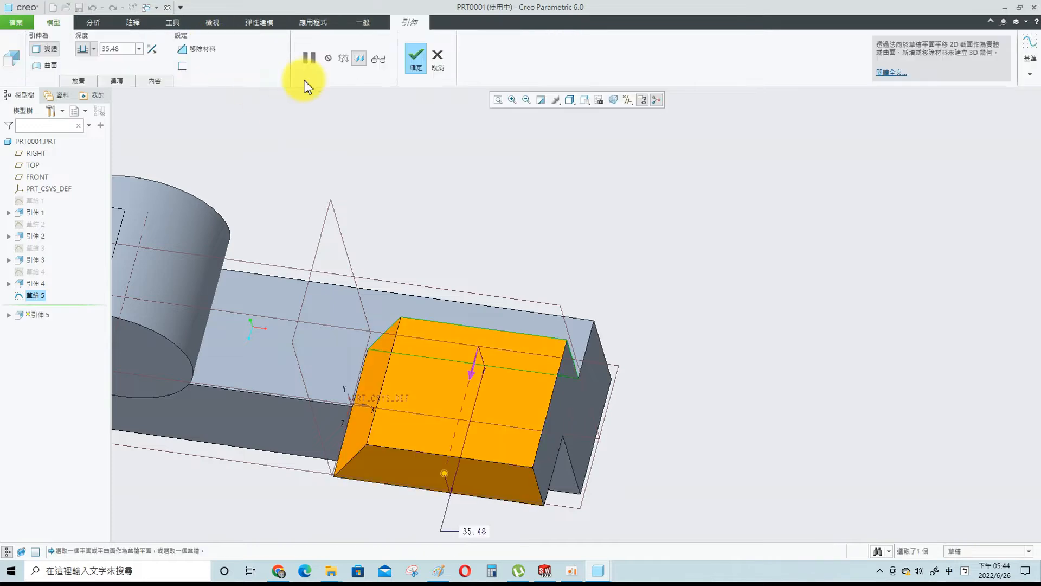
pyautogui.click(85, 125)
pyautogui.click(542, 453)
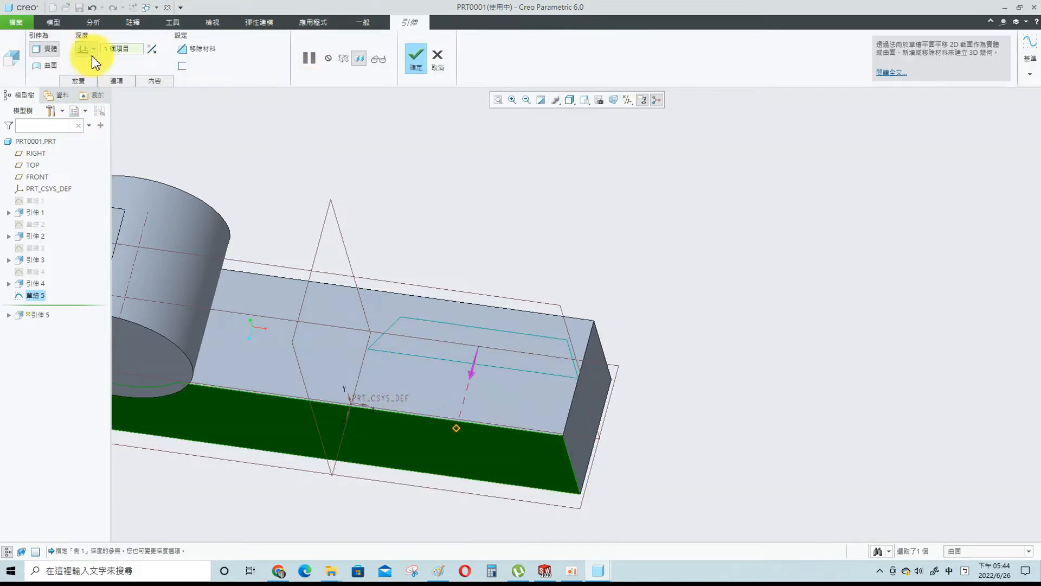
pyautogui.click(89, 124)
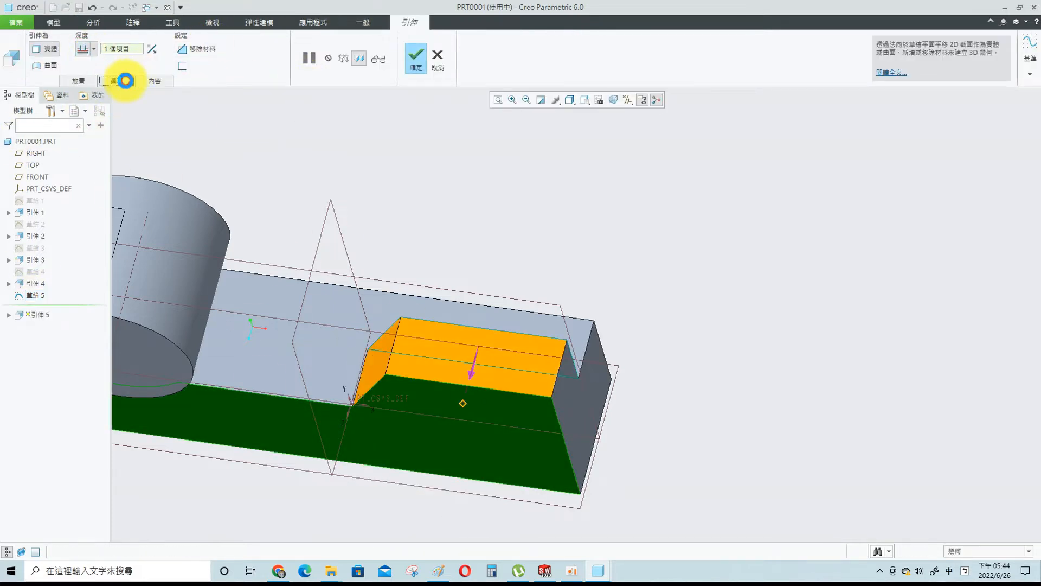
# - Extend the second side of the extrusion up to the block's opposite side face and complete the feature
pyautogui.click(124, 81)
pyautogui.moveTo(379, 227); pyautogui.dragTo(512, 353, button='middle')
pyautogui.click(179, 165)
pyautogui.click(163, 193)
pyautogui.moveTo(325, 412); pyautogui.dragTo(516, 400, button='middle')
pyautogui.click(522, 387)
pyautogui.click(416, 56)
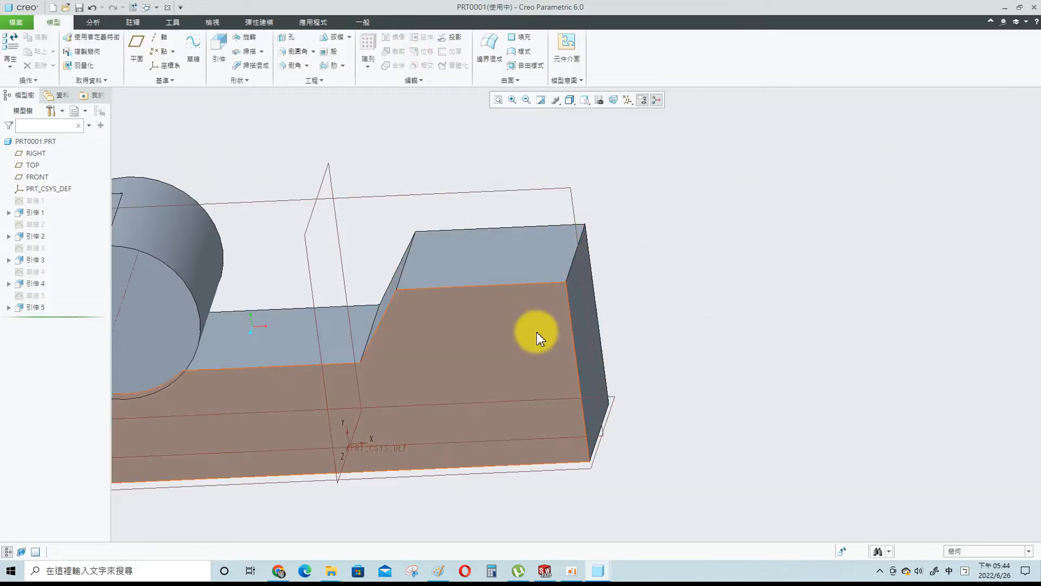
# - Start a new sketch on the block's front side face with the upright's top edge and free end edge as references
pyautogui.click(498, 337)
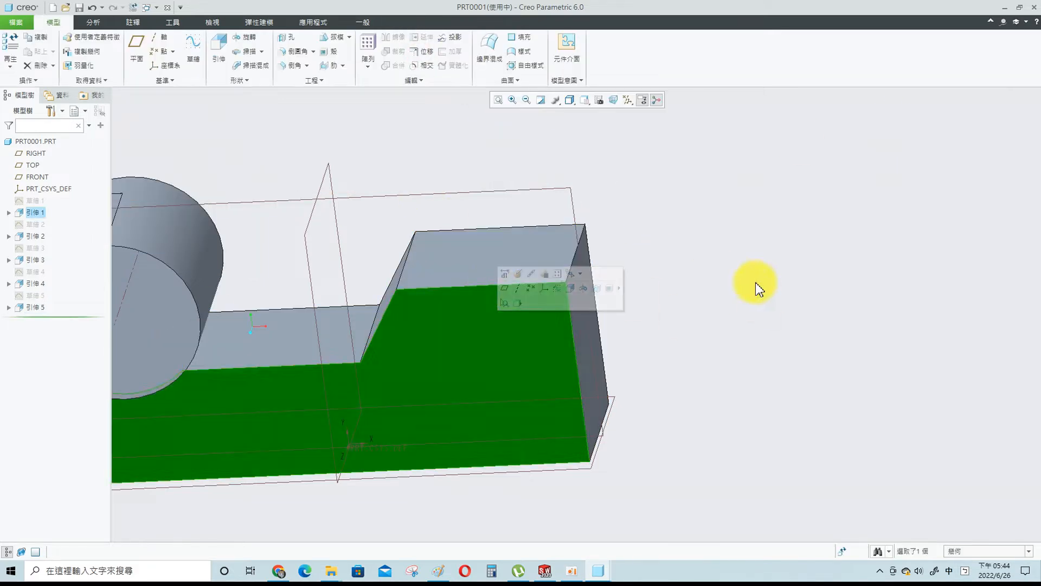
pyautogui.click(530, 337)
pyautogui.click(227, 79)
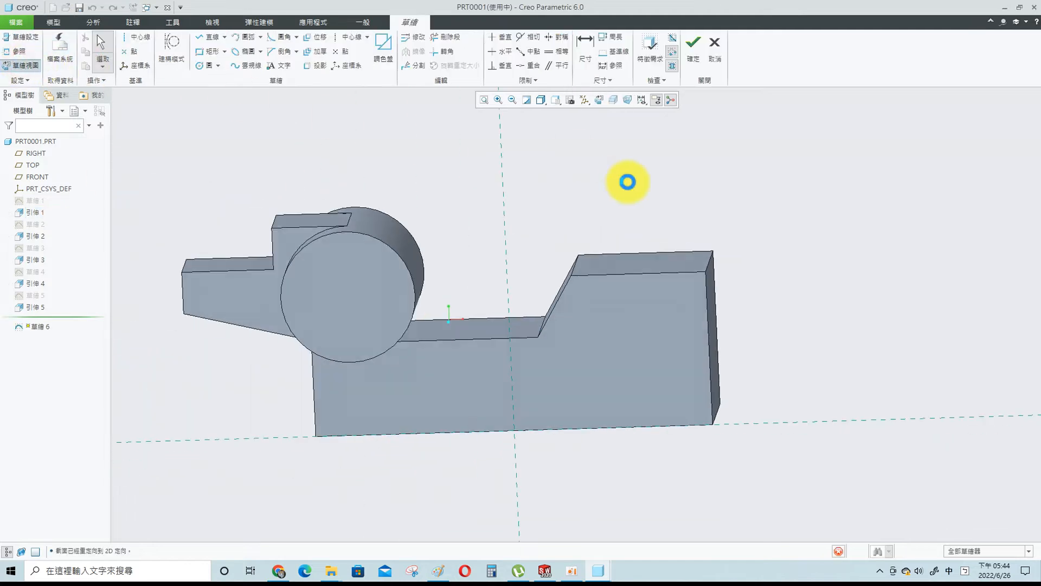
pyautogui.click(19, 51)
pyautogui.click(774, 272)
pyautogui.click(793, 291)
# - Draw a rectangle from the upright's top outer corner down to the block's lower edge, dimension its width, and finish the sketch
pyautogui.click(794, 272)
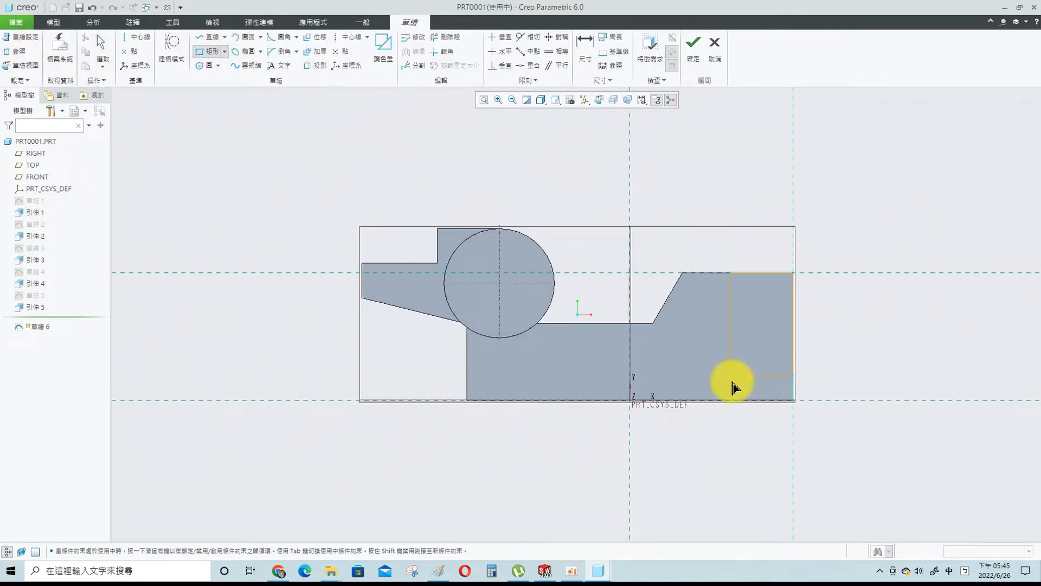
pyautogui.click(586, 40)
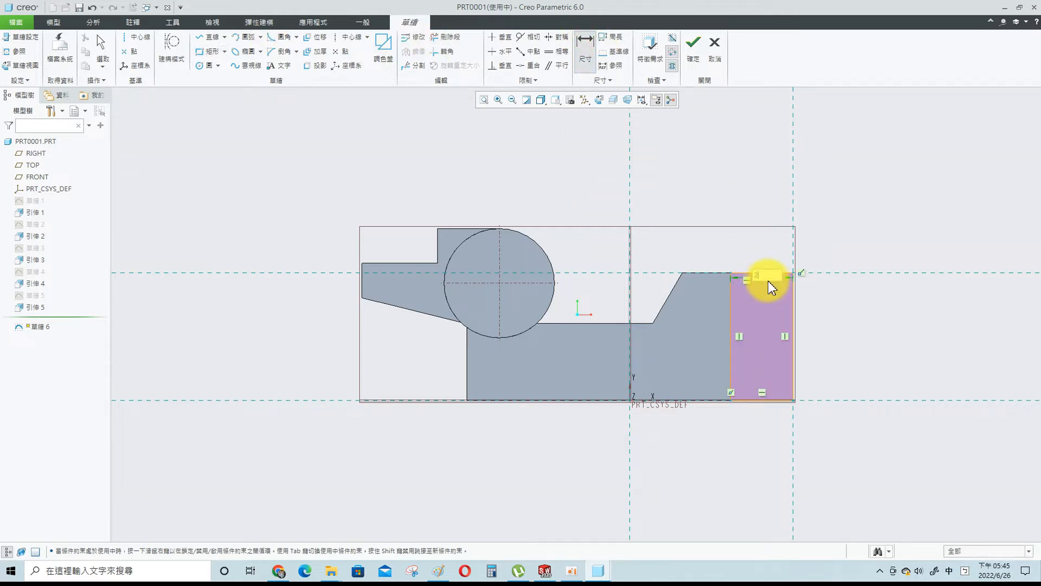
pyautogui.hotkey('ctrl', 'd')
pyautogui.click(693, 43)
# - Extrude the rectangle as a cut 12 deep into the block's free end
pyautogui.click(222, 50)
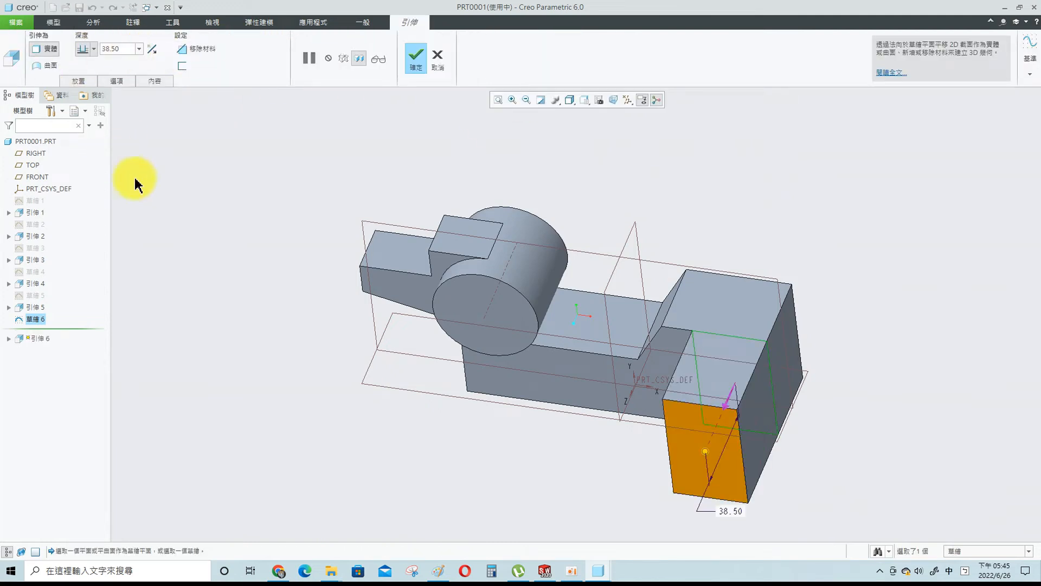
pyautogui.write('12')
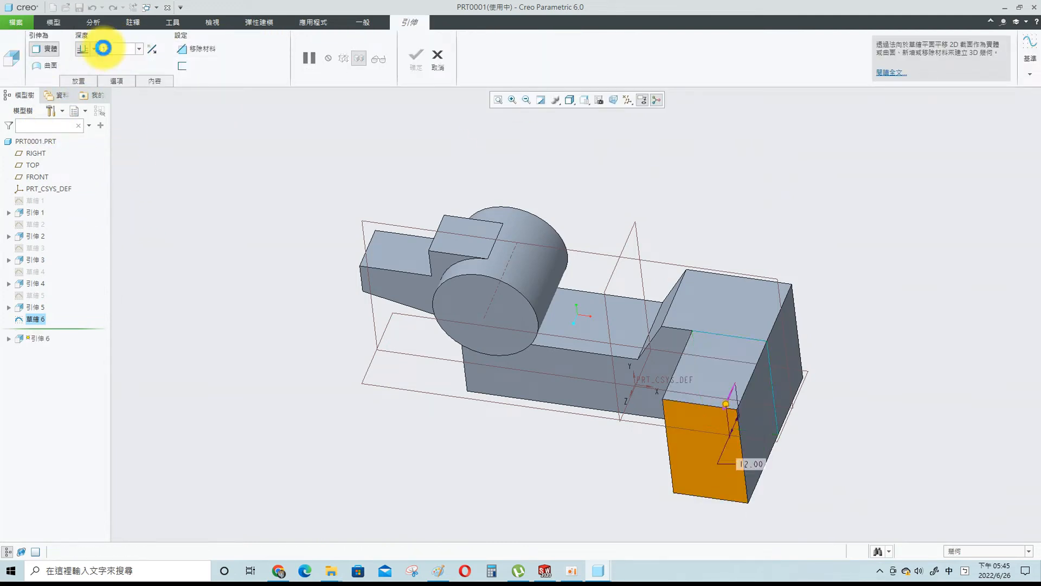
pyautogui.press('Return')
pyautogui.click(152, 50)
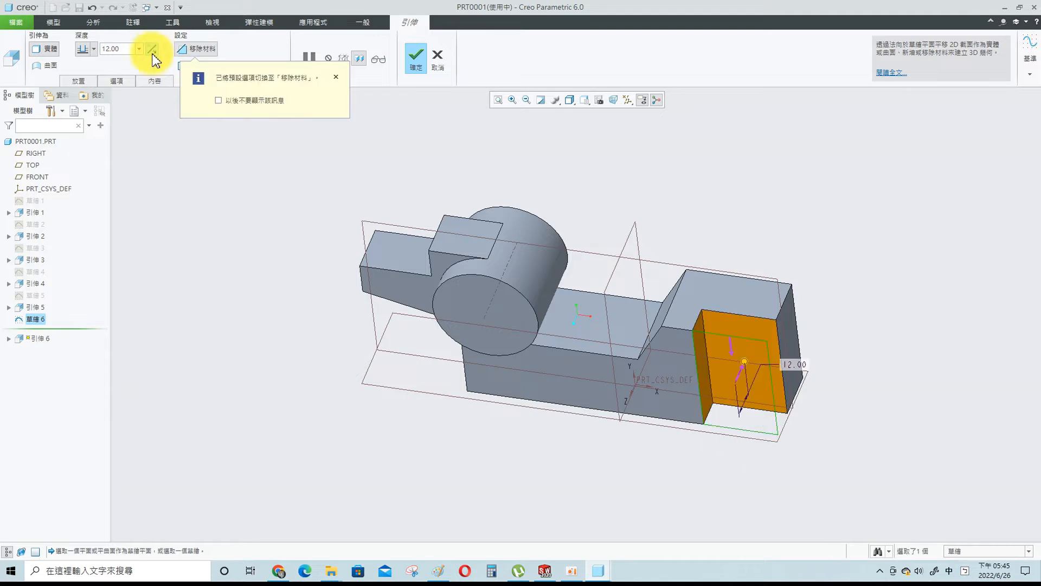
pyautogui.middleClick(465, 204)
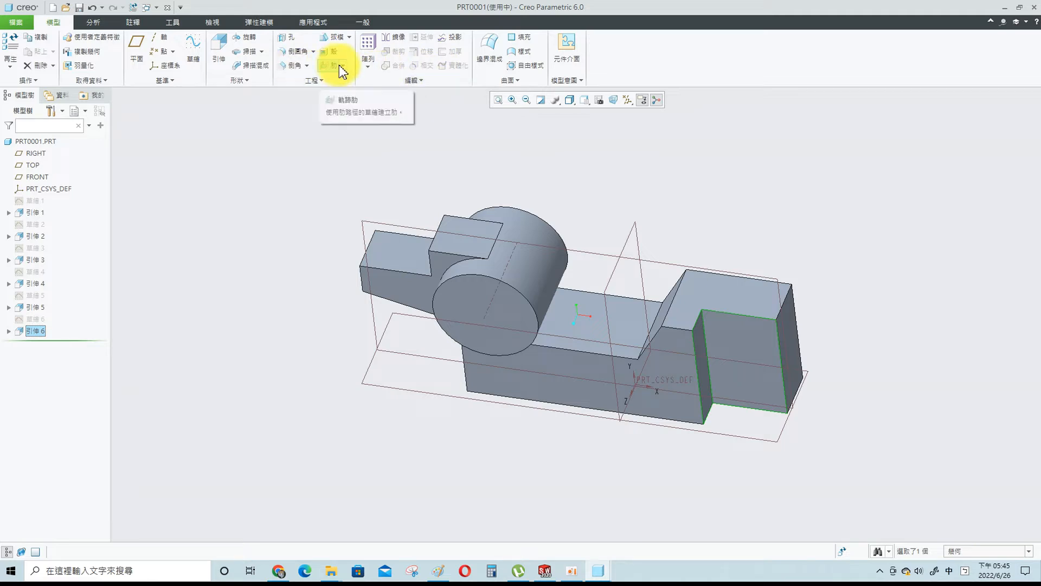
pyautogui.click(167, 20)
pyautogui.click(95, 24)
pyautogui.click(134, 24)
pyautogui.click(350, 25)
pyautogui.click(317, 24)
pyautogui.click(273, 24)
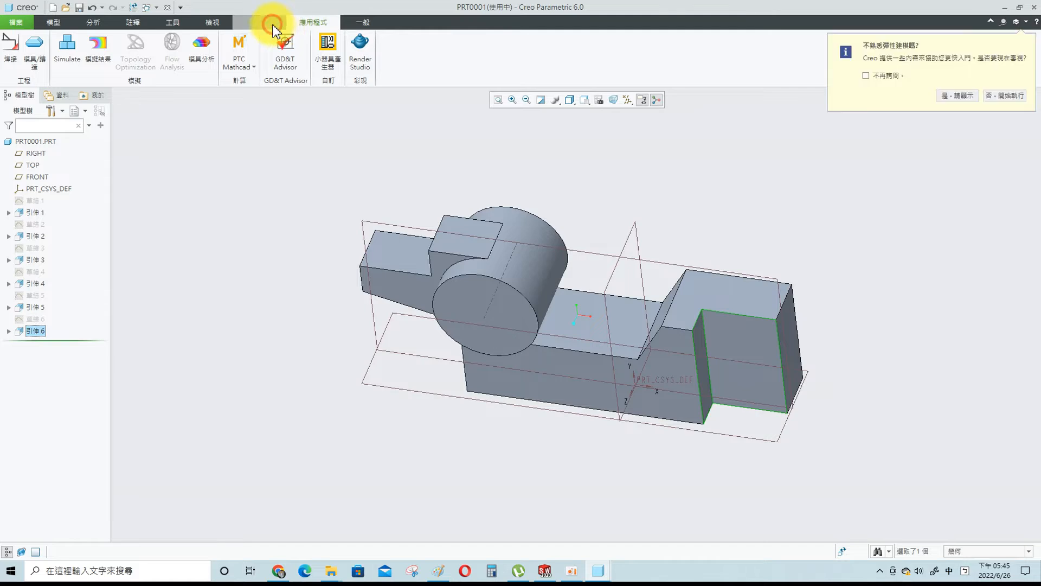
pyautogui.click(1002, 96)
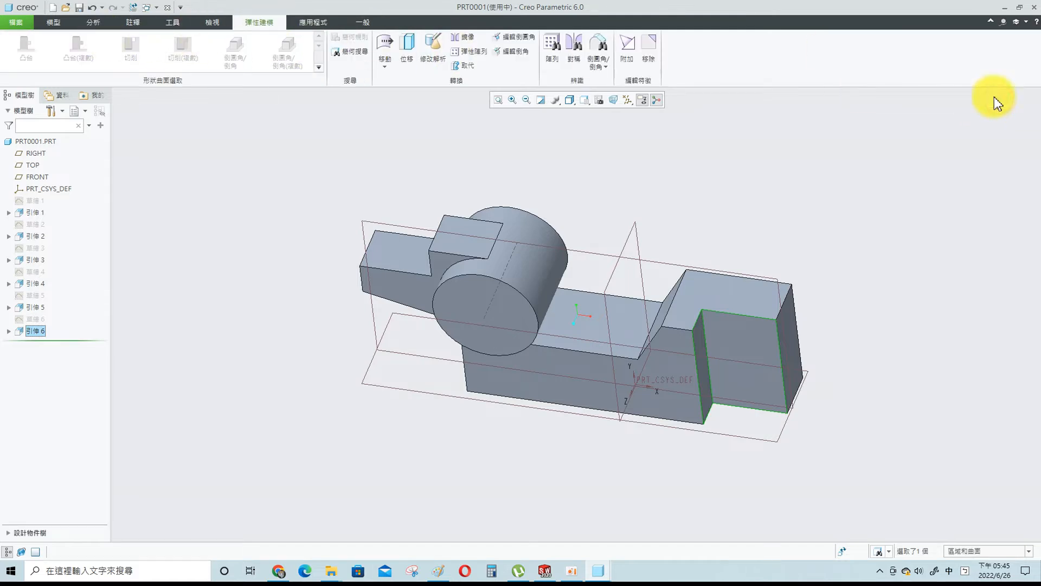
pyautogui.click(56, 24)
pyautogui.click(321, 80)
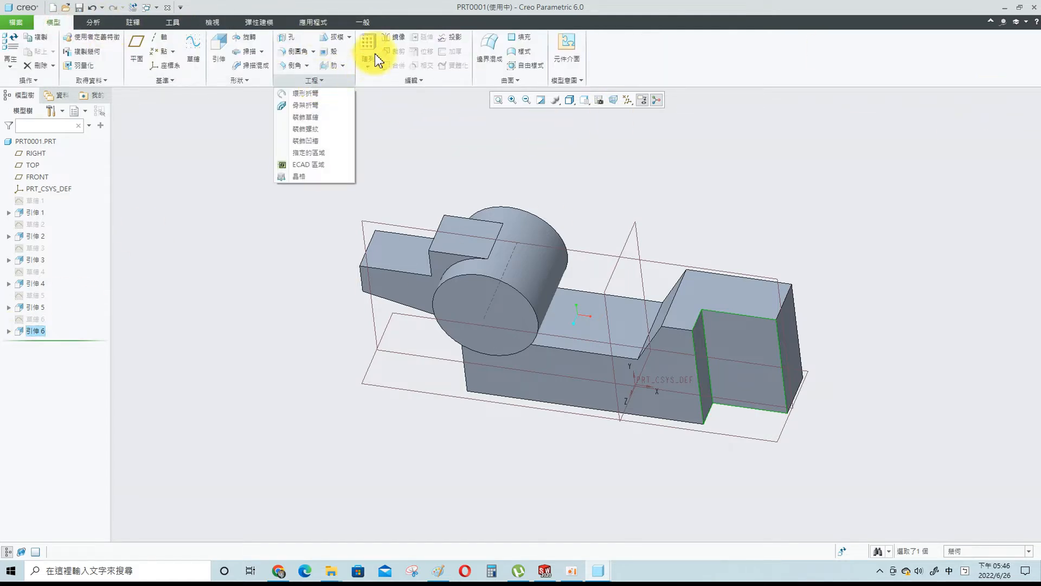
# - Mirror the rectangular cut about the FRONT plane
pyautogui.click(395, 37)
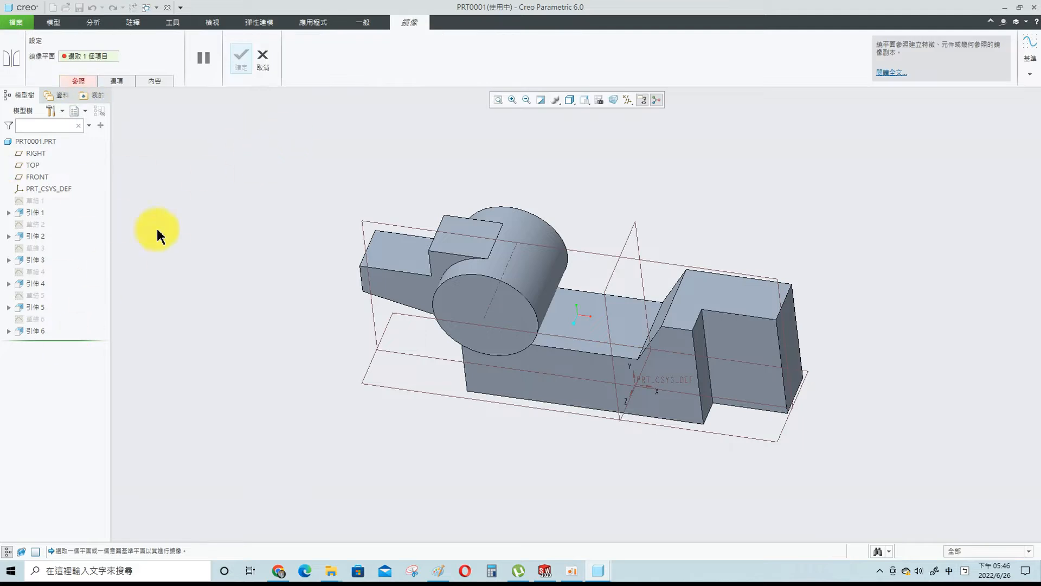
pyautogui.click(35, 177)
pyautogui.click(242, 57)
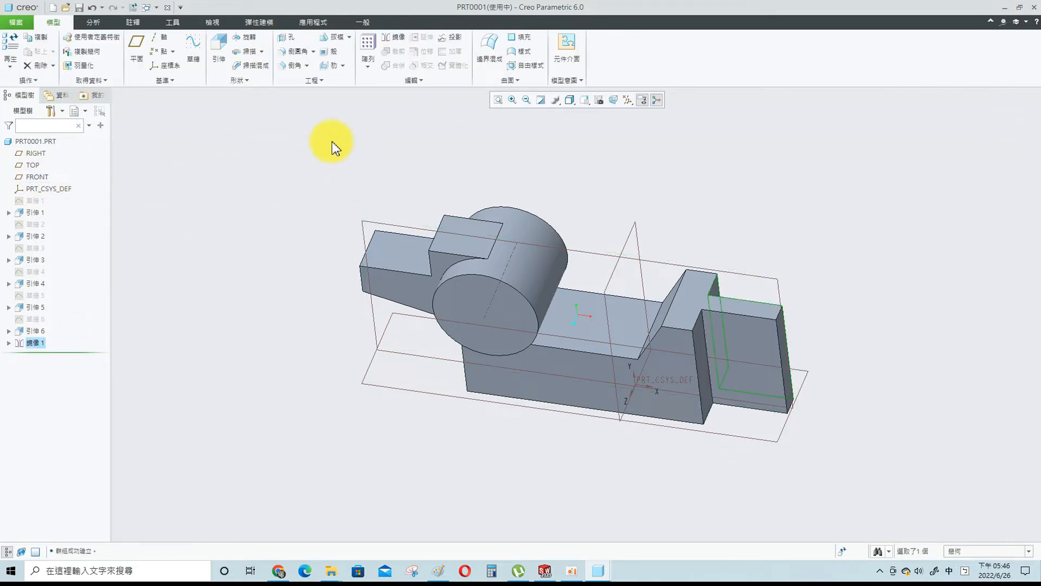
# - Start a new sketch on the block's underside and orient the view square to the sketch plane
pyautogui.moveTo(542, 438); pyautogui.dragTo(606, 232, button='middle')
pyautogui.click(606, 232)
pyautogui.click(610, 172)
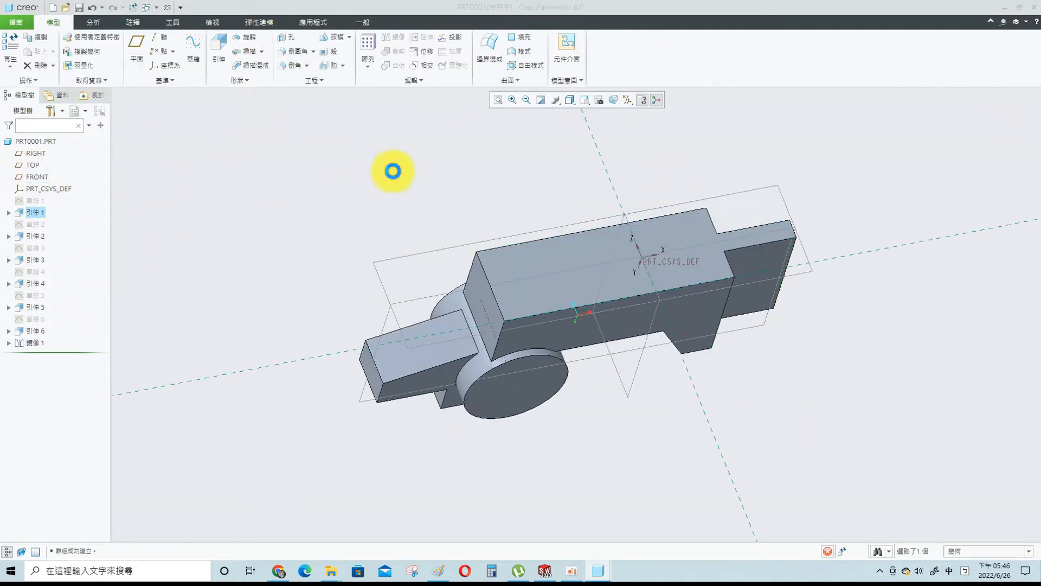
pyautogui.click(22, 65)
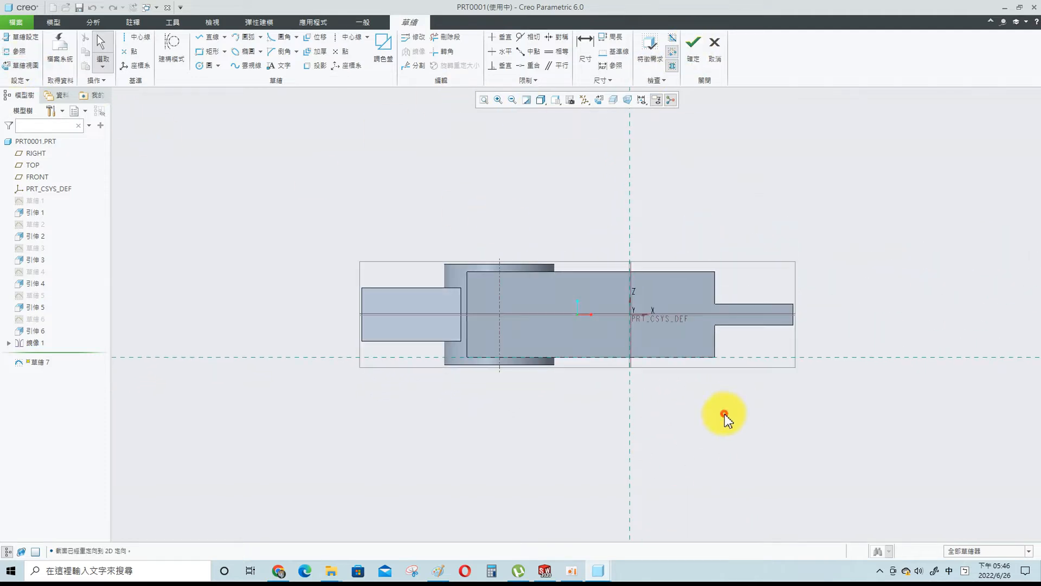
pyautogui.scroll(3, 693, 297)
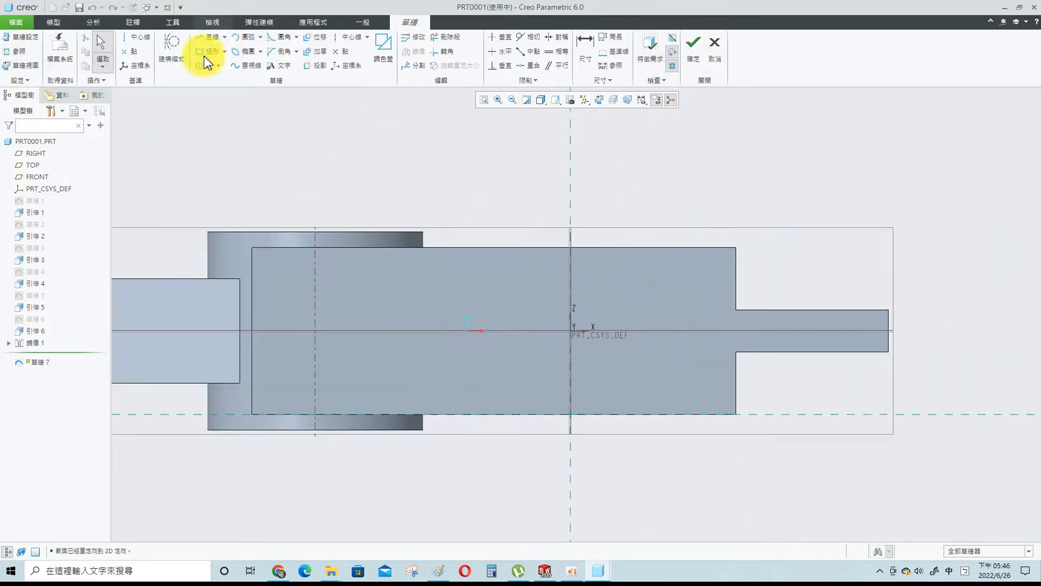
# - Draw a closed four-sided profile against the block's side edge, about 15 deep with an outer edge about 30 long and one sloping end
pyautogui.click(199, 36)
pyautogui.click(629, 491)
pyautogui.click(704, 414)
pyautogui.middleClick(704, 414)
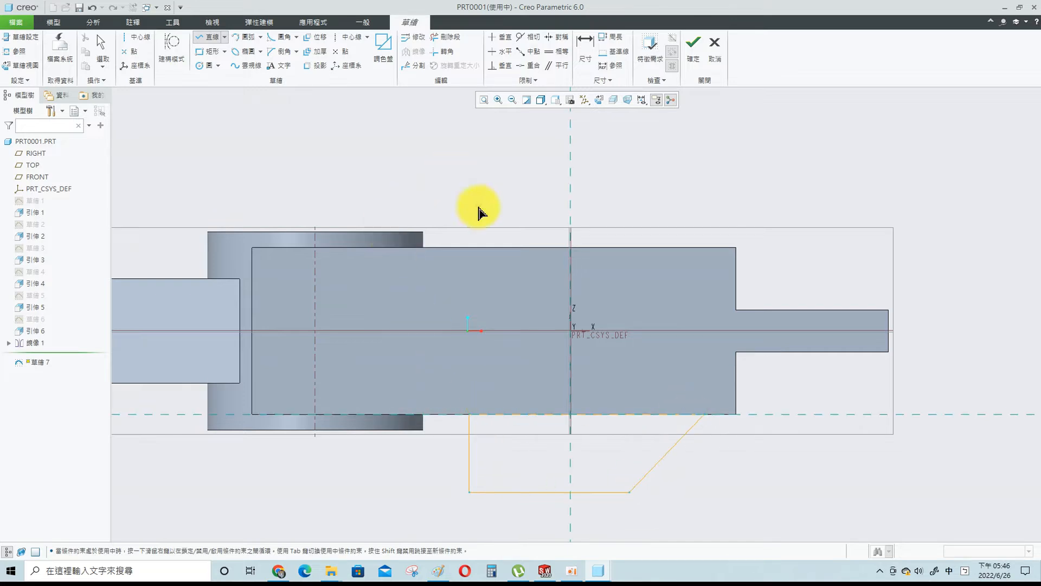
# - Dimension the distance from the cylinder's axis to the profile's square end as 38
pyautogui.click(585, 44)
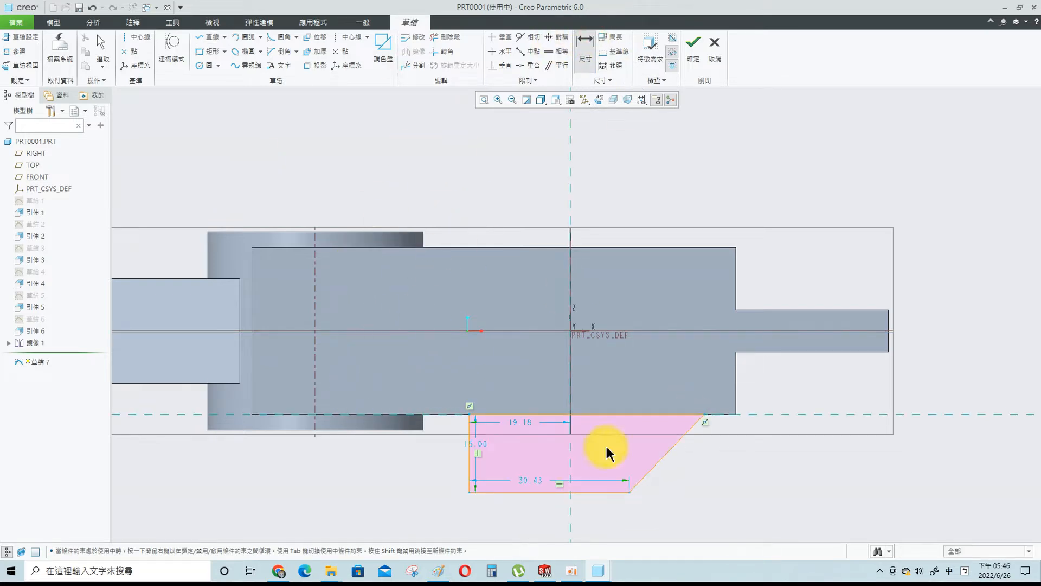
pyautogui.middleClick(425, 481)
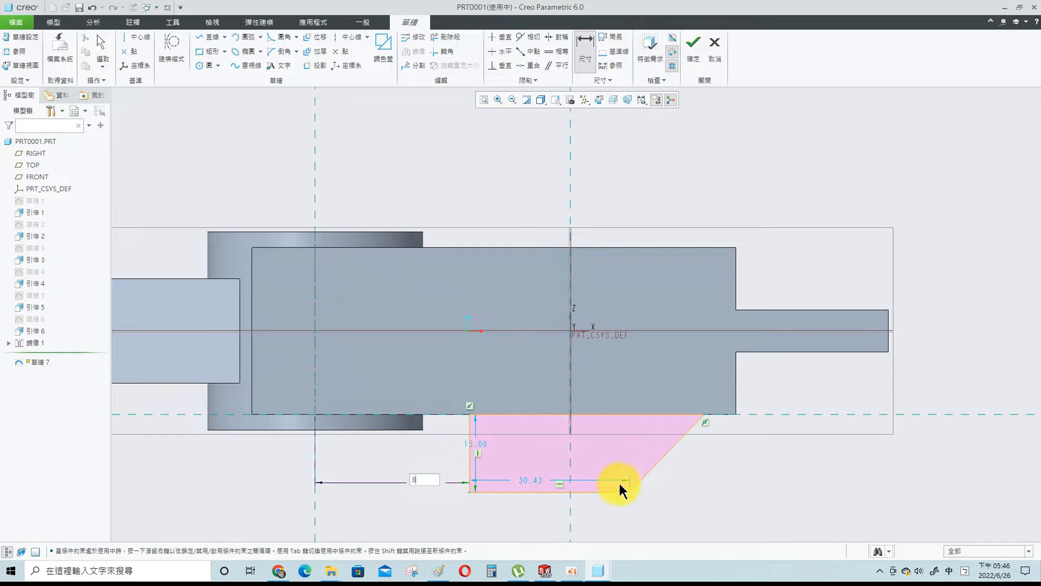
pyautogui.write('38')
pyautogui.press('Return')
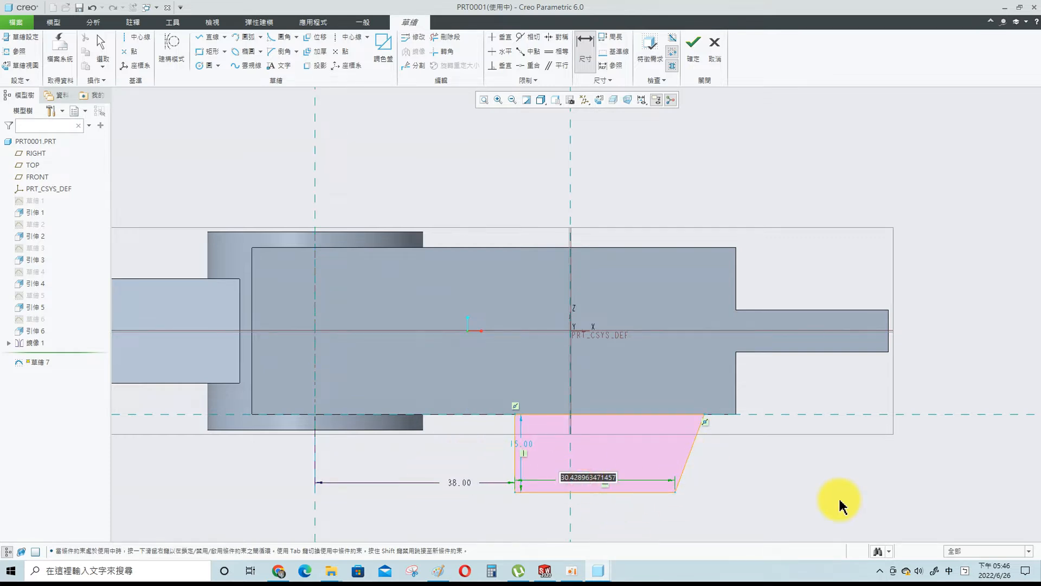
# - Set the length of the profile's outer edge to 26 and its depth to 16
pyautogui.write('26')
pyautogui.press('Return')
pyautogui.write('16')
pyautogui.press('Return')
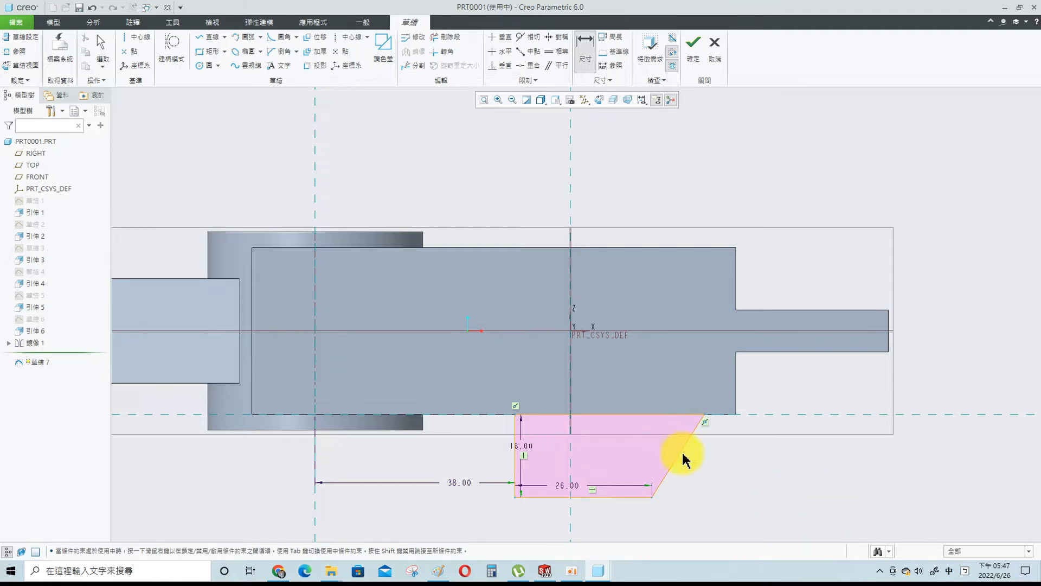
# - Try to dimension the horizontal run of the profile's sloping end, converting the conflicting dimension into a reference
pyautogui.middleClick(675, 526)
pyautogui.click(912, 128)
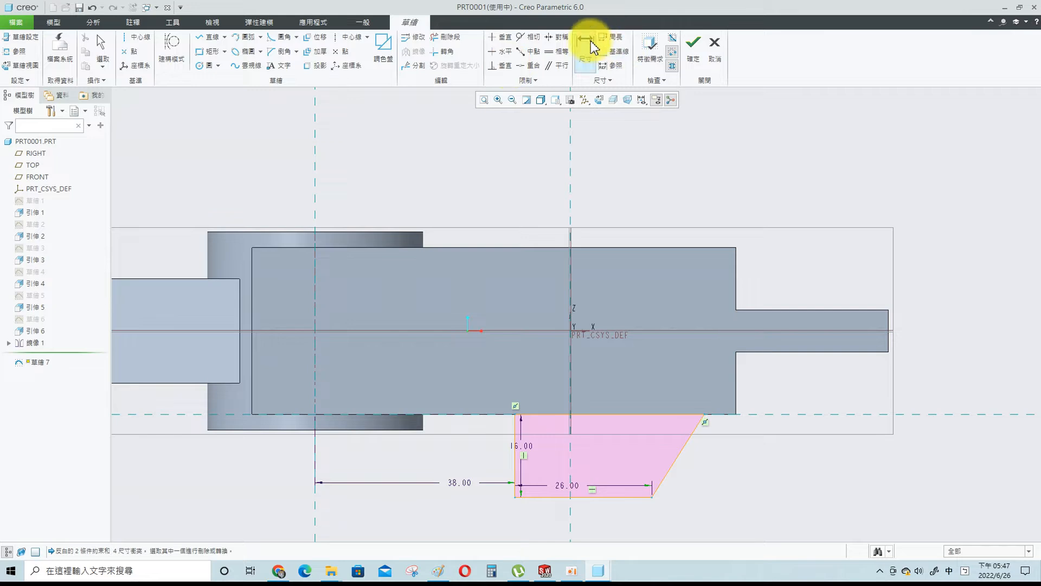
pyautogui.middleClick(667, 504)
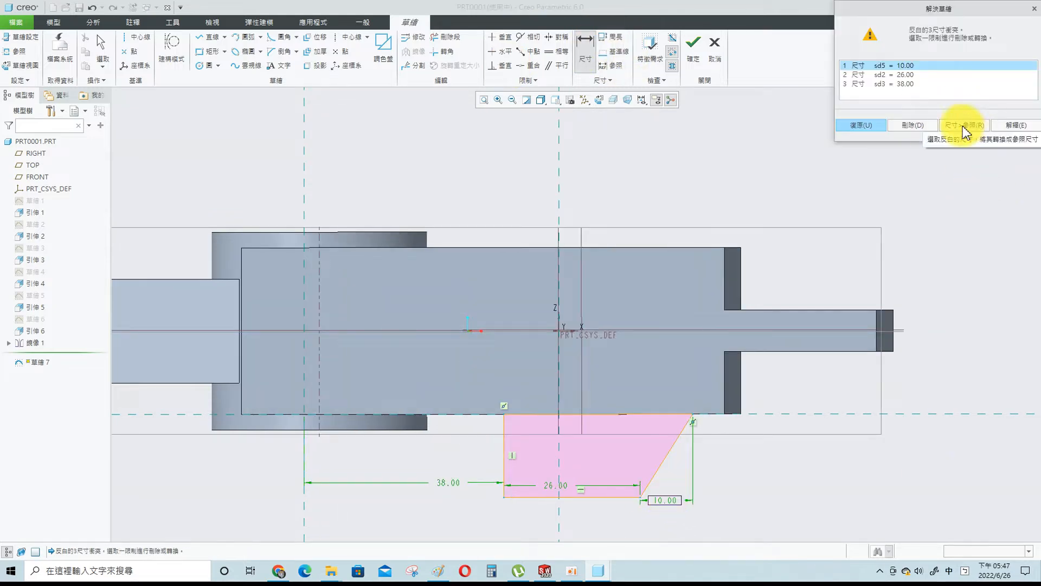
pyautogui.click(960, 126)
pyautogui.doubleClick(664, 500)
pyautogui.click(533, 306)
pyautogui.click(746, 502)
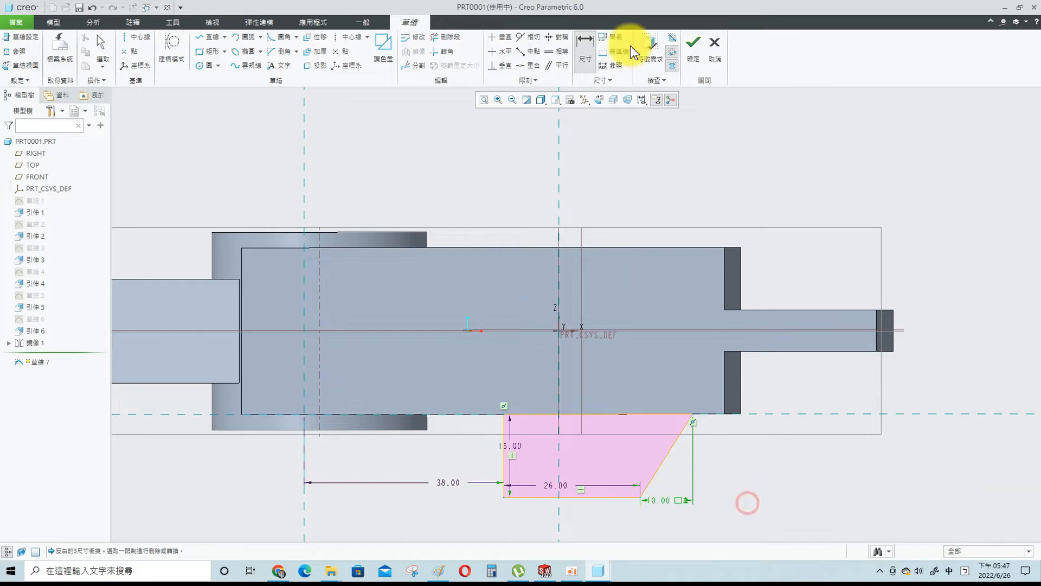
# - Delete the constraint at the square end's inner corner and the 10 reference dimension, and move the 16 depth dimension clear of the profile
pyautogui.click(106, 42)
pyautogui.click(506, 409)
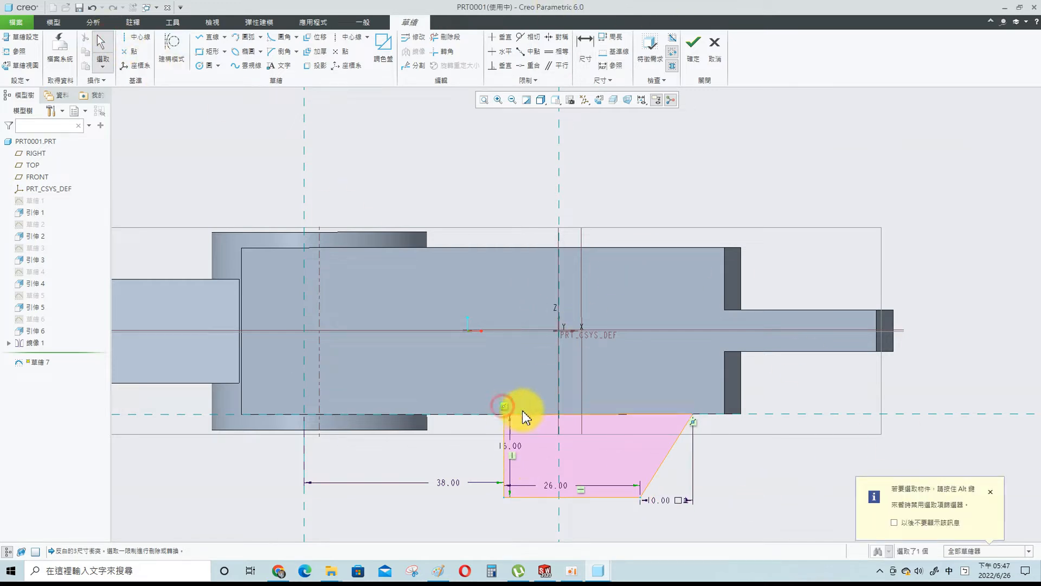
pyautogui.press('Delete')
pyautogui.doubleClick(665, 501)
pyautogui.click(529, 305)
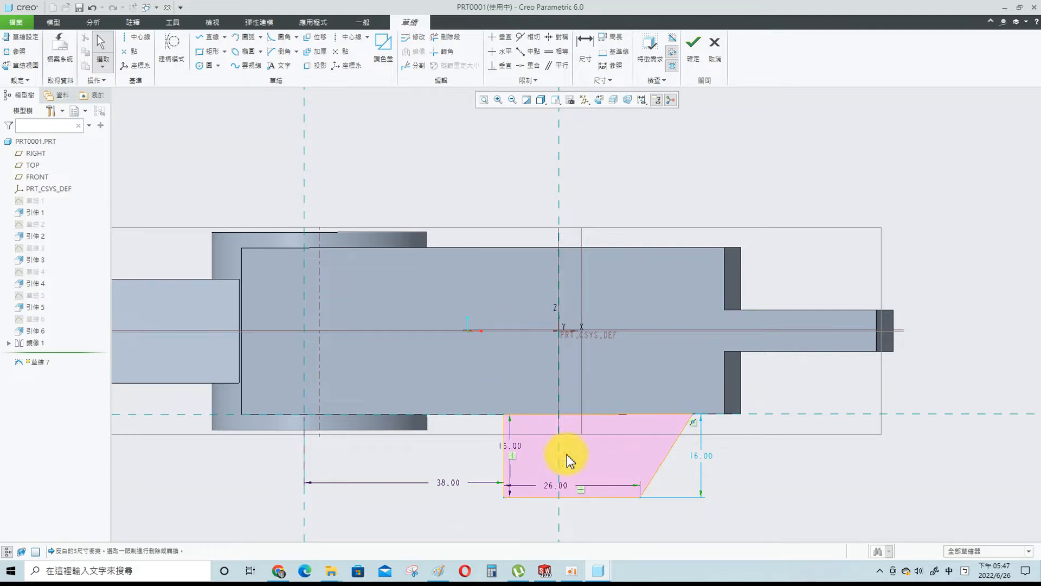
pyautogui.moveTo(522, 444); pyautogui.dragTo(440, 454)
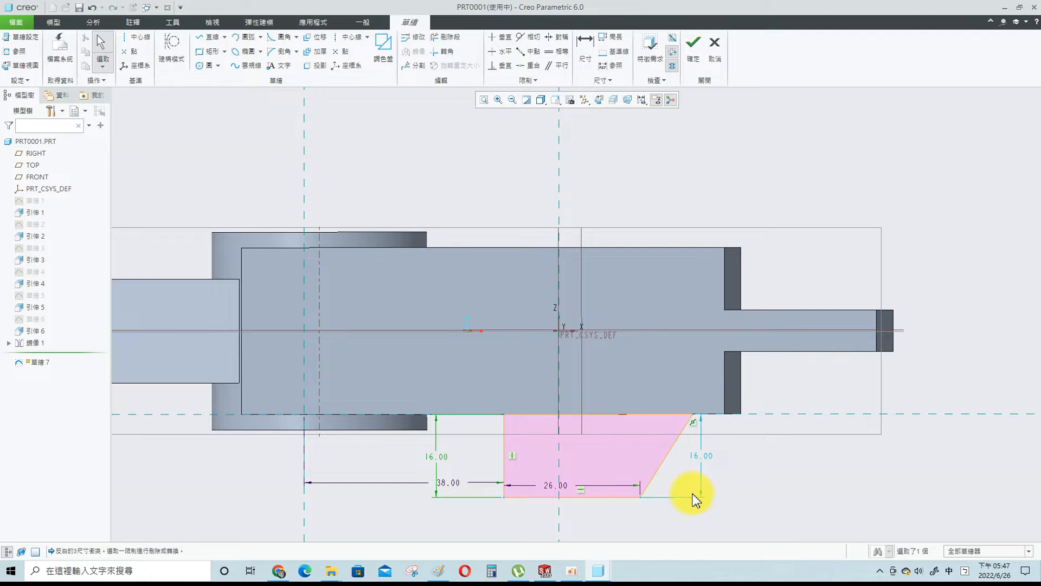
# - Delete the profile's sloping line and undo that deletion
pyautogui.scroll(2, 668, 514)
pyautogui.click(585, 48)
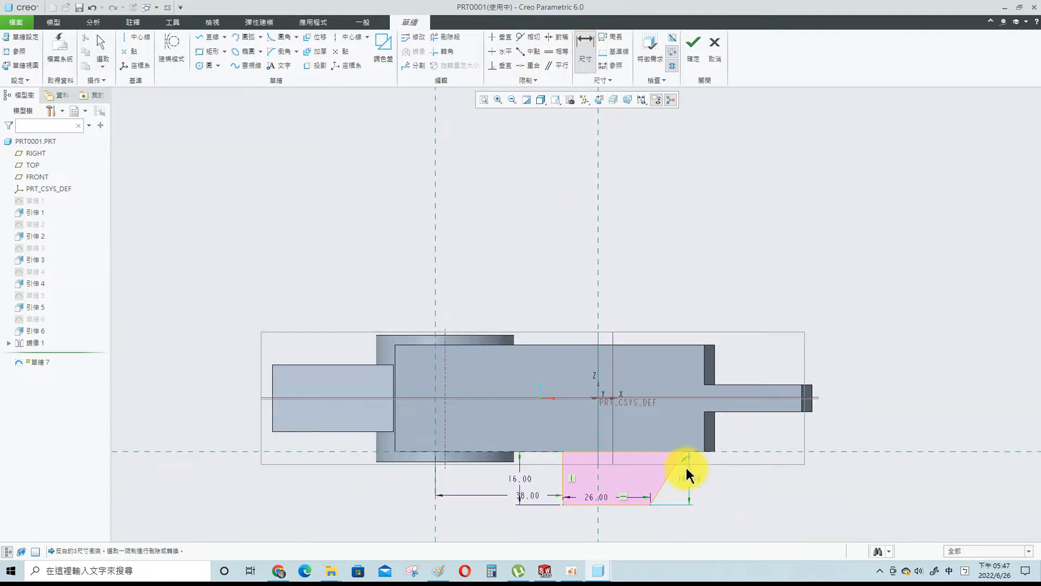
pyautogui.middleClick(686, 469)
pyautogui.press('Delete')
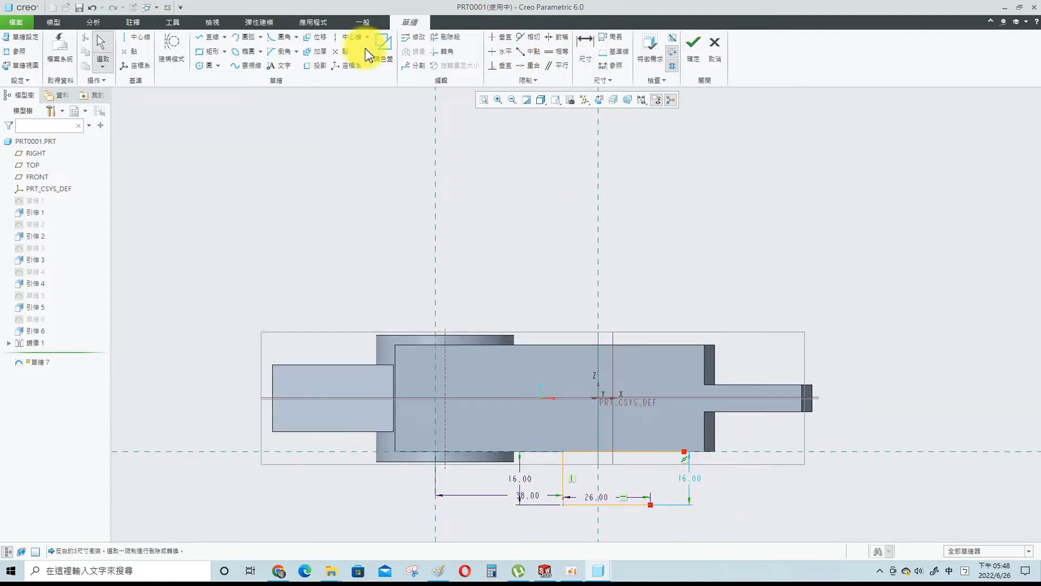
pyautogui.hotkey('ctrl', 'z')
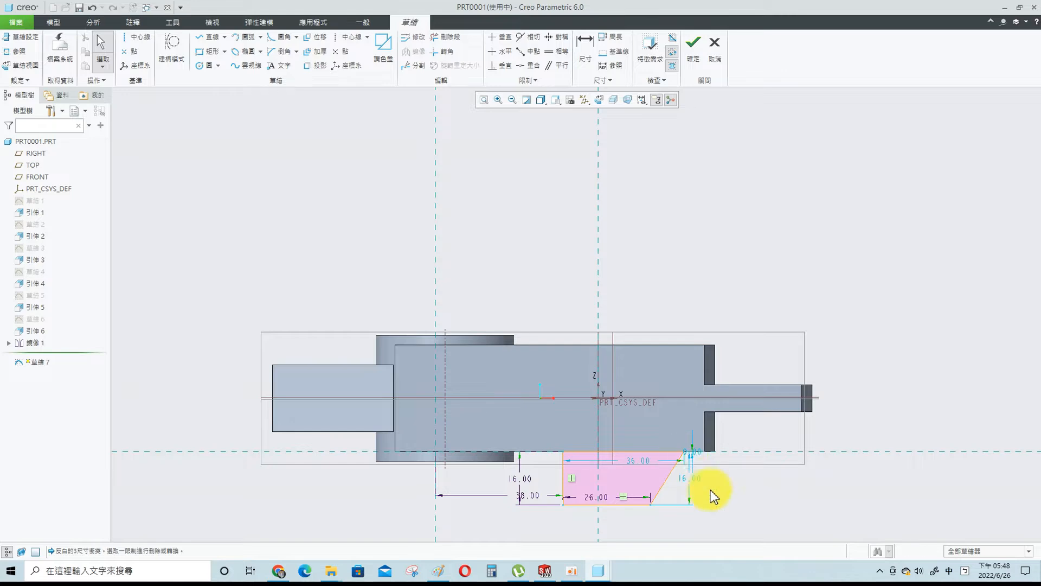
# - Make the lug profile's inner edge coincident with the block's side edge
pyautogui.scroll(5, 702, 469)
pyautogui.click(629, 428)
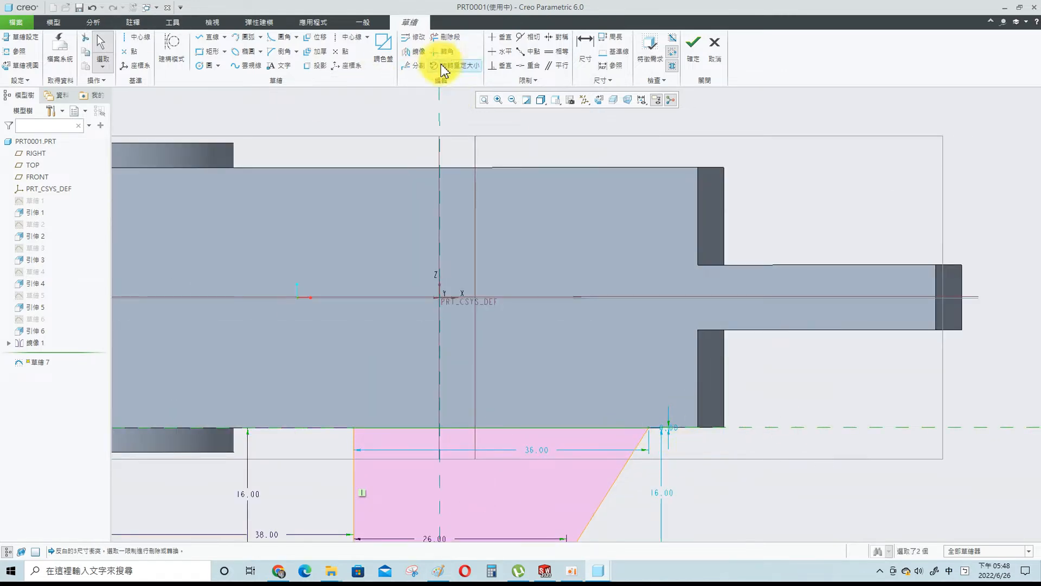
pyautogui.click(529, 65)
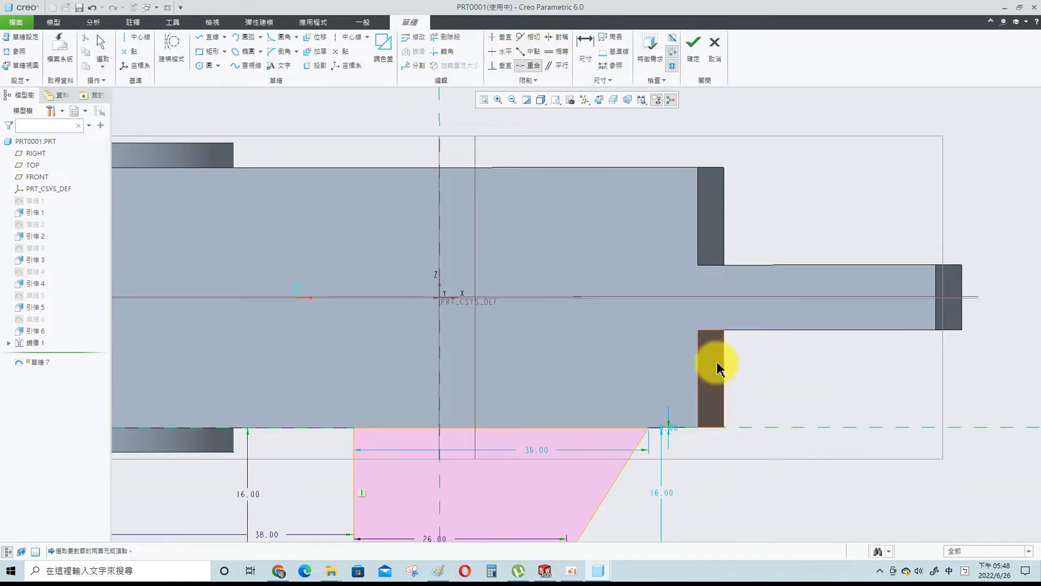
pyautogui.click(516, 432)
pyautogui.click(282, 428)
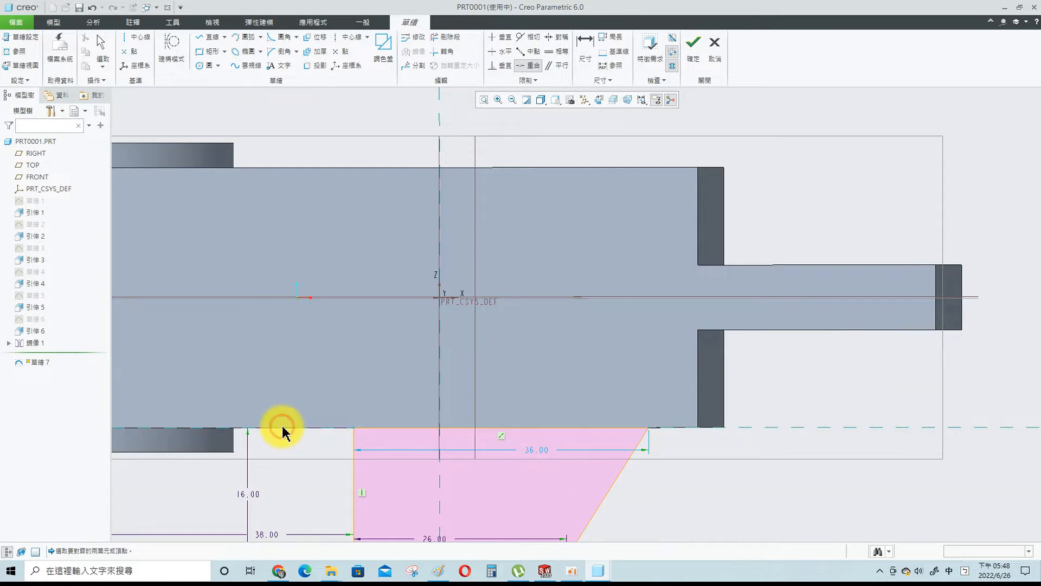
pyautogui.scroll(-5, 675, 478)
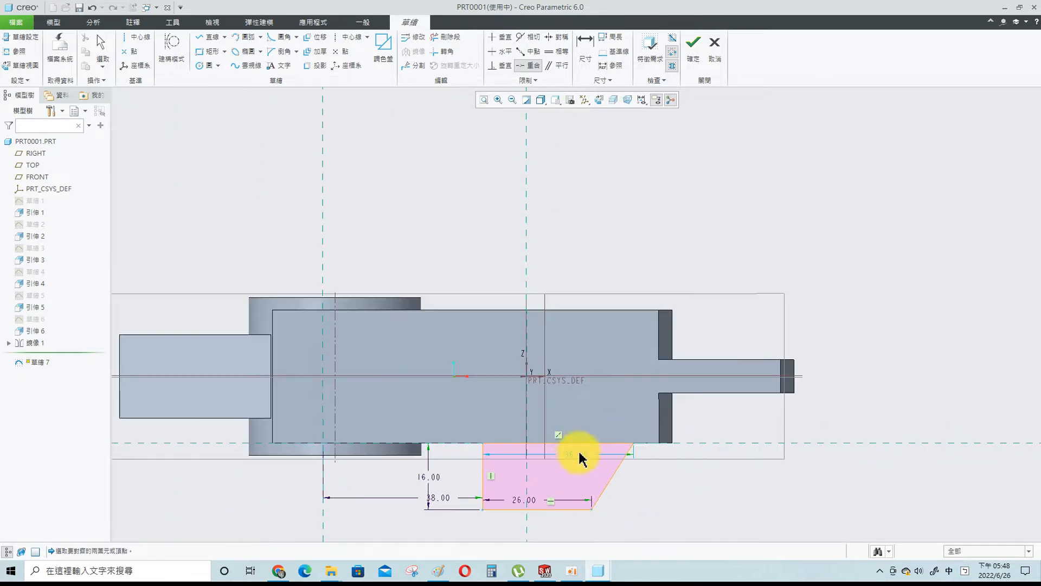
# - Dimension the horizontal run of the profile's sloping end and set it to 16
pyautogui.click(585, 44)
pyautogui.click(633, 442)
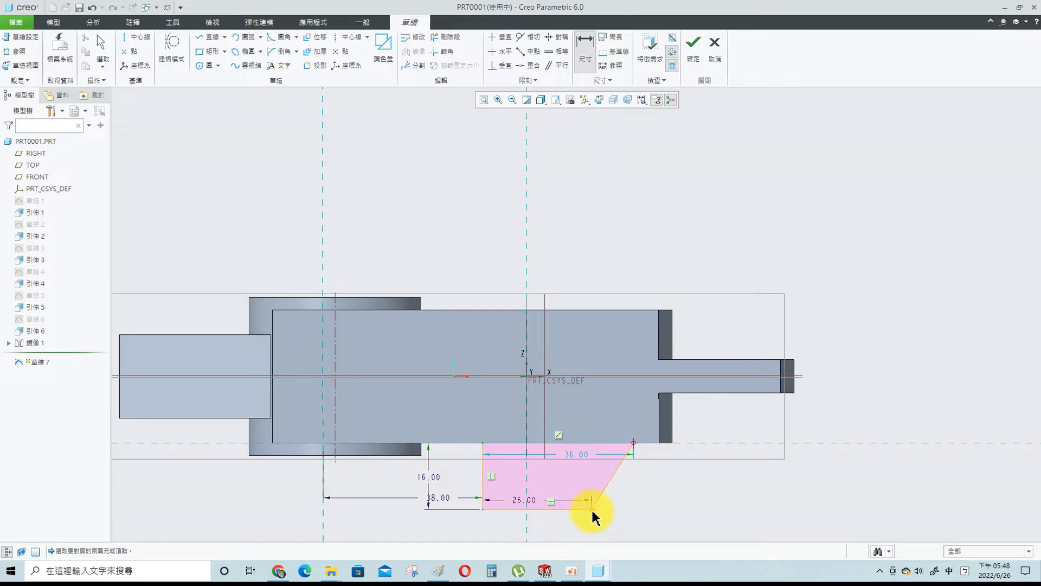
pyautogui.middleClick(621, 533)
pyautogui.write('16')
pyautogui.press('Return')
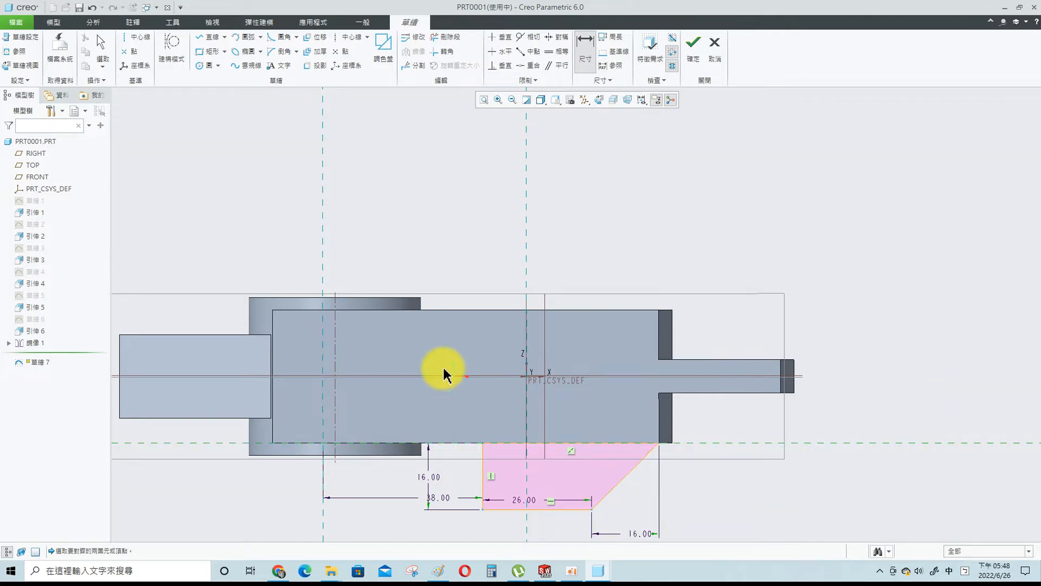
# - Replace the 38 location dimension with one of 38 from the block's end edge to the profile's square end, and finish the sketch
pyautogui.middleClick(453, 499)
pyautogui.click(445, 499)
pyautogui.press('Delete')
pyautogui.click(592, 46)
pyautogui.click(271, 438)
pyautogui.click(483, 490)
pyautogui.write('38')
pyautogui.press('Return')
pyautogui.moveTo(658, 246)
pyautogui.mouseDown(button='middle')
pyautogui.moveTo(481, 279)
pyautogui.moveTo(461, 255)
pyautogui.mouseUp(button='middle')
pyautogui.click(693, 42)
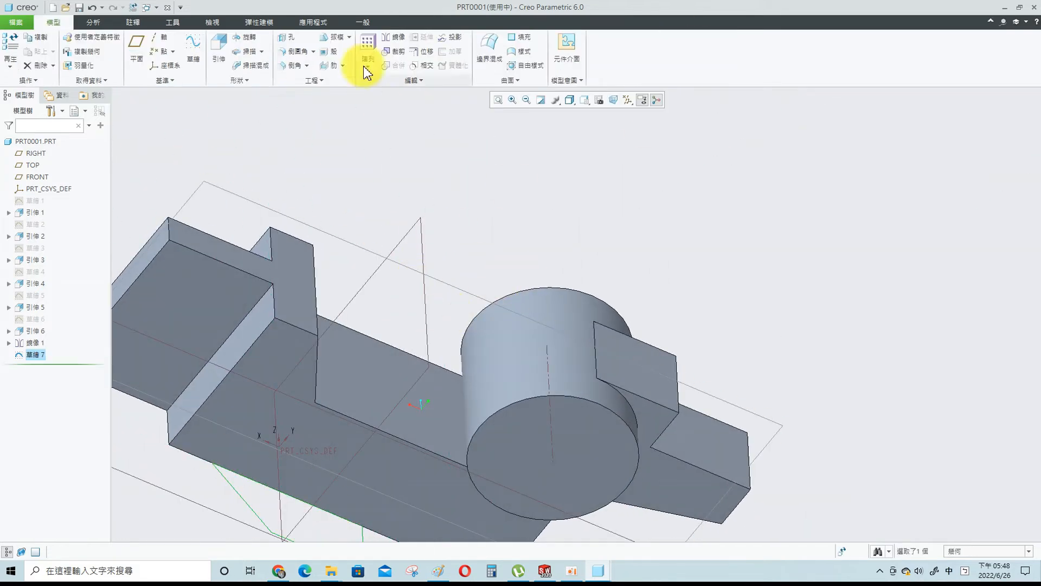
# - Extrude the lug profile 16 in the reversed direction, into the height of the block
pyautogui.click(218, 49)
pyautogui.doubleClick(117, 49)
pyautogui.write('16')
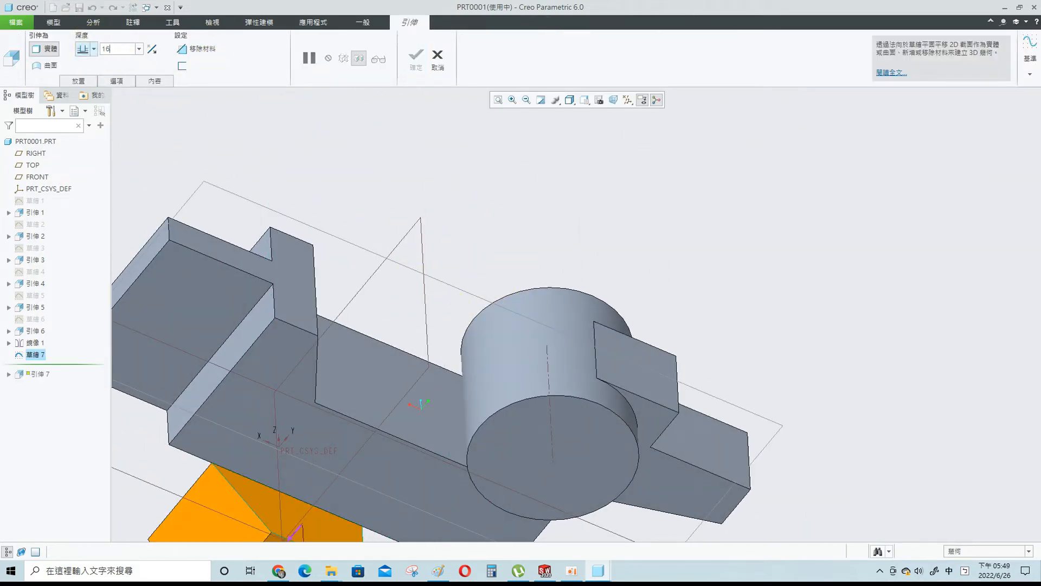
pyautogui.press('Return')
pyautogui.click(154, 49)
pyautogui.click(418, 52)
pyautogui.moveTo(430, 319)
pyautogui.mouseDown(button='middle')
pyautogui.moveTo(688, 156)
pyautogui.moveTo(632, 233)
pyautogui.moveTo(631, 171)
pyautogui.moveTo(597, 238)
pyautogui.mouseUp(button='middle')
# - Mirror the extruded side lug about the FRONT plane
pyautogui.click(387, 37)
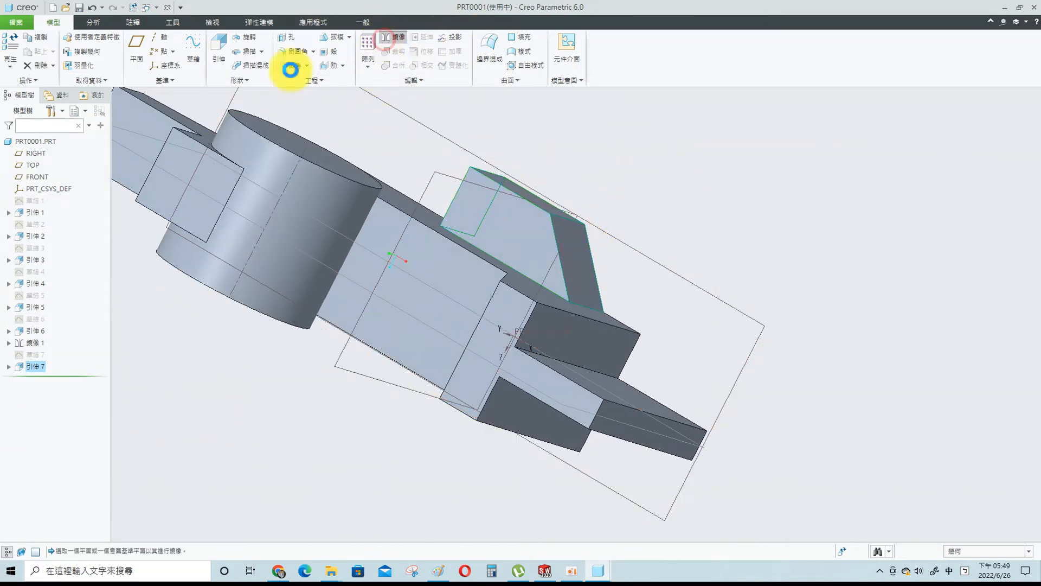
pyautogui.click(38, 176)
pyautogui.click(241, 57)
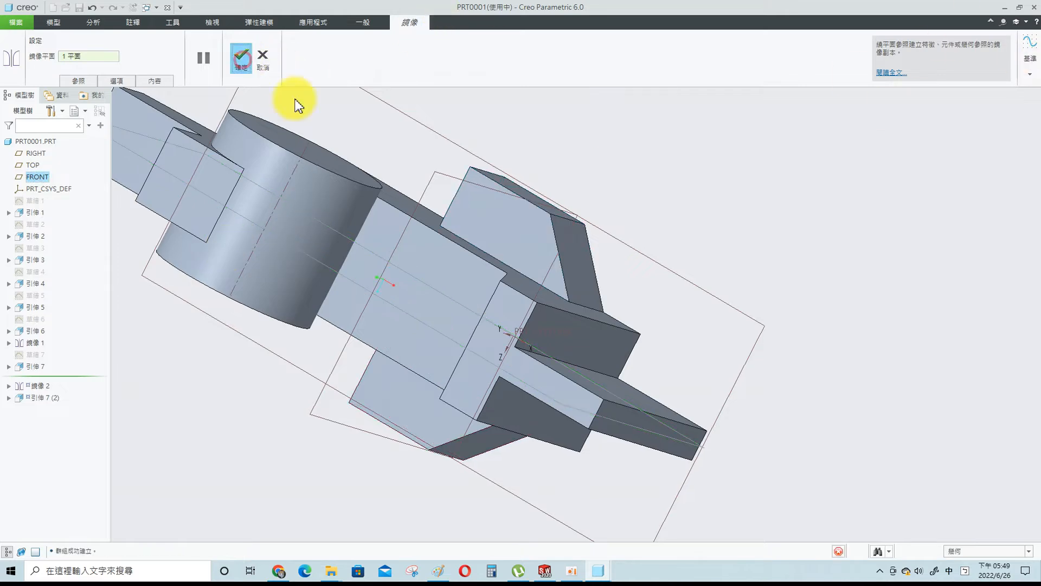
pyautogui.moveTo(520, 374); pyautogui.dragTo(529, 302, button='middle')
# - Round the edge where the large cylinder meets the block's upper face with a radius of 6
pyautogui.click(293, 50)
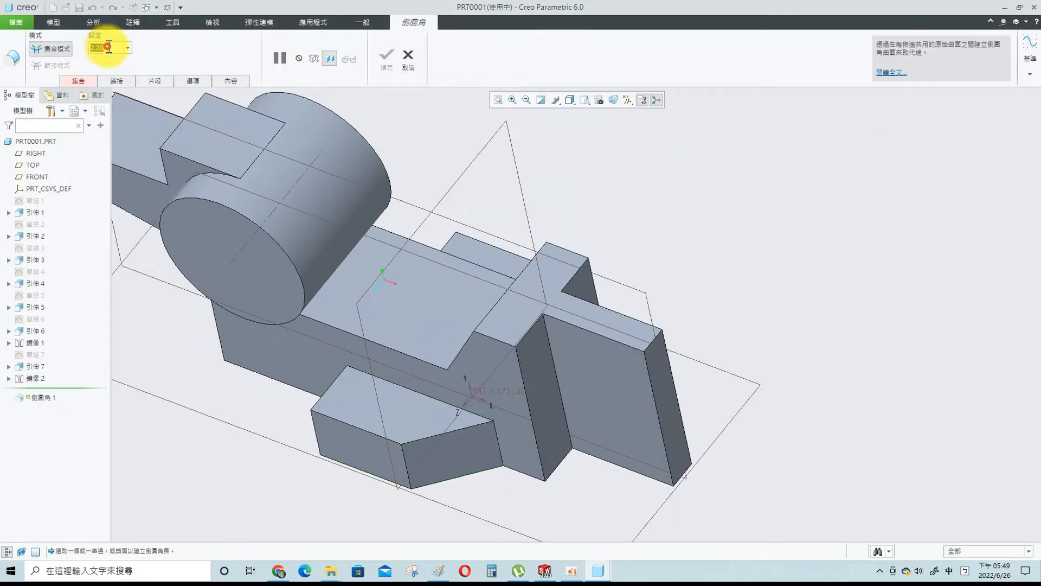
pyautogui.moveTo(297, 263); pyautogui.dragTo(337, 297, button='middle')
pyautogui.click(336, 298)
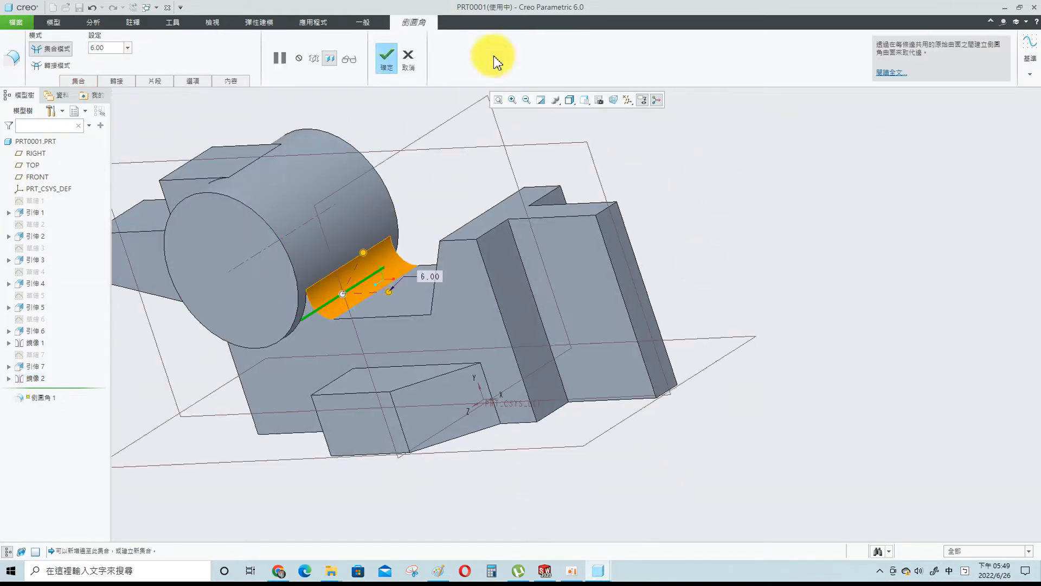
pyautogui.click(386, 54)
pyautogui.moveTo(717, 245); pyautogui.dragTo(438, 288, button='middle')
# - Start a sketch on the block's flat upper face, add the FRONT plane as a reference, and hide all datum displays
pyautogui.click(422, 293)
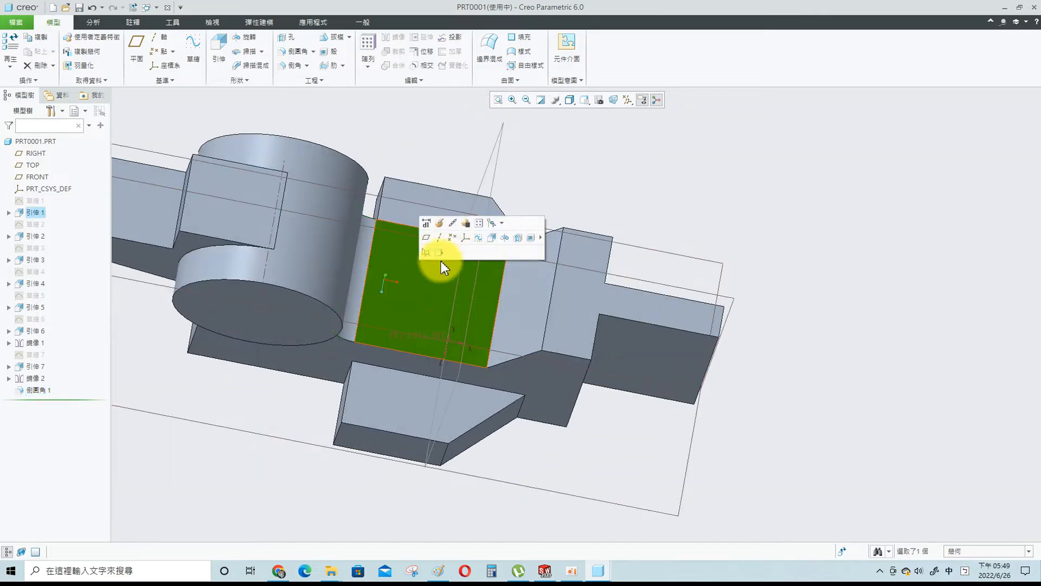
pyautogui.click(477, 240)
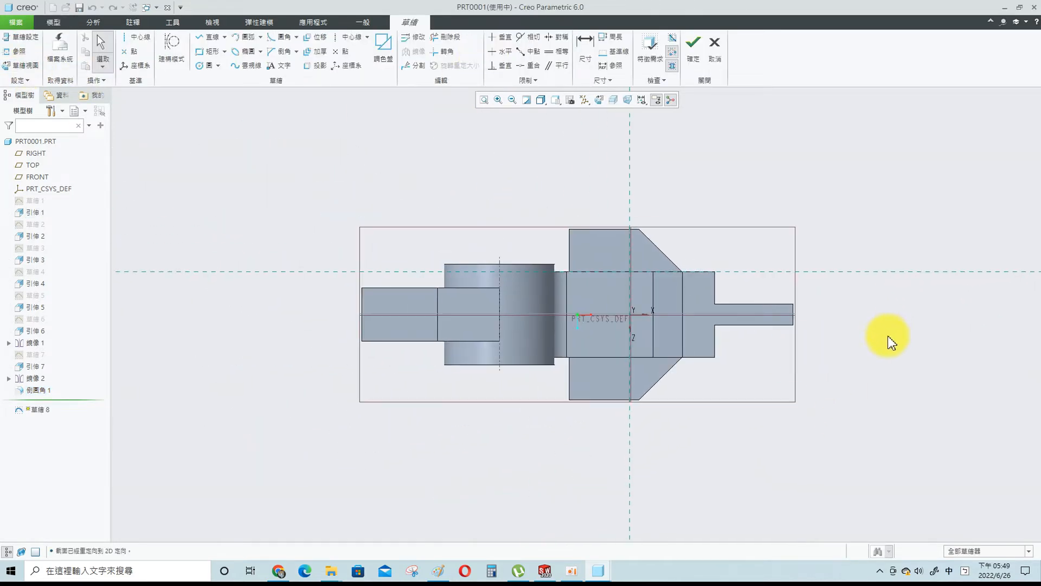
pyautogui.click(17, 51)
pyautogui.click(413, 316)
pyautogui.click(1003, 175)
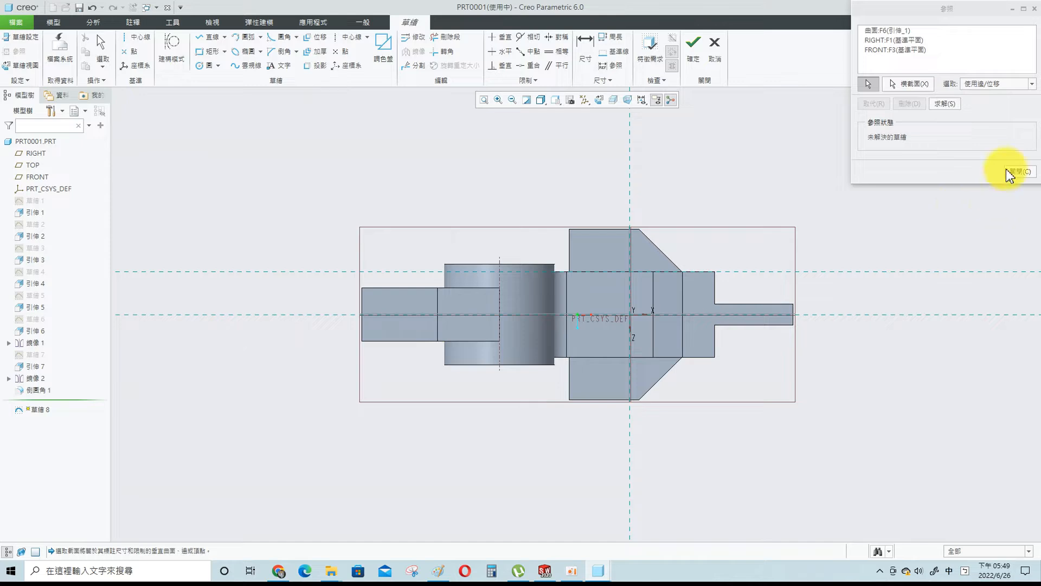
pyautogui.click(627, 100)
pyautogui.click(636, 118)
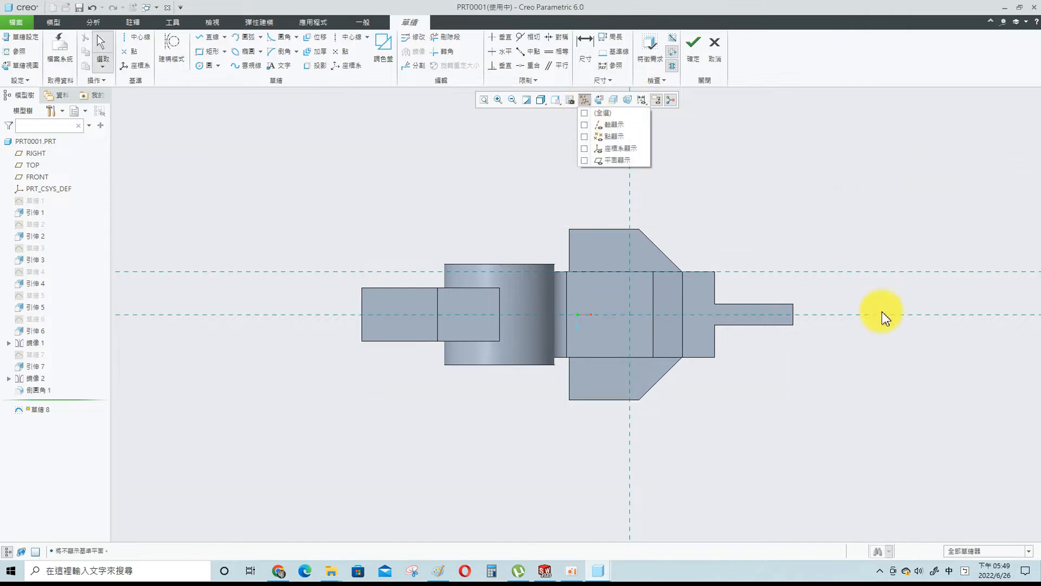
# - Sketch a circle centred on the FRONT plane reference between the cylinder and the sloped upright, and set its diameter to 12
pyautogui.click(204, 68)
pyautogui.click(609, 314)
pyautogui.click(612, 343)
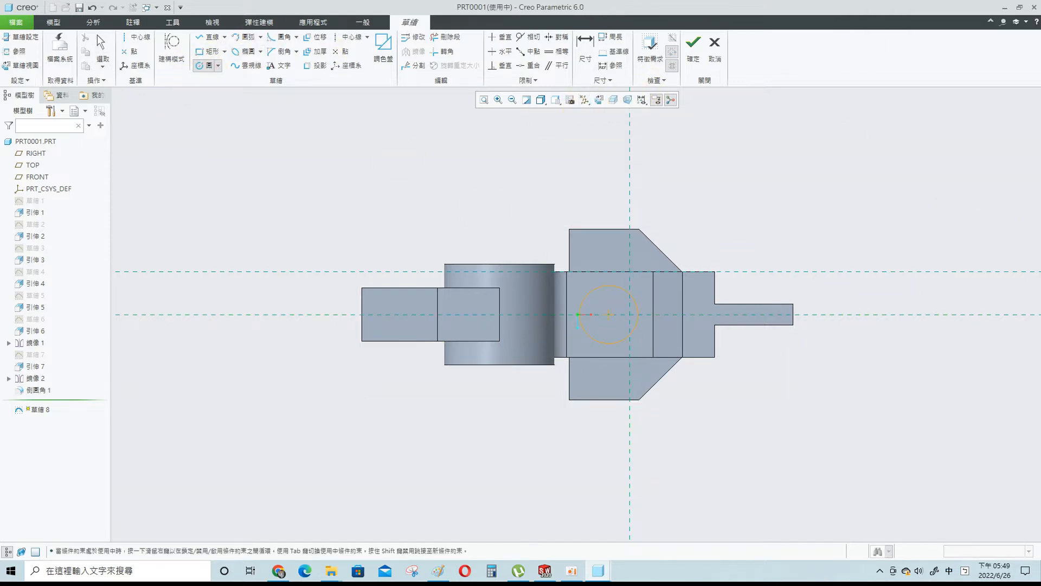
pyautogui.click(586, 44)
pyautogui.doubleClick(542, 286)
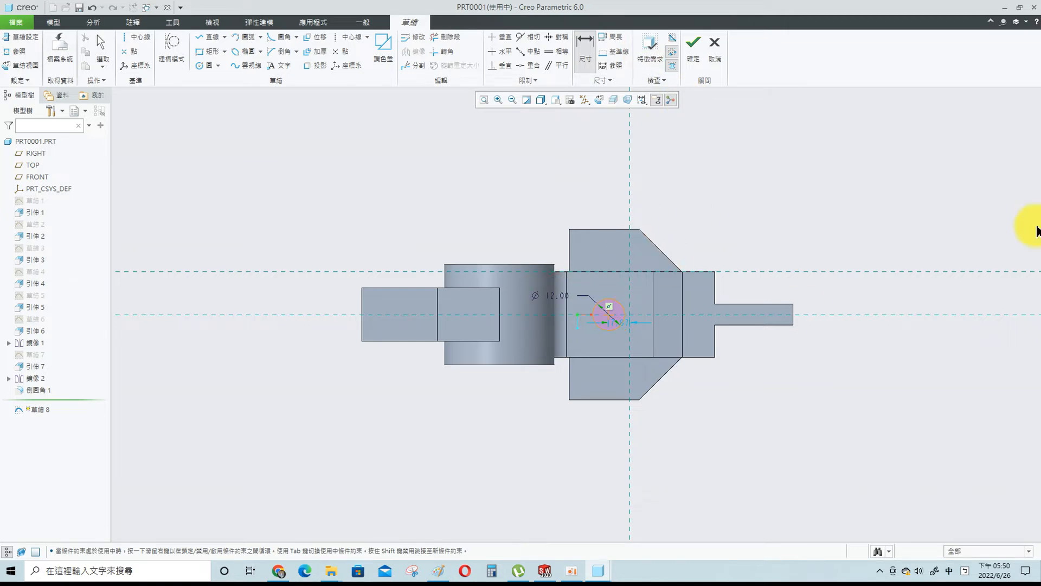
# - Turn on the axis display and try to dimension the circle's centre from the large cylinder's axis
pyautogui.click(592, 102)
pyautogui.click(598, 99)
pyautogui.click(585, 101)
pyautogui.click(580, 124)
pyautogui.click(429, 160)
pyautogui.click(586, 44)
pyautogui.click(499, 260)
pyautogui.click(608, 316)
pyautogui.middleClick(524, 428)
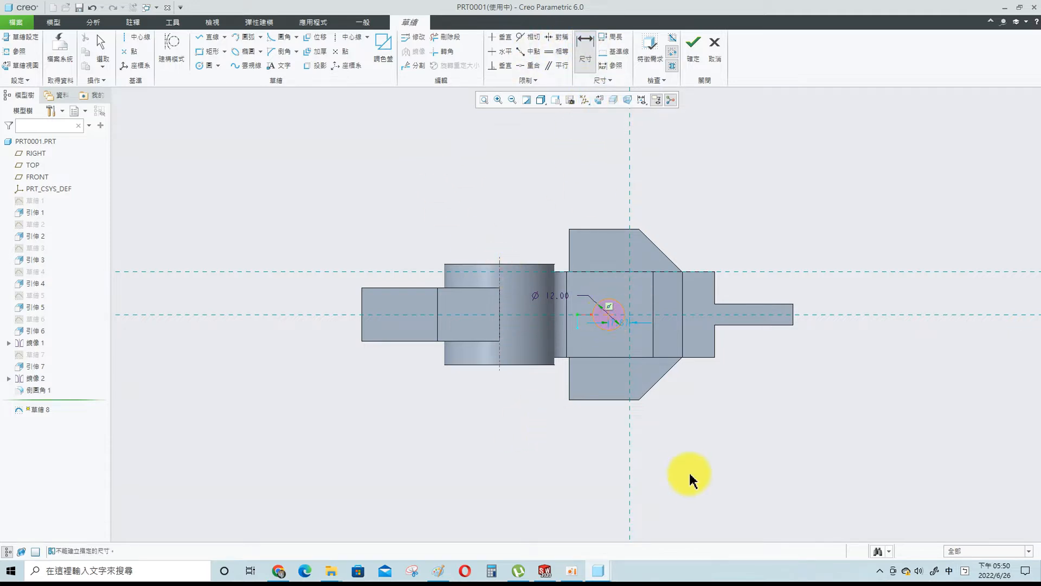
# - Add the large cylinder's axis as a sketch reference
pyautogui.scroll(-2, 629, 327)
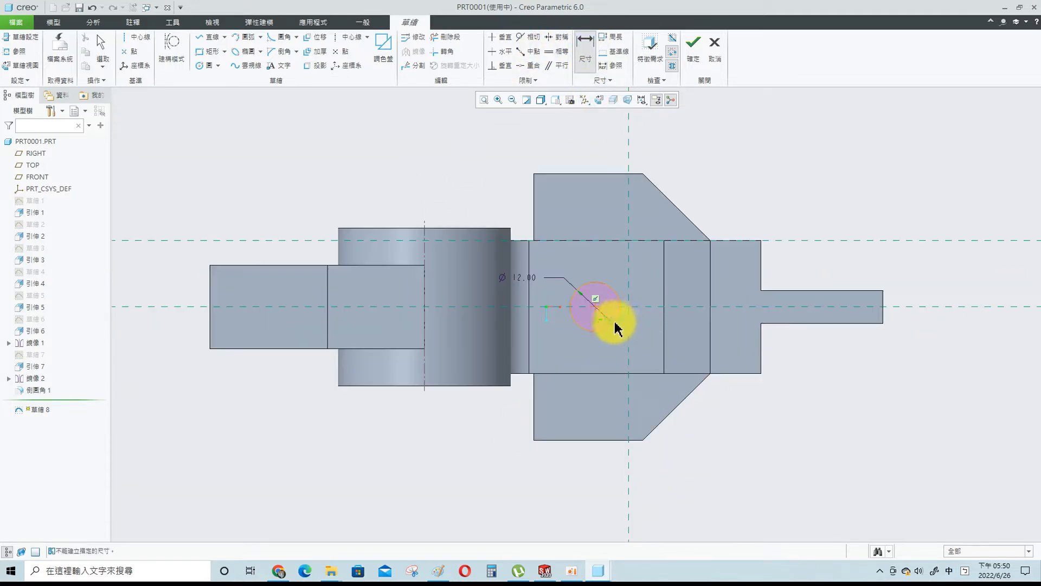
pyautogui.click(17, 52)
pyautogui.click(425, 234)
pyautogui.click(1020, 174)
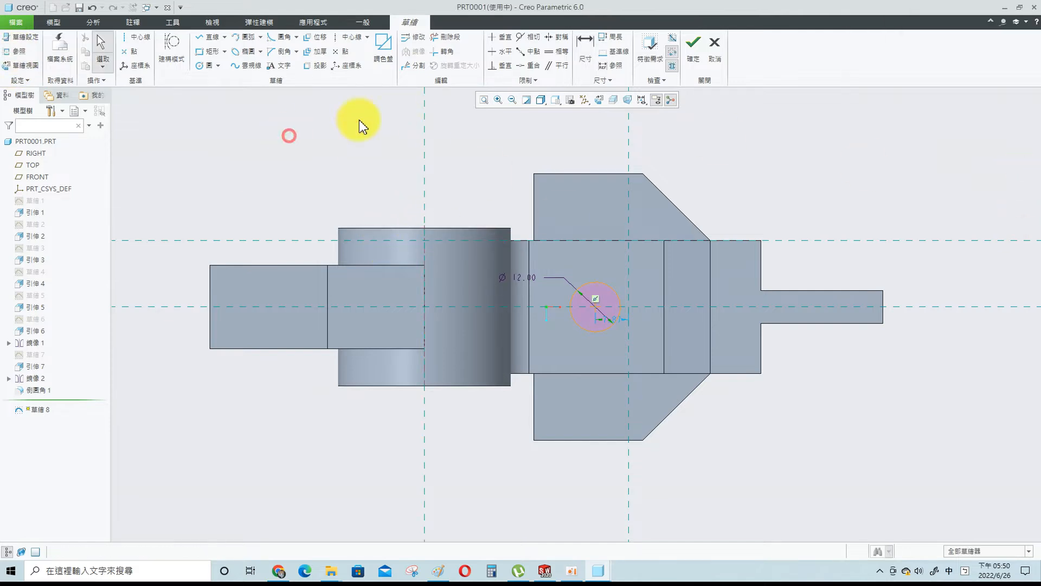
# - Dimension the circle's centre 38 from the cylinder axis reference and finish the sketch
pyautogui.click(609, 285)
pyautogui.click(425, 146)
pyautogui.middleClick(460, 162)
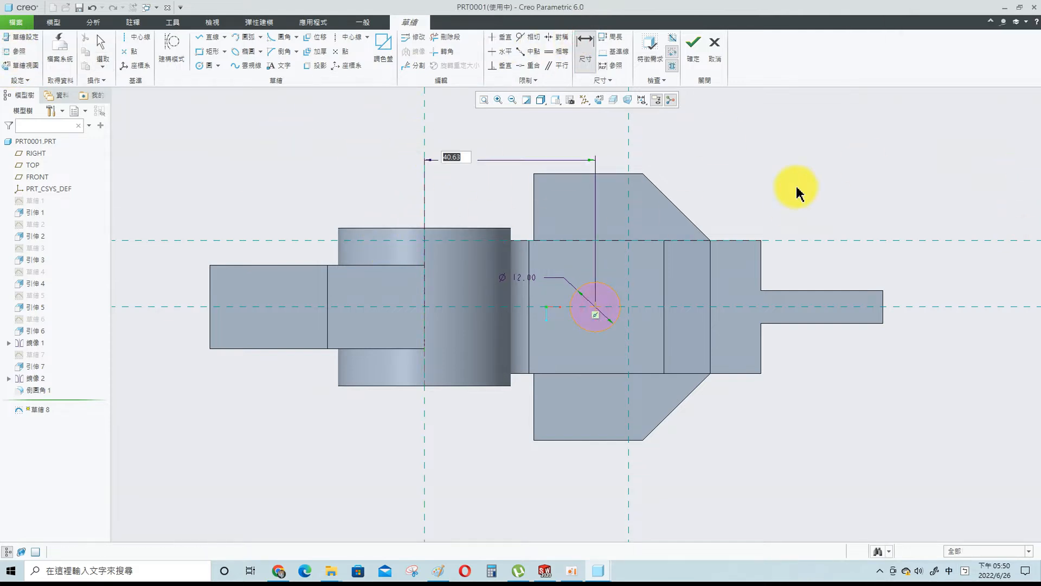
pyautogui.write('38')
pyautogui.press('Return')
pyautogui.click(694, 46)
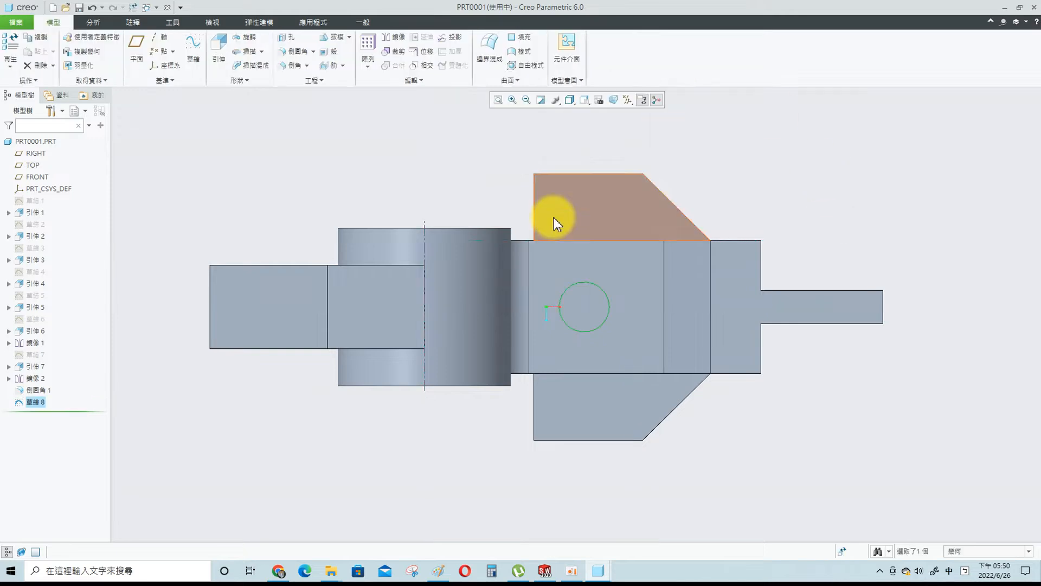
# - Cut the 12 mm circle through the whole block with a reversed extrusion
pyautogui.click(217, 51)
pyautogui.click(151, 49)
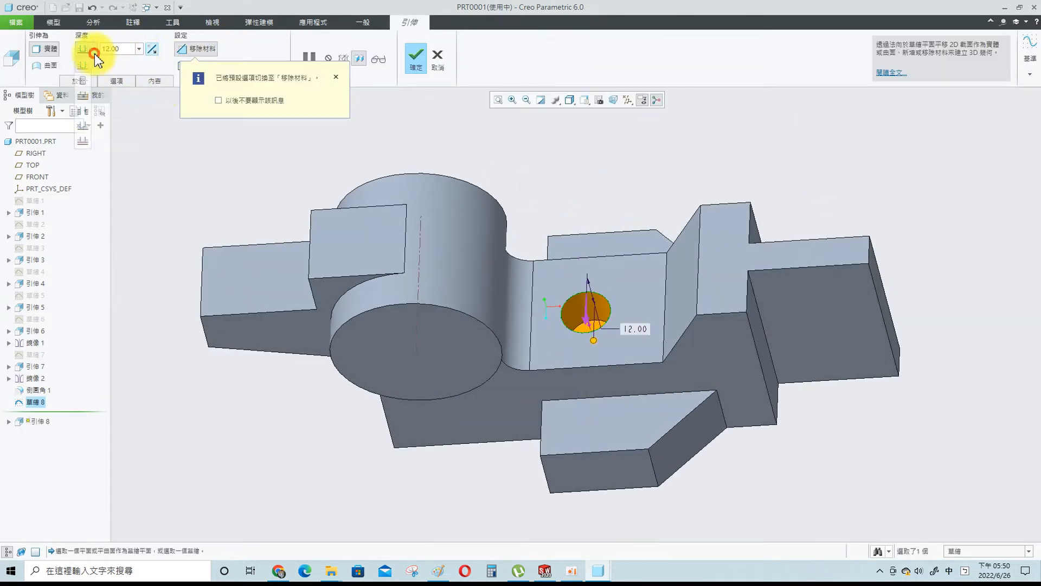
pyautogui.click(93, 49)
pyautogui.click(83, 120)
pyautogui.middleClick(715, 61)
# - Sketch a circle of diameter 25 concentric with the hole on the block's upper face and finish the sketch
pyautogui.click(607, 265)
pyautogui.click(657, 217)
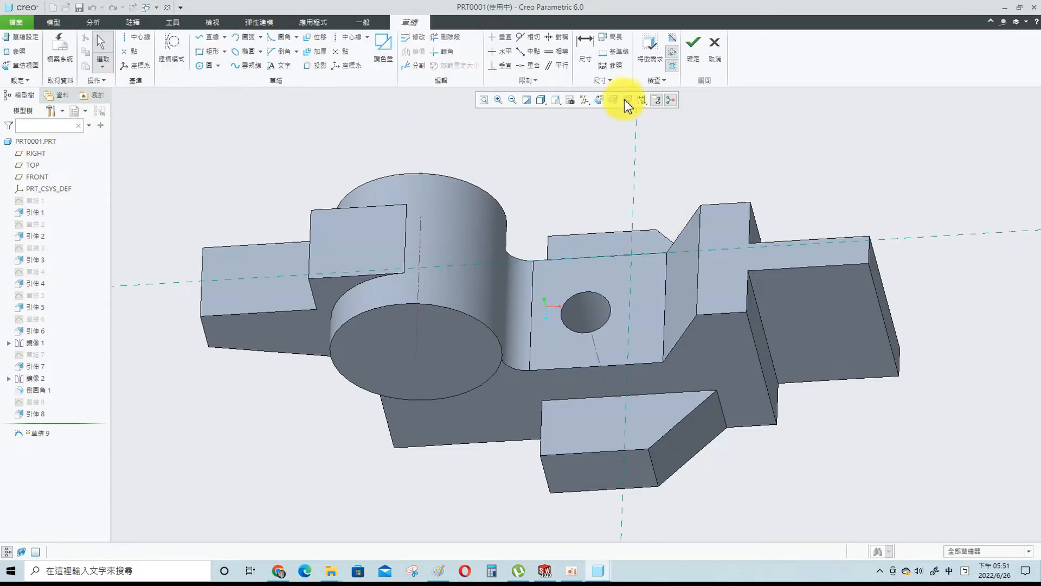
pyautogui.click(19, 65)
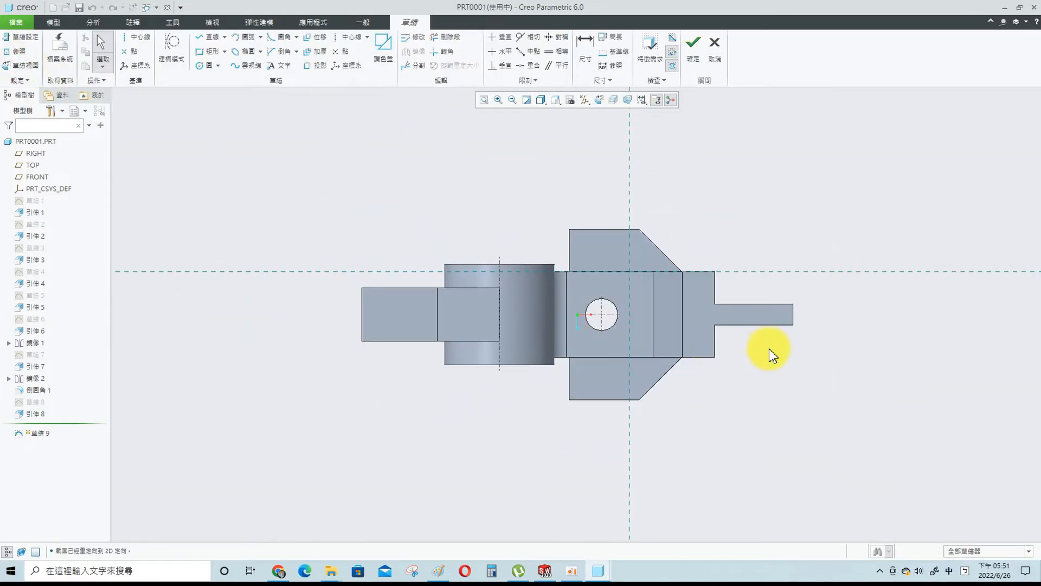
pyautogui.click(201, 65)
pyautogui.click(602, 314)
pyautogui.click(622, 344)
pyautogui.click(584, 54)
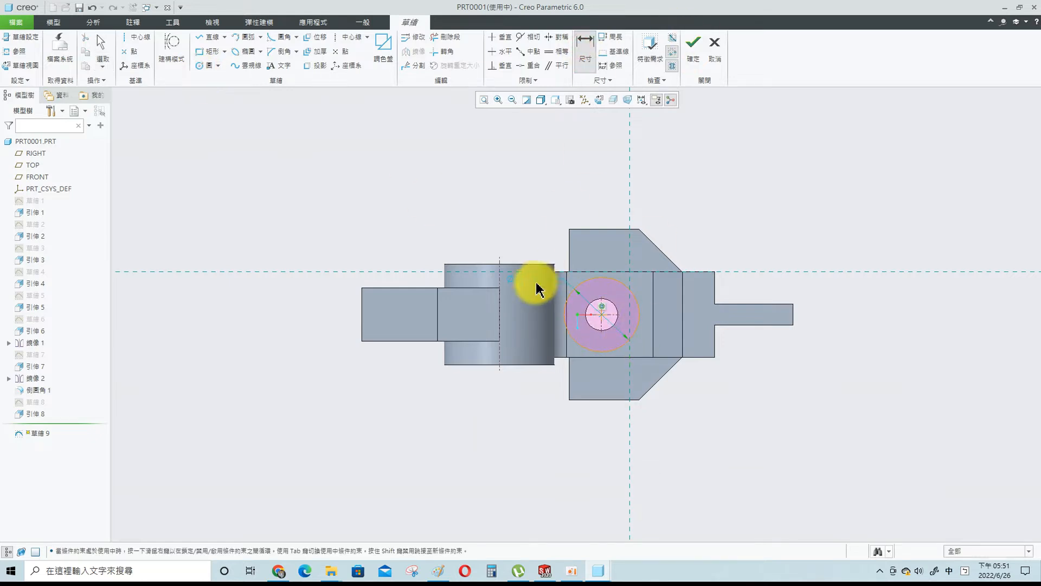
pyautogui.click(693, 43)
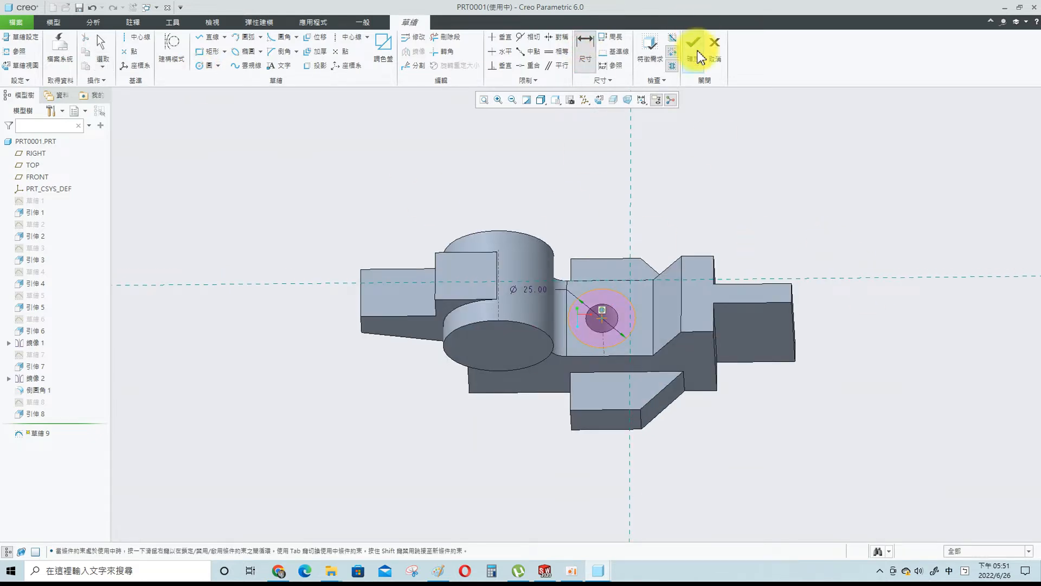
# - Extrude the 25 mm circle 2 deep into the block as a cut, forming a counterbore around the hole
pyautogui.click(219, 48)
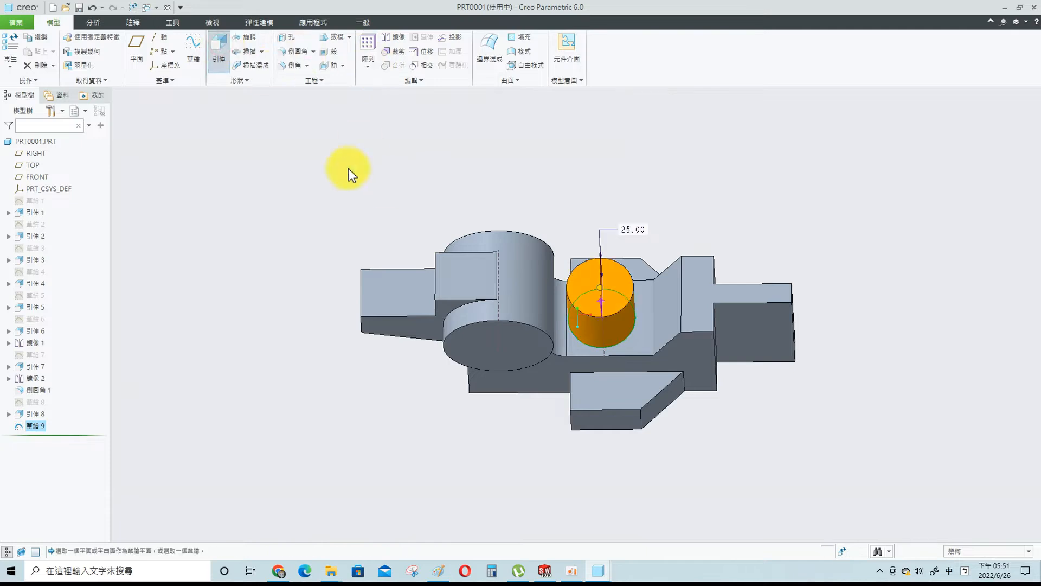
pyautogui.click(151, 48)
pyautogui.doubleClick(112, 48)
pyautogui.write('2')
pyautogui.press('Return')
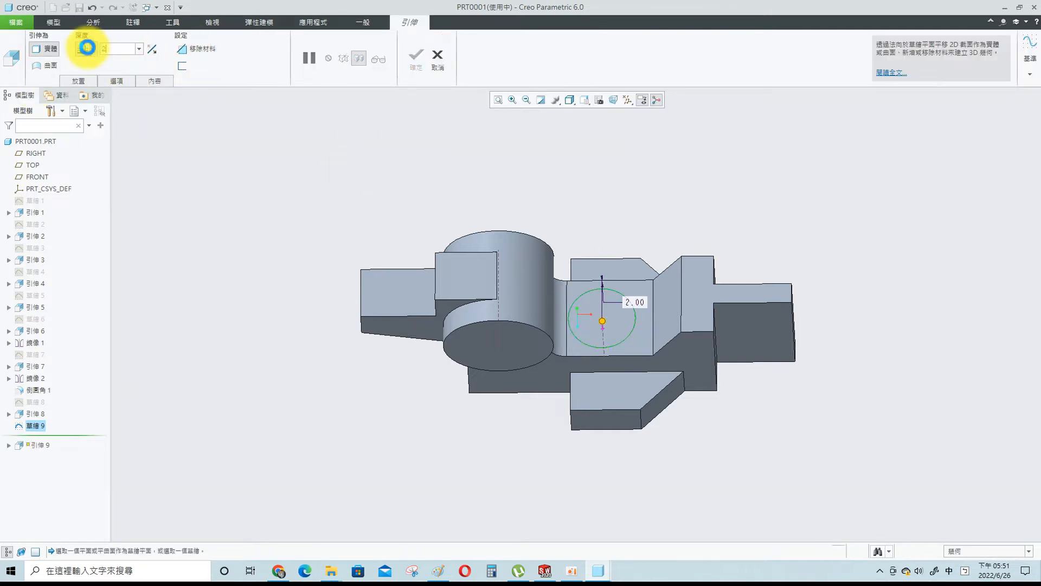
pyautogui.middleClick(593, 181)
# - Sketch a circle about 9.5 mm in diameter on the upper face of the mirrored side lug
pyautogui.click(593, 393)
pyautogui.click(314, 51)
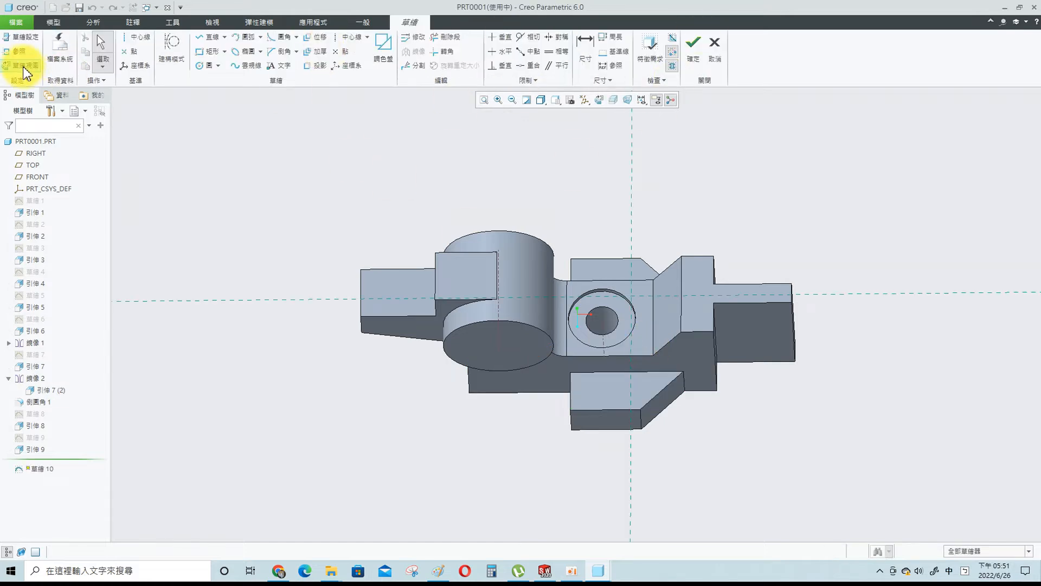
pyautogui.click(21, 65)
pyautogui.click(208, 65)
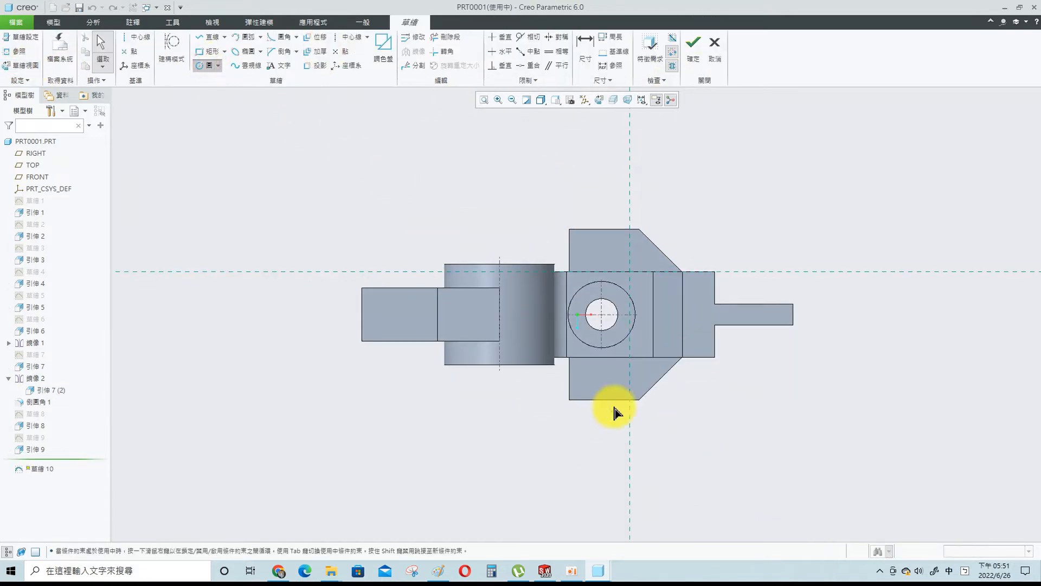
pyautogui.click(599, 378)
pyautogui.click(606, 388)
pyautogui.middleClick(606, 387)
pyautogui.click(655, 369)
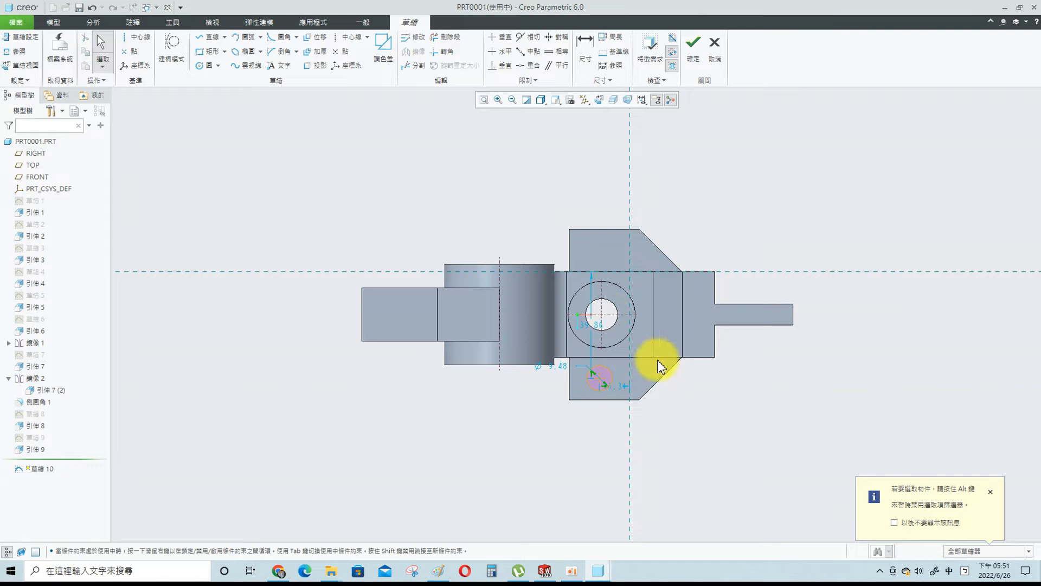
# - Dimension the lug circle's centre 38 mm horizontally from the cylinder's axis
pyautogui.click(585, 48)
pyautogui.click(500, 264)
pyautogui.click(600, 378)
pyautogui.middleClick(601, 431)
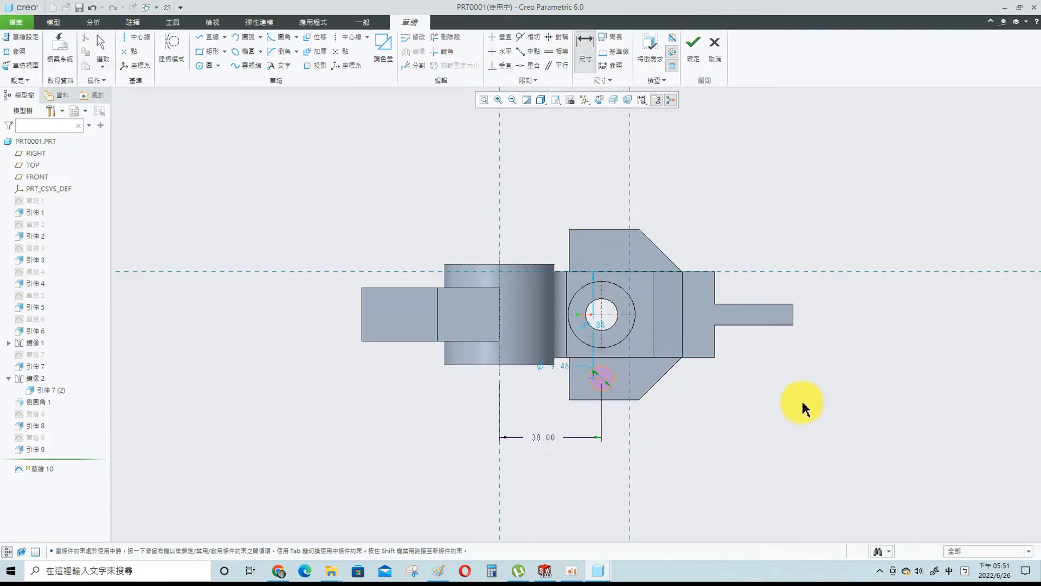
pyautogui.click(600, 382)
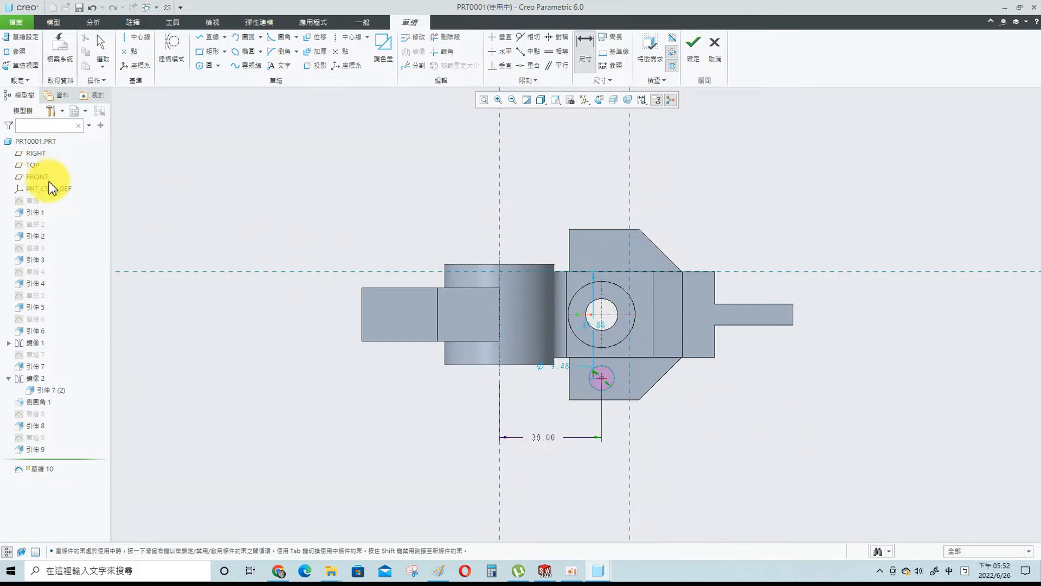
# - Add the FRONT plane as a sketch reference with plane display turned on, and hide all datum display
pyautogui.click(585, 100)
pyautogui.click(587, 161)
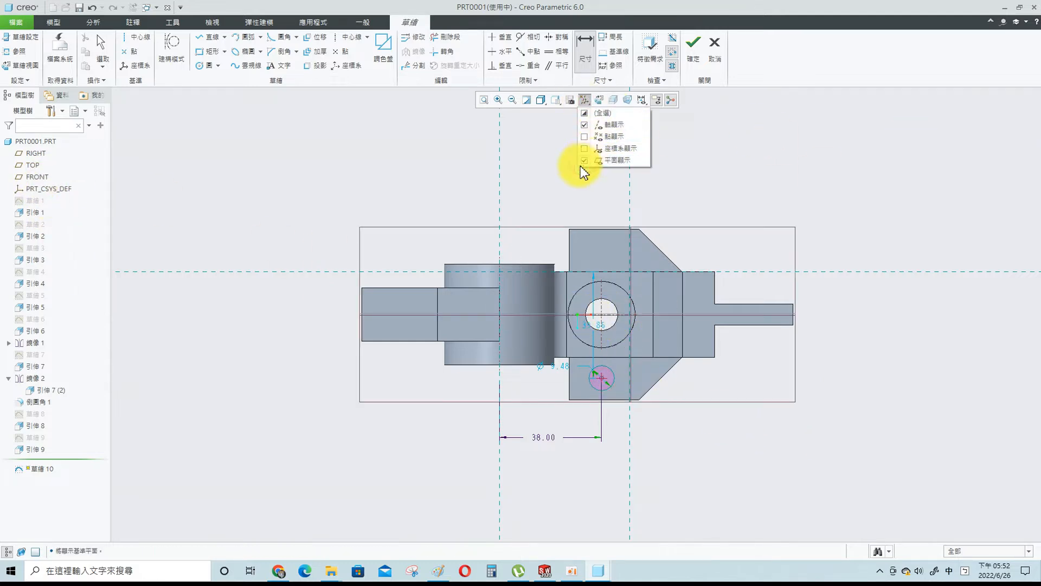
pyautogui.click(19, 52)
pyautogui.click(1020, 171)
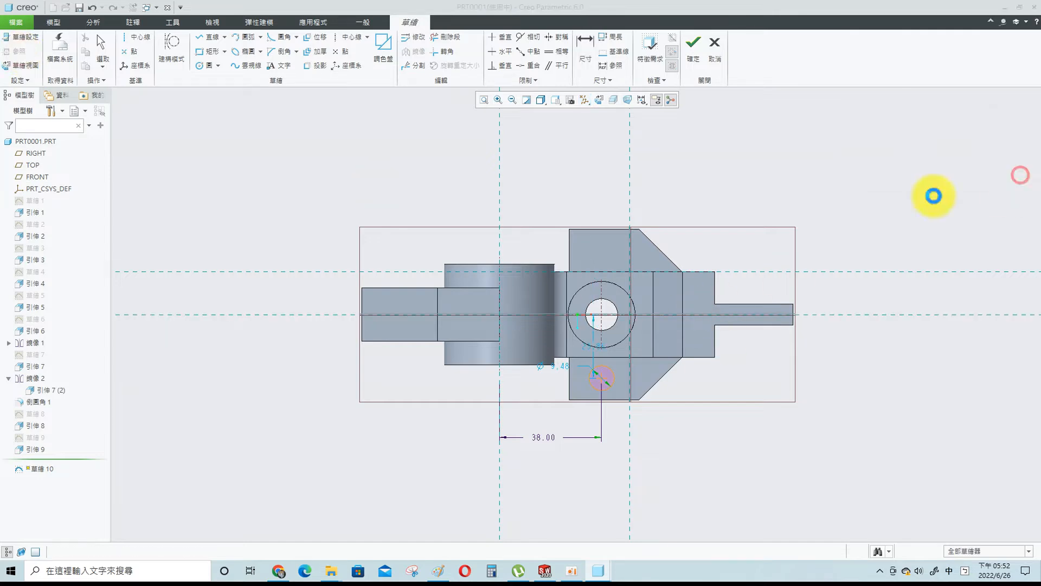
pyautogui.click(588, 101)
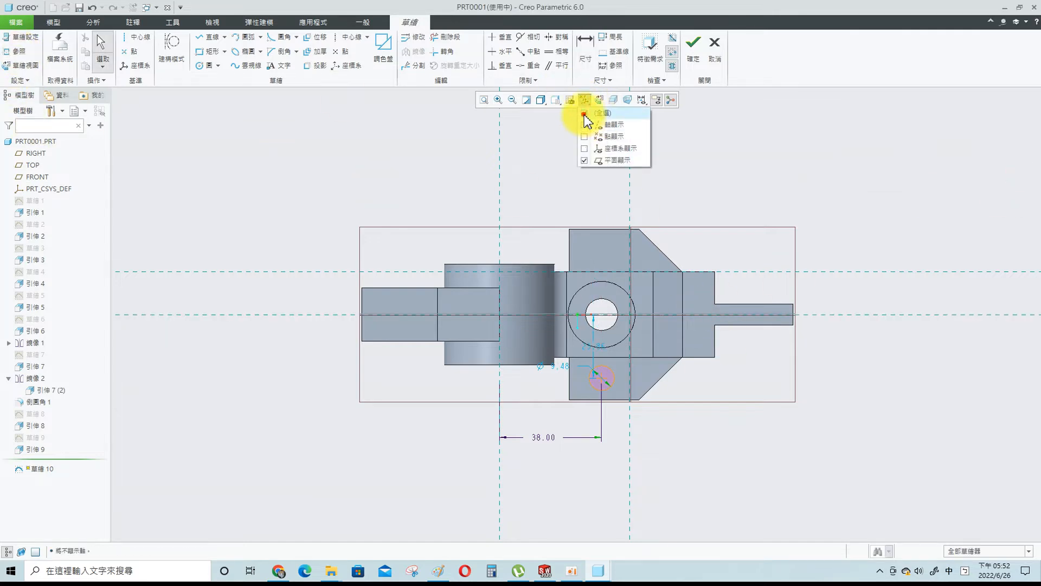
pyautogui.click(586, 113)
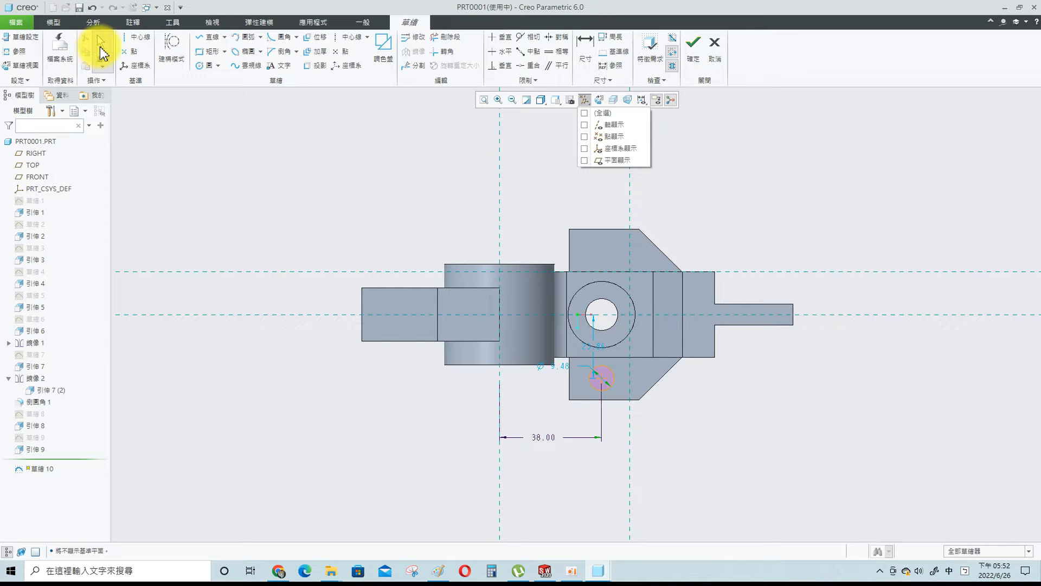
# - Set the circle's centre 24 mm from the FRONT plane and its diameter to 6 mm, and finish the sketch
pyautogui.click(103, 52)
pyautogui.click(592, 347)
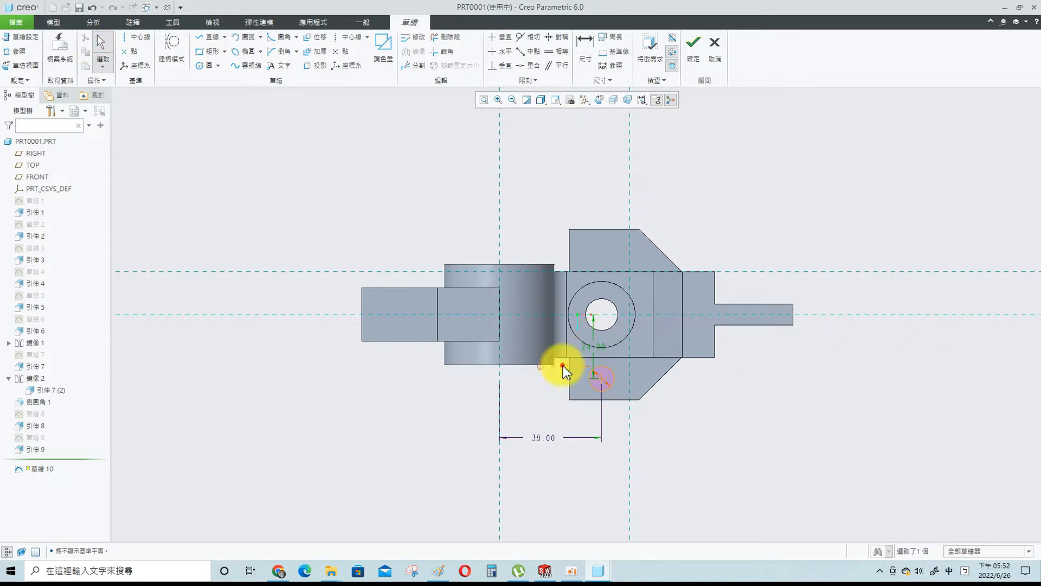
pyautogui.write('6')
pyautogui.press('Return')
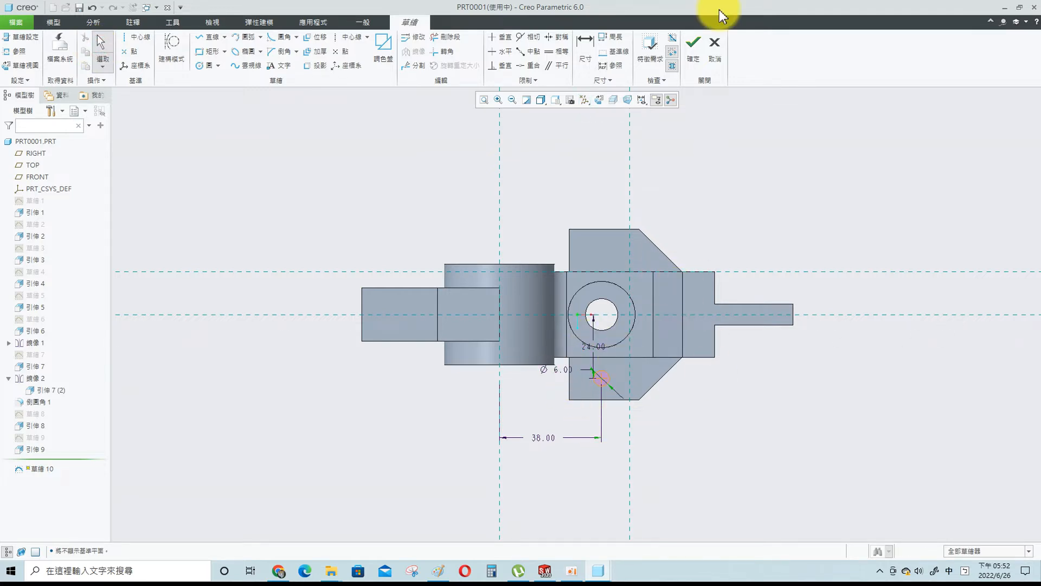
pyautogui.click(693, 48)
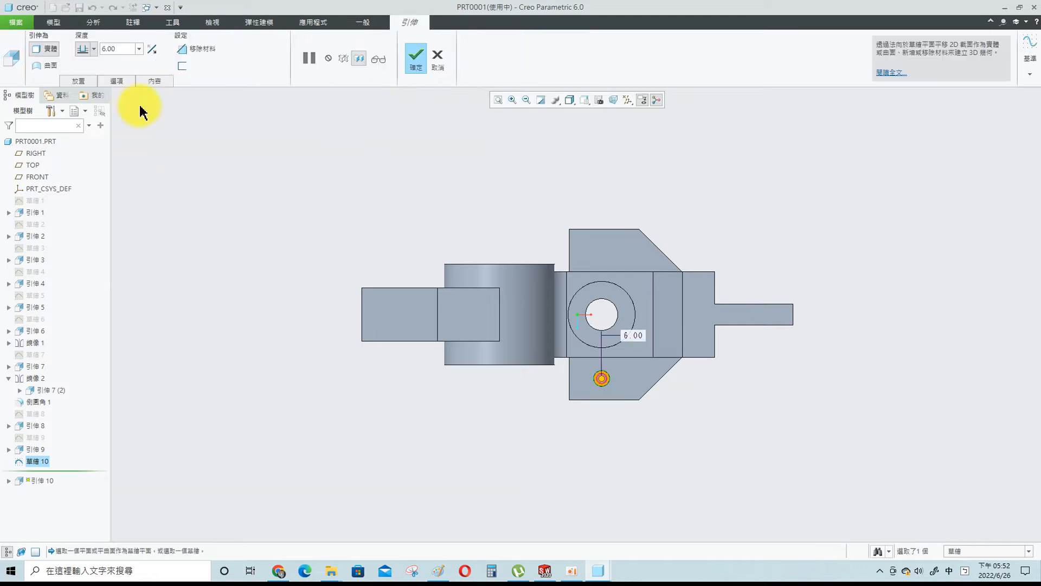
# - Cut the 6 mm circle through the side lug with a reversed, material-removing extrusion
pyautogui.middleClick(552, 75)
pyautogui.click(617, 302)
pyautogui.rightClick(52, 474)
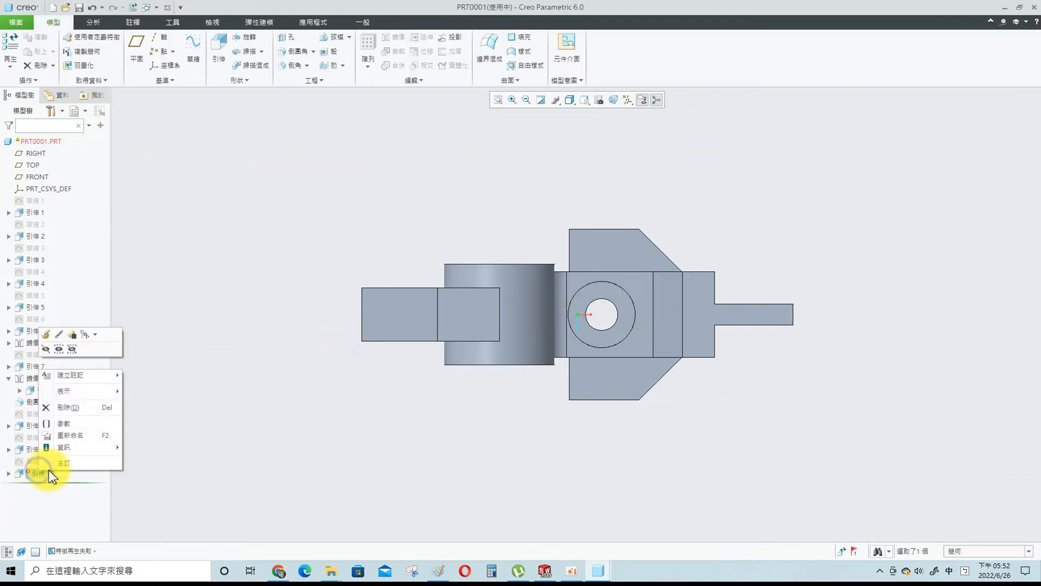
pyautogui.click(47, 335)
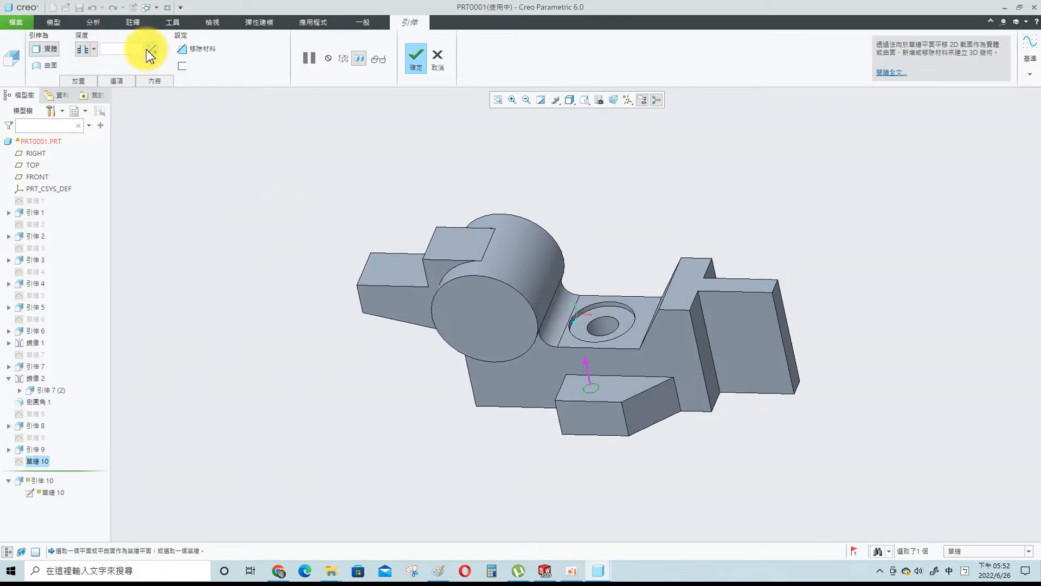
pyautogui.middleClick(264, 133)
# - Mirror the lug hole about the FRONT plane onto the opposite side lug
pyautogui.moveTo(853, 195); pyautogui.dragTo(576, 40, button='middle')
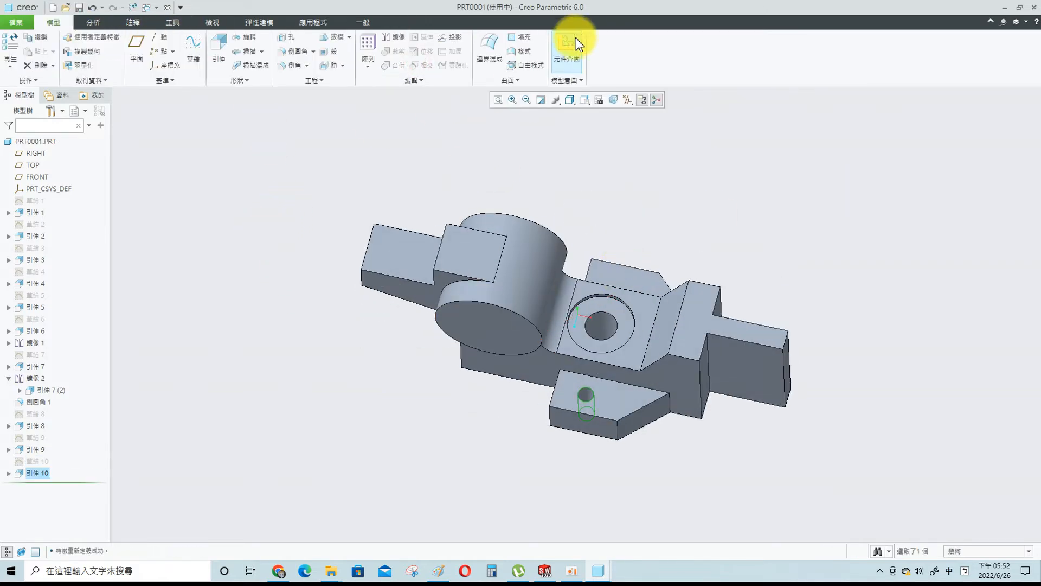
pyautogui.click(29, 182)
pyautogui.click(241, 56)
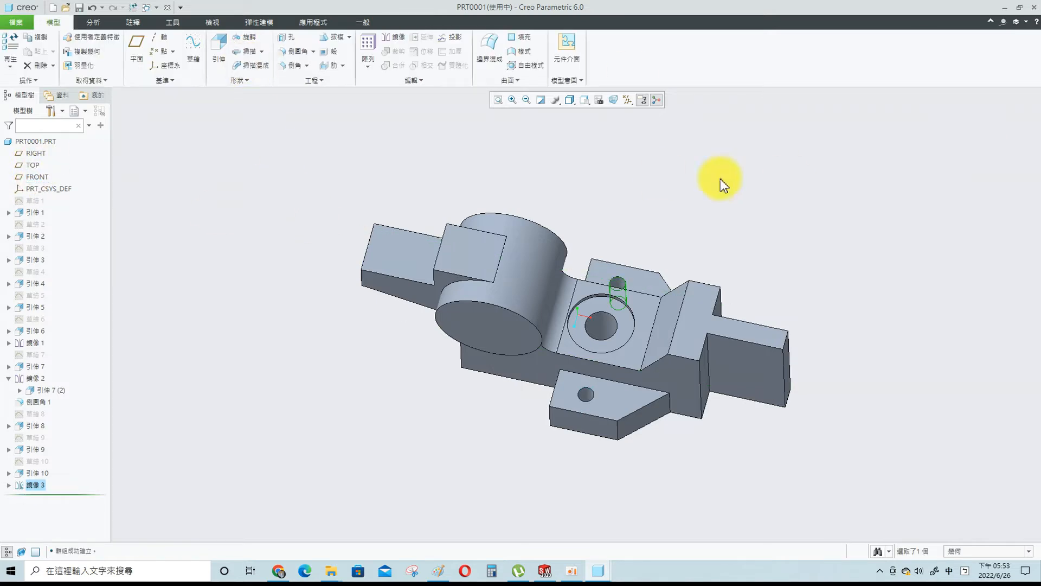
# - Sketch a circle of diameter 28 mm concentric with the cylinder on its end face, with axis display on, and finish the sketch
pyautogui.click(516, 332)
pyautogui.click(535, 302)
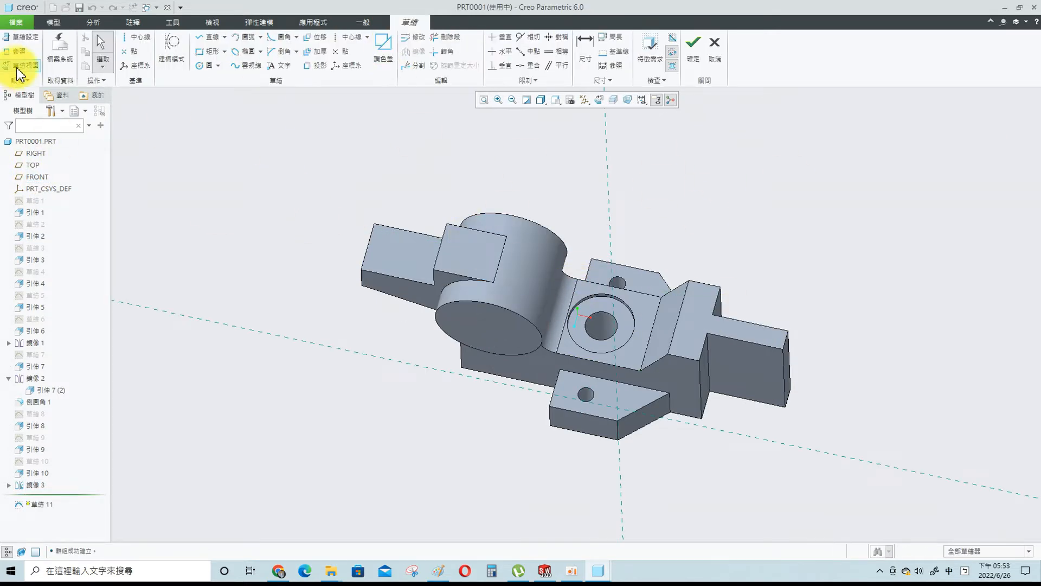
pyautogui.click(18, 68)
pyautogui.click(199, 65)
pyautogui.click(584, 100)
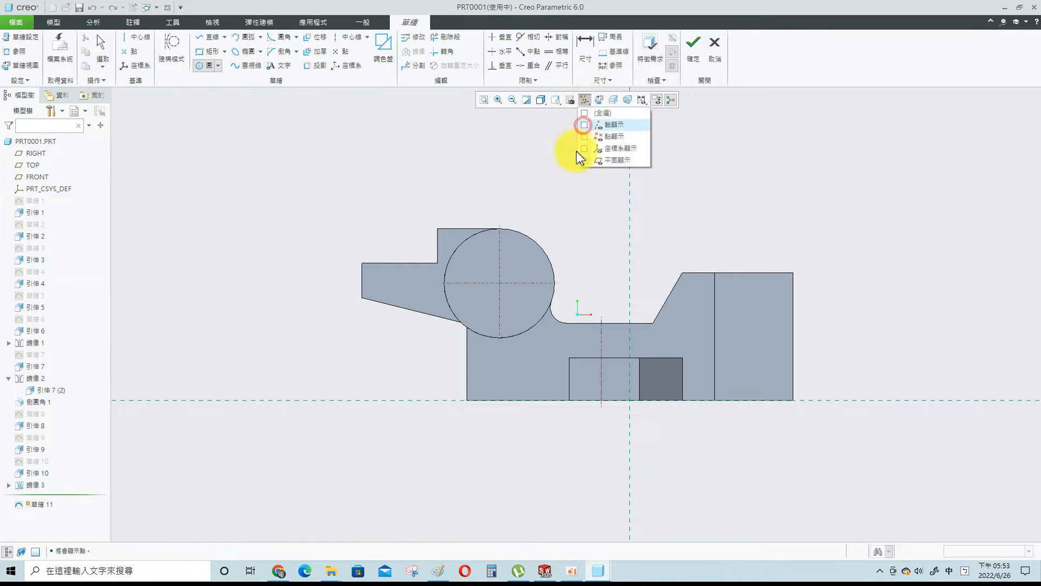
pyautogui.click(409, 150)
pyautogui.click(495, 283)
pyautogui.click(521, 261)
pyautogui.middleClick(212, 98)
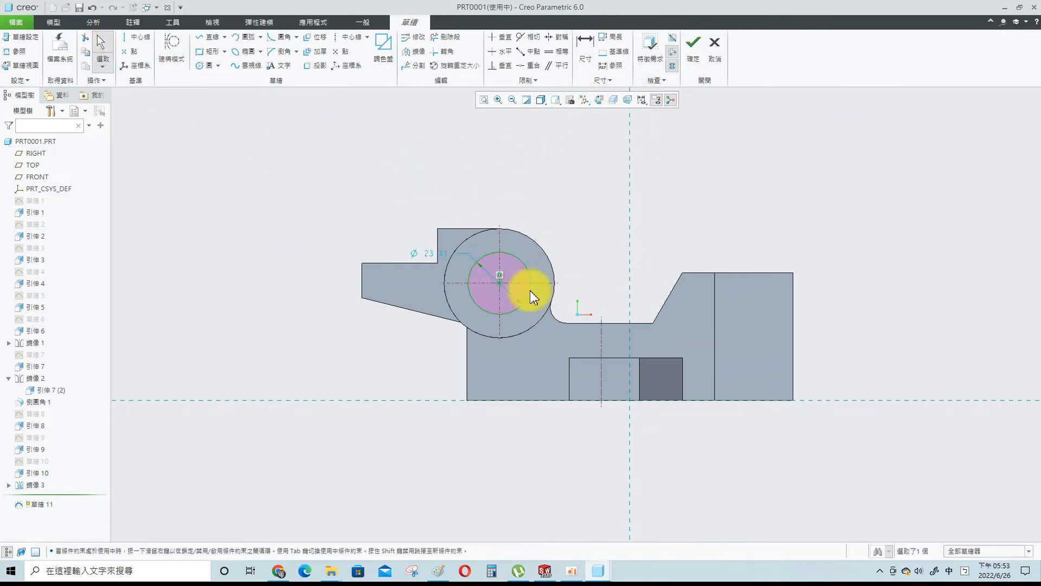
pyautogui.click(692, 51)
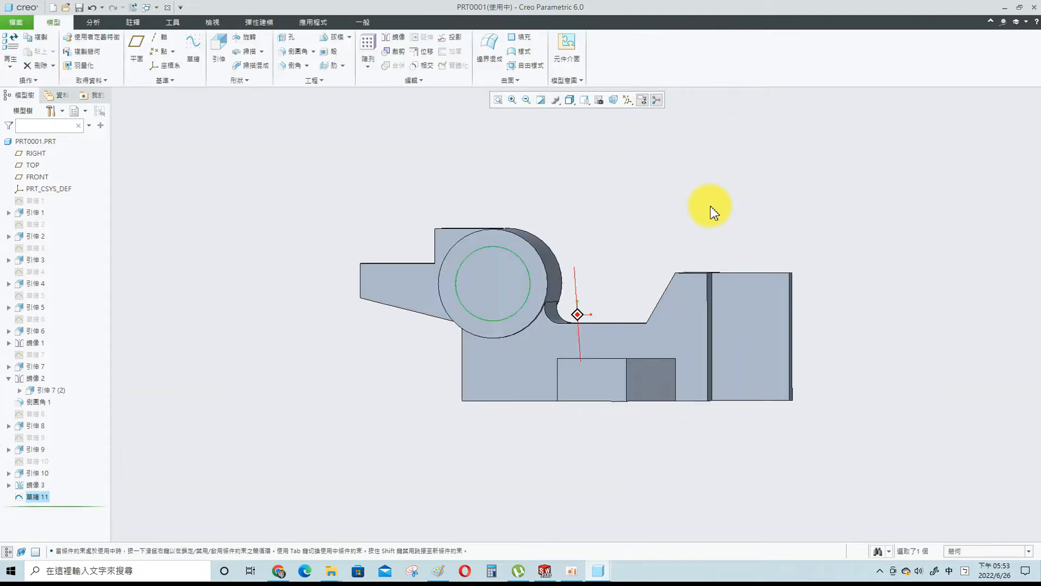
# - Cut the 28 mm circle through the whole cylinder with a reversed through-all extrusion
pyautogui.click(217, 47)
pyautogui.click(151, 50)
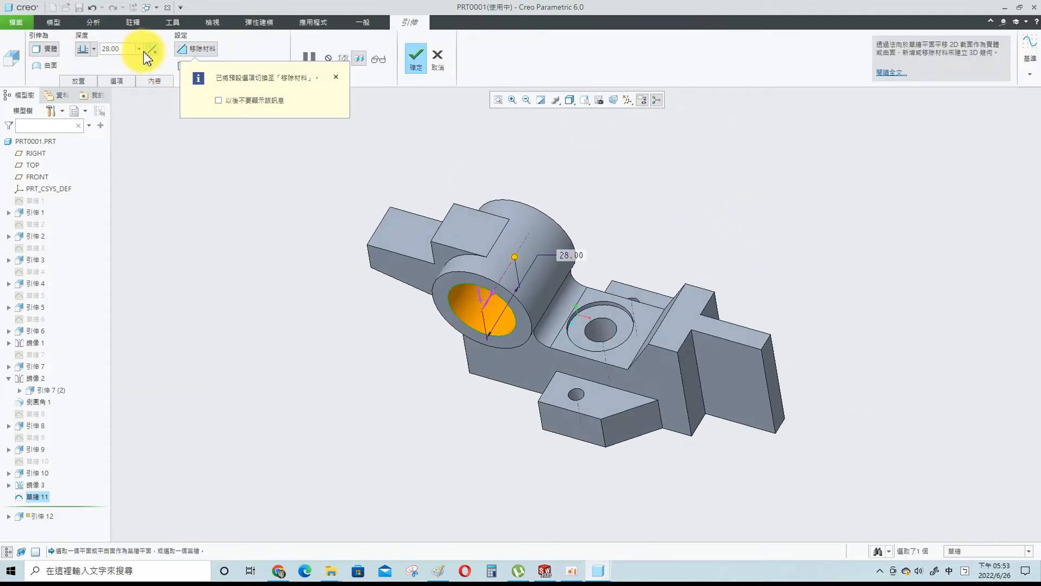
pyautogui.click(94, 49)
pyautogui.click(83, 91)
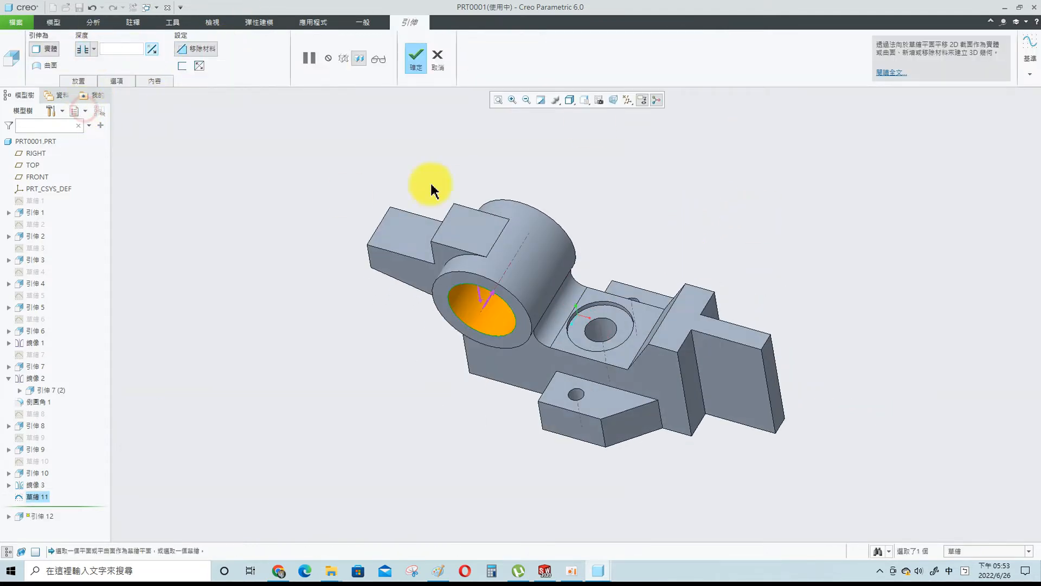
pyautogui.click(415, 57)
# - Start a sketch on the upper face of the raised block above the cylinder, referencing the FRONT plane and the cylinder's axis
pyautogui.click(467, 237)
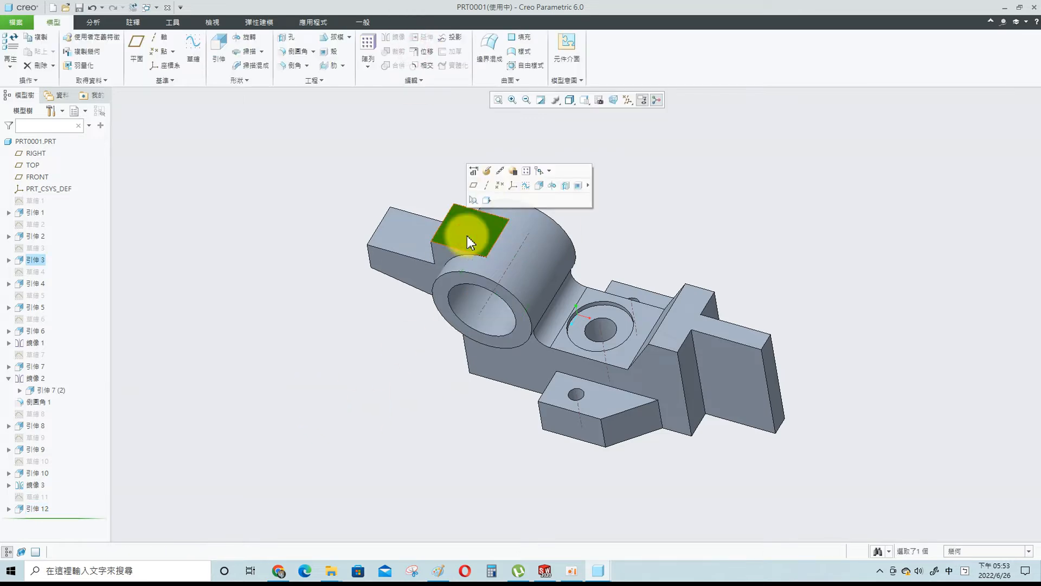
pyautogui.click(532, 187)
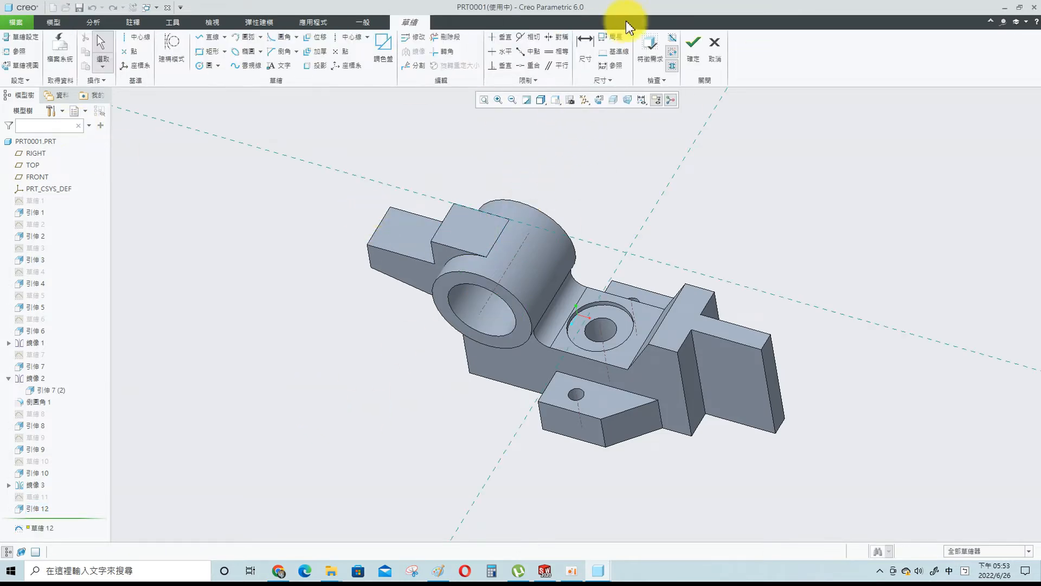
pyautogui.click(18, 66)
pyautogui.click(29, 177)
pyautogui.click(10, 53)
pyautogui.click(37, 179)
pyautogui.middleClick(402, 167)
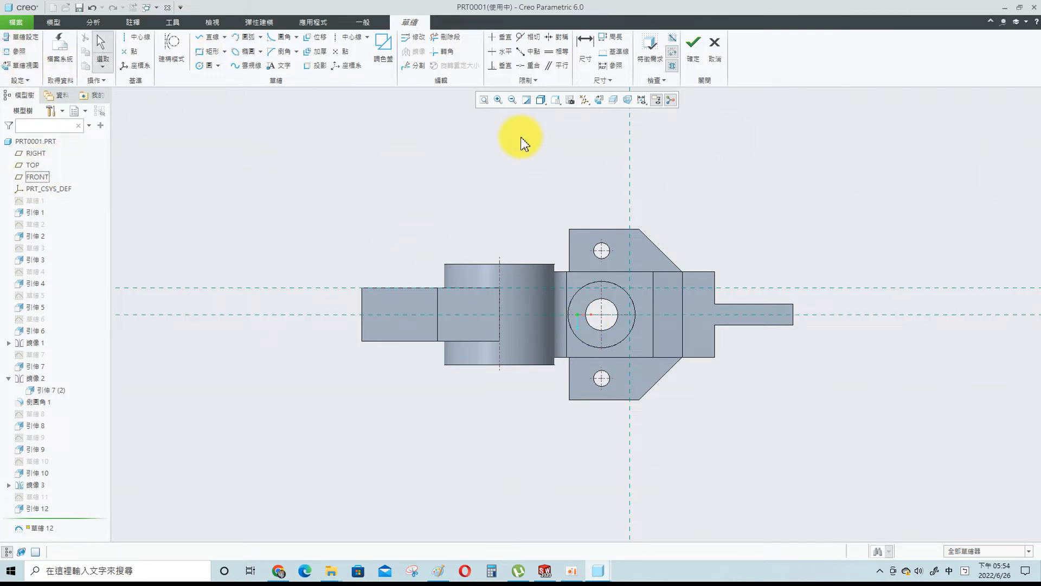
pyautogui.click(9, 51)
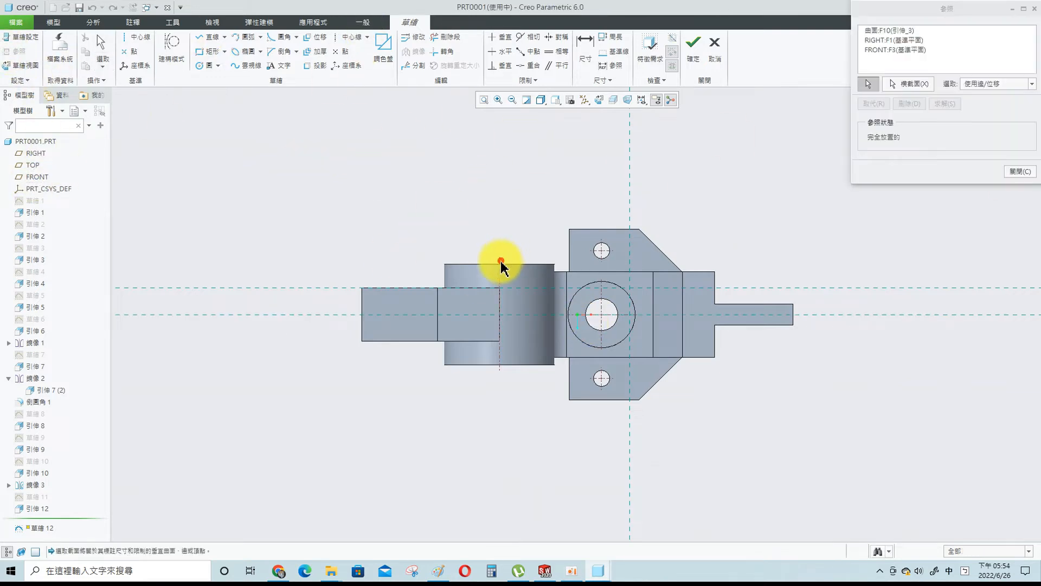
pyautogui.click(501, 262)
# - Sketch a circle of diameter 6 mm where the FRONT plane and the cylinder's axis cross, and finish the sketch
pyautogui.click(208, 65)
pyautogui.click(582, 43)
pyautogui.doubleClick(507, 299)
pyautogui.middleClick(452, 296)
pyautogui.write('6')
pyautogui.press('Return')
pyautogui.moveTo(519, 301); pyautogui.dragTo(499, 235, button='middle')
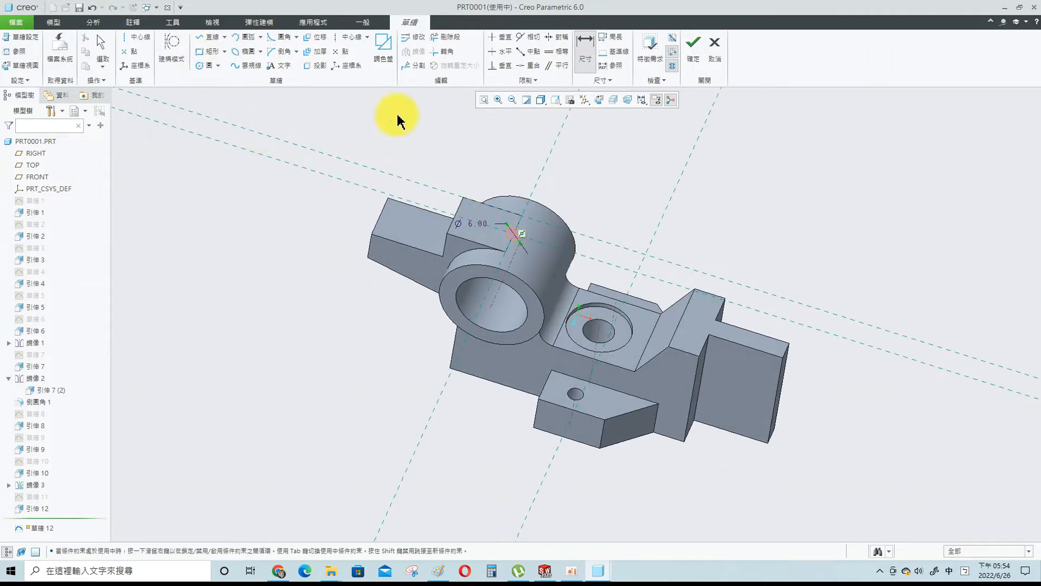
pyautogui.click(692, 49)
# - Cut the 6 mm circle down through the cylinder's wall into the bore with a reversed extrusion
pyautogui.click(221, 50)
pyautogui.click(92, 49)
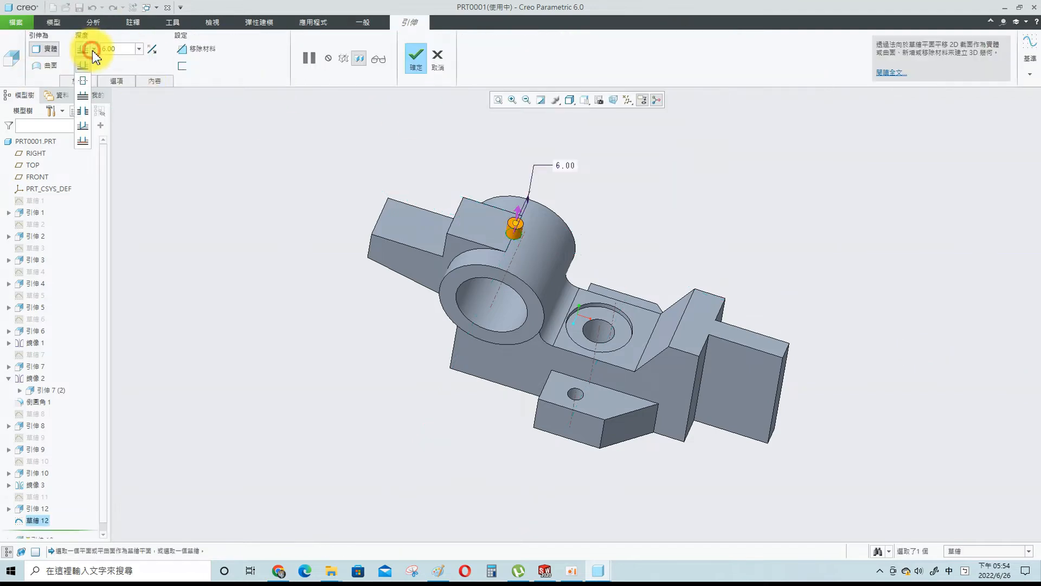
pyautogui.click(151, 49)
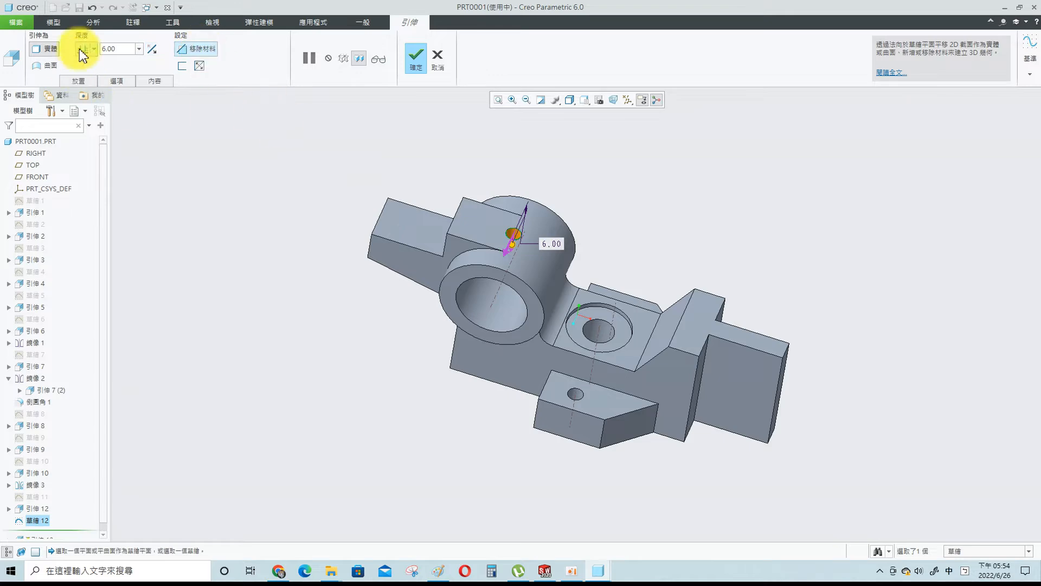
pyautogui.click(81, 96)
pyautogui.click(416, 56)
# - Start a sketch on the side face of the thin end plate, with the plate's inner edge as a reference
pyautogui.moveTo(874, 344)
pyautogui.mouseDown(button='middle')
pyautogui.moveTo(801, 372)
pyautogui.moveTo(892, 335)
pyautogui.moveTo(693, 418)
pyautogui.mouseUp(button='middle')
pyautogui.click(695, 376)
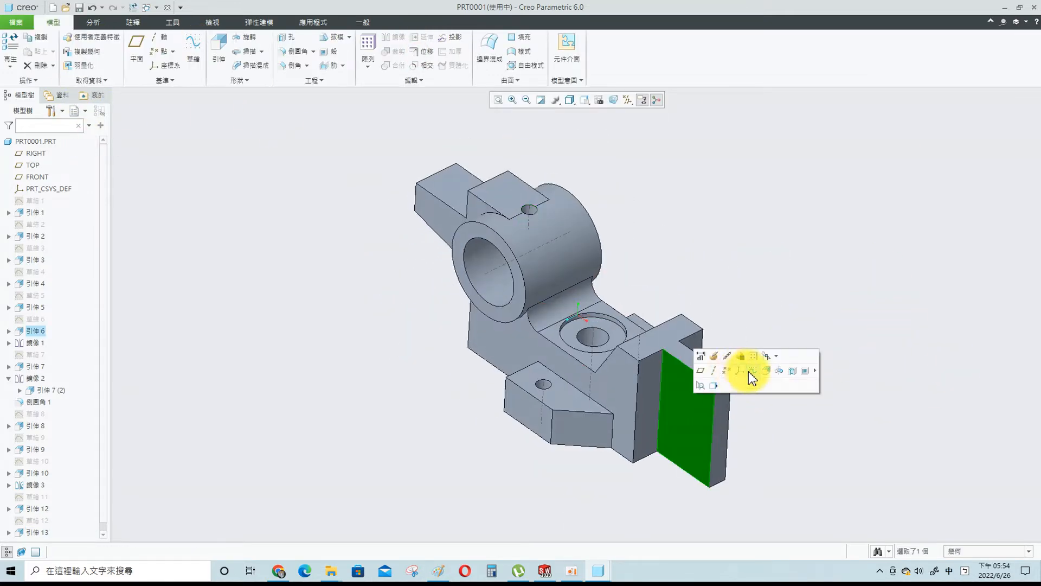
pyautogui.click(706, 353)
pyautogui.click(21, 65)
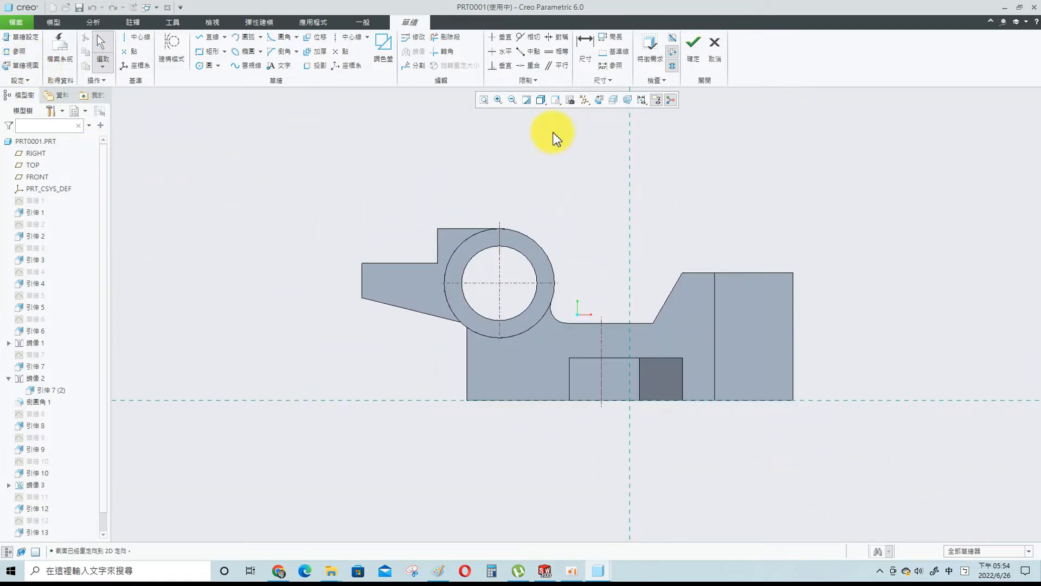
pyautogui.click(714, 312)
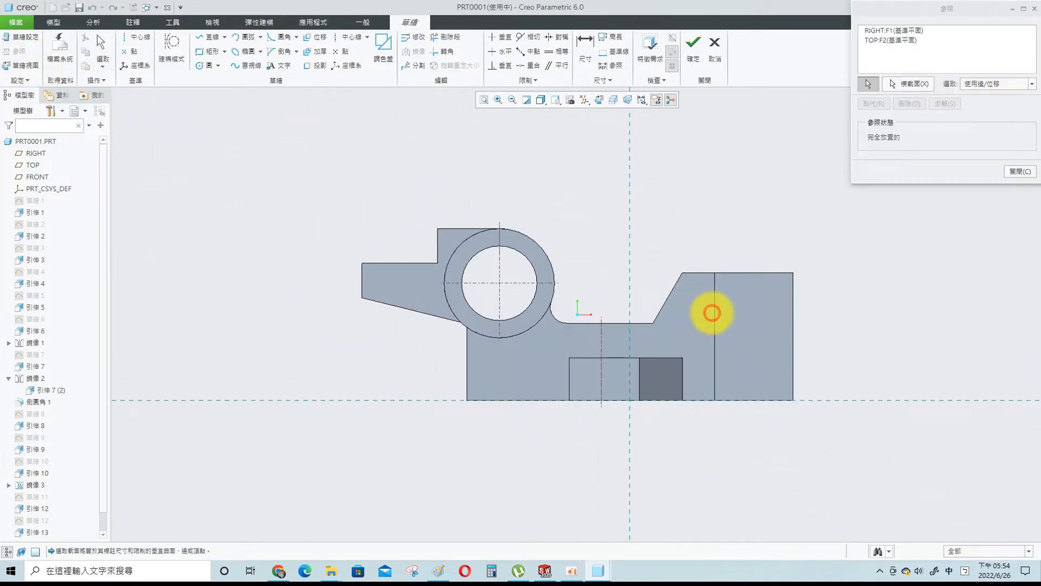
pyautogui.middleClick(868, 225)
# - Sketch two vertically aligned circles about 13.7 mm and 8 mm in diameter on the end plate
pyautogui.click(201, 65)
pyautogui.click(757, 312)
pyautogui.click(774, 320)
pyautogui.middleClick(720, 278)
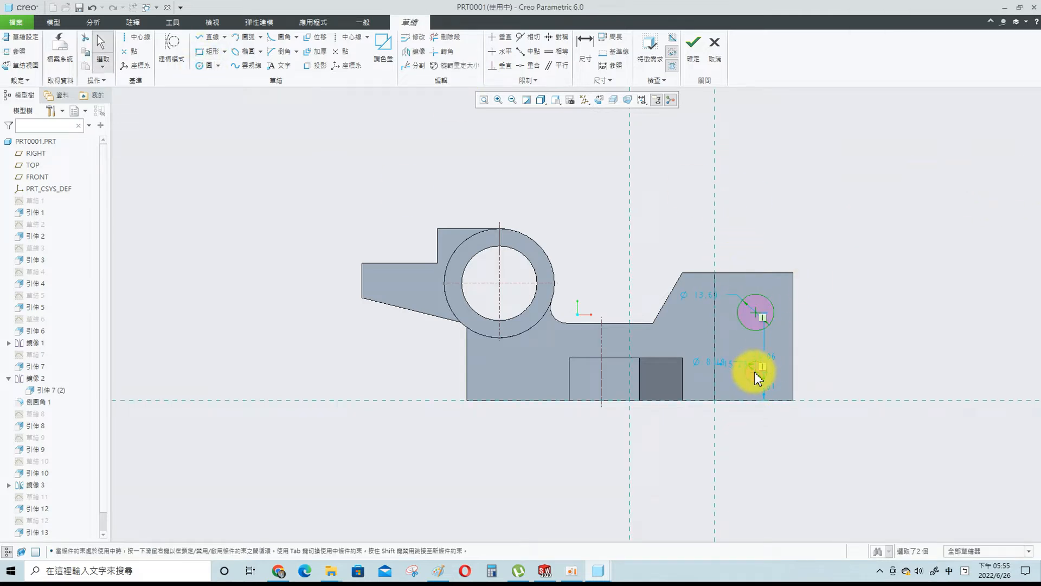
pyautogui.click(494, 39)
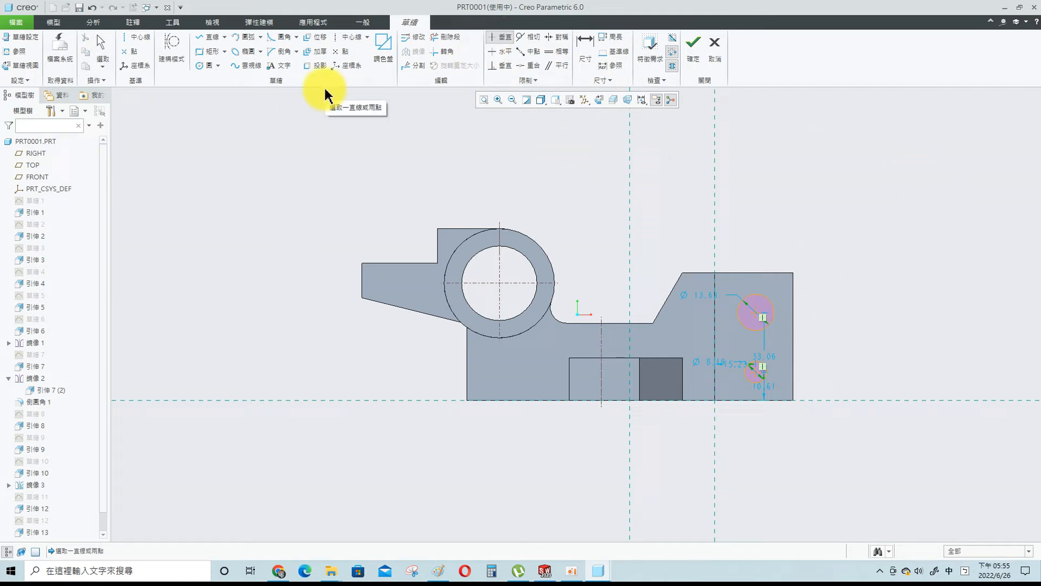
# - Add the centre hole's axis as a sketch reference and constrain the two end-plate circles to equal size
pyautogui.click(19, 51)
pyautogui.click(602, 331)
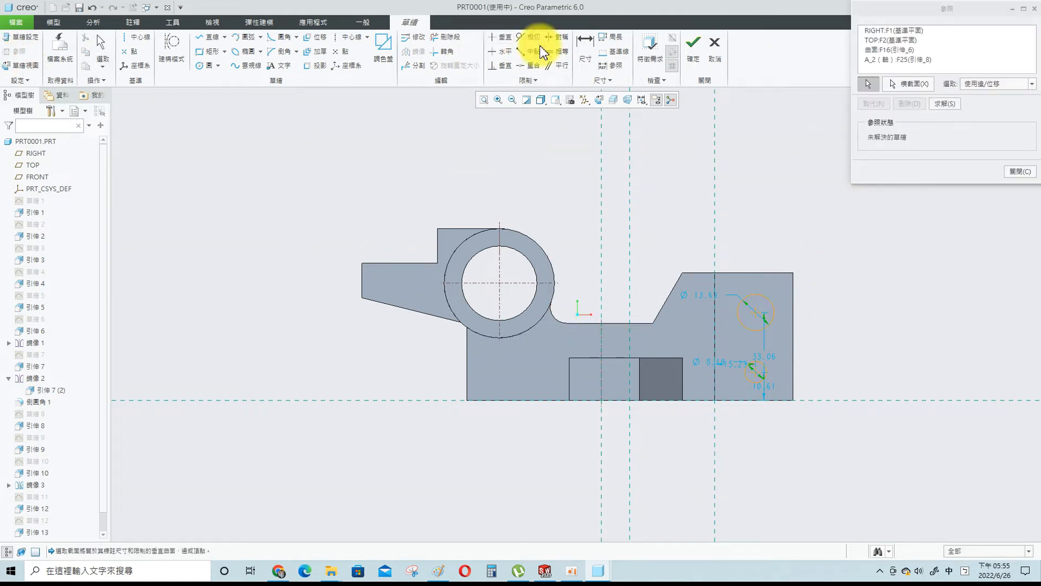
pyautogui.click(557, 51)
pyautogui.click(766, 302)
pyautogui.click(751, 360)
# - Dimension the circles to radius 6 mm, 54 mm from the centre hole's axis, with the lower one 13 mm above the base
pyautogui.click(585, 43)
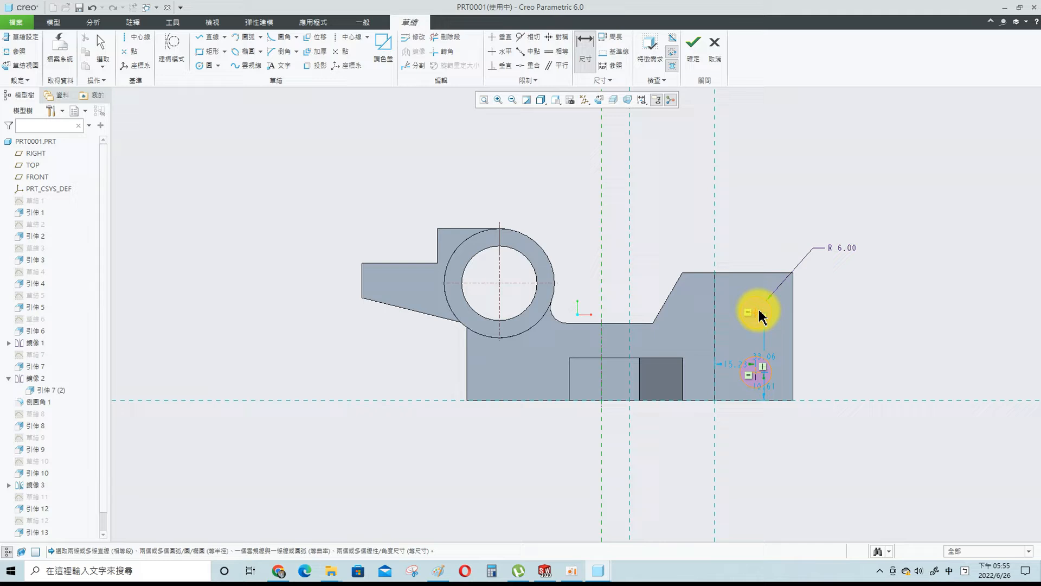
pyautogui.write('54')
pyautogui.press('Return')
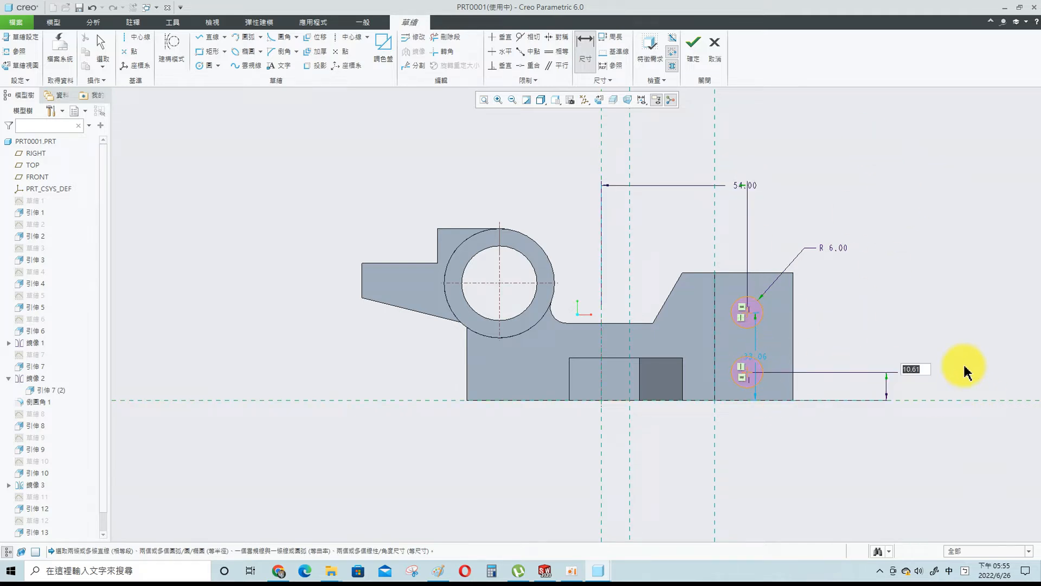
pyautogui.write('13')
pyautogui.press('Return')
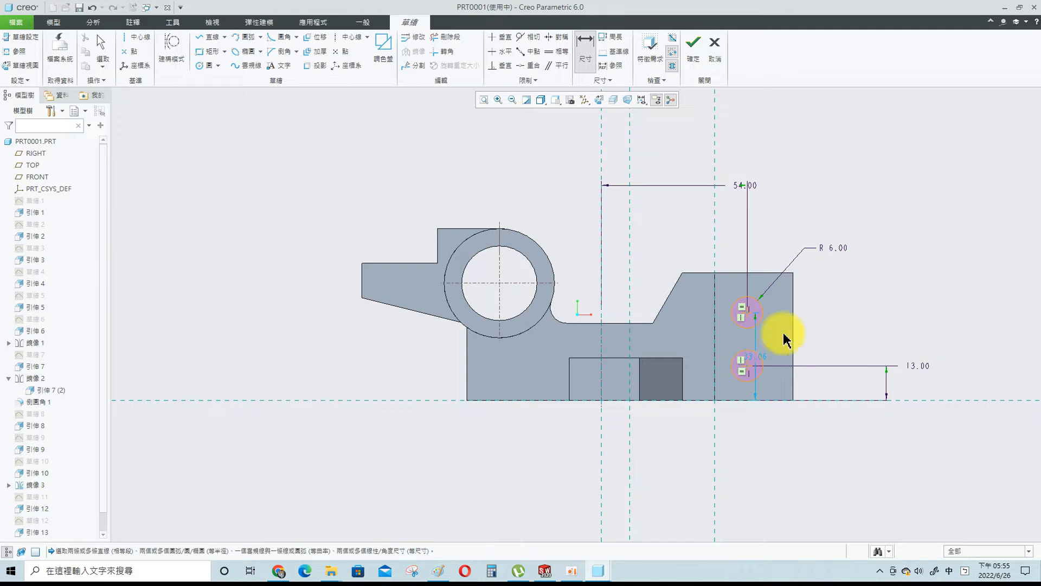
# - Dimension the two end-plate circles 22 mm apart, set their diameter to 6 mm, and finish the sketch
pyautogui.write('22')
pyautogui.press('Return')
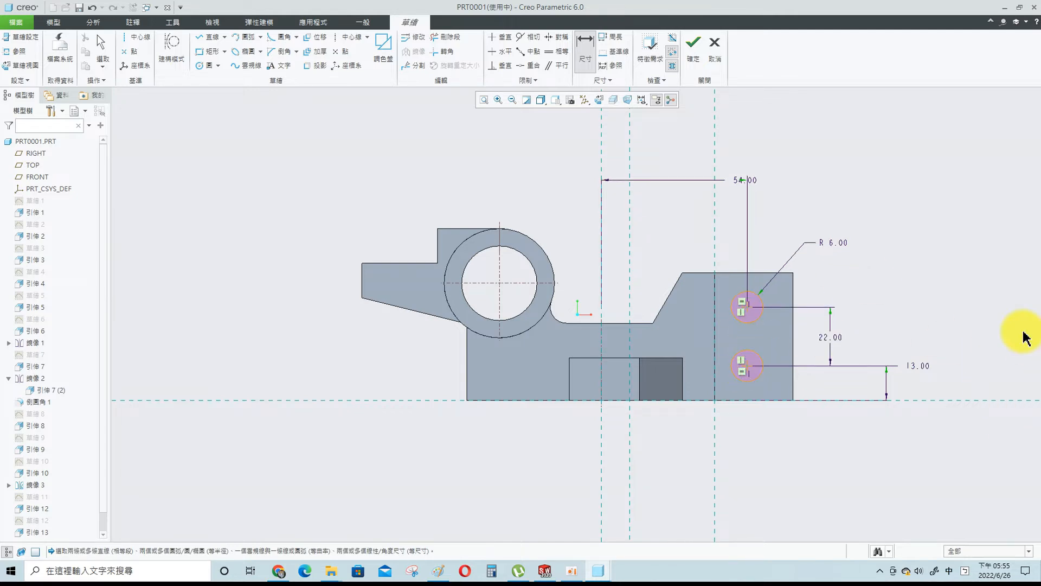
pyautogui.middleClick(837, 252)
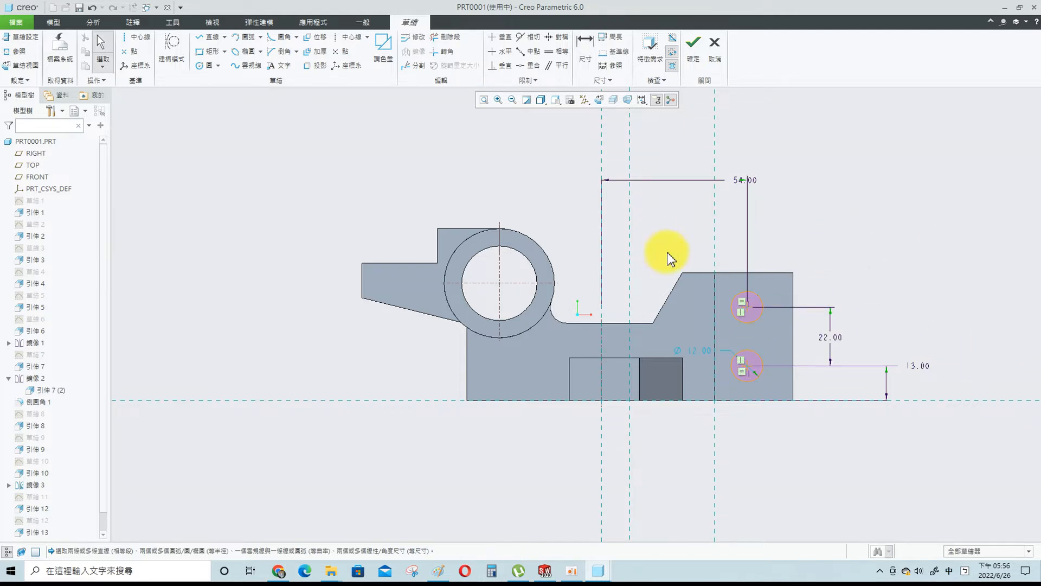
pyautogui.write('6')
pyautogui.press('Return')
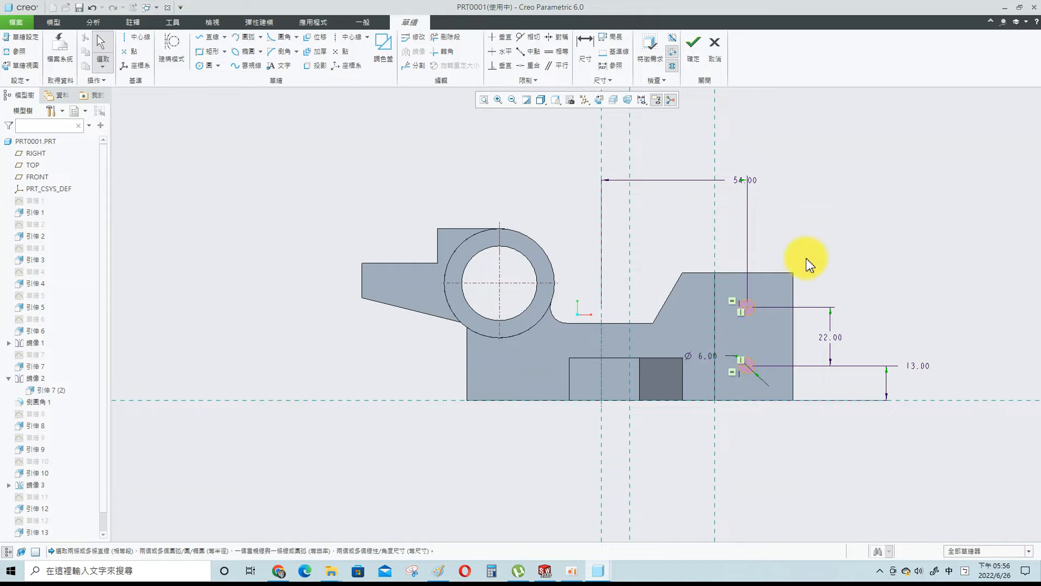
pyautogui.hotkey('ctrl', 'd')
pyautogui.click(693, 49)
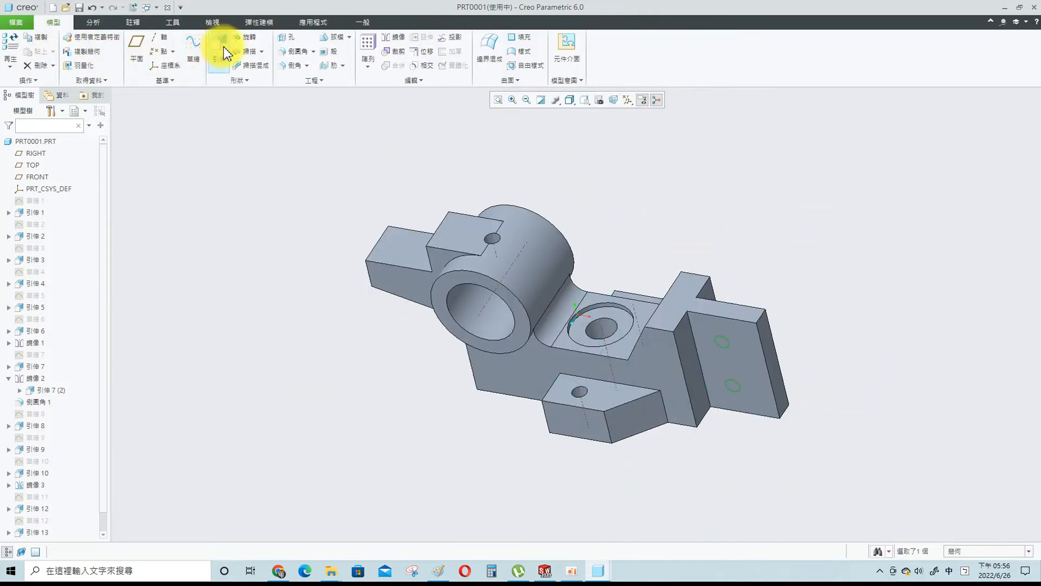
# - Cut the two sketched circles through all of the end plate and save the part
pyautogui.click(223, 50)
pyautogui.click(153, 50)
pyautogui.click(93, 49)
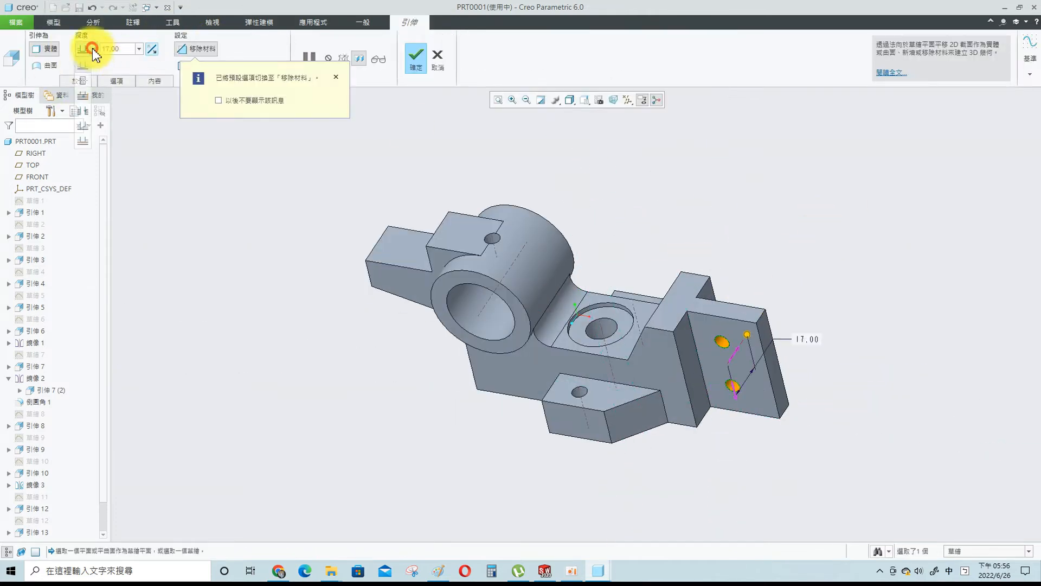
pyautogui.click(82, 116)
pyautogui.click(415, 53)
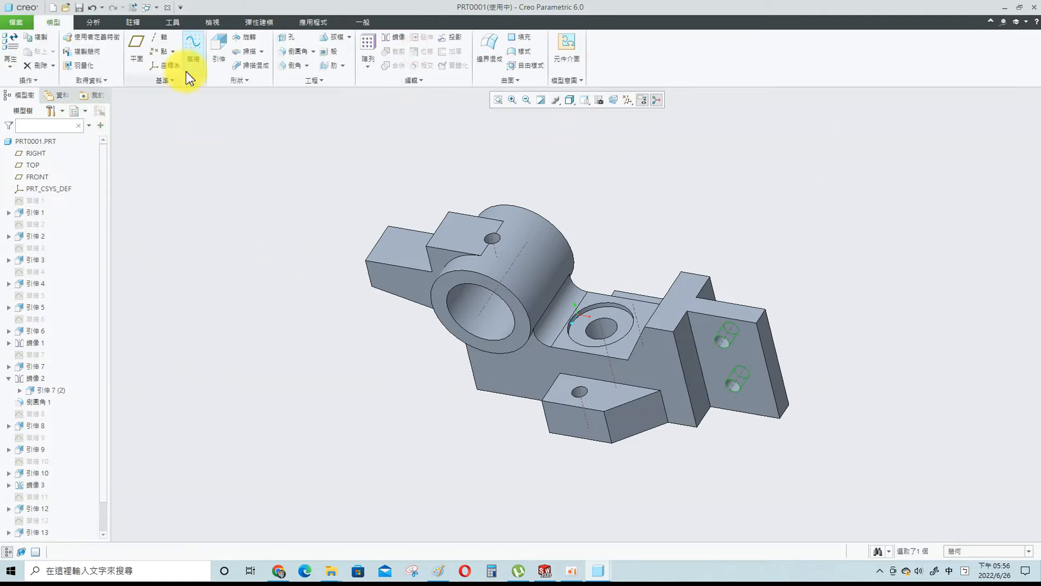
pyautogui.hotkey('ctrl', 's')
pyautogui.click(433, 448)
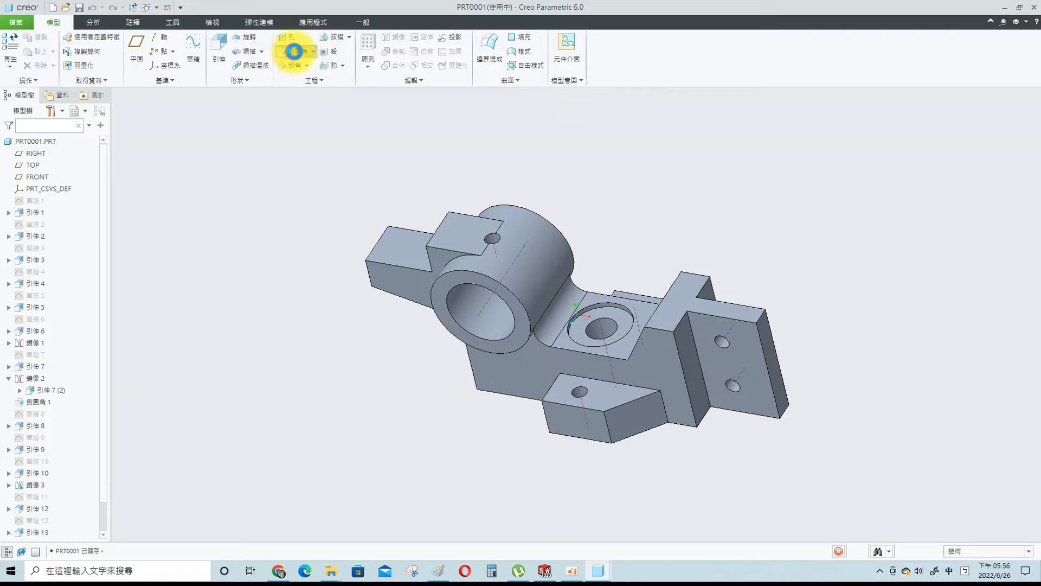
# - Start a 3 mm round where the small upper block meets the cylinder and between the arm and the cylinder
pyautogui.click(295, 51)
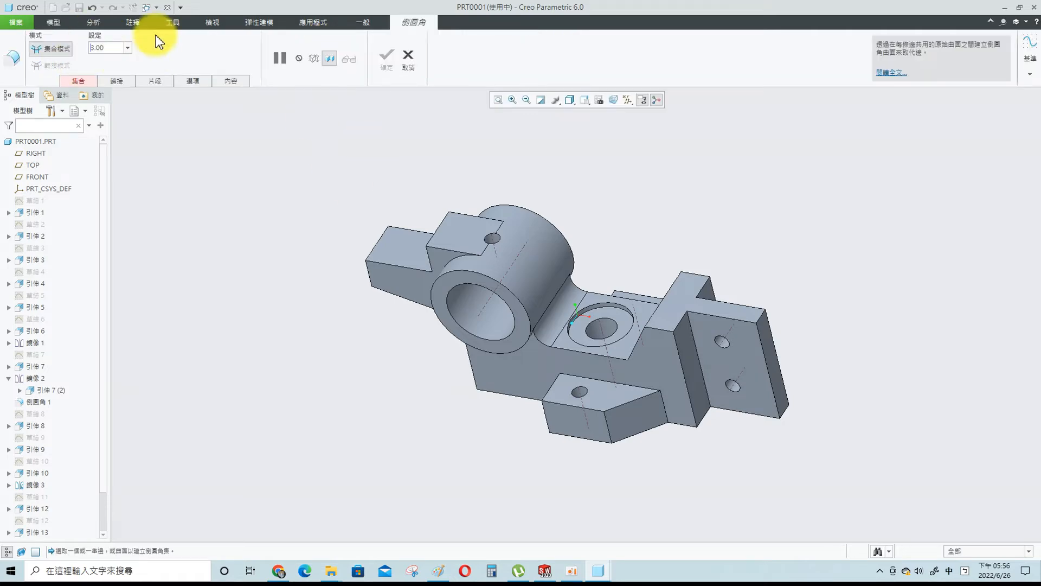
pyautogui.click(466, 255)
pyautogui.moveTo(423, 170); pyautogui.dragTo(466, 264, button='middle')
pyautogui.moveTo(465, 209); pyautogui.dragTo(477, 260, button='middle')
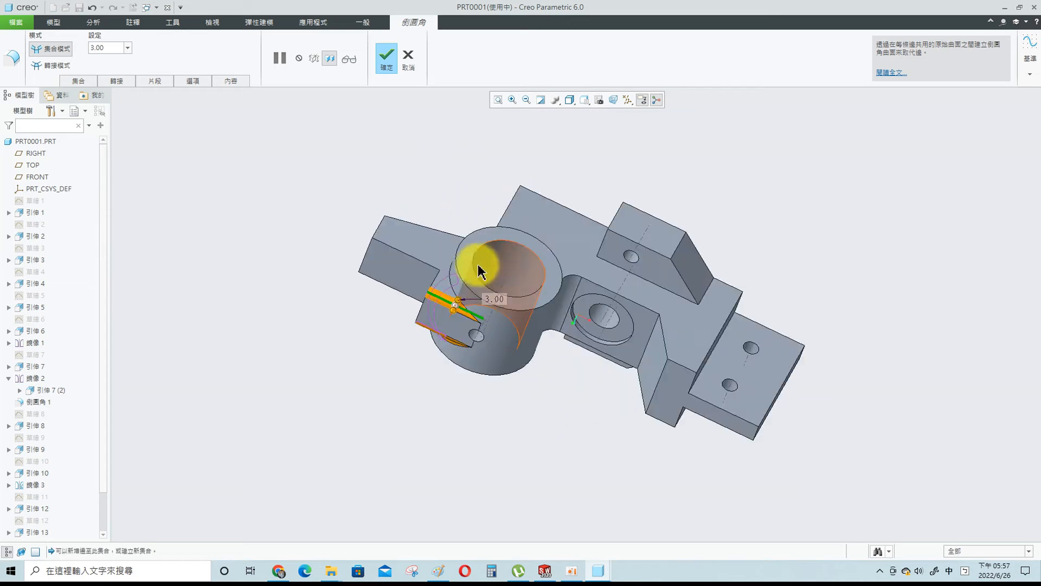
pyautogui.click(476, 281)
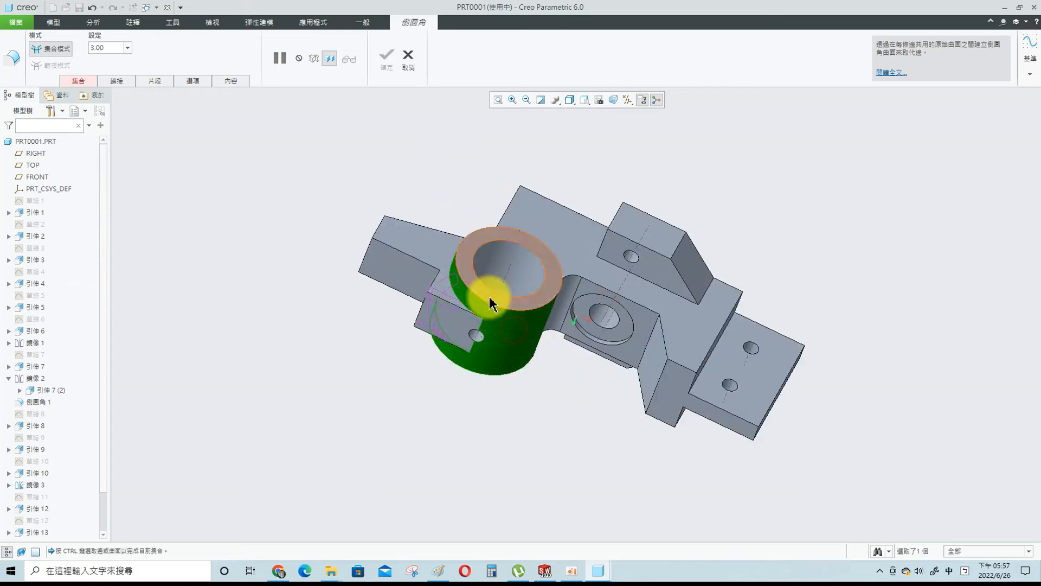
pyautogui.keyDown('ctrl'); pyautogui.click(462, 311); pyautogui.keyUp('ctrl')
pyautogui.moveTo(488, 360); pyautogui.dragTo(529, 327, button='middle')
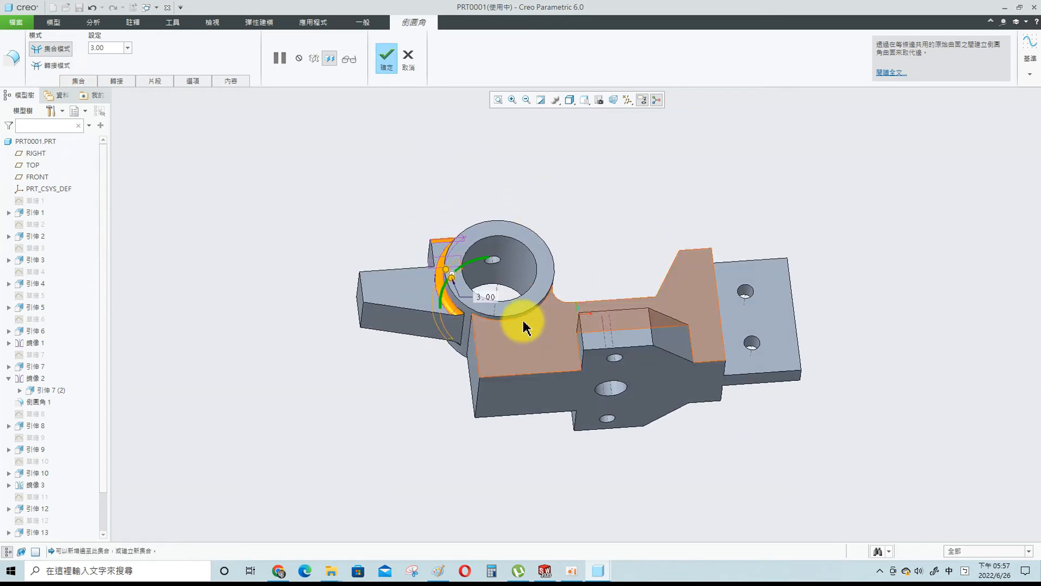
# - Add 3 mm rounds between the cylinder and the base's side face and along both edges of the counterbored pad, completing the feature
pyautogui.click(515, 318)
pyautogui.keyDown('ctrl'); pyautogui.click(503, 324); pyautogui.keyUp('ctrl')
pyautogui.moveTo(570, 267)
pyautogui.mouseDown(button='middle')
pyautogui.moveTo(605, 298)
pyautogui.moveTo(609, 270)
pyautogui.moveTo(651, 255)
pyautogui.moveTo(548, 339)
pyautogui.mouseUp(button='middle')
pyautogui.scroll(-6, 547, 339)
pyautogui.click(502, 279)
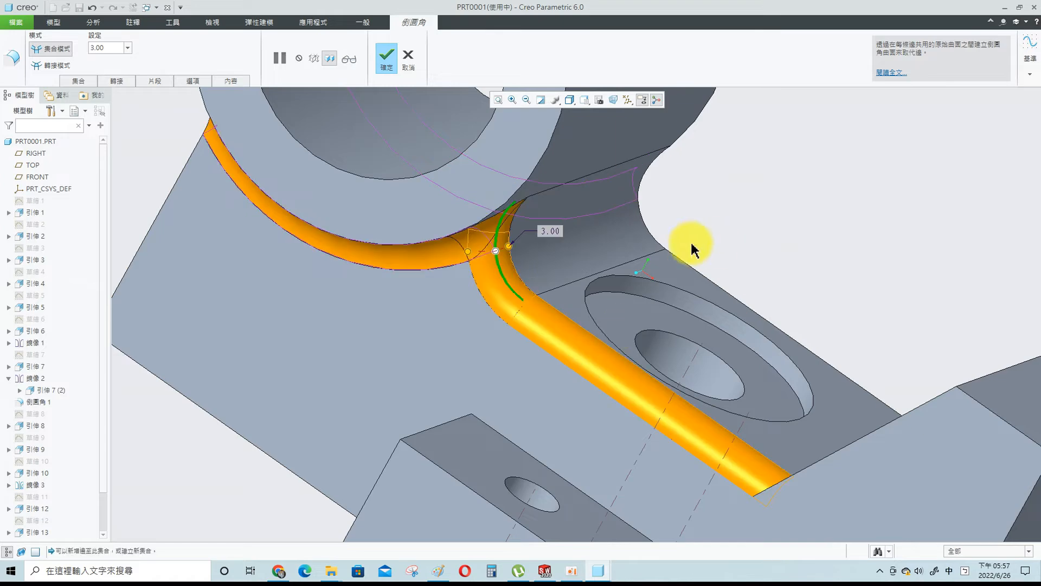
pyautogui.moveTo(797, 304); pyautogui.dragTo(632, 290, button='middle')
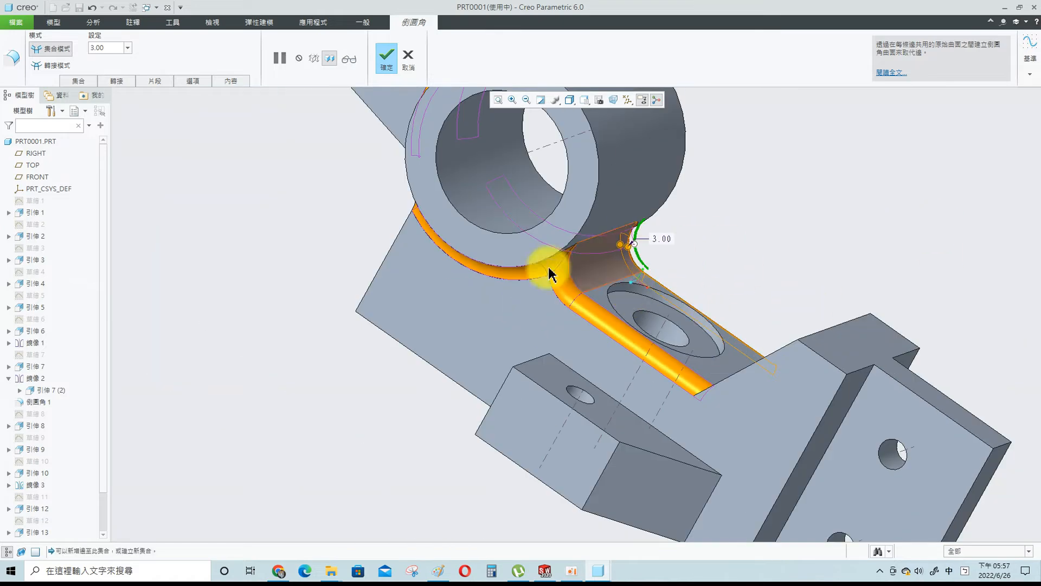
pyautogui.click(386, 55)
pyautogui.moveTo(725, 205); pyautogui.dragTo(741, 172, button='middle')
pyautogui.scroll(-3, 691, 237)
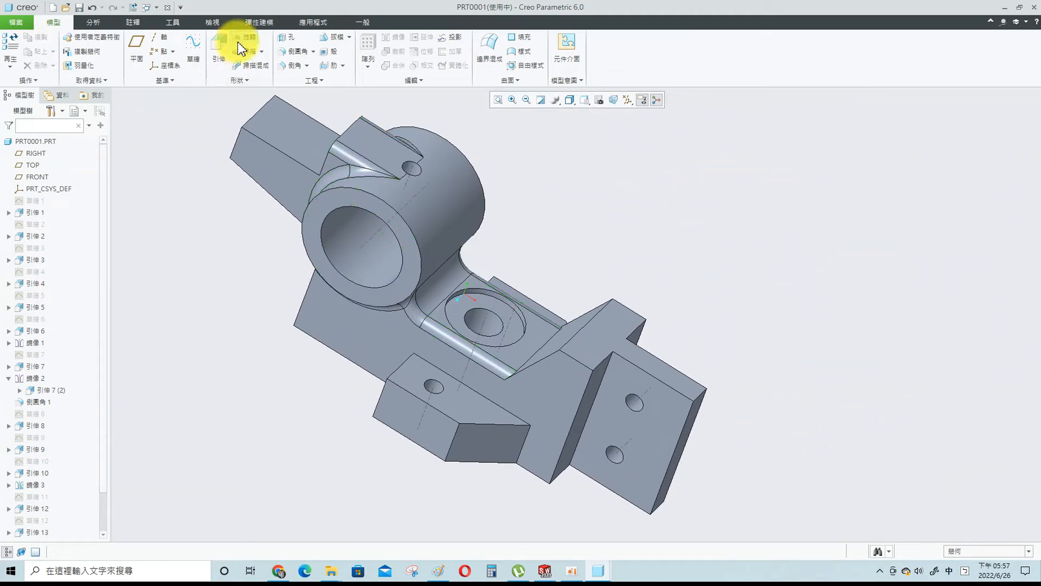
# - Redefine the last round to include the sloped step's junction with the counterbored pad and the slope's side edges at 3 mm
pyautogui.click(295, 52)
pyautogui.press('Escape')
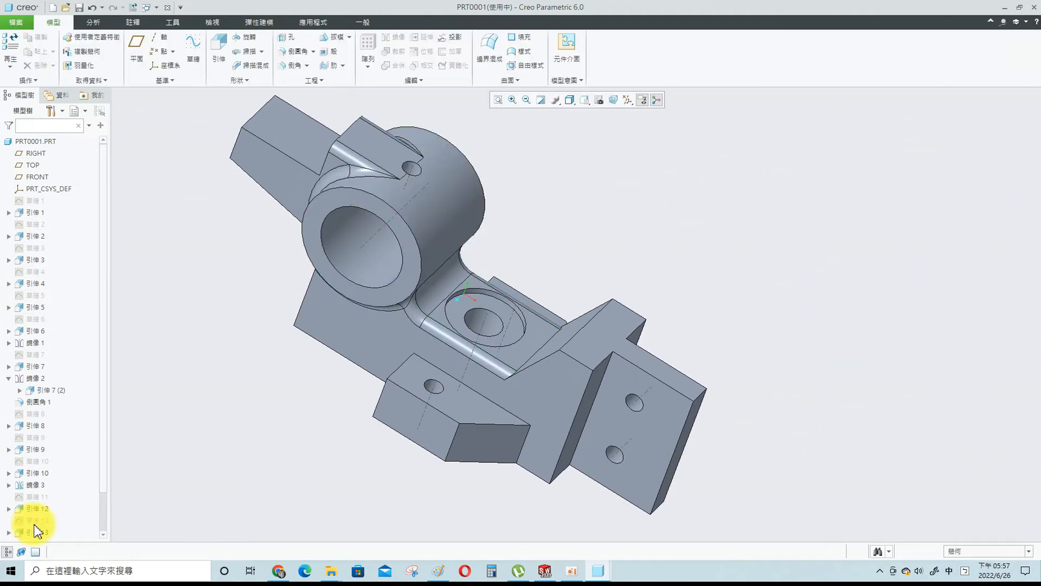
pyautogui.click(103, 525)
pyautogui.rightClick(41, 527)
pyautogui.click(74, 360)
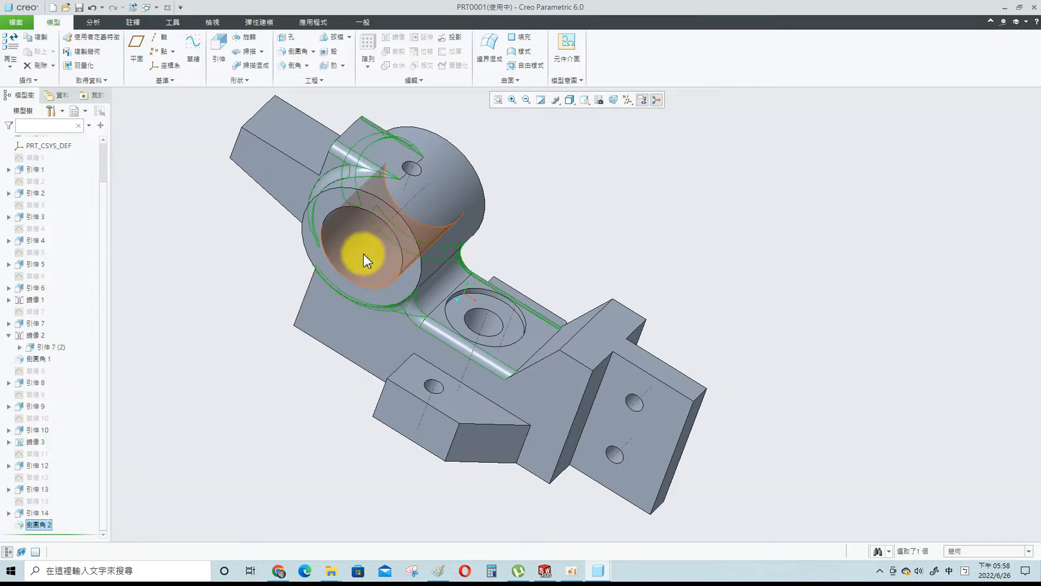
pyautogui.rightClick(35, 526)
pyautogui.click(57, 378)
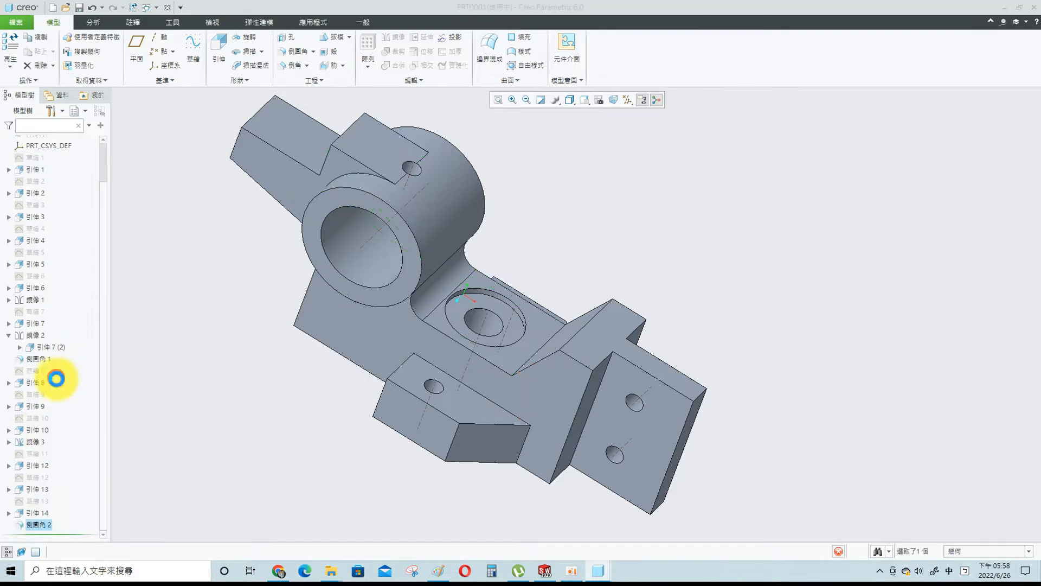
pyautogui.moveTo(466, 331); pyautogui.dragTo(485, 355, button='middle')
pyautogui.keyDown('ctrl'); pyautogui.click(540, 351); pyautogui.keyUp('ctrl')
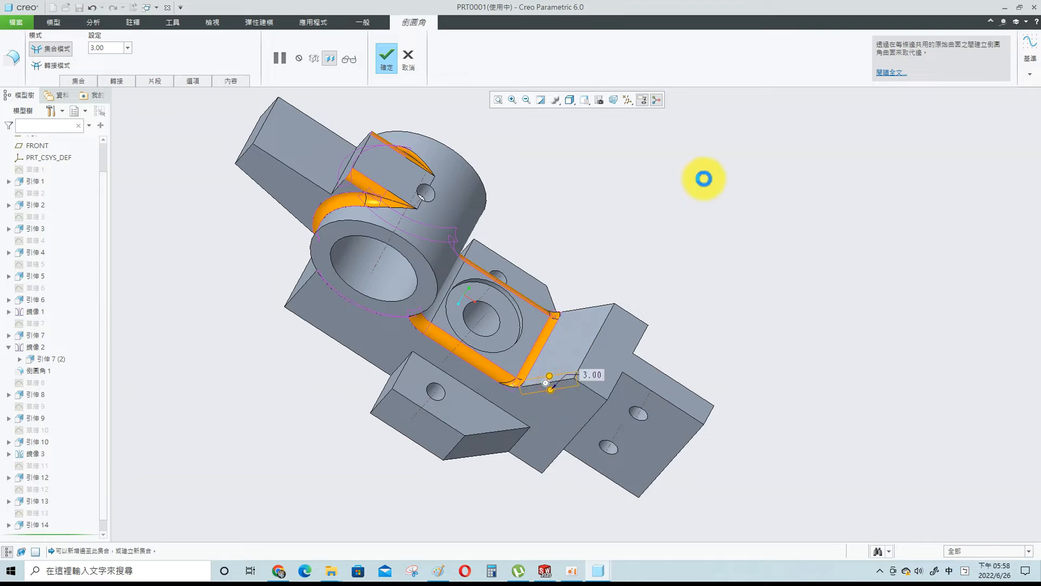
pyautogui.keyDown('ctrl'); pyautogui.click(594, 308); pyautogui.keyUp('ctrl')
pyautogui.click(388, 56)
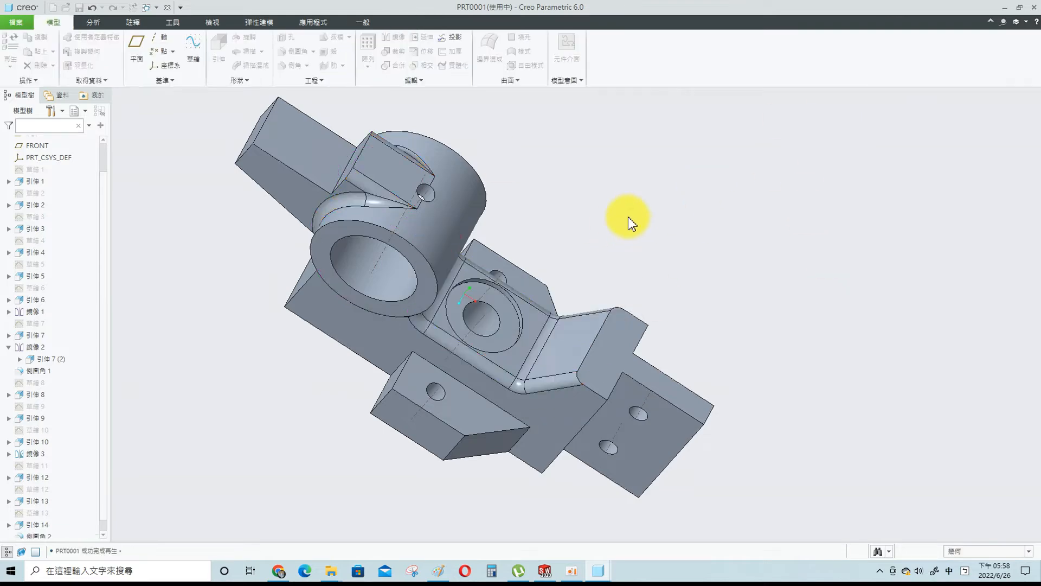
# - Start a new 3 mm round on the outer corner edges of the thin end plate
pyautogui.click(296, 51)
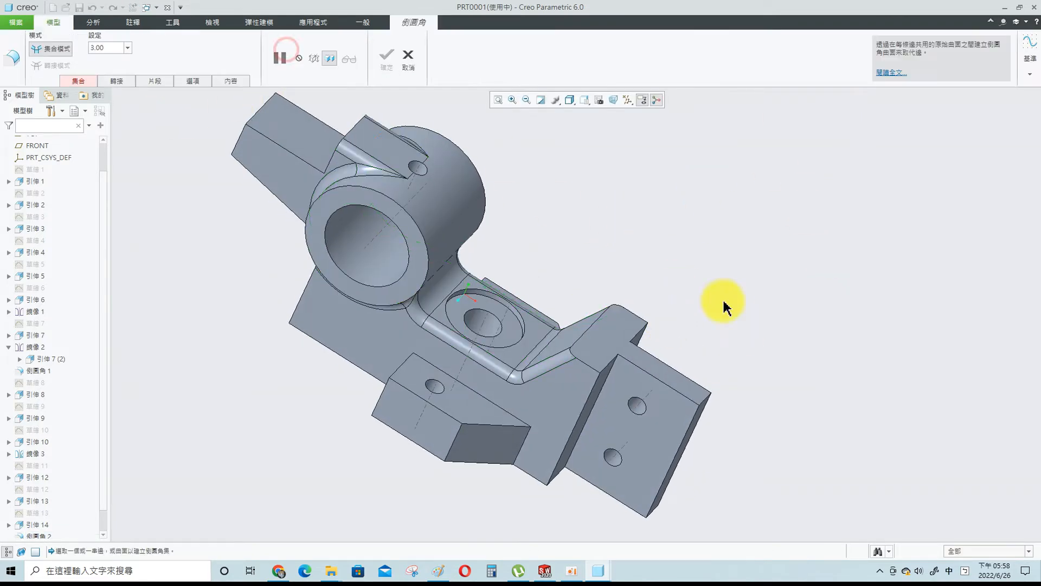
pyautogui.moveTo(870, 426); pyautogui.dragTo(819, 408, button='middle')
pyautogui.click(686, 380)
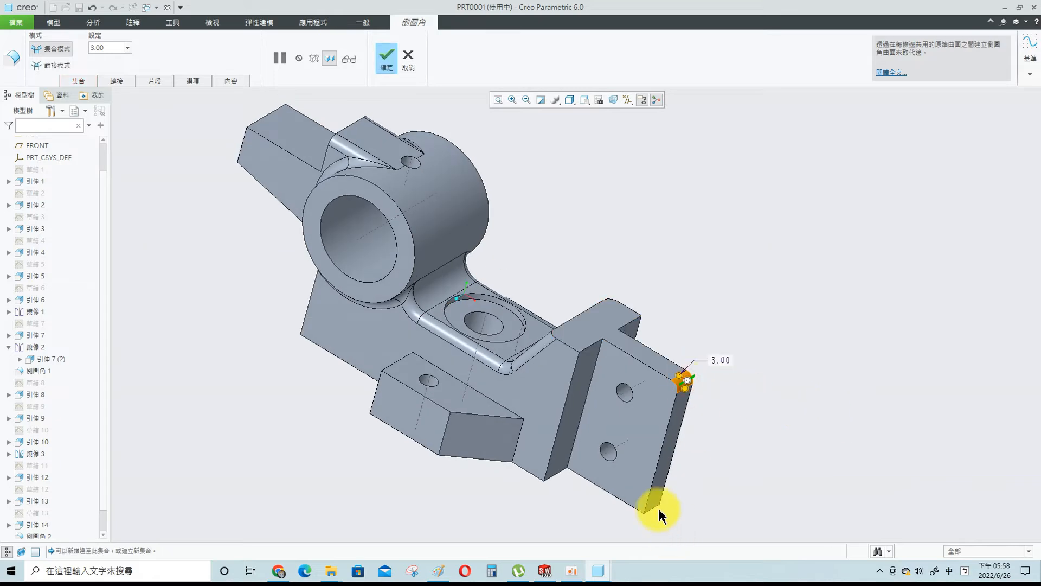
# - Add the vertical and upper edges of the first side lug to the 3 mm round
pyautogui.click(495, 407)
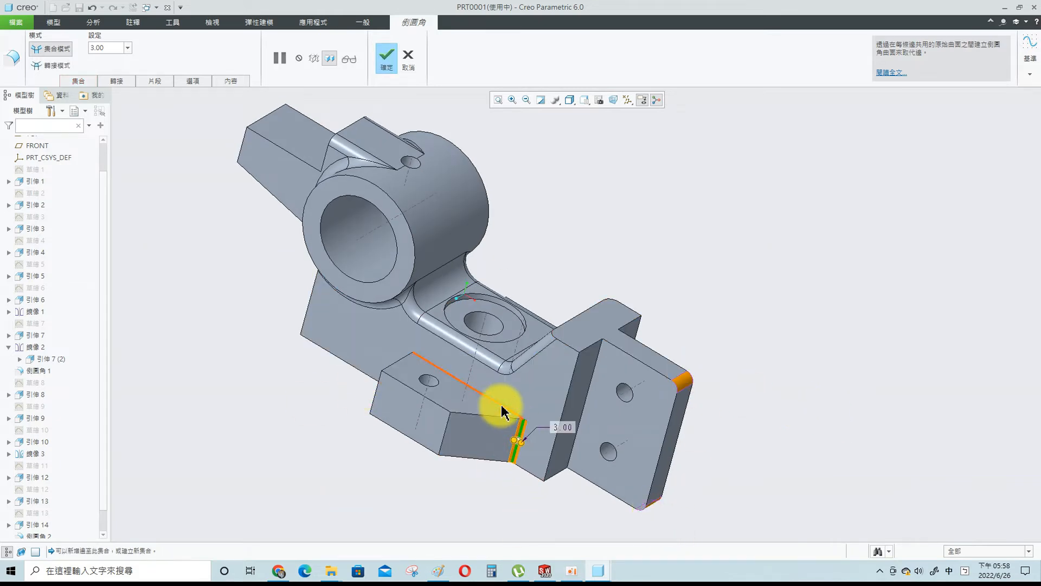
pyautogui.click(474, 415)
pyautogui.click(445, 434)
pyautogui.click(436, 403)
pyautogui.click(406, 382)
pyautogui.moveTo(399, 361); pyautogui.dragTo(426, 375, button='middle')
pyautogui.click(409, 375)
# - Add the matching edges of the opposite side lug to the 3 mm round and complete the feature
pyautogui.moveTo(529, 432); pyautogui.dragTo(353, 414, button='middle')
pyautogui.click(447, 434)
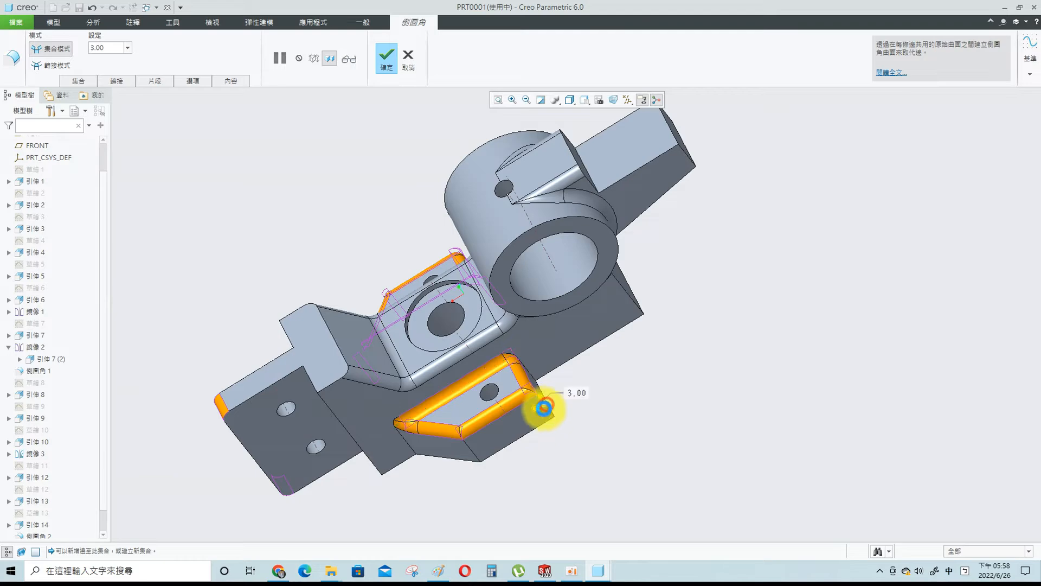
pyautogui.moveTo(411, 449); pyautogui.dragTo(563, 294, button='middle')
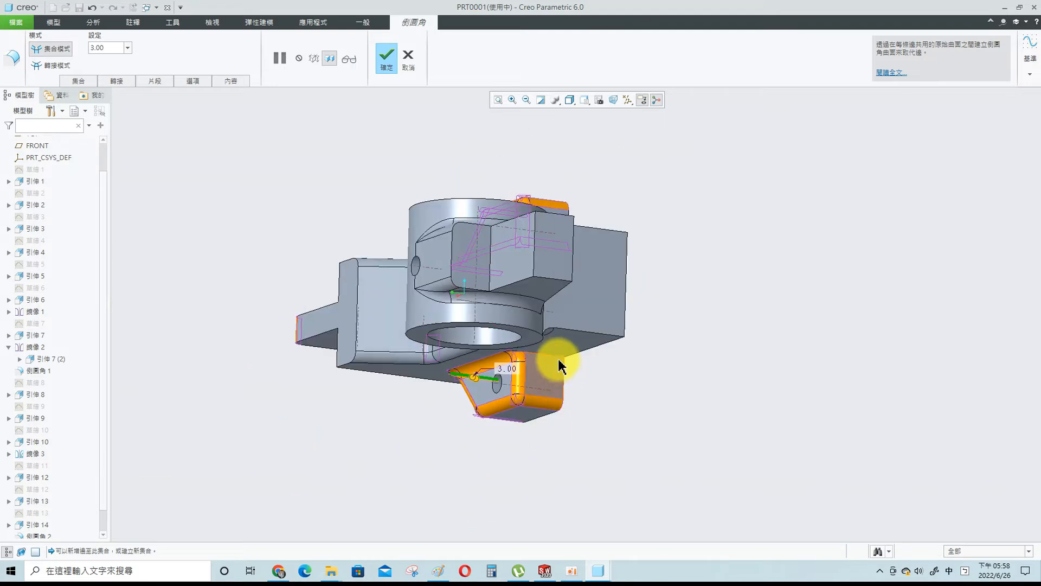
pyautogui.click(388, 57)
pyautogui.moveTo(748, 353); pyautogui.dragTo(884, 349, button='middle')
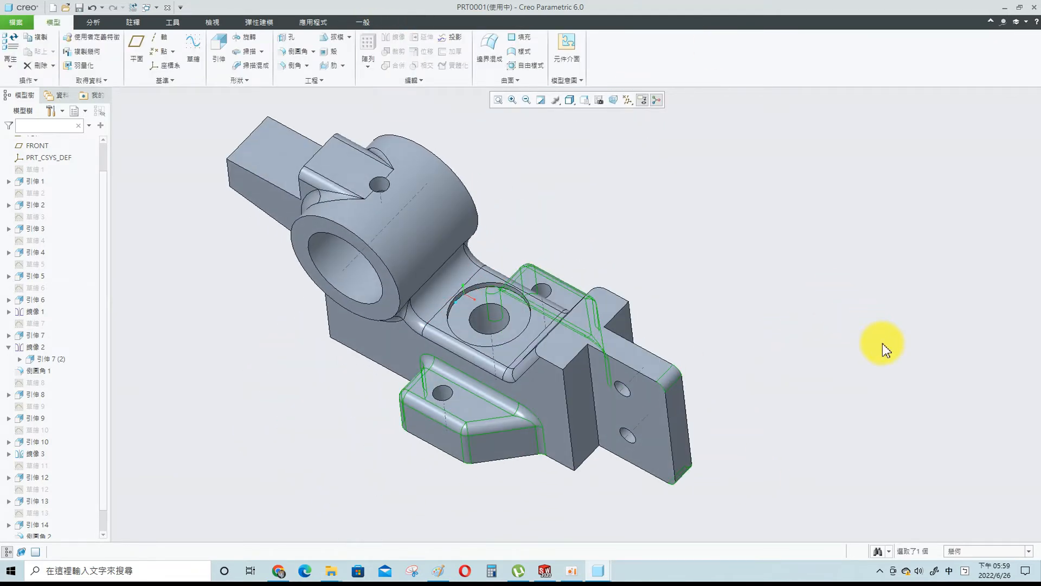
# - Hide the datum display and place the finished bracket clear of the area for the reference drawing
pyautogui.moveTo(426, 302)
pyautogui.mouseDown(button='middle')
pyautogui.moveTo(434, 282)
pyautogui.moveTo(574, 295)
pyautogui.moveTo(542, 324)
pyautogui.moveTo(565, 323)
pyautogui.moveTo(600, 214)
pyautogui.moveTo(616, 218)
pyautogui.moveTo(594, 302)
pyautogui.moveTo(576, 323)
pyautogui.moveTo(590, 296)
pyautogui.mouseUp(button='middle')
pyautogui.click(627, 100)
pyautogui.click(633, 112)
pyautogui.keyDown('ctrl'); pyautogui.moveTo(598, 213); pyautogui.dragTo(687, 240, button='middle'); pyautogui.keyUp('ctrl')
pyautogui.keyDown('shift'); pyautogui.moveTo(597, 223); pyautogui.dragTo(901, 212, button='middle'); pyautogui.keyUp('shift')
pyautogui.click(455, 457)
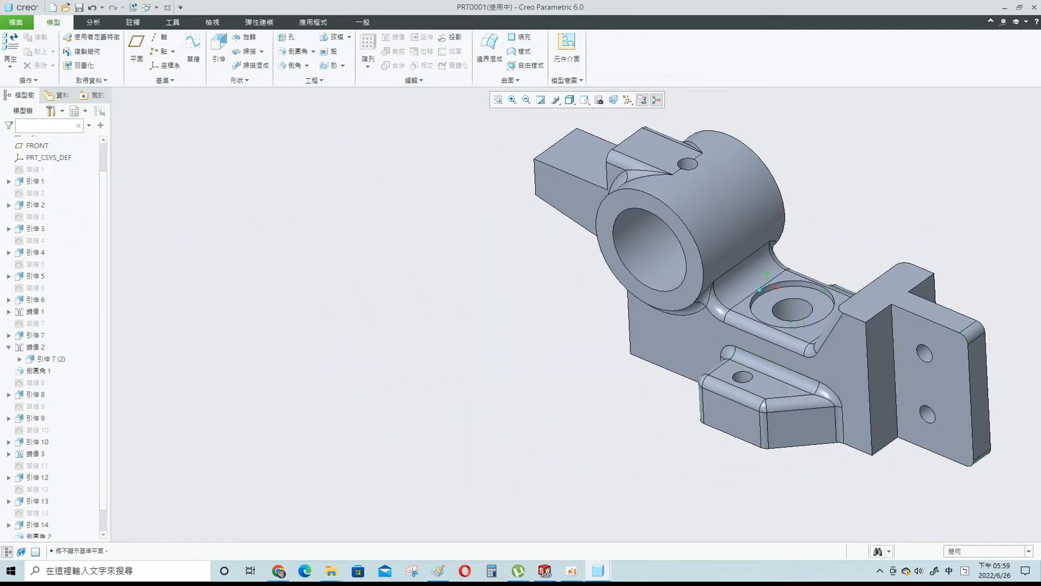
# - Compare the bracket with practice drawing 541 and save the part
pyautogui.moveTo(100, 52)
pyautogui.mouseDown()
pyautogui.moveTo(154, 87)
pyautogui.moveTo(418, 23)
pyautogui.moveTo(353, 20)
pyautogui.mouseUp()
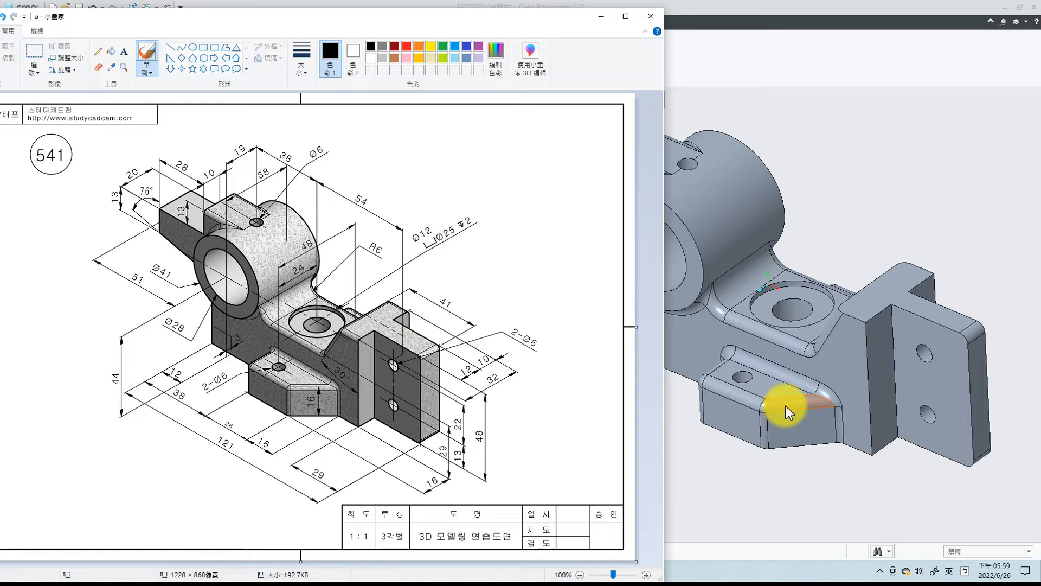
pyautogui.click(321, 5)
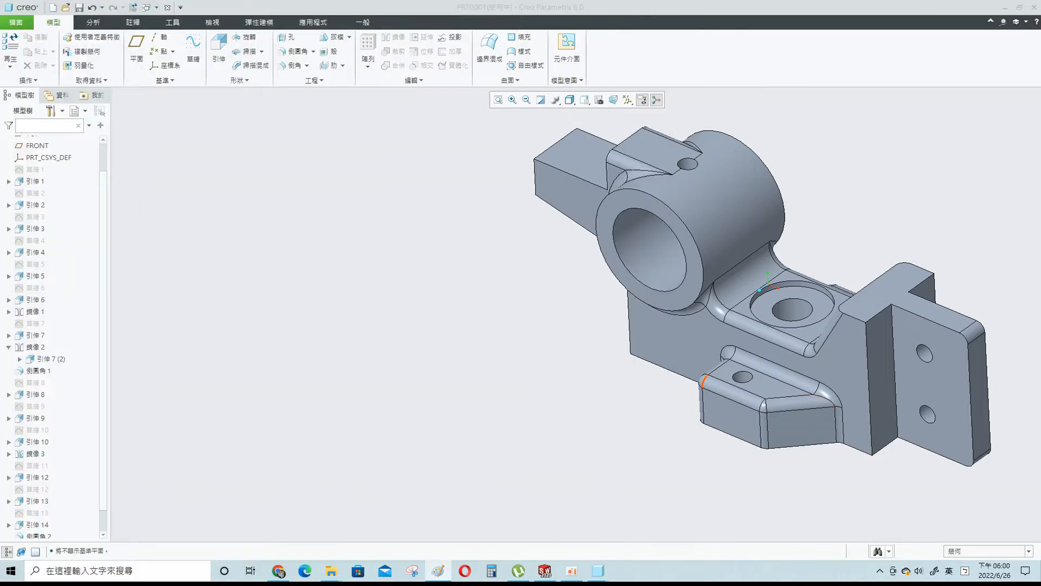
pyautogui.hotkey('ctrl', 's')
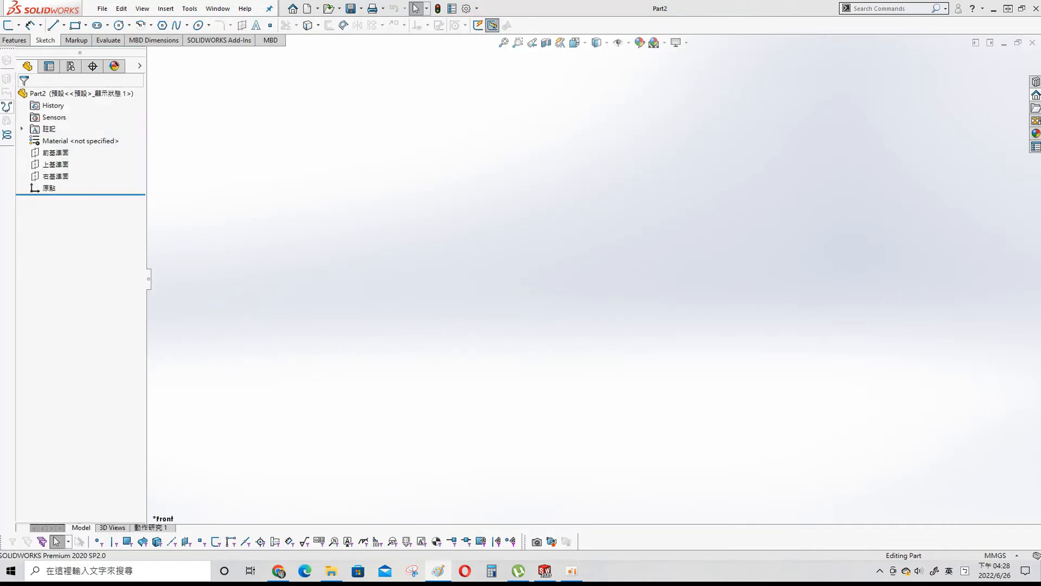
# - In SOLIDWORKS, start a sketch on the front plane of the new part and draw a rectangle above the origin
pyautogui.click(60, 152)
pyautogui.click(70, 135)
pyautogui.click(75, 25)
pyautogui.click(471, 161)
pyautogui.click(705, 237)
pyautogui.press('Escape')
# - Add a midpoint relation between the rectangle's bottom edge and the origin
pyautogui.click(632, 237)
pyautogui.keyDown('ctrl'); pyautogui.click(595, 278); pyautogui.keyUp('ctrl')
pyautogui.click(46, 206)
pyautogui.click(23, 97)
# - Dimension the rectangle to 121 mm wide and 29 mm high
pyautogui.press('s')
pyautogui.click(334, 392)
pyautogui.click(542, 278)
pyautogui.click(556, 325)
pyautogui.press('Return')
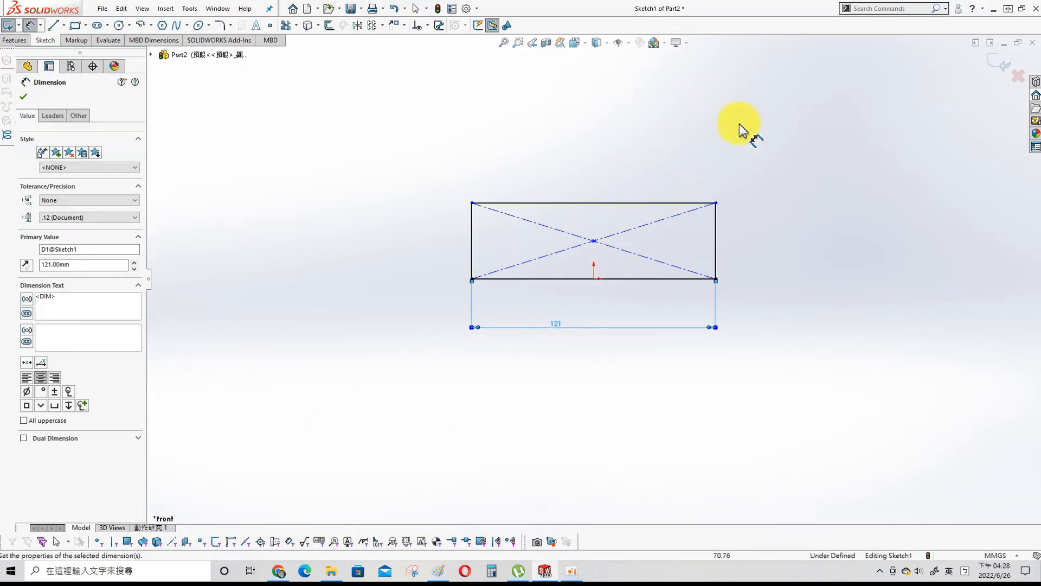
pyautogui.click(716, 242)
pyautogui.click(739, 242)
pyautogui.press('Return')
# - Extrude the rectangle 32 mm using the Mid Plane end condition
pyautogui.press('s')
pyautogui.click(790, 176)
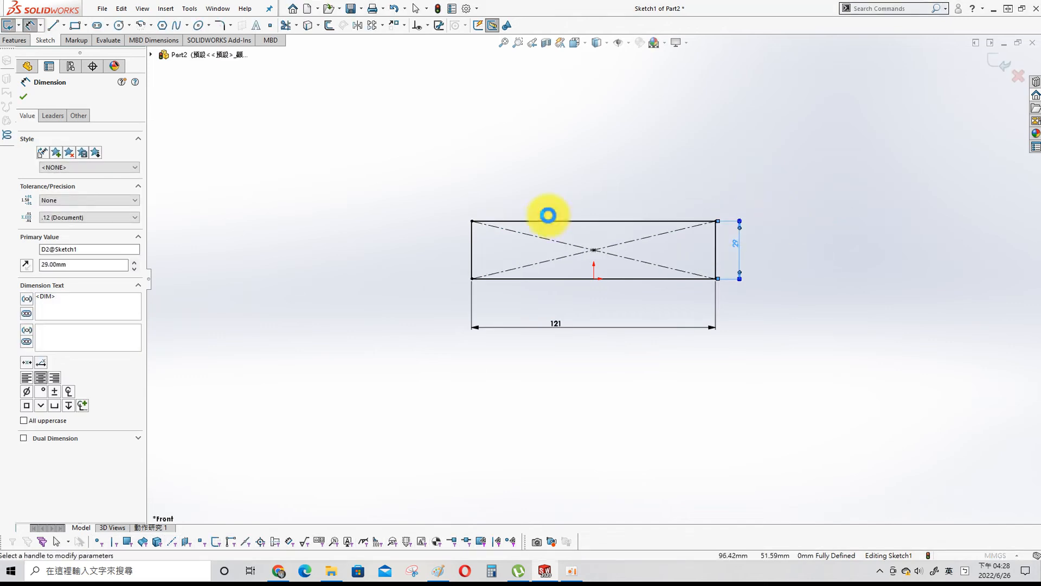
pyautogui.click(87, 161)
pyautogui.click(54, 210)
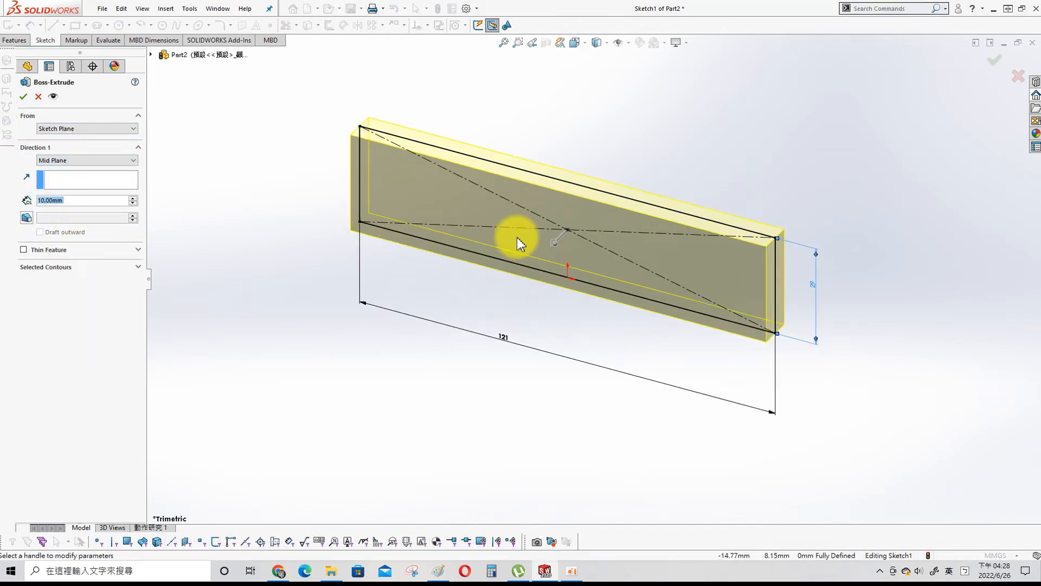
pyautogui.write('30')
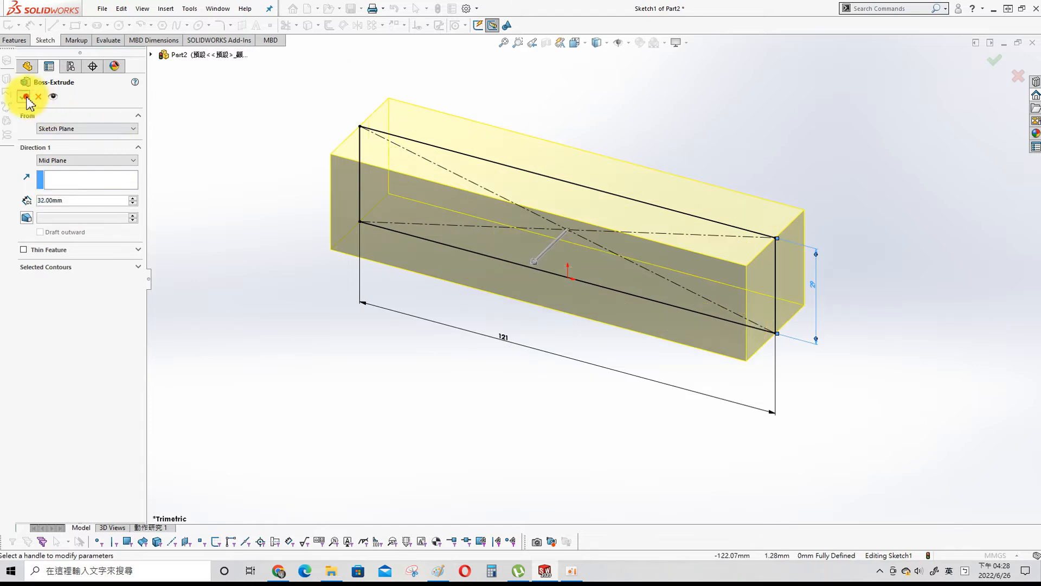
pyautogui.click(23, 97)
# - Start a new sketch facing the front of the block and draw a circle above its upper-left corner
pyautogui.press('s')
pyautogui.click(399, 344)
pyautogui.press('s')
pyautogui.click(477, 141)
pyautogui.click(315, 113)
pyautogui.click(374, 171)
pyautogui.press('Escape')
# - Dimension the circle's diameter to 41 mm
pyautogui.press('s')
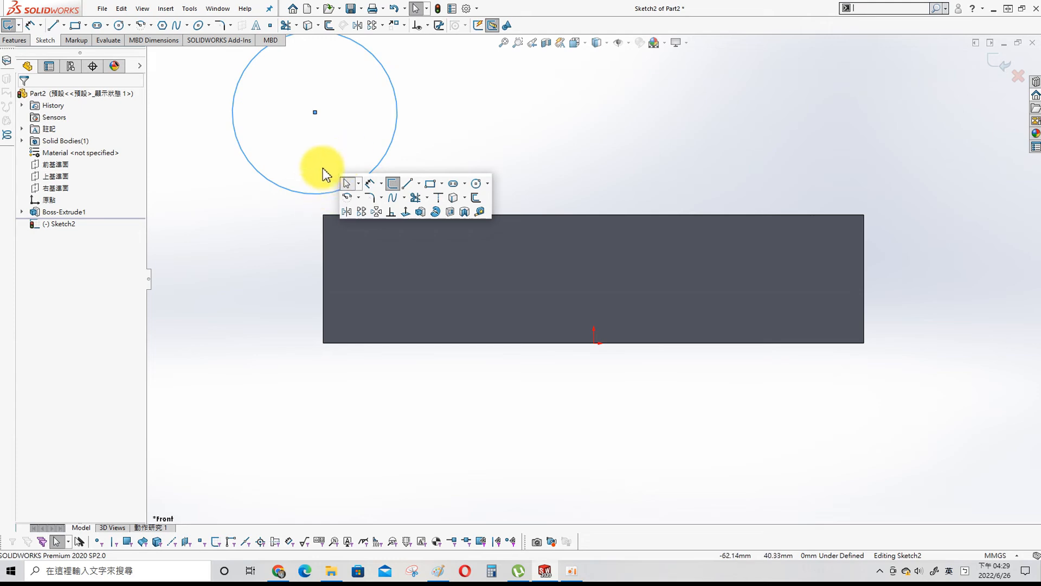
pyautogui.click(370, 184)
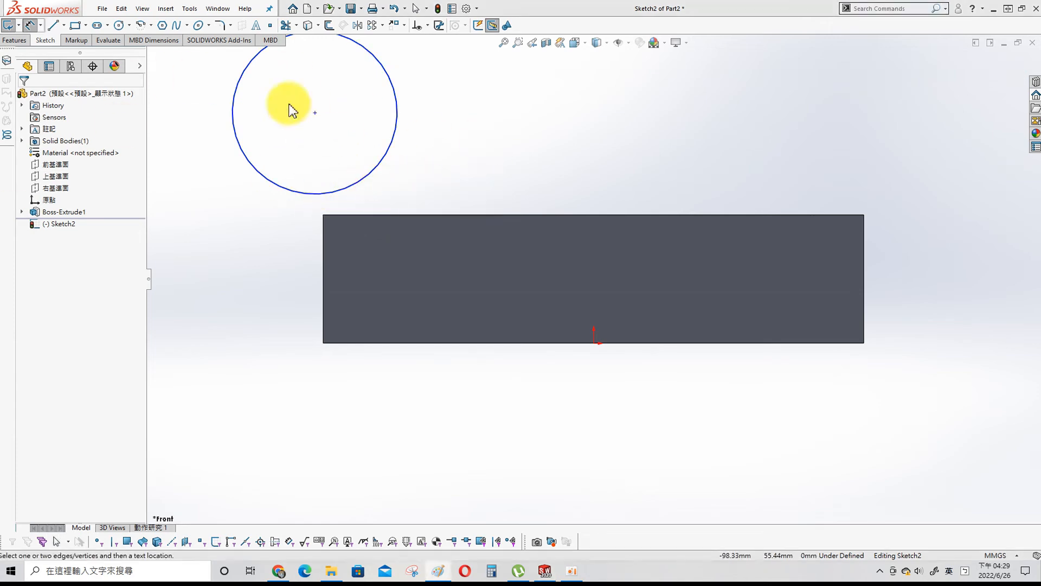
pyautogui.hotkey('alt', 'Tab')
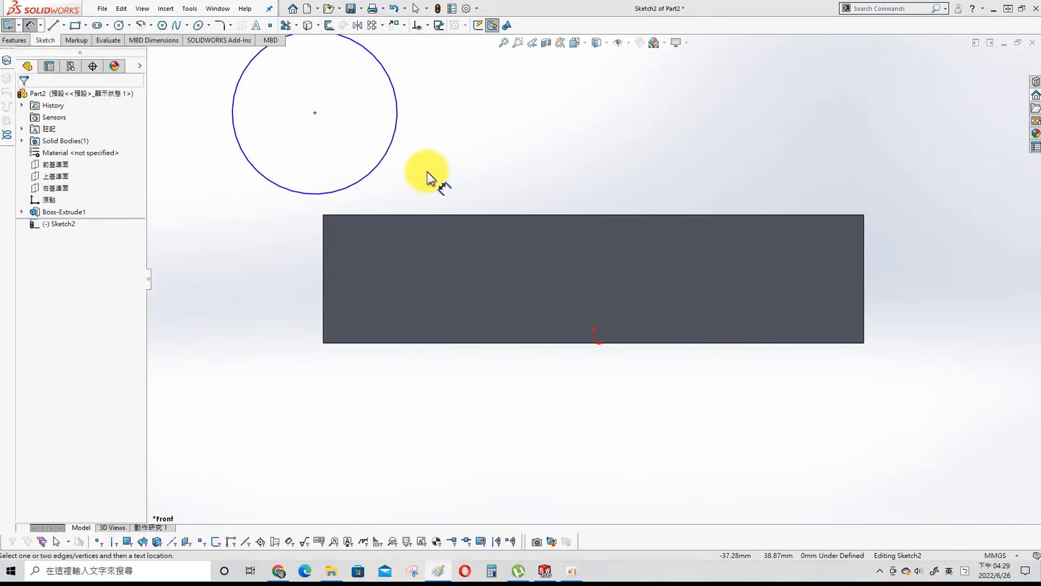
pyautogui.click(392, 146)
pyautogui.click(432, 143)
pyautogui.write('41')
pyautogui.press('Return')
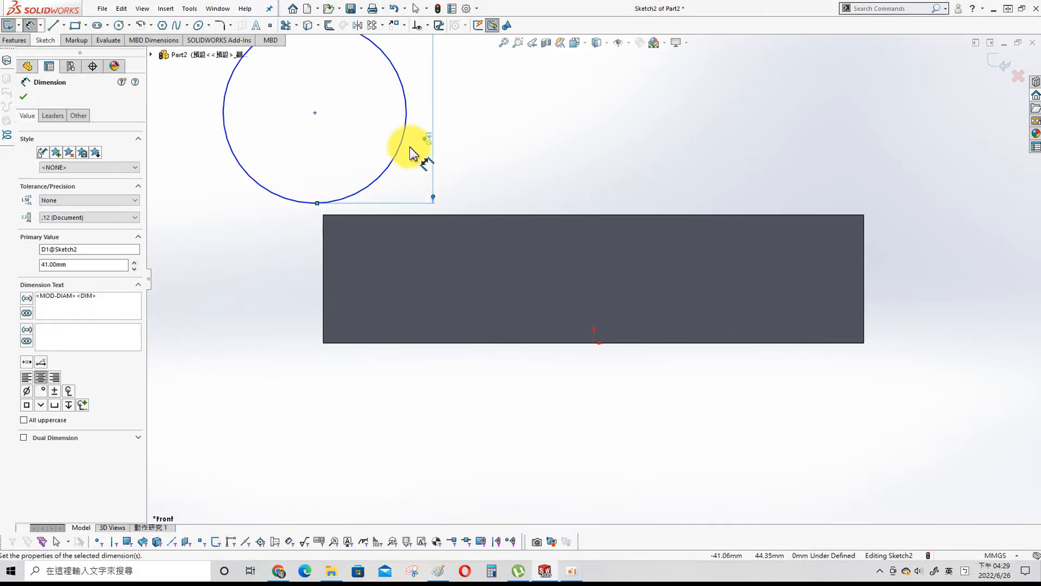
# - Dimension the circle's centre 44 mm above the block's bottom edge
pyautogui.click(304, 205)
pyautogui.click(379, 343)
pyautogui.click(254, 304)
pyautogui.write('4')
pyautogui.press('Return')
# - Dimension the circle's centre horizontally 12 mm inward from the block's lower-left corner
pyautogui.moveTo(389, 190); pyautogui.dragTo(408, 157)
pyautogui.press('s')
pyautogui.click(135, 422)
pyautogui.click(380, 148)
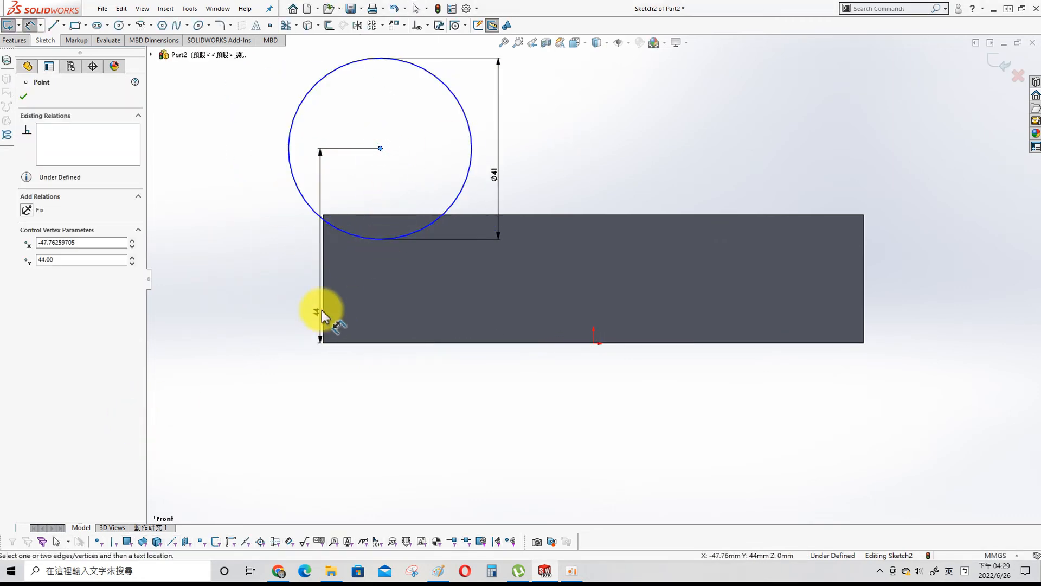
pyautogui.click(323, 343)
pyautogui.click(502, 448)
pyautogui.write('12')
pyautogui.press('Return')
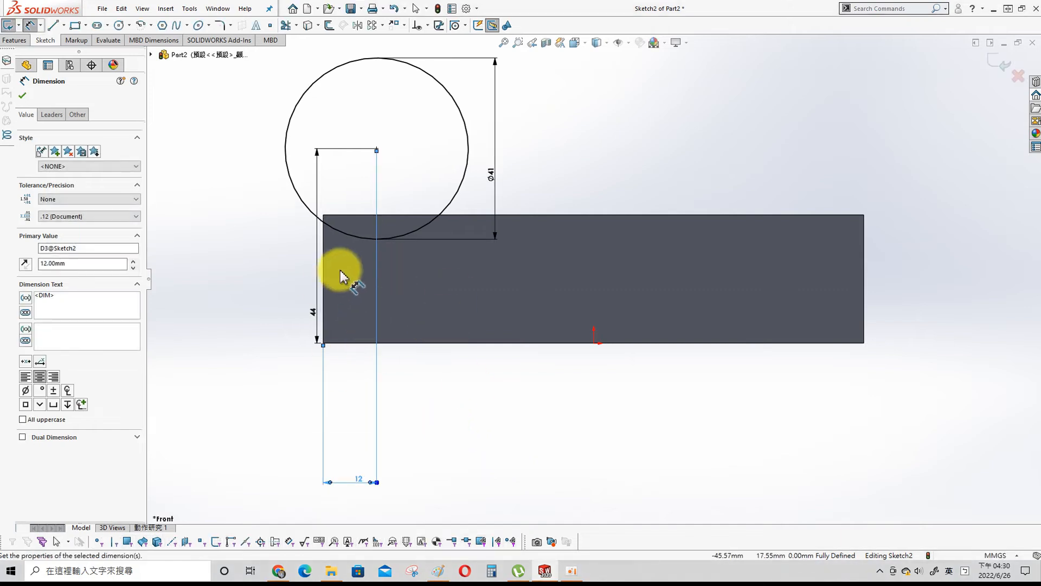
# - Extrude the circle with the Mid Plane end condition, merging the cylinder with the block
pyautogui.press('s')
pyautogui.click(322, 417)
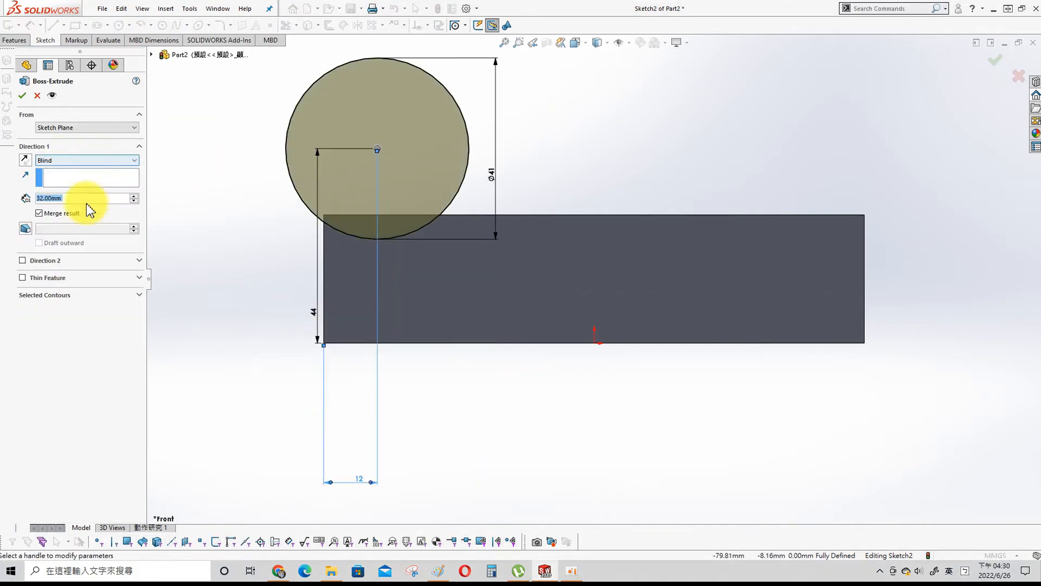
pyautogui.click(92, 161)
pyautogui.click(73, 206)
pyautogui.click(93, 160)
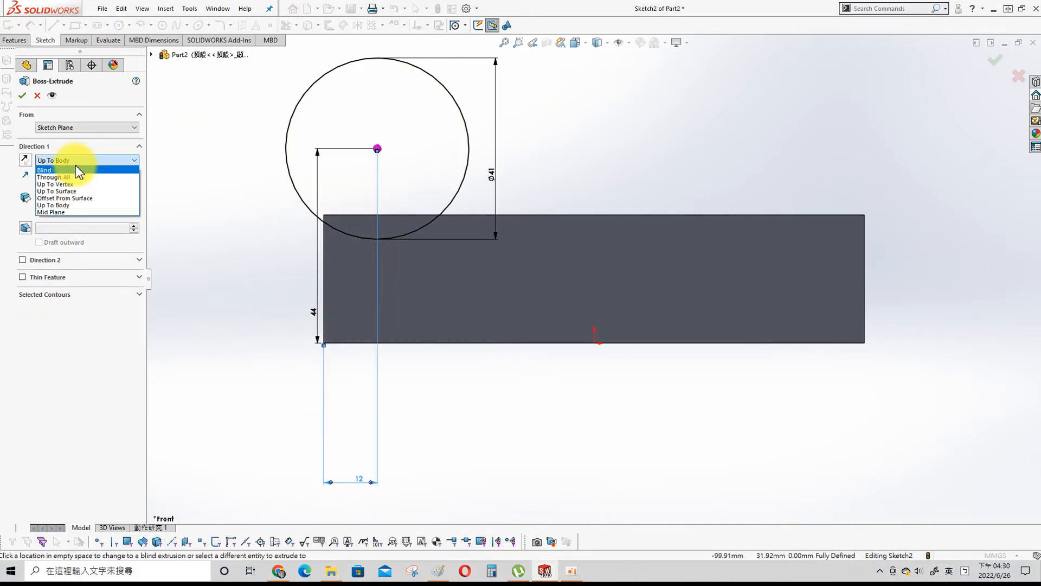
pyautogui.click(67, 213)
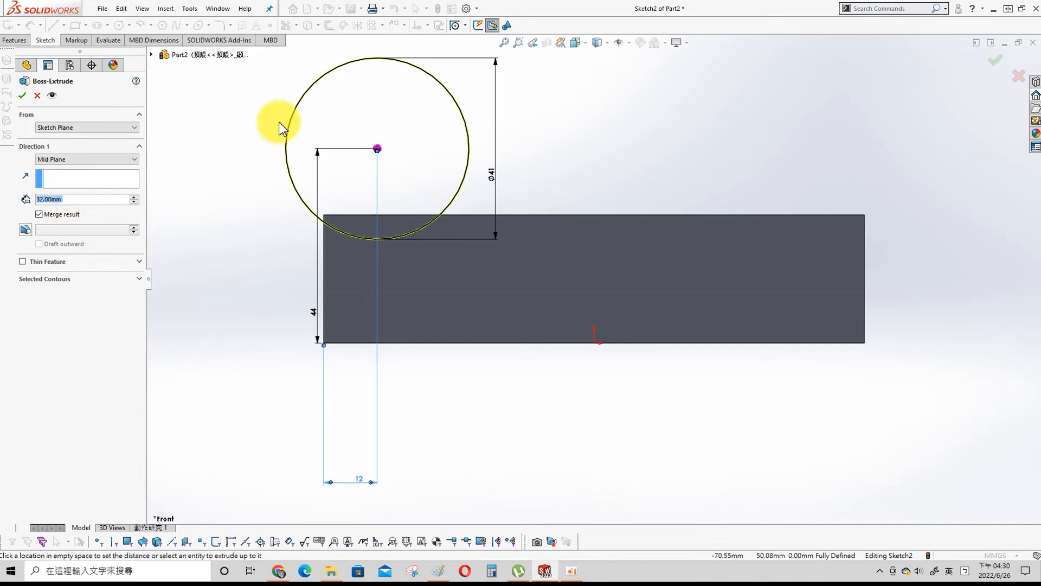
pyautogui.click(23, 95)
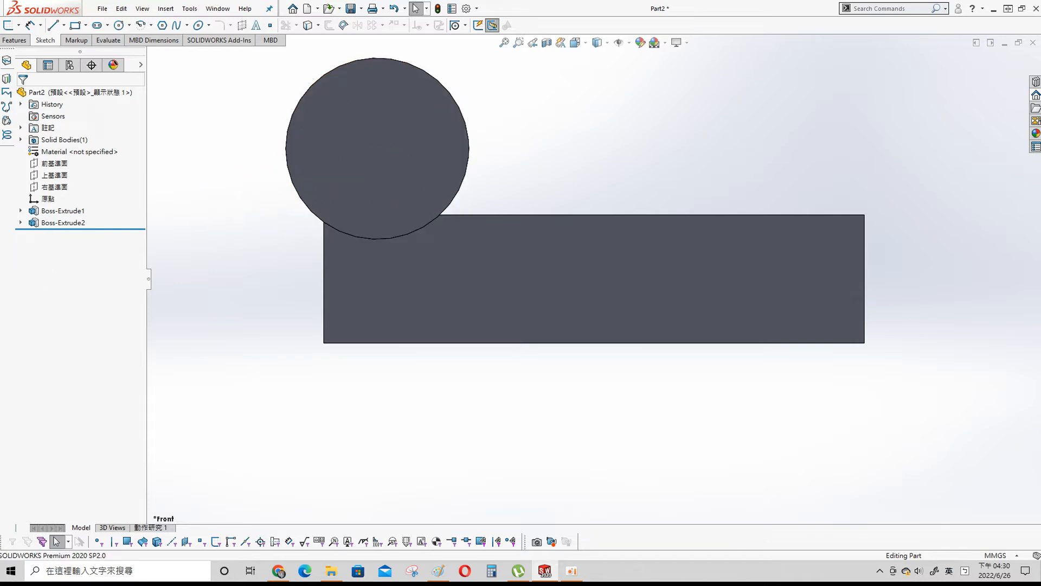
# - Start a sketch on the front plane and draw a closed trapezoid above the block's right end, its left side slanted
pyautogui.press('s')
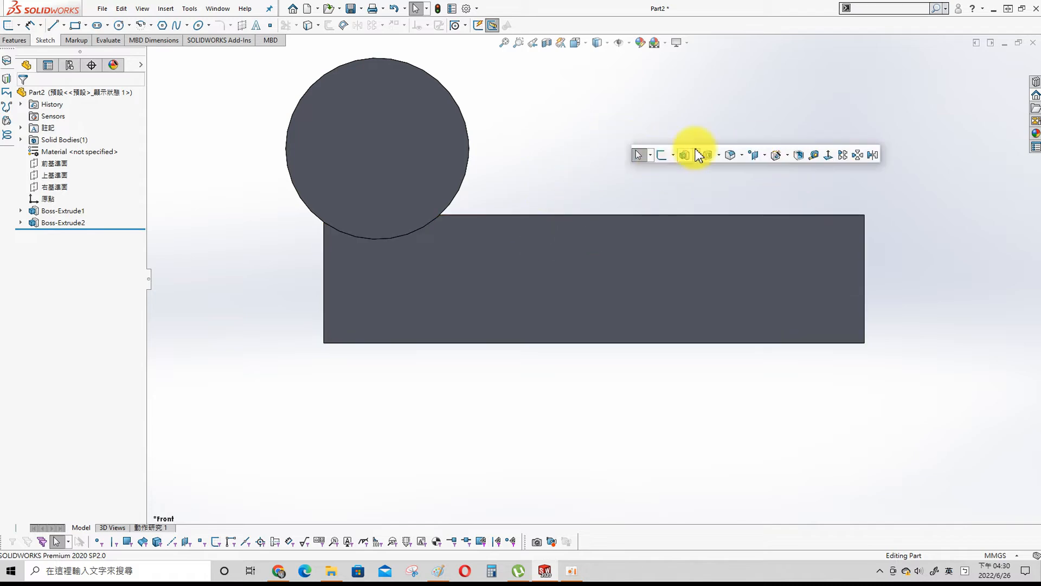
pyautogui.click(57, 163)
pyautogui.click(73, 145)
pyautogui.press('s')
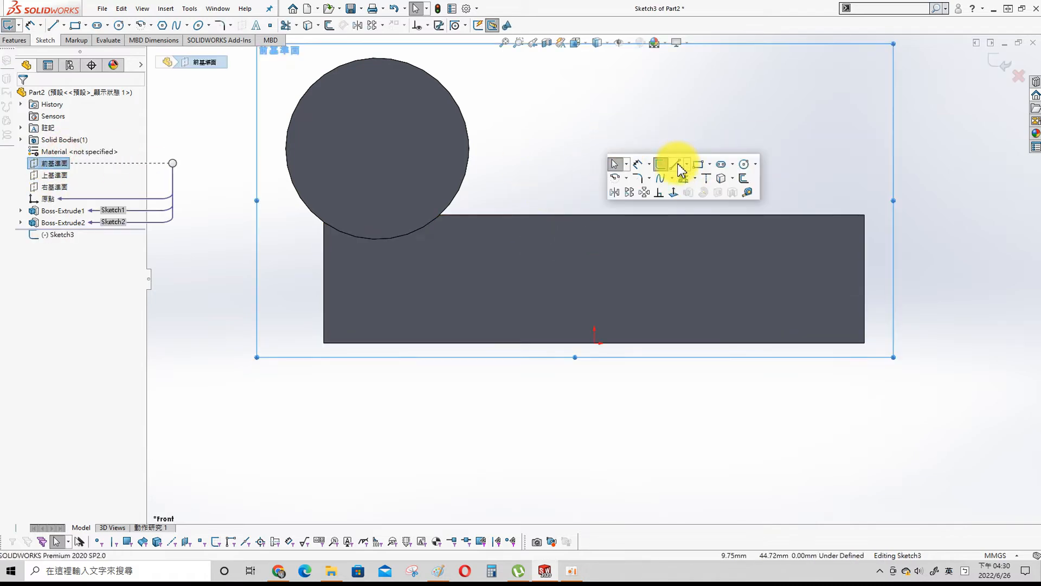
pyautogui.click(679, 163)
pyautogui.click(672, 216)
pyautogui.click(726, 109)
pyautogui.click(877, 109)
pyautogui.click(878, 219)
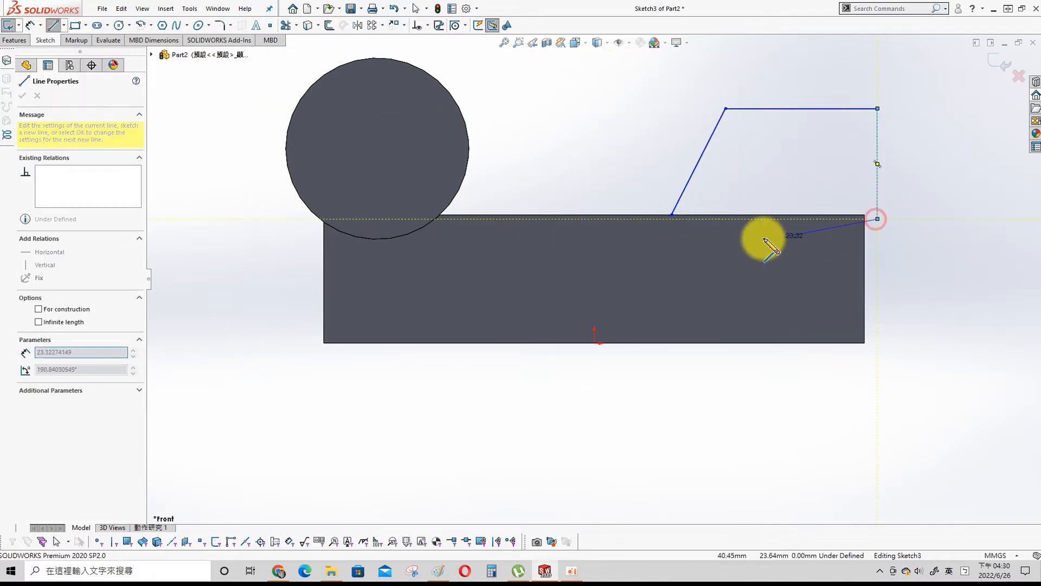
pyautogui.click(662, 221)
pyautogui.press('Escape')
pyautogui.press('s')
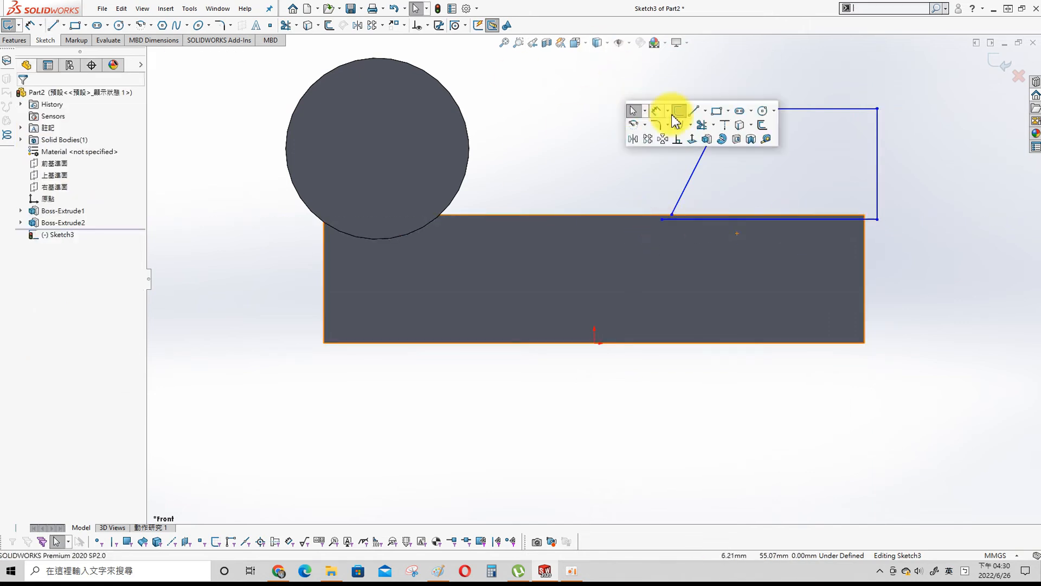
pyautogui.click(700, 122)
pyautogui.press('Escape')
# - Make the trapezoid's vertical side collinear with the block's right edge and its bottom line collinear with the block's top edge
pyautogui.click(878, 191)
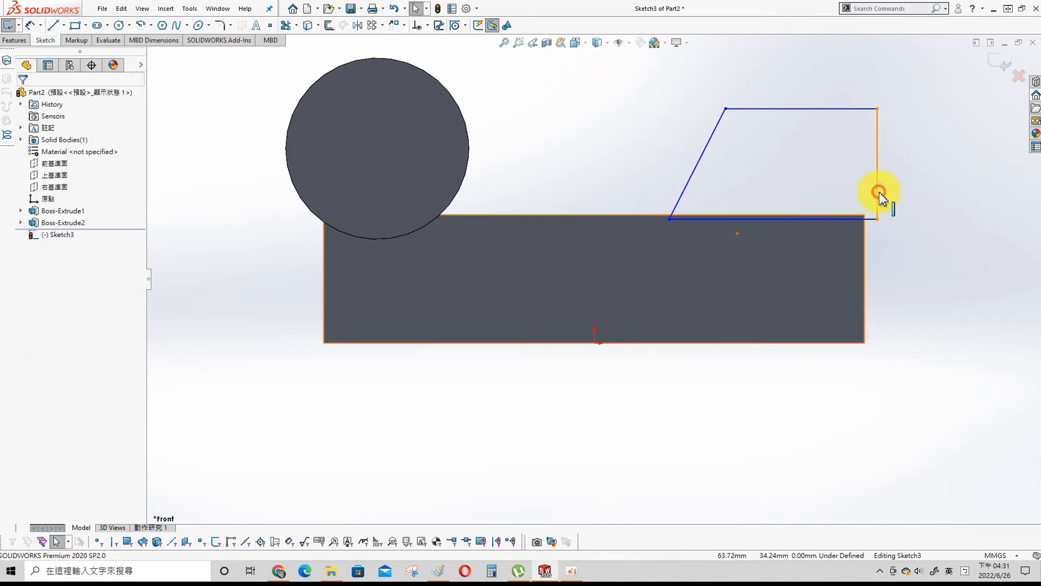
pyautogui.keyDown('ctrl'); pyautogui.click(864, 239); pyautogui.keyUp('ctrl')
pyautogui.click(27, 205)
pyautogui.press('Escape')
pyautogui.click(853, 221)
pyautogui.keyDown('ctrl'); pyautogui.click(818, 216); pyautogui.keyUp('ctrl')
pyautogui.click(28, 216)
pyautogui.press('Escape')
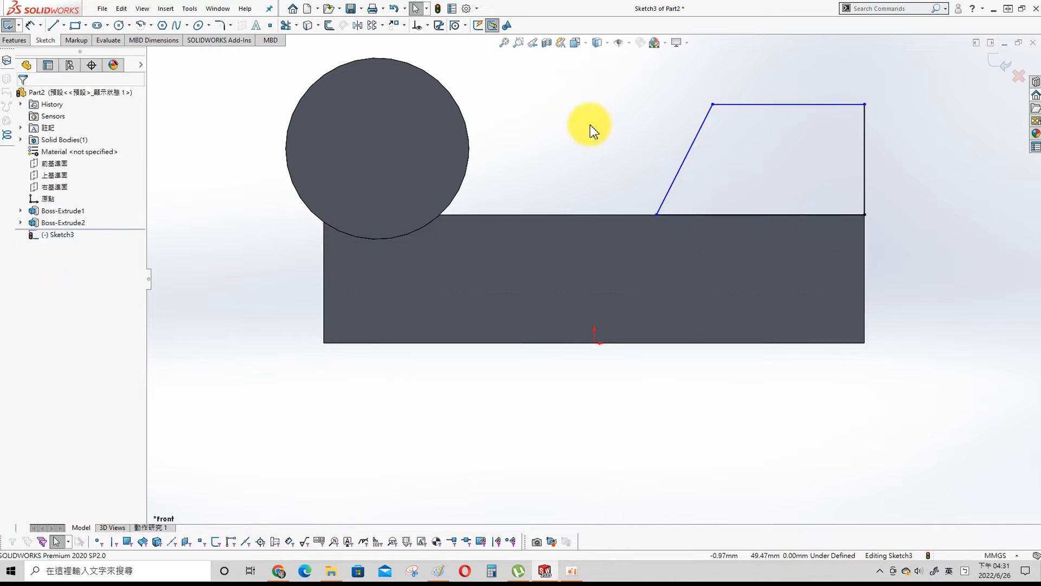
# - Dimension the trapezoid's top line to 41 mm
pyautogui.press('s')
pyautogui.click(628, 134)
pyautogui.click(783, 104)
pyautogui.click(783, 79)
pyautogui.write('4')
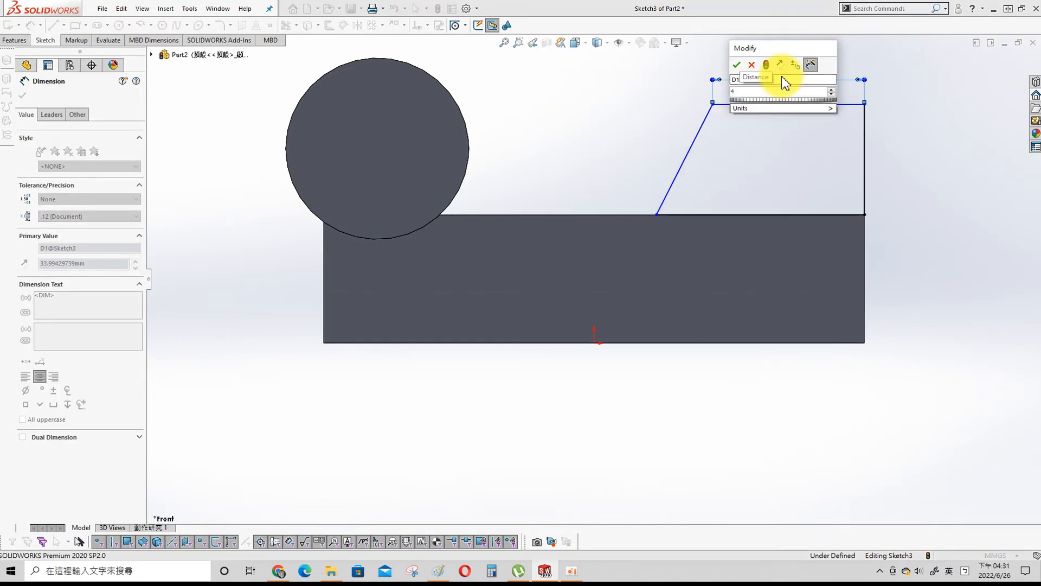
pyautogui.write('1')
pyautogui.press('Return')
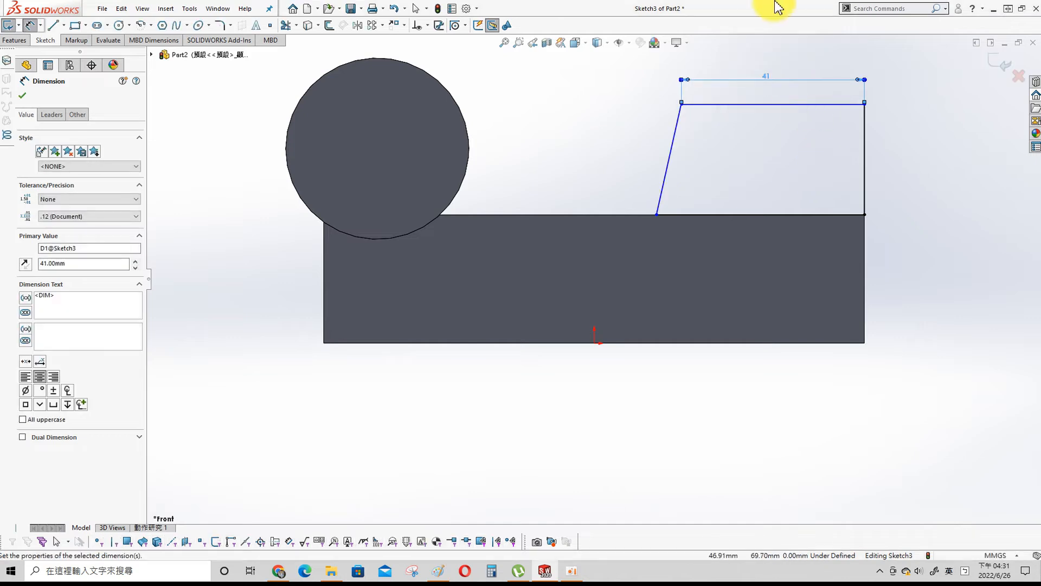
# - Set the angle between the trapezoid's slanted side and its vertical side to 30 degrees
pyautogui.click(675, 149)
pyautogui.click(864, 144)
pyautogui.click(790, 153)
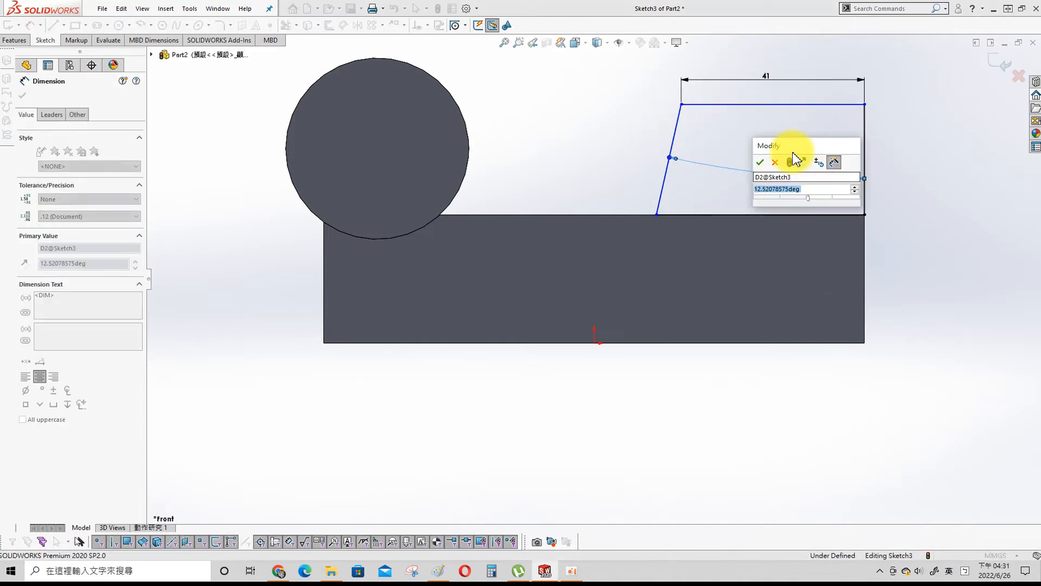
pyautogui.write('30')
pyautogui.press('Return')
pyautogui.press('Escape')
# - Dimension the trapezoid's top line 48 mm above the block's bottom edge
pyautogui.click(784, 105)
pyautogui.click(790, 342)
pyautogui.click(925, 256)
pyautogui.write('48')
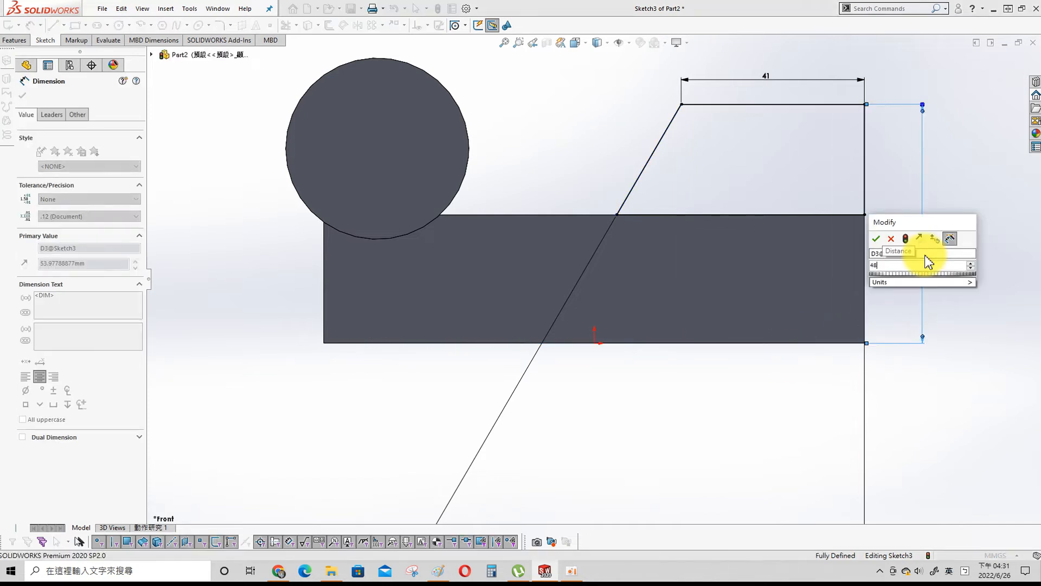
pyautogui.press('Return')
pyautogui.press('Escape')
# - Extrude the trapezoid with Up To Surface to the block's front face, with Direction 2 enabled
pyautogui.moveTo(781, 106); pyautogui.dragTo(727, 195, button='middle')
pyautogui.press('s')
pyautogui.click(803, 151)
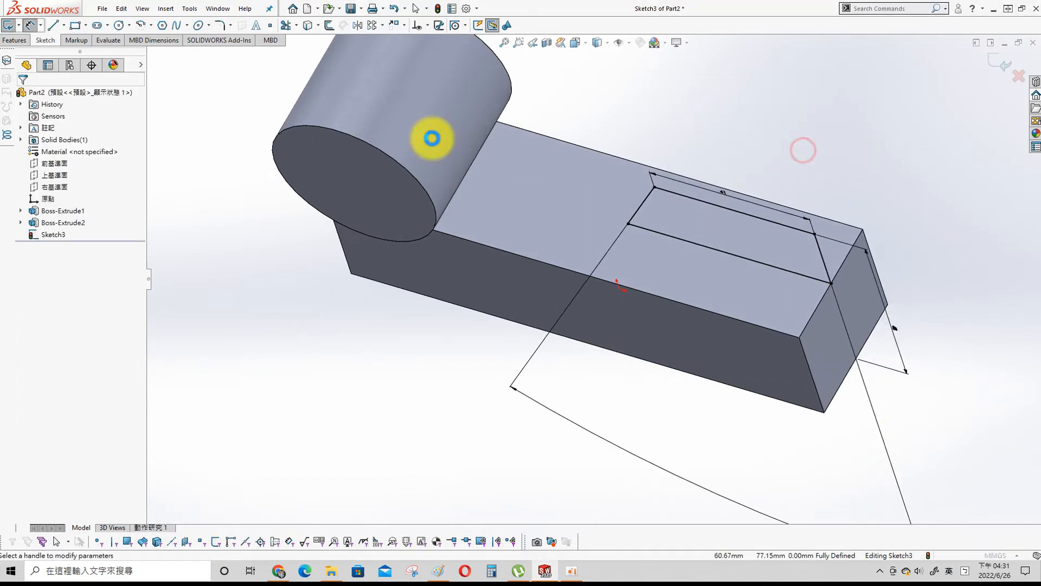
pyautogui.click(90, 159)
pyautogui.click(67, 191)
pyautogui.write('32')
pyautogui.press('Return')
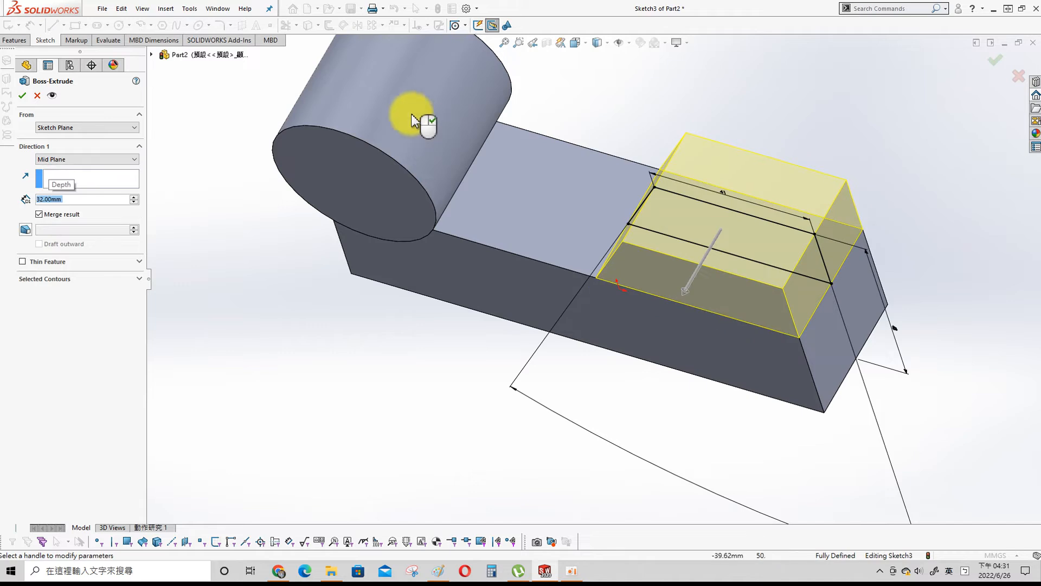
pyautogui.click(87, 159)
pyautogui.click(65, 198)
pyautogui.click(108, 161)
pyautogui.click(56, 191)
pyautogui.click(751, 356)
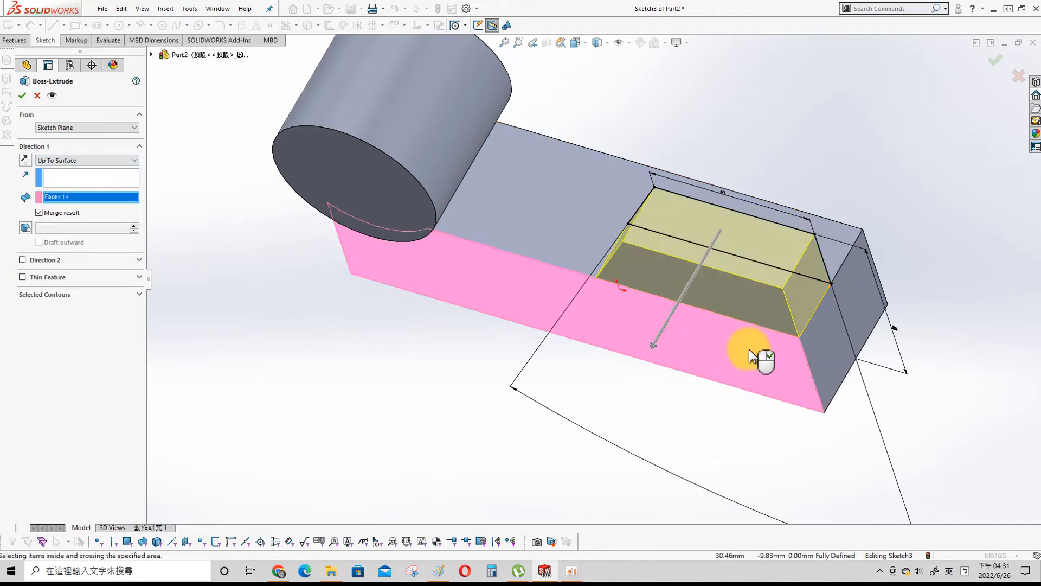
pyautogui.click(24, 264)
pyautogui.moveTo(244, 274); pyautogui.dragTo(929, 242, button='middle')
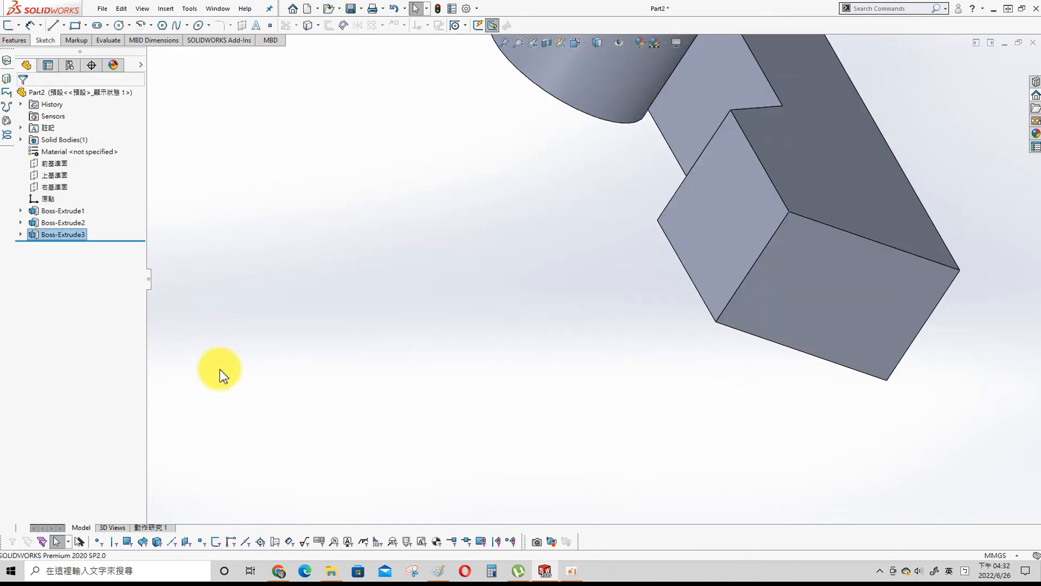
# - Start a sketch on the block's front face and draw a full-height rectangle about 24 mm wide at its right end
pyautogui.moveTo(201, 385); pyautogui.dragTo(466, 287, button='middle')
pyautogui.scroll(2, 820, 251)
pyautogui.moveTo(819, 250); pyautogui.dragTo(774, 155, button='middle')
pyautogui.click(733, 283)
pyautogui.click(784, 244)
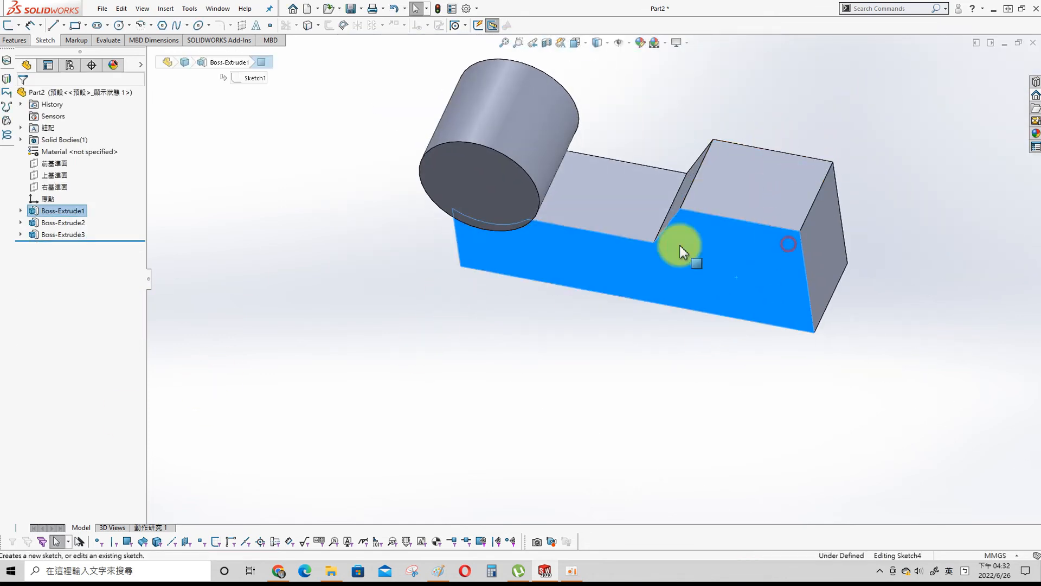
pyautogui.press('s')
pyautogui.click(467, 380)
pyautogui.press('s')
pyautogui.click(823, 131)
pyautogui.click(864, 215)
pyautogui.click(765, 412)
# - Set the rectangle's width to 29 mm
pyautogui.press('s')
pyautogui.click(596, 183)
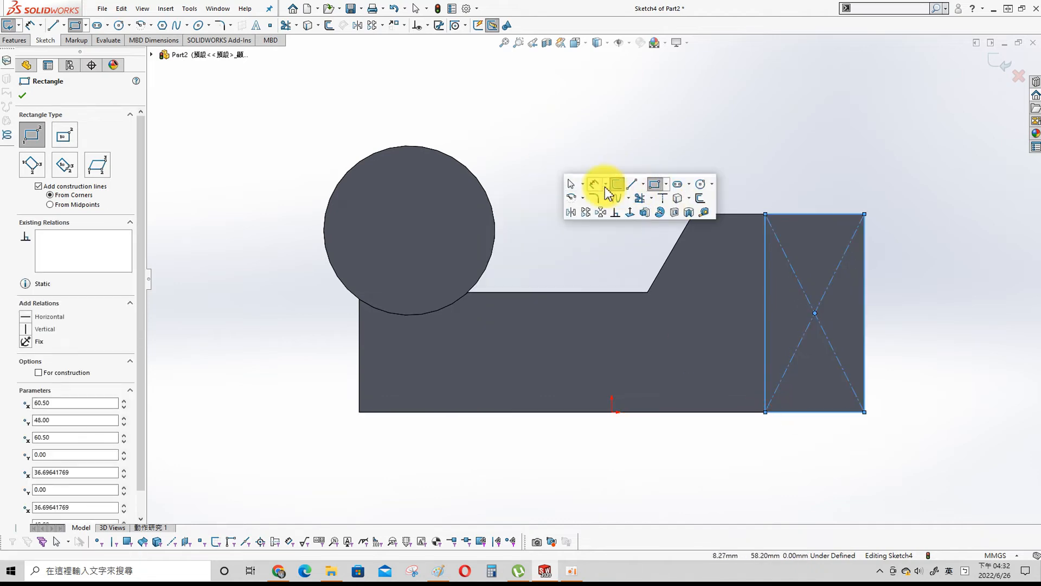
pyautogui.click(808, 215)
pyautogui.click(803, 164)
pyautogui.write('29')
pyautogui.press('Return')
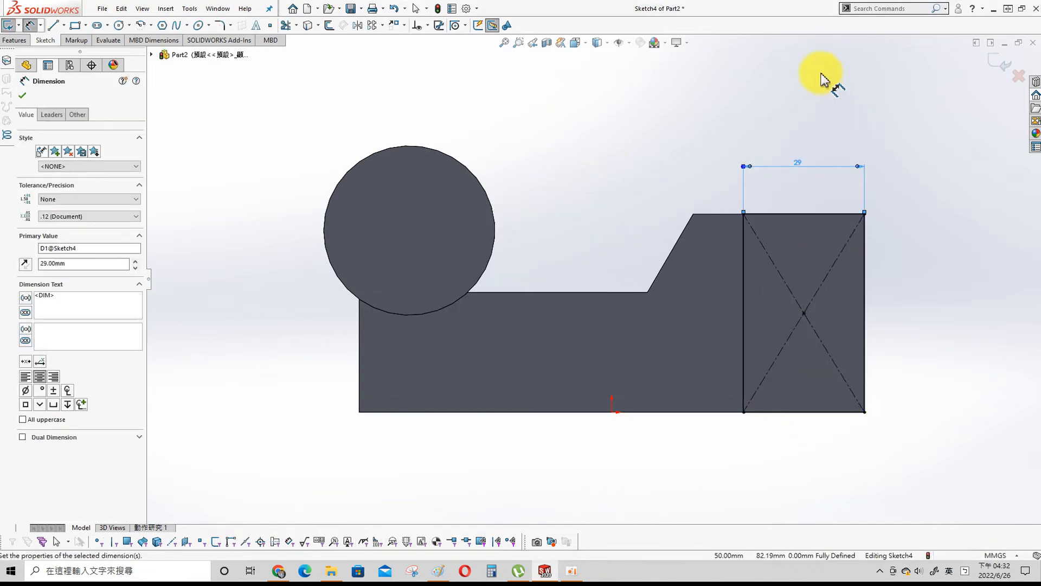
# - Cut-extrude the rectangle into the front of the block's right end
pyautogui.press('s')
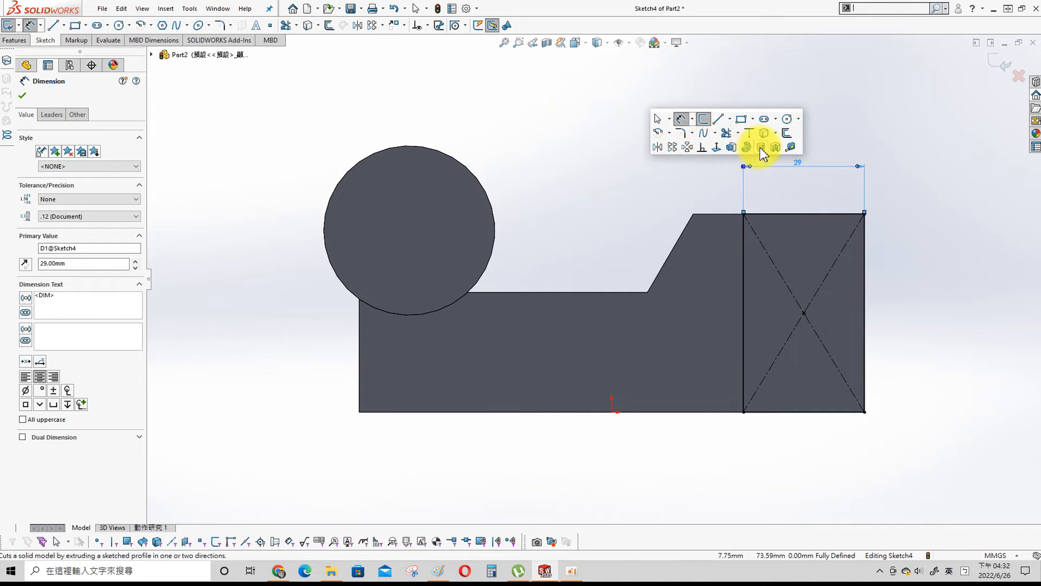
pyautogui.click(744, 145)
pyautogui.click(22, 95)
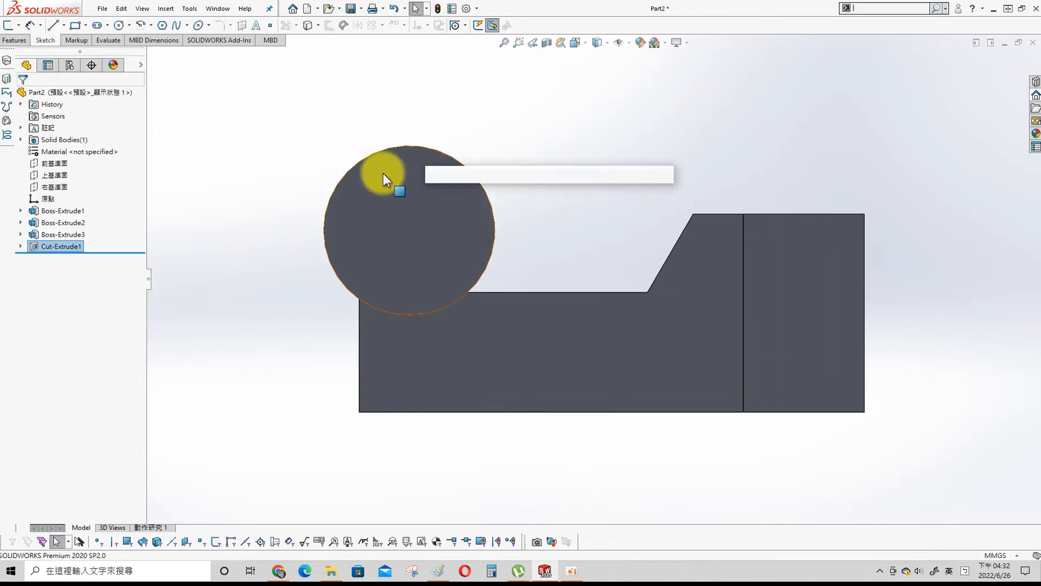
# - Mirror the extruded cut about the front plane
pyautogui.click(650, 175)
pyautogui.click(152, 54)
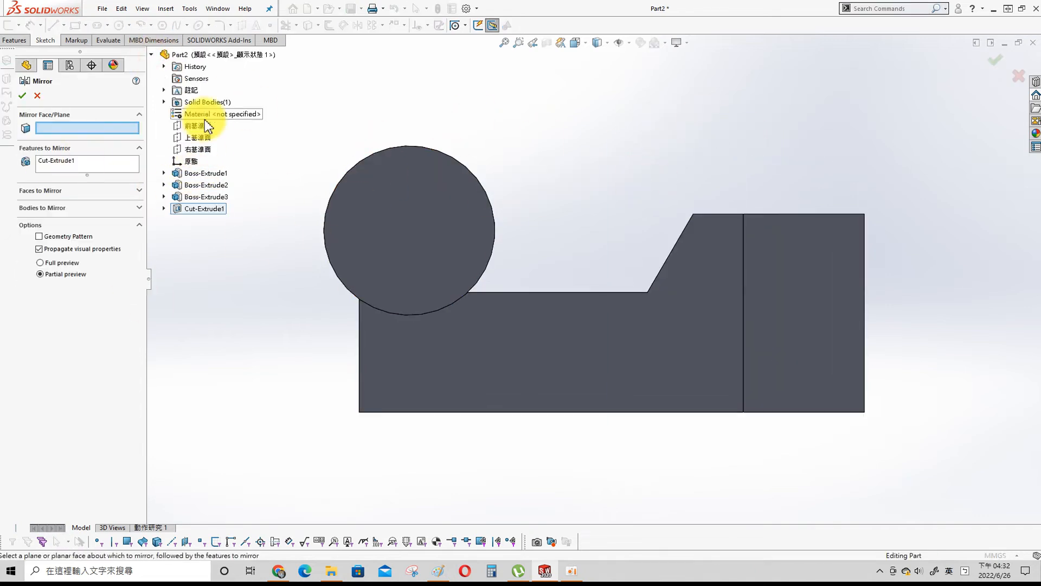
pyautogui.click(199, 126)
pyautogui.click(22, 96)
pyautogui.moveTo(552, 152); pyautogui.dragTo(153, 433, button='middle')
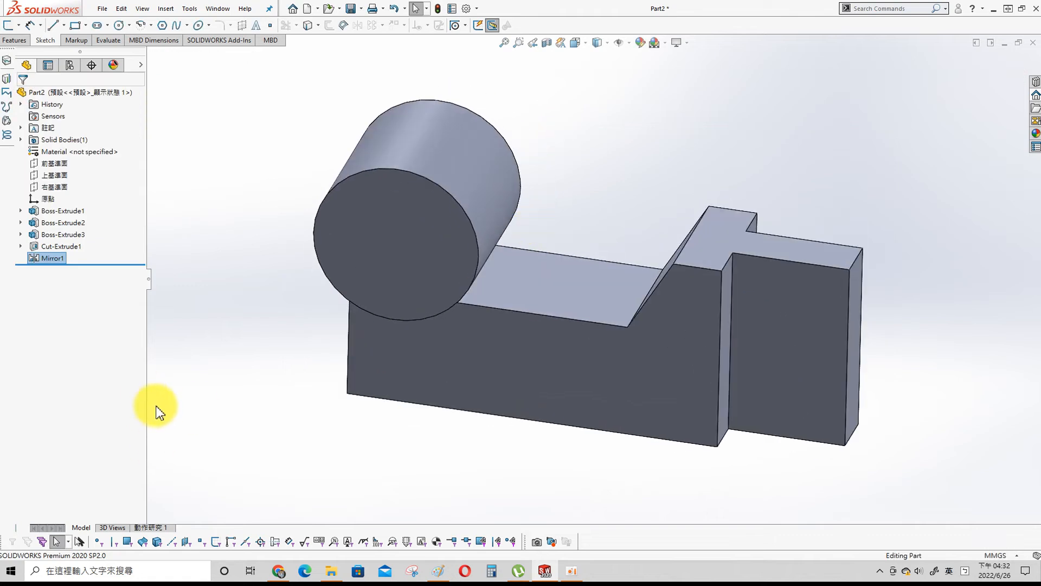
# - Start a sketch on the block's bottom face and draw a profile with one slanted end projecting from its long edge
pyautogui.moveTo(454, 333); pyautogui.dragTo(535, 209, button='middle')
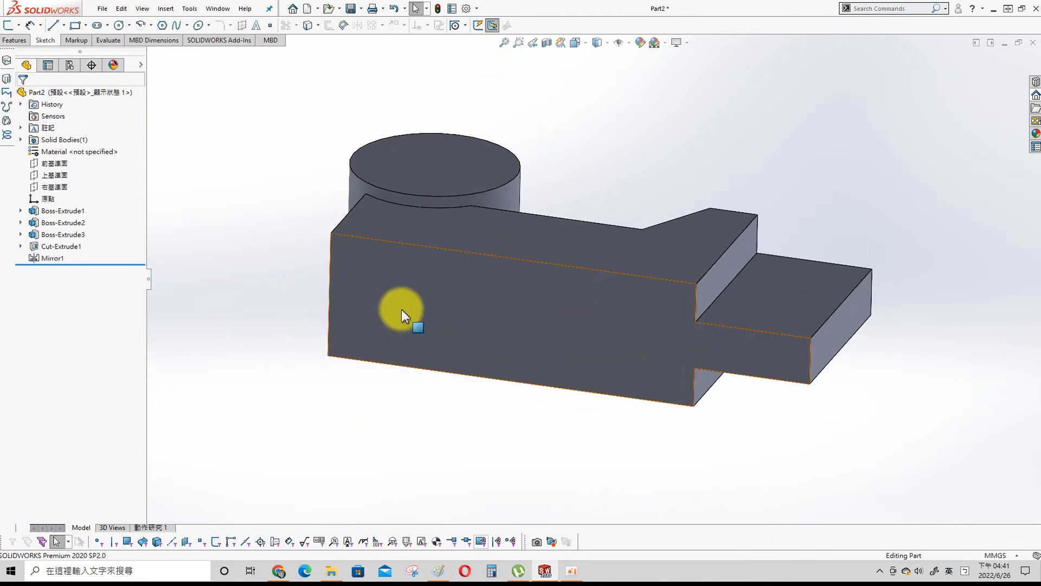
pyautogui.click(541, 337)
pyautogui.click(595, 307)
pyautogui.press('s')
pyautogui.click(220, 327)
pyautogui.click(542, 138)
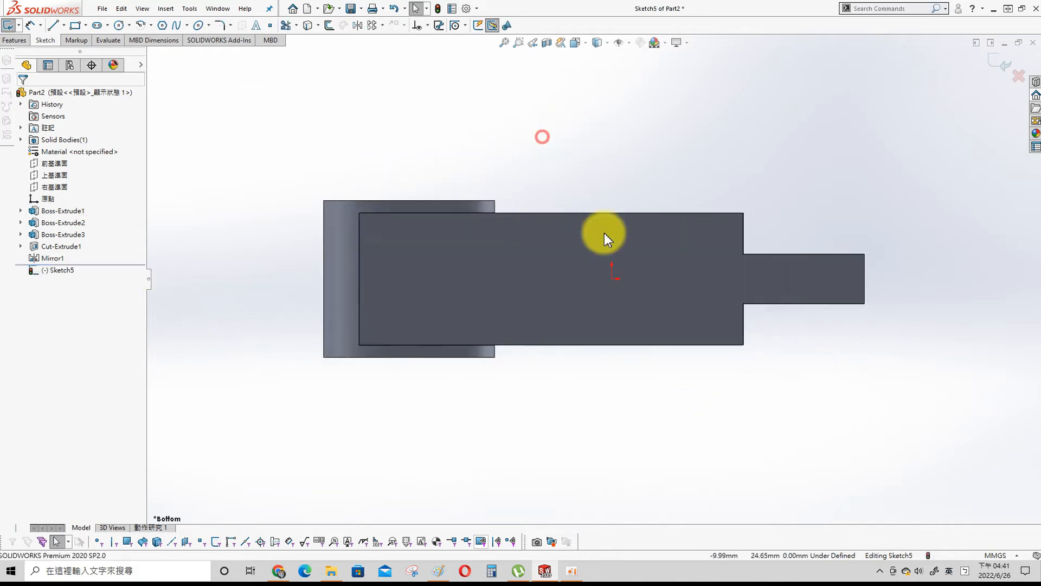
pyautogui.click(55, 25)
pyautogui.click(492, 292)
pyautogui.click(600, 233)
pyautogui.click(665, 291)
pyautogui.press('Escape')
# - Dimension the profile with a 26 mm outer edge, a 16 mm depth and a 16 mm horizontal run for the slanted end
pyautogui.press('s')
pyautogui.click(472, 135)
pyautogui.click(559, 233)
pyautogui.click(548, 181)
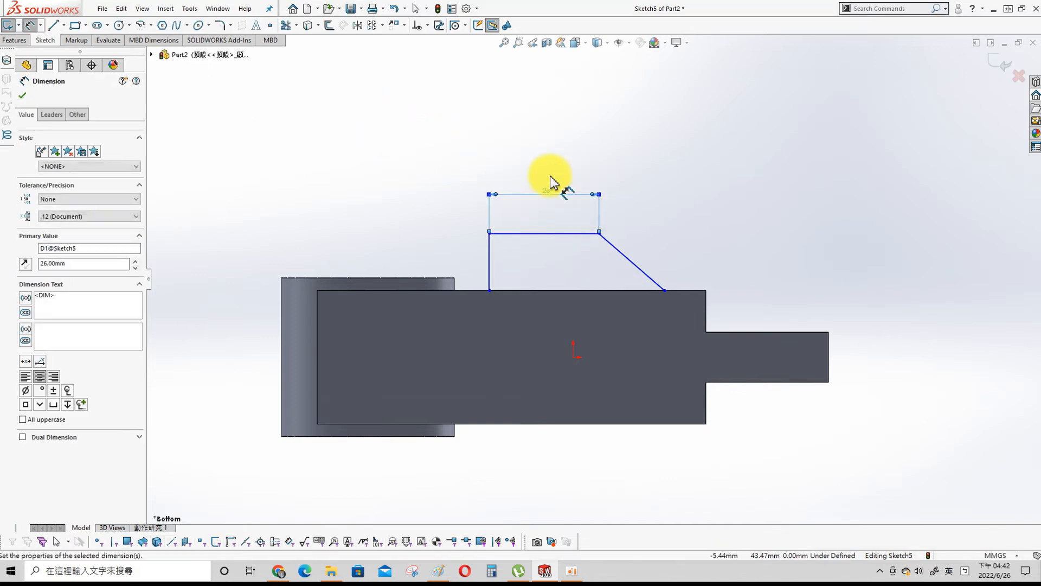
pyautogui.click(489, 274)
pyautogui.click(413, 192)
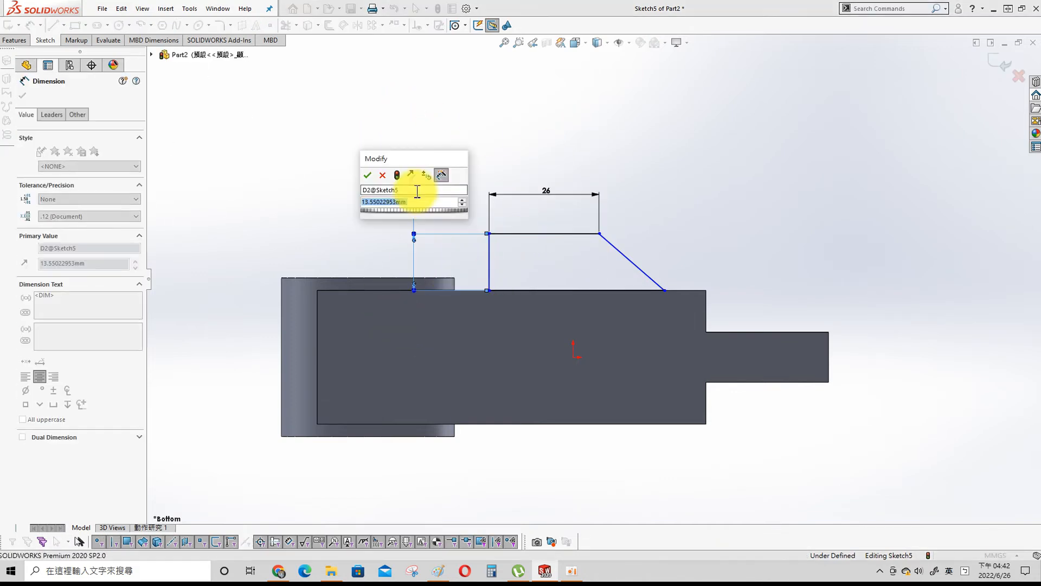
pyautogui.write('16')
pyautogui.press('Return')
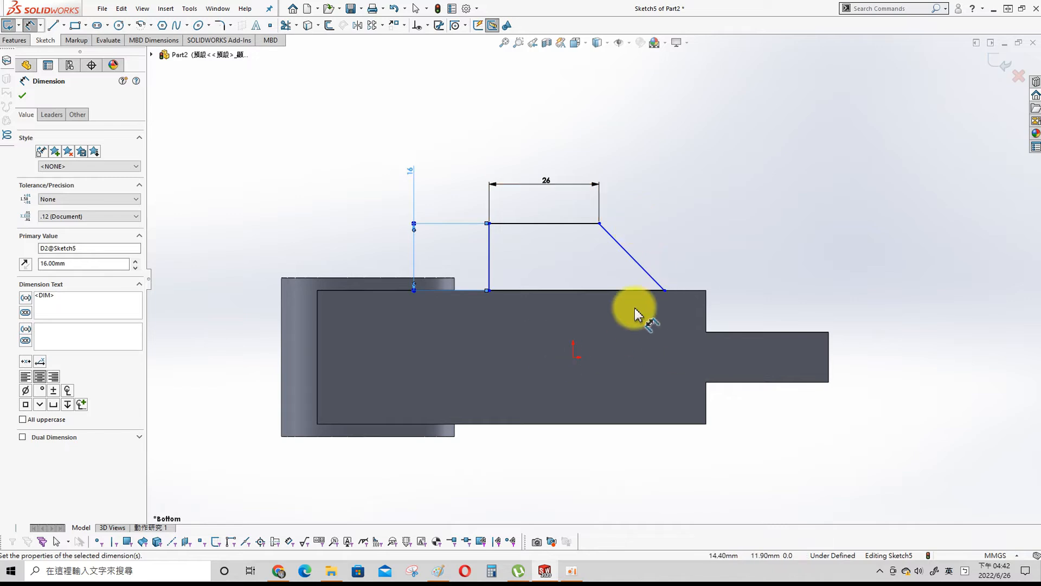
pyautogui.click(638, 262)
pyautogui.click(627, 182)
pyautogui.write('16')
pyautogui.press('Return')
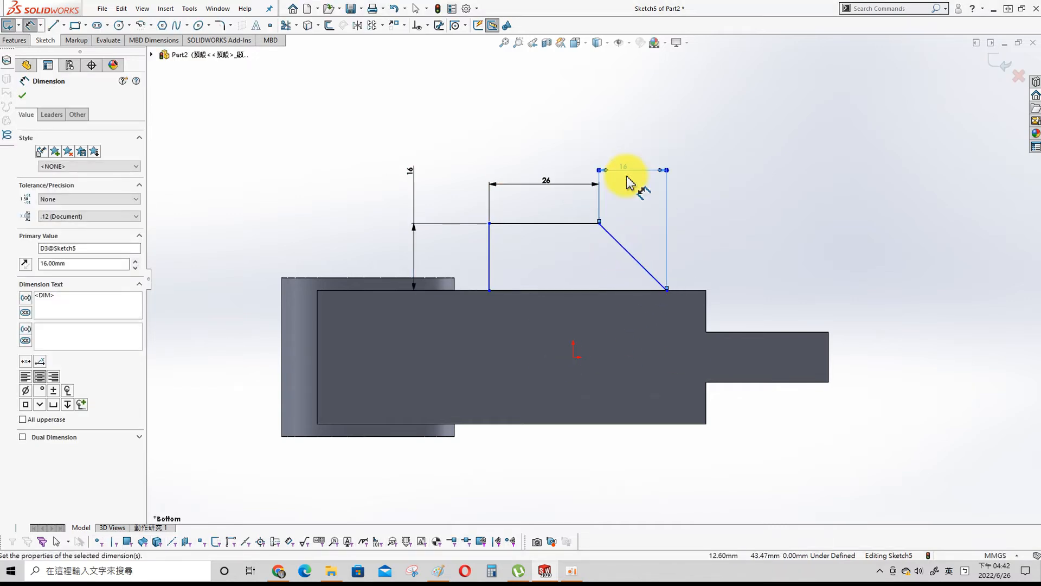
# - Set the distance from the block's cylinder-side end edge to the profile's straight end edge to 38 mm
pyautogui.click(322, 346)
pyautogui.click(491, 255)
pyautogui.click(414, 98)
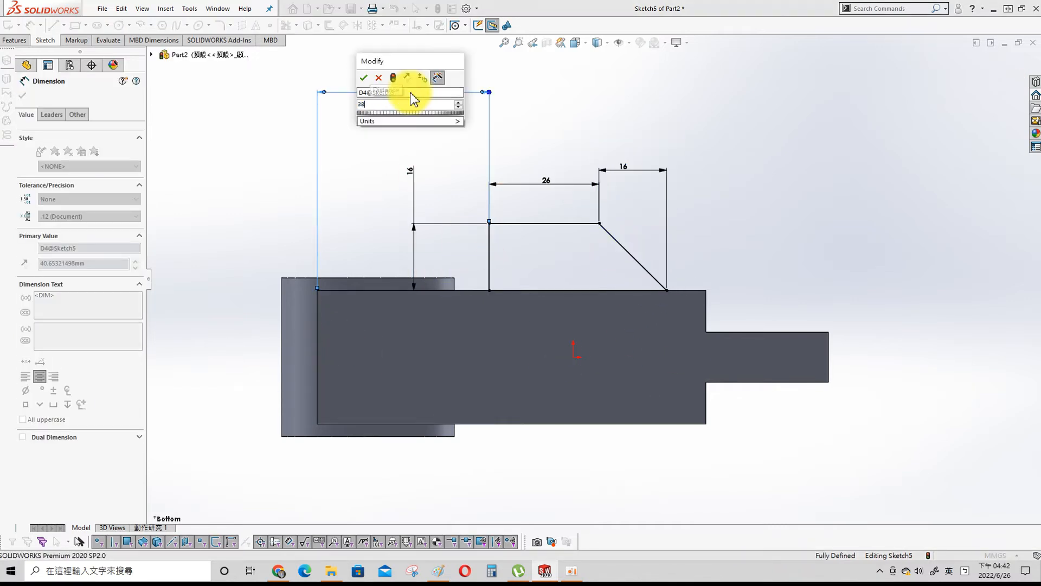
pyautogui.write('38')
pyautogui.press('Return')
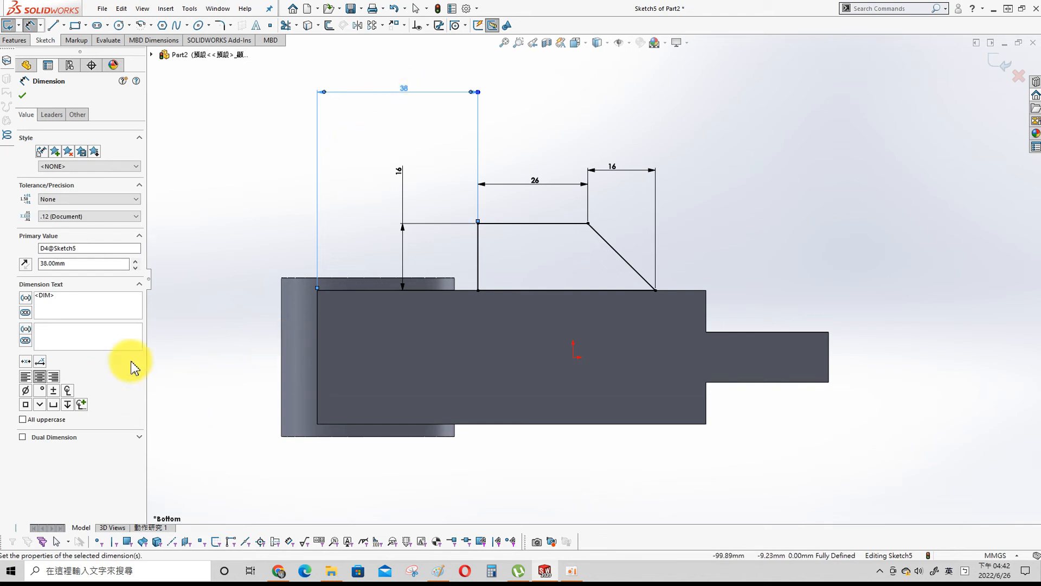
# - Extrude the profile 16 mm as a boss in the reversed direction, upward along the block's side
pyautogui.moveTo(568, 259); pyautogui.dragTo(461, 446, button='middle')
pyautogui.scroll(3, 461, 445)
pyautogui.press('s')
pyautogui.click(604, 328)
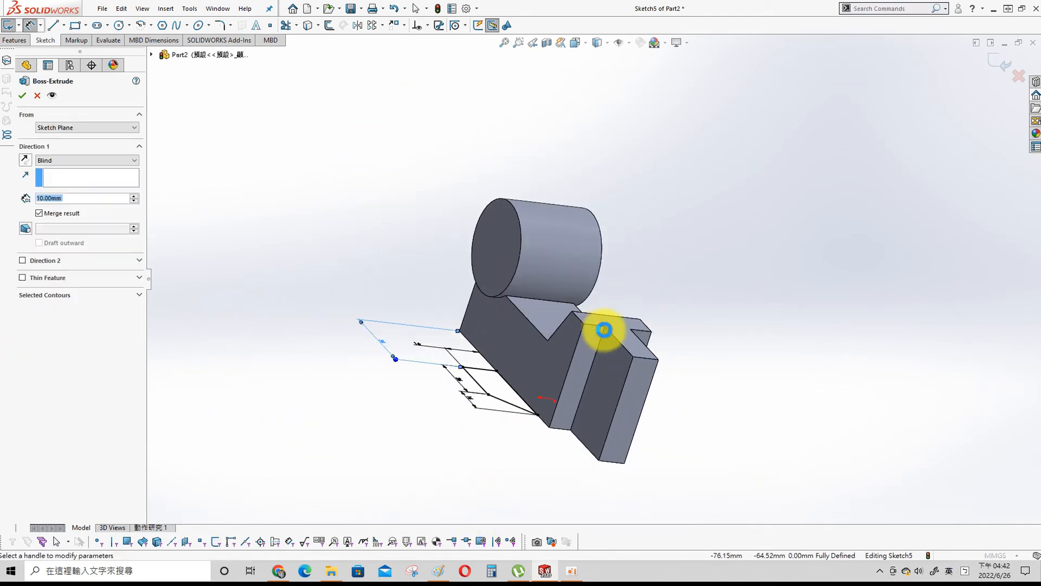
pyautogui.click(26, 161)
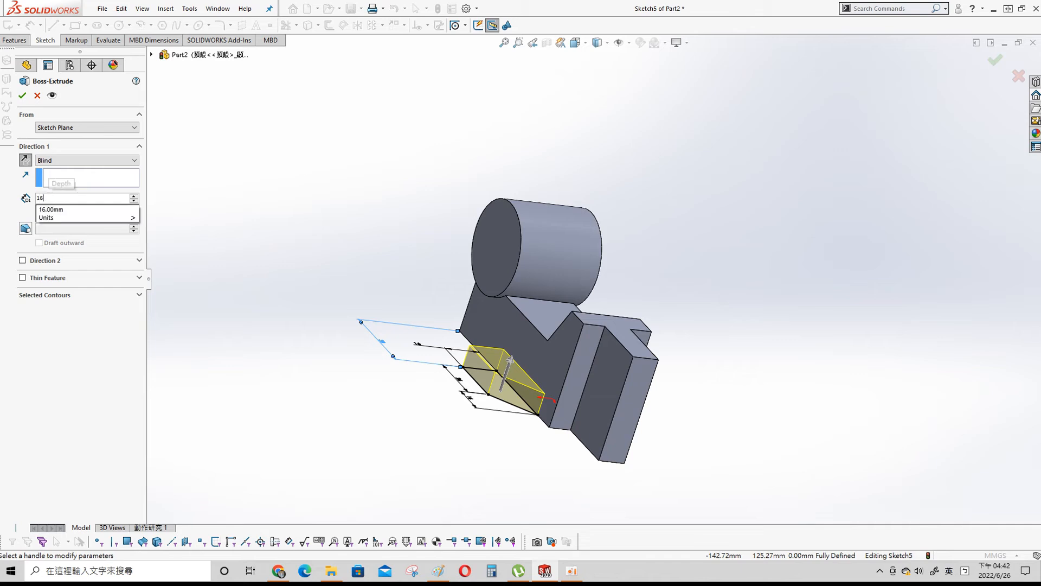
pyautogui.press('Return')
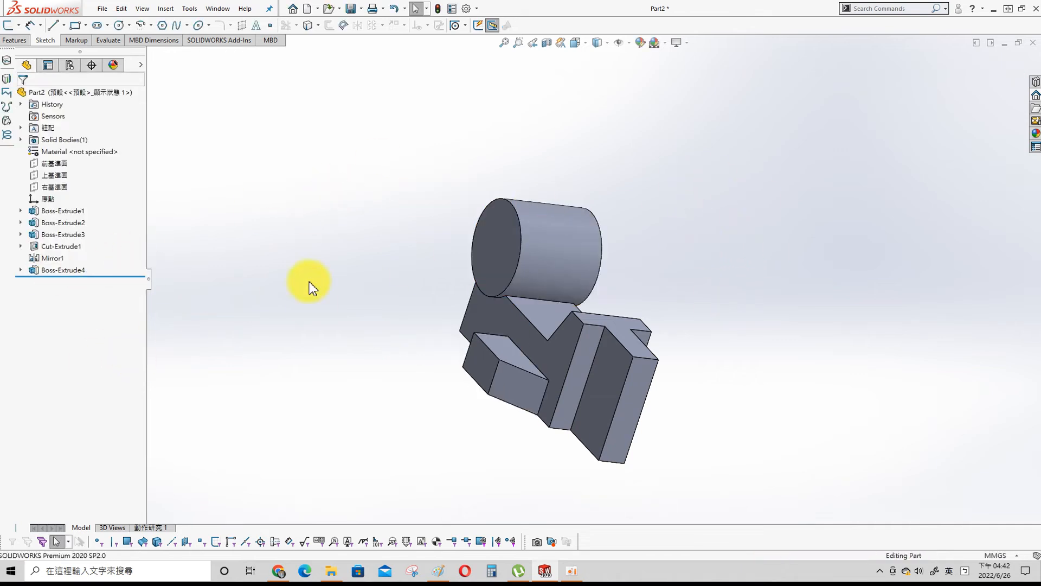
# - Start the Hole Wizard for a 6 mm dowel hole and place it on the side projection's top face
pyautogui.press('s')
pyautogui.click(424, 272)
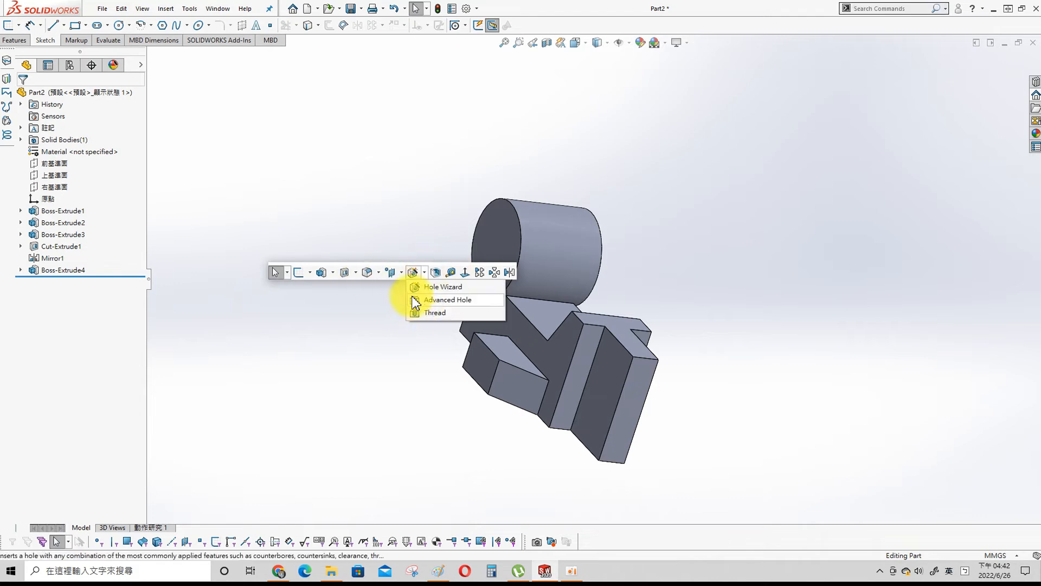
pyautogui.click(433, 310)
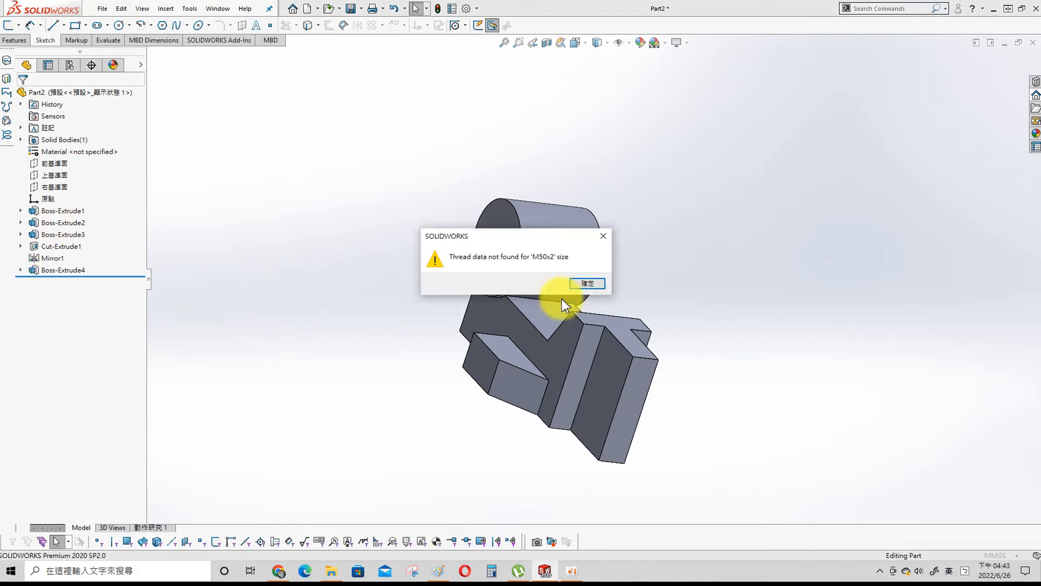
pyautogui.click(586, 283)
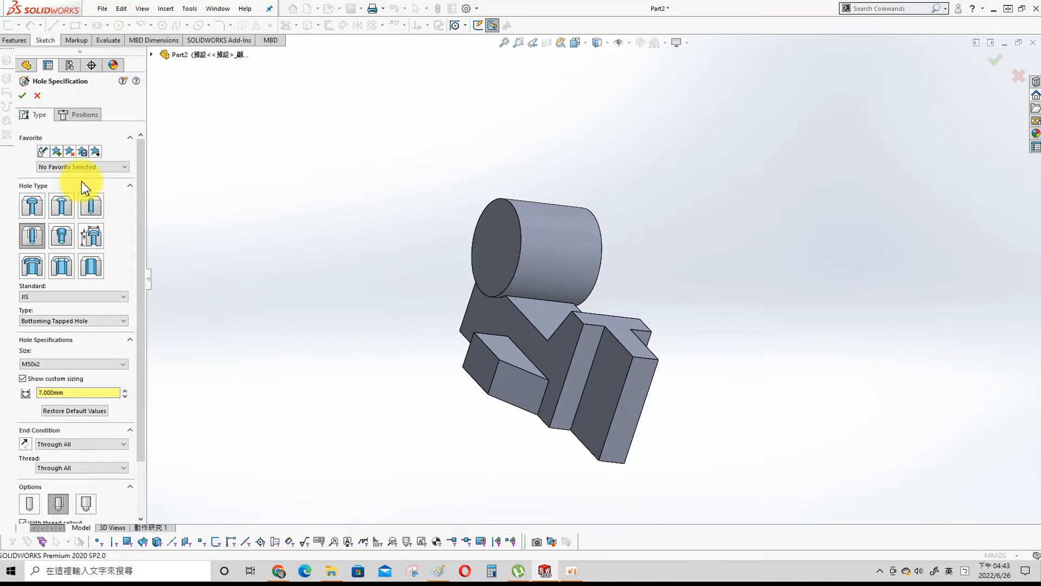
pyautogui.click(123, 364)
pyautogui.click(56, 436)
pyautogui.click(80, 113)
pyautogui.click(499, 346)
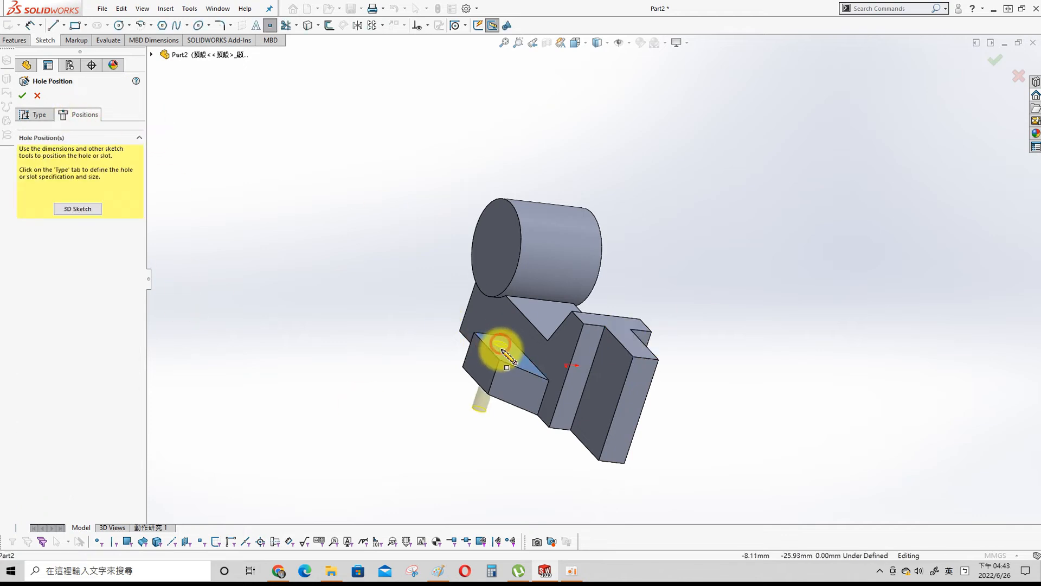
# - View the hole's face straight on and set the hole centre's vertical distance from the origin to 24 mm
pyautogui.press('s')
pyautogui.click(392, 123)
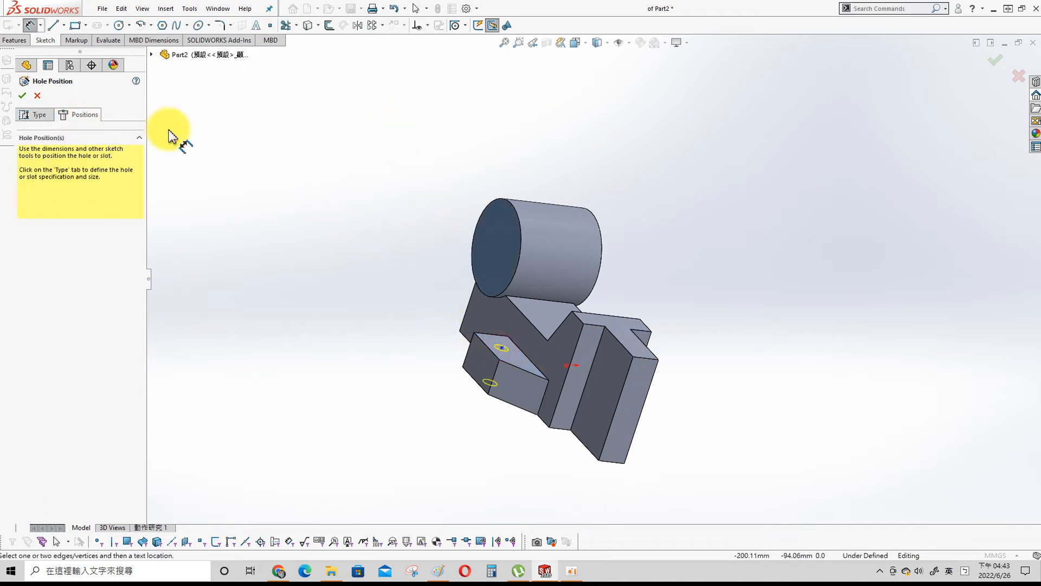
pyautogui.press('s')
pyautogui.click(438, 206)
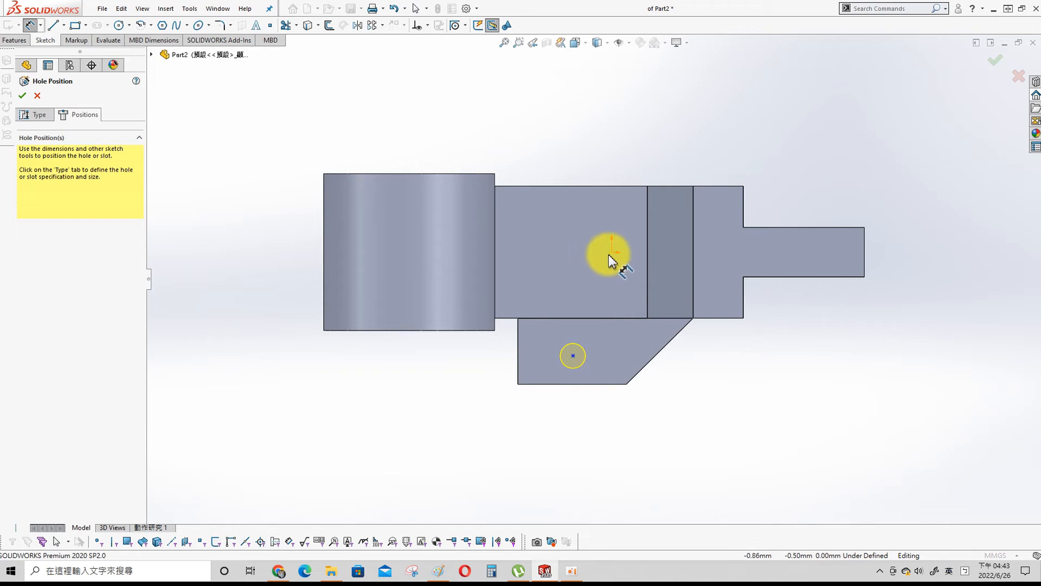
pyautogui.click(611, 253)
pyautogui.click(573, 355)
pyautogui.click(733, 320)
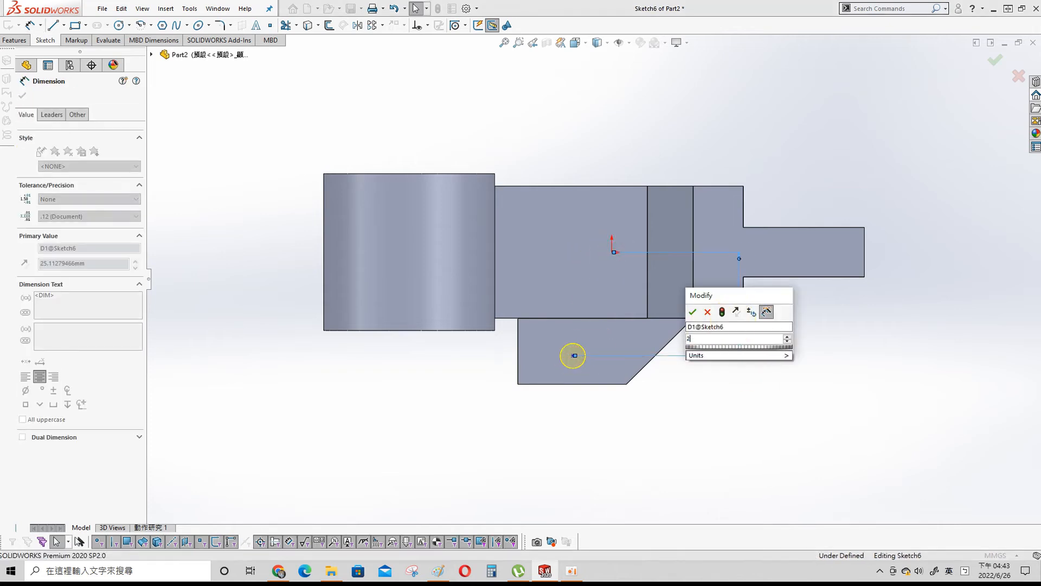
pyautogui.press('Return')
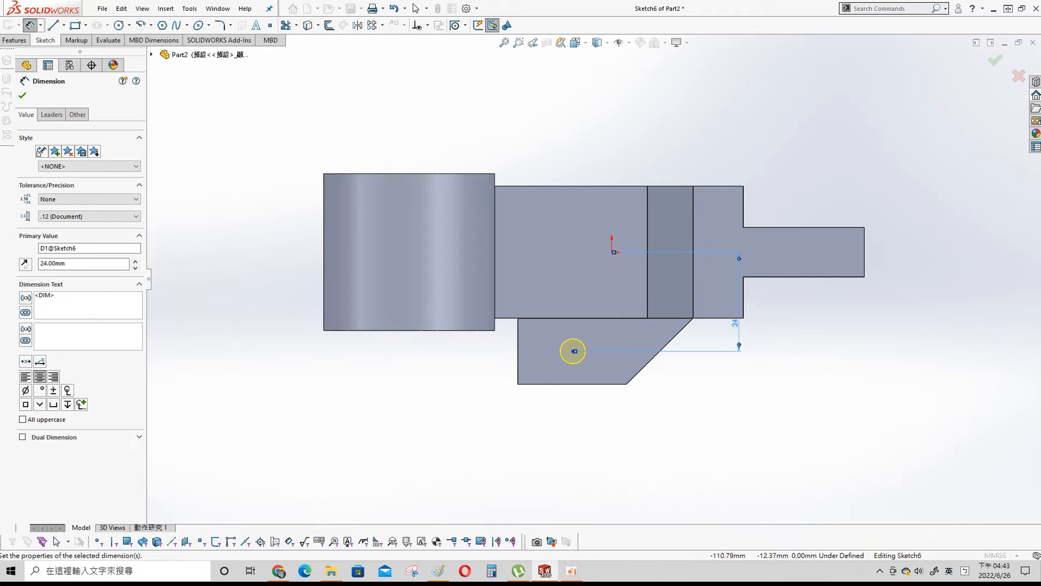
# - Check the practice drawing, locate the hole centre 13 mm from the projection's straight end edge and finish the hole
pyautogui.moveTo(0, 84)
pyautogui.mouseDown()
pyautogui.moveTo(295, 78)
pyautogui.moveTo(402, 58)
pyautogui.mouseUp()
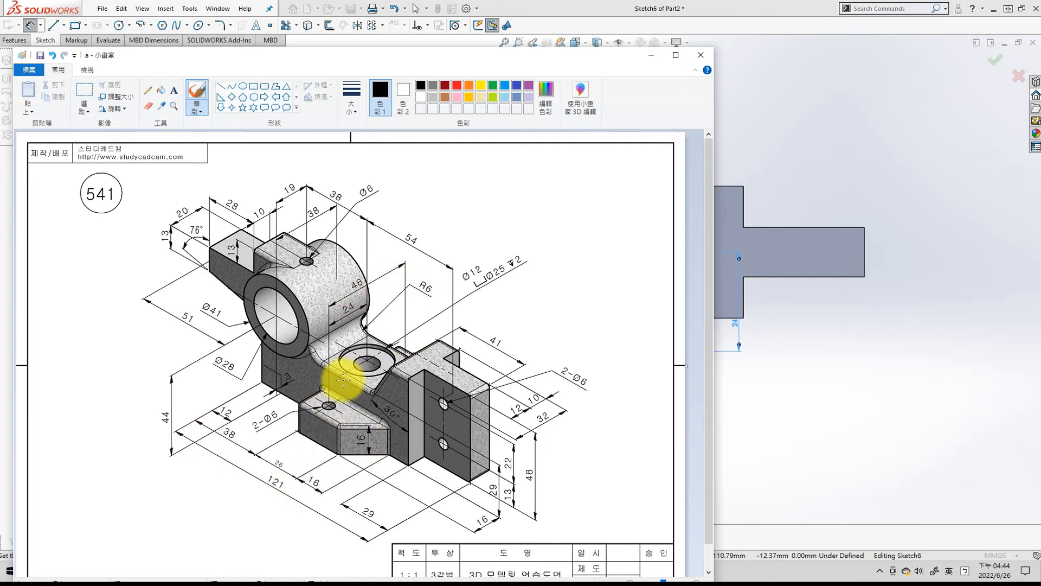
pyautogui.moveTo(472, 60); pyautogui.dragTo(0, 130)
pyautogui.click(518, 368)
pyautogui.click(574, 352)
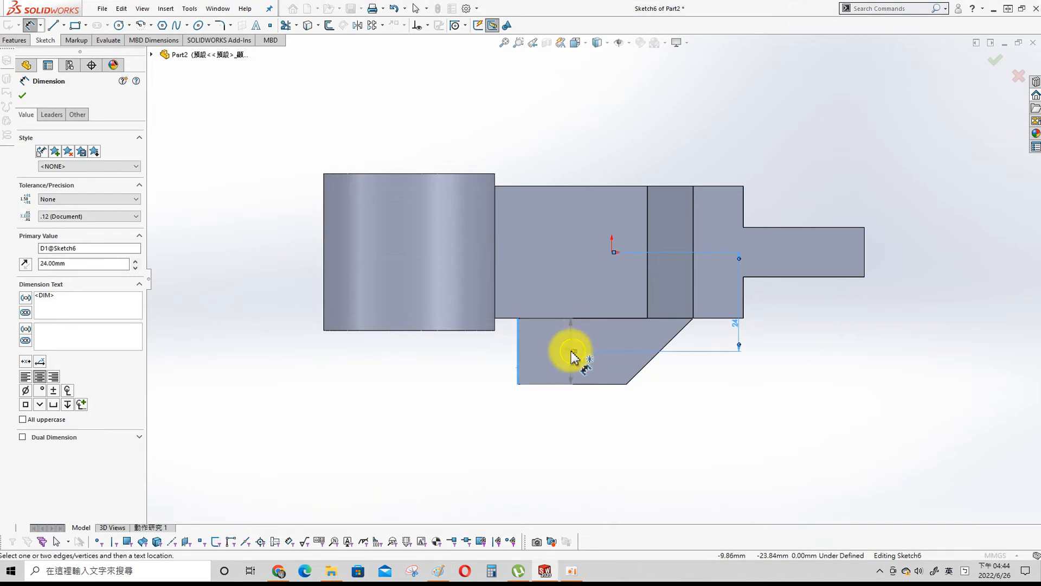
pyautogui.click(567, 400)
pyautogui.press('Return')
pyautogui.press('Escape')
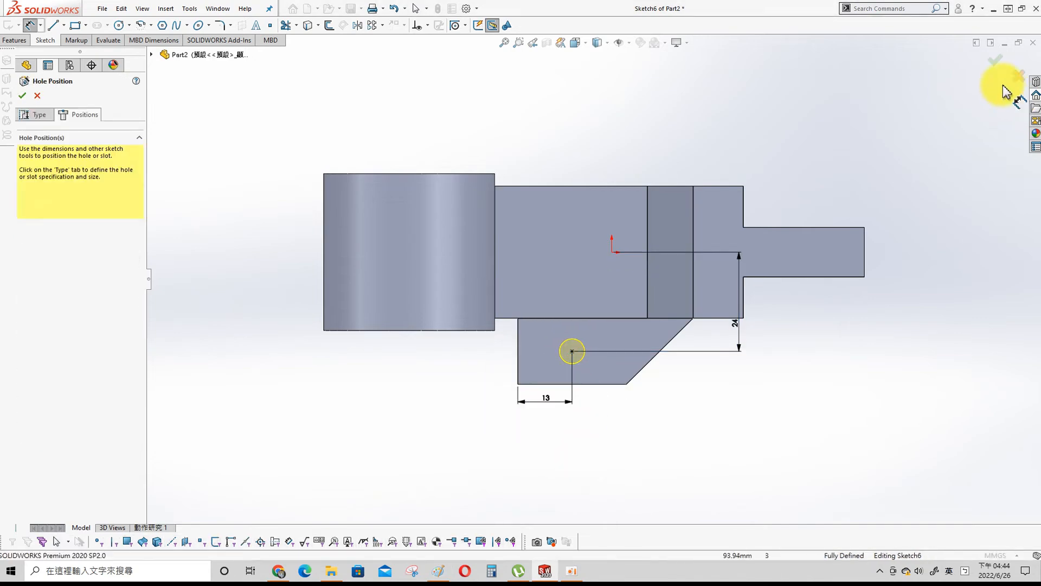
pyautogui.click(994, 59)
# - Mirror the side projection and its dowel hole about the front plane
pyautogui.moveTo(383, 347); pyautogui.dragTo(347, 325, button='middle')
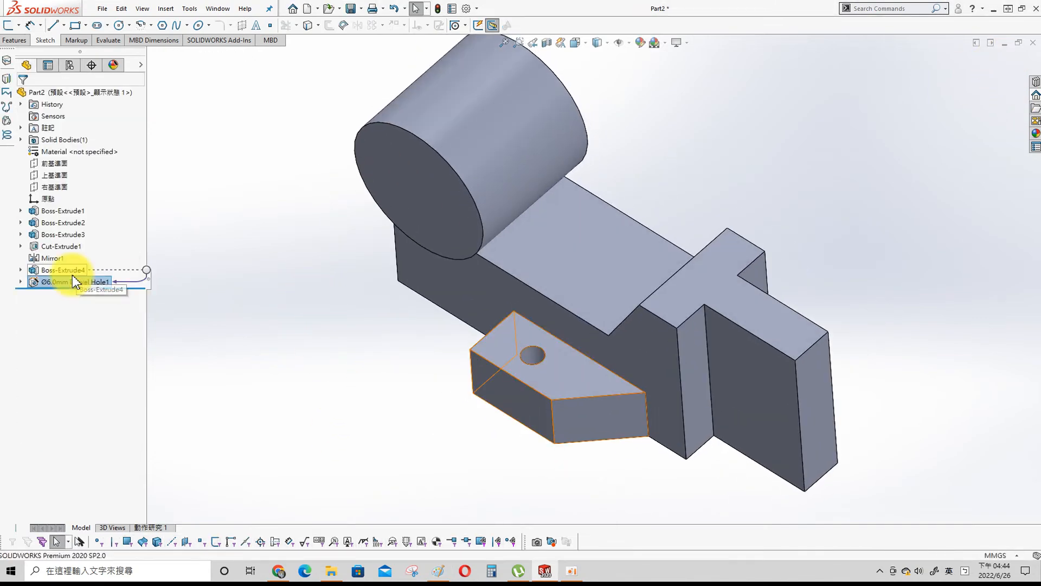
pyautogui.click(70, 272)
pyautogui.keyDown('ctrl'); pyautogui.click(101, 283); pyautogui.keyUp('ctrl')
pyautogui.press('s')
pyautogui.click(398, 273)
pyautogui.click(158, 54)
pyautogui.click(198, 126)
pyautogui.click(23, 96)
# - Fillet the edge where the cylinder meets the block's top face with a 6 mm radius
pyautogui.moveTo(677, 144); pyautogui.dragTo(662, 157, button='middle')
pyautogui.press('s')
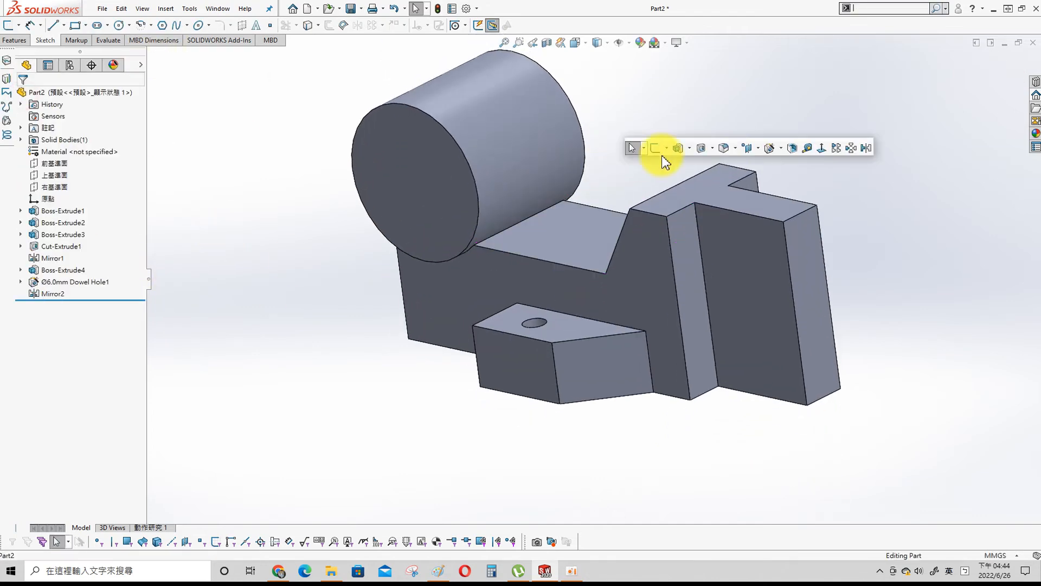
pyautogui.click(726, 148)
pyautogui.click(522, 221)
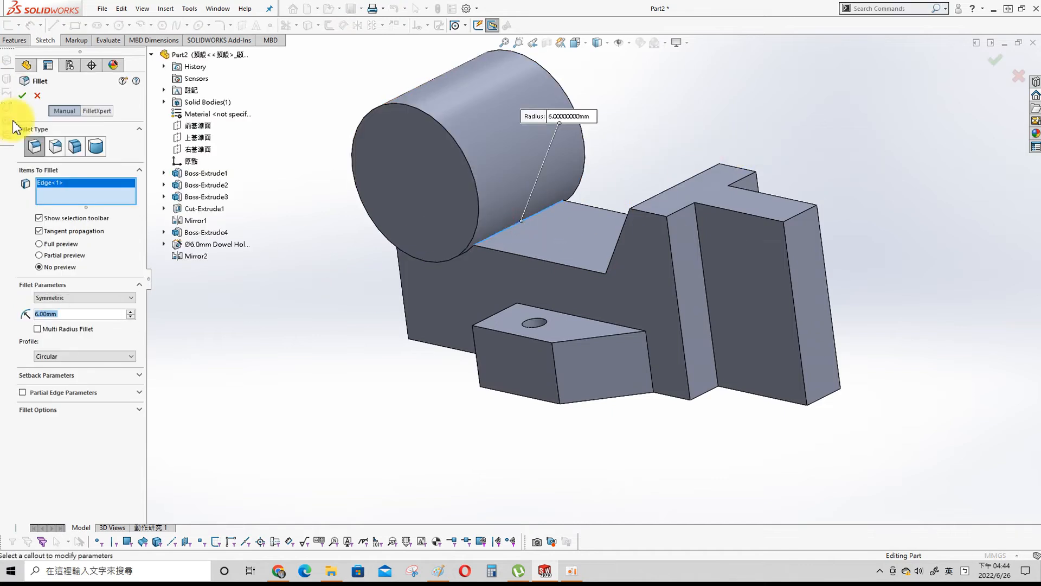
pyautogui.click(23, 97)
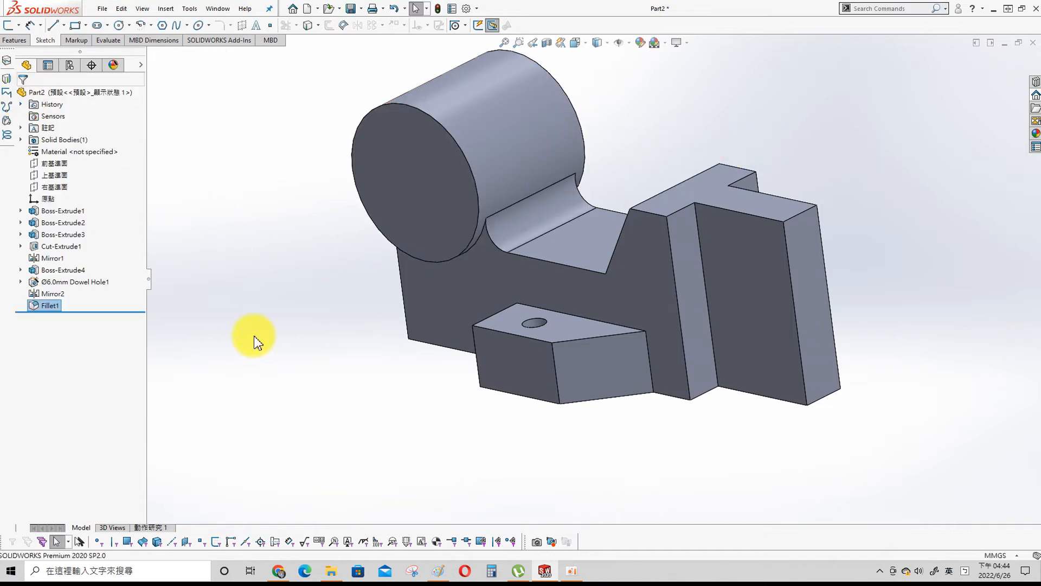
# - Sketch an open three-line arm profile on the front plane, from the cylinder's top point about 39 mm outward and back to its outer side
pyautogui.click(48, 165)
pyautogui.click(59, 142)
pyautogui.press('s')
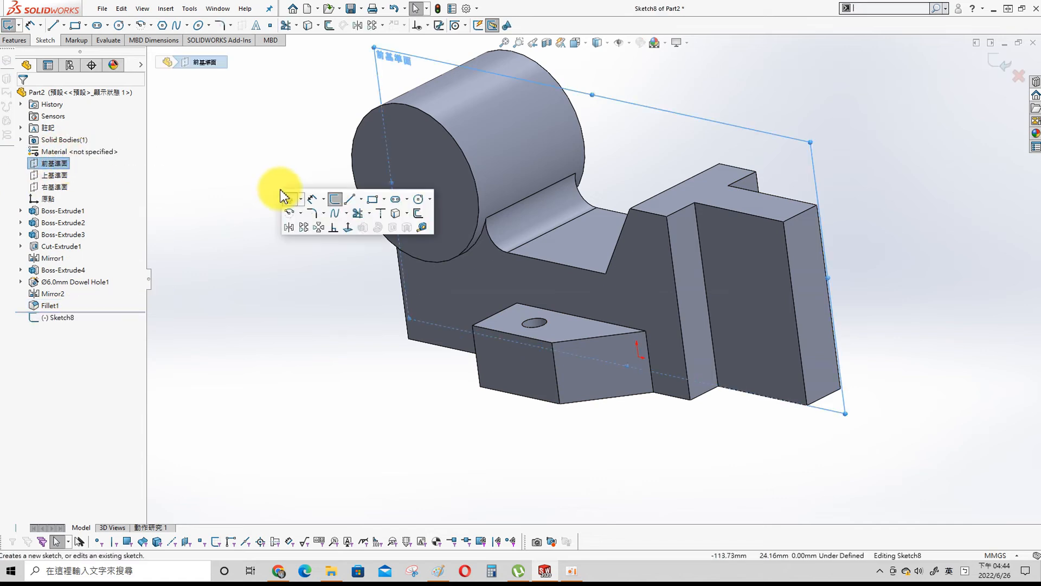
pyautogui.click(333, 230)
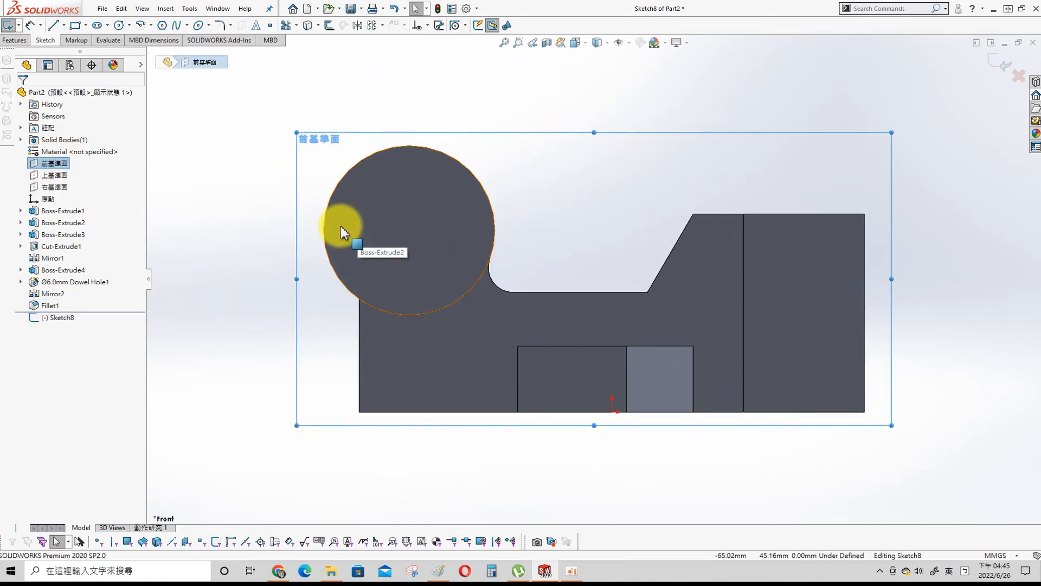
pyautogui.press('s')
pyautogui.click(399, 109)
pyautogui.click(409, 145)
pyautogui.click(246, 145)
pyautogui.click(247, 211)
pyautogui.click(326, 249)
pyautogui.press('Escape')
# - Convert the cylinder's circular edge into the sketch and trim it to the arc that closes the arm profile
pyautogui.press('s')
pyautogui.press('s')
pyautogui.click(611, 171)
pyautogui.moveTo(479, 132); pyautogui.dragTo(412, 233)
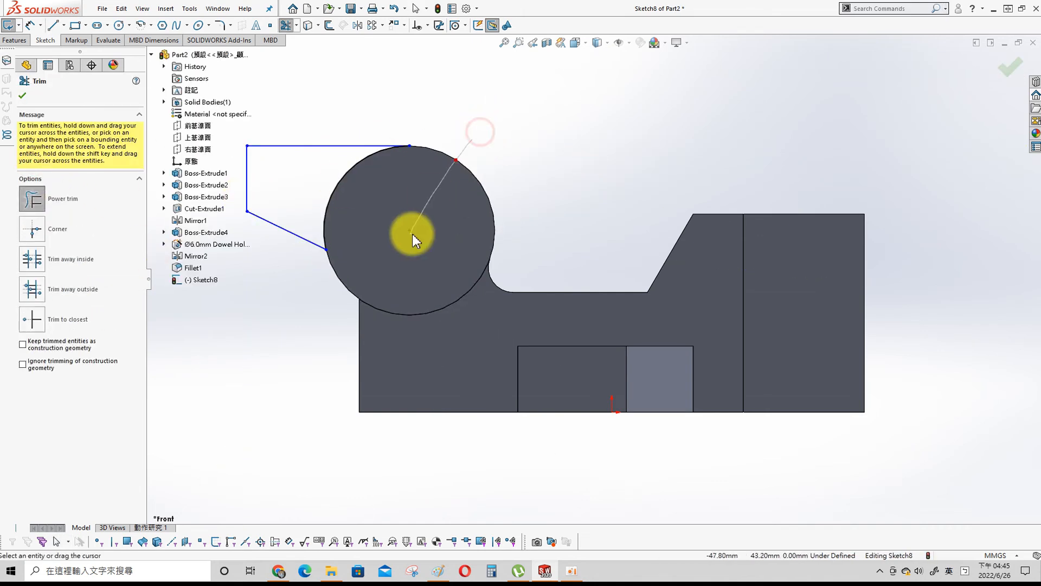
# - Make the arm profile's top line tangent to the cylinder's circle
pyautogui.press('s')
pyautogui.click(348, 145)
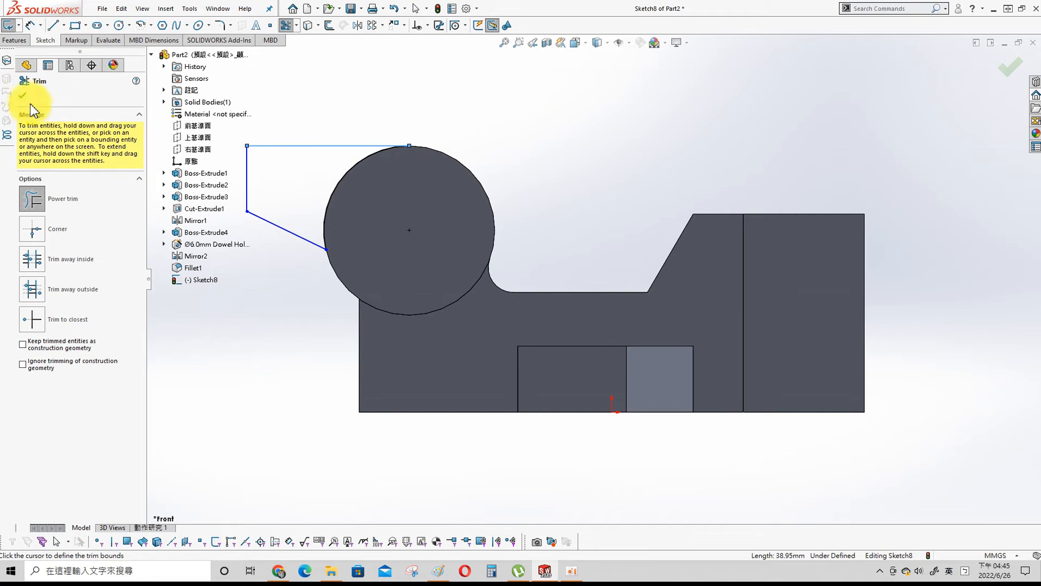
pyautogui.press('Escape')
pyautogui.press('s')
pyautogui.click(430, 157)
pyautogui.click(327, 146)
pyautogui.click(400, 154)
pyautogui.click(23, 209)
pyautogui.click(22, 95)
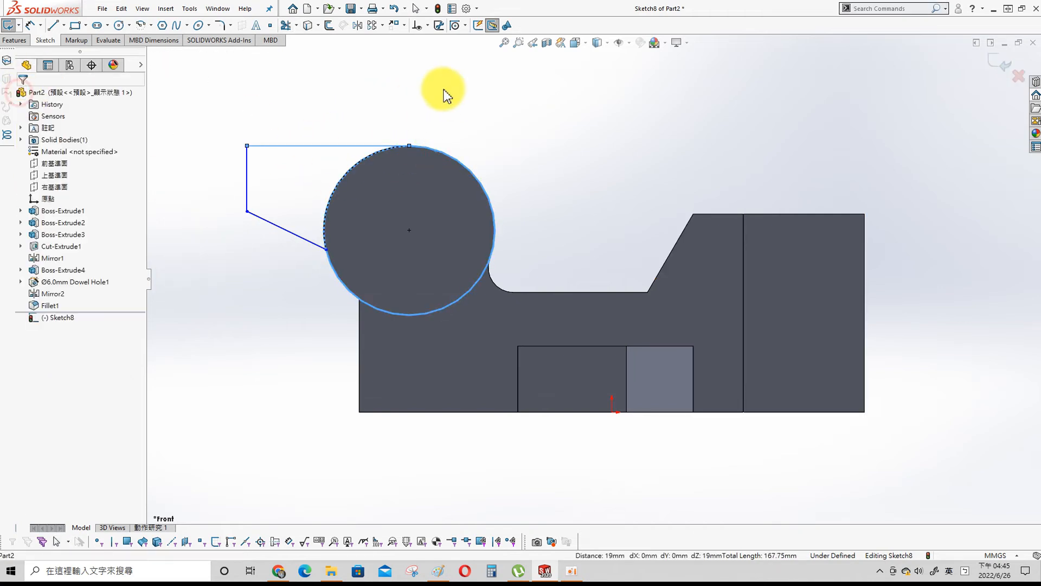
pyautogui.press('Escape')
# - Set the distance from the cylinder's centre to the arm's vertical end line to 51 mm
pyautogui.press('s')
pyautogui.click(372, 89)
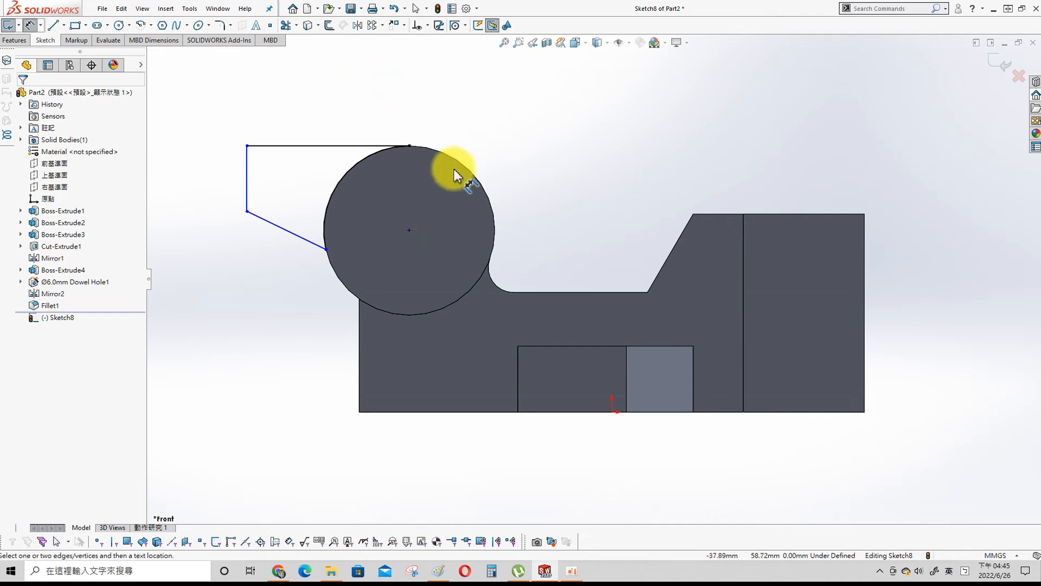
pyautogui.click(467, 175)
pyautogui.click(248, 166)
pyautogui.click(310, 99)
pyautogui.write('51')
pyautogui.press('Return')
# - Set the arm's vertical end line to 13 mm and its angle to the slanted lower line to 76°
pyautogui.click(197, 179)
pyautogui.click(168, 186)
pyautogui.write('13')
pyautogui.press('Return')
pyautogui.press('Escape')
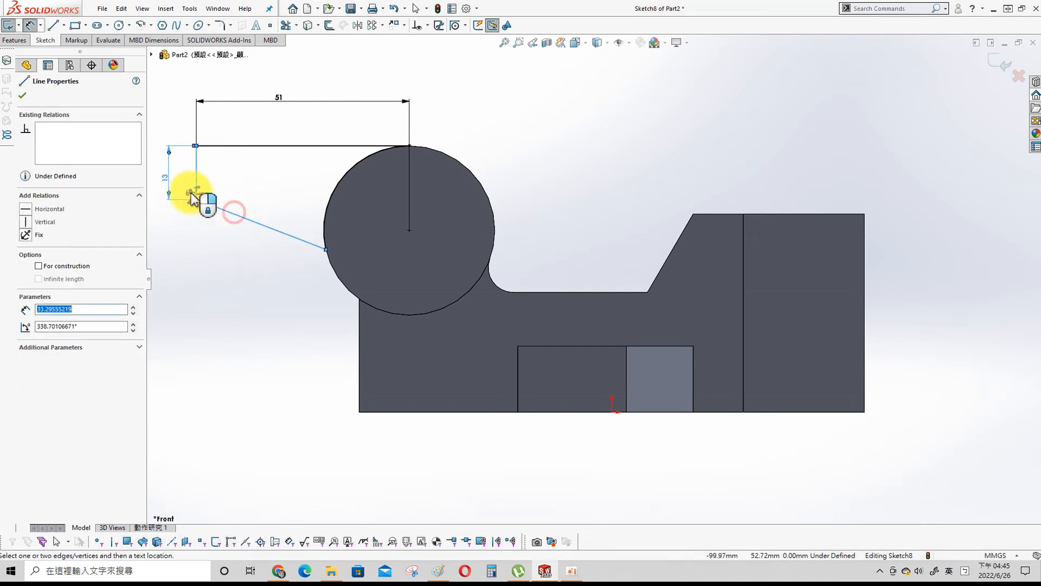
pyautogui.click(171, 179)
pyautogui.press('Return')
pyautogui.press('Escape')
# - Try to extrude the arm profile 20 mm as a mid-plane boss
pyautogui.moveTo(232, 295)
pyautogui.mouseDown(button='middle')
pyautogui.moveTo(258, 297)
pyautogui.moveTo(279, 251)
pyautogui.moveTo(325, 309)
pyautogui.mouseUp(button='middle')
pyautogui.press('s')
pyautogui.click(325, 309)
pyautogui.click(87, 160)
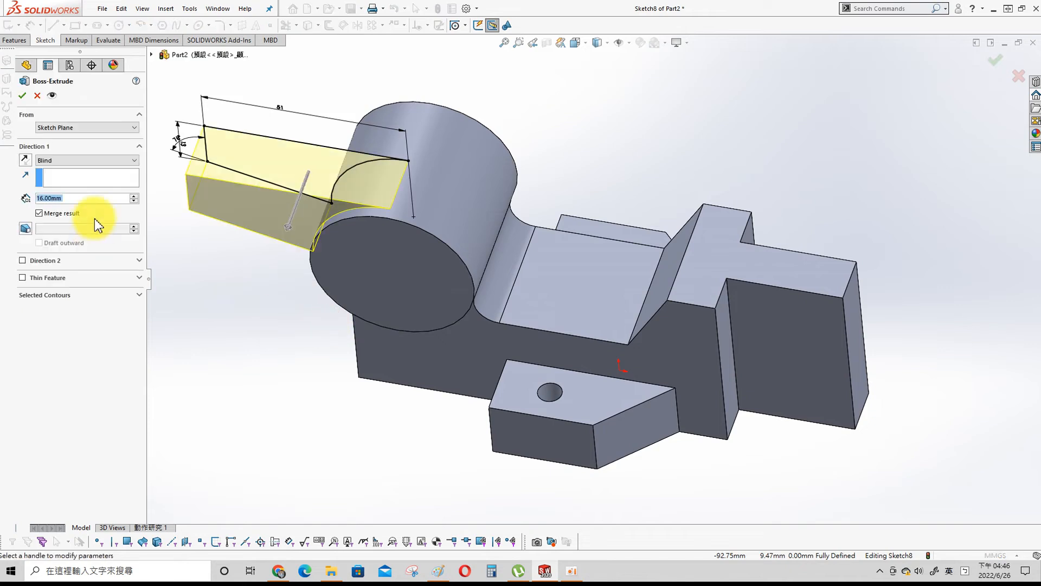
pyautogui.click(71, 212)
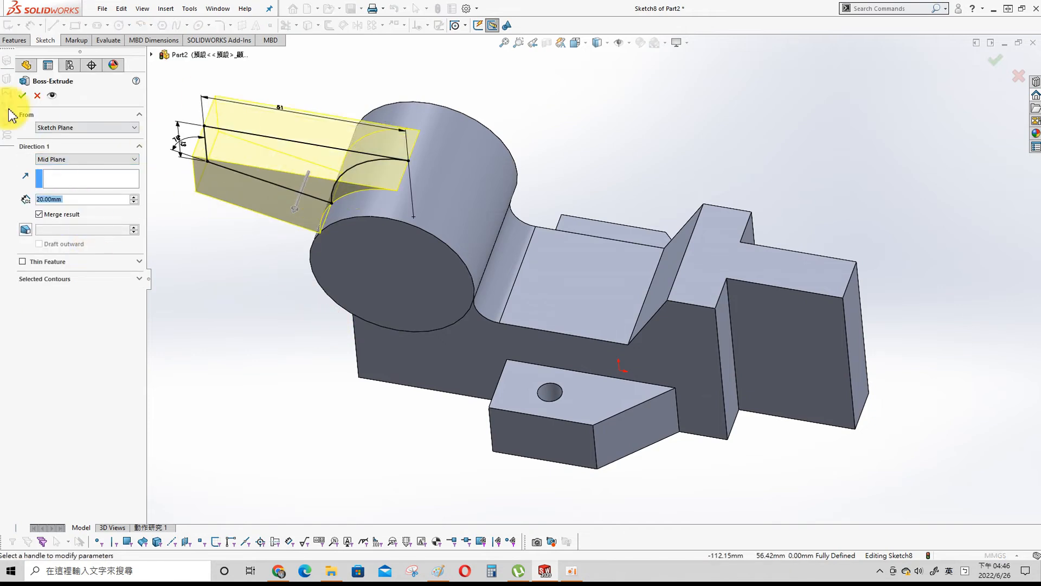
pyautogui.click(21, 99)
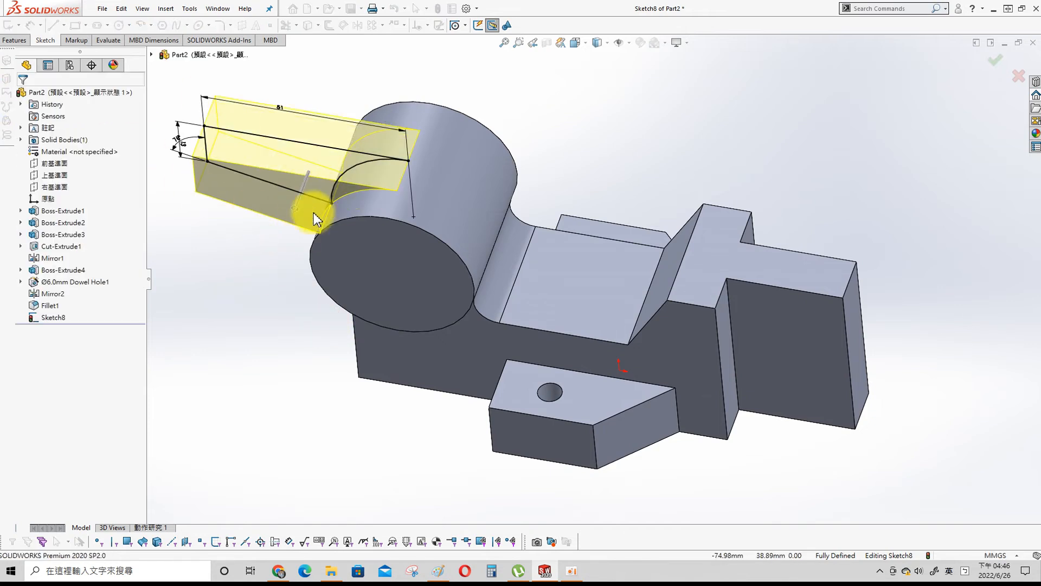
# - Extrude the arm profile as a mid-plane boss merged with the cylinder
pyautogui.press('s')
pyautogui.click(272, 274)
pyautogui.click(83, 159)
pyautogui.click(70, 211)
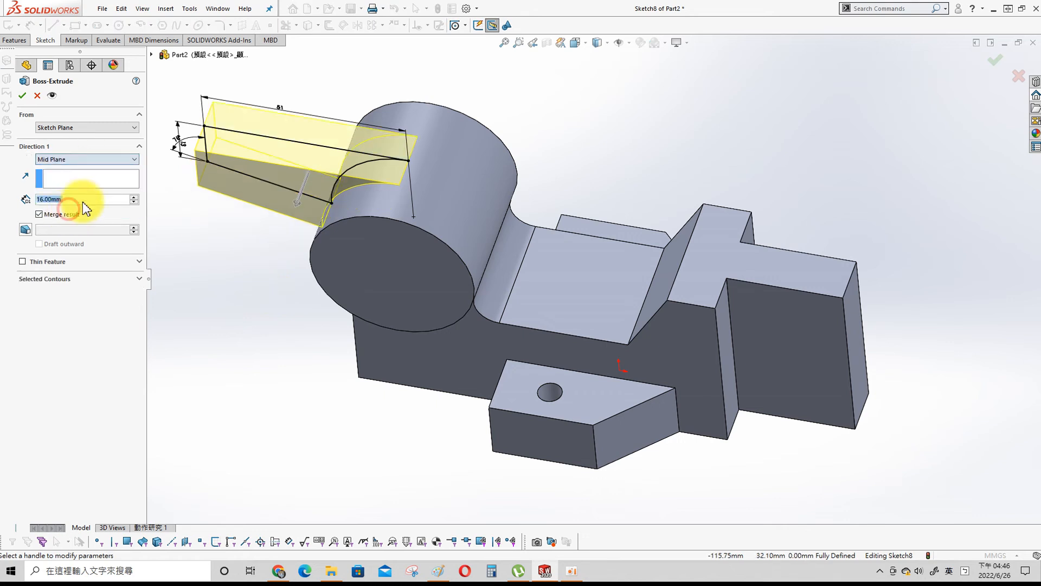
pyautogui.click(21, 95)
# - Set the arm's vertical end line in its profile sketch to 13+13 mm and rebuild the part
pyautogui.click(20, 317)
pyautogui.click(57, 329)
pyautogui.moveTo(173, 181); pyautogui.dragTo(179, 207)
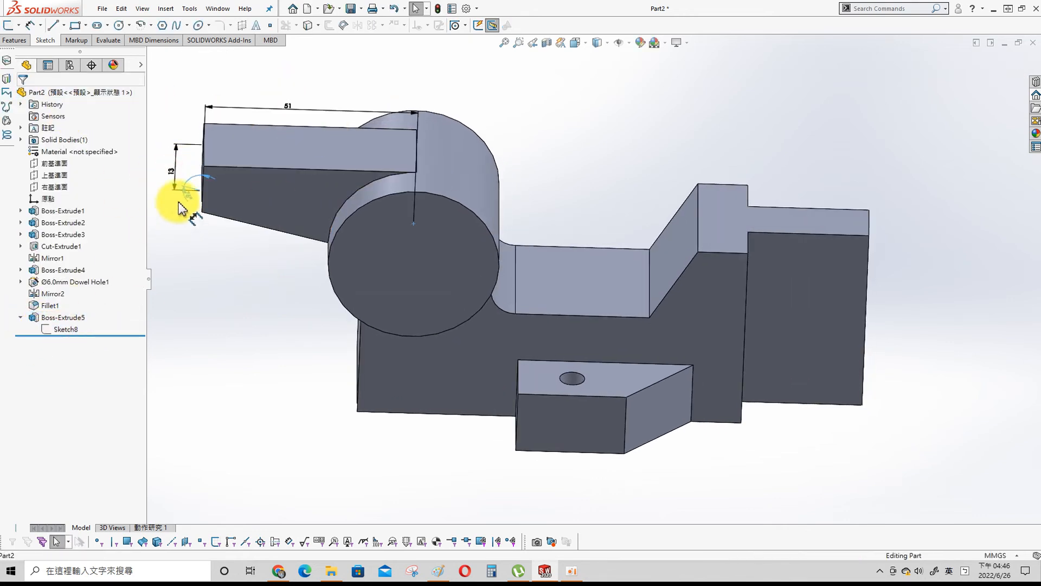
pyautogui.doubleClick(171, 170)
pyautogui.write('13+1')
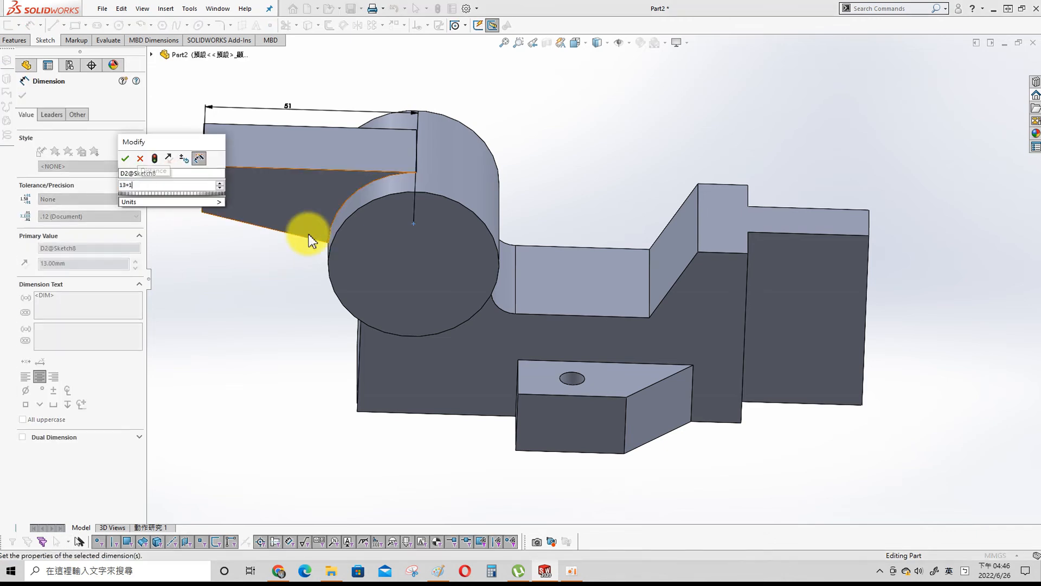
pyautogui.write('3')
pyautogui.press('Return')
pyautogui.click(205, 228)
pyautogui.click(437, 9)
# - Start a sketch on the front plane and draw a rectangle from the arm's upper outer corner into the arm
pyautogui.moveTo(409, 257)
pyautogui.mouseDown(button='middle')
pyautogui.moveTo(424, 176)
pyautogui.moveTo(411, 222)
pyautogui.mouseUp(button='middle')
pyautogui.click(54, 163)
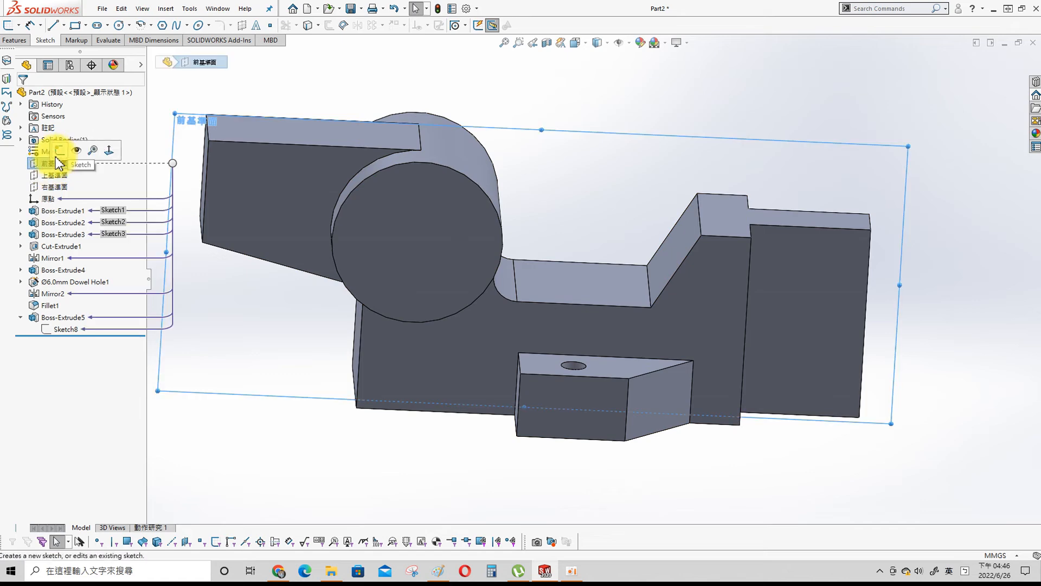
pyautogui.click(80, 144)
pyautogui.press('s')
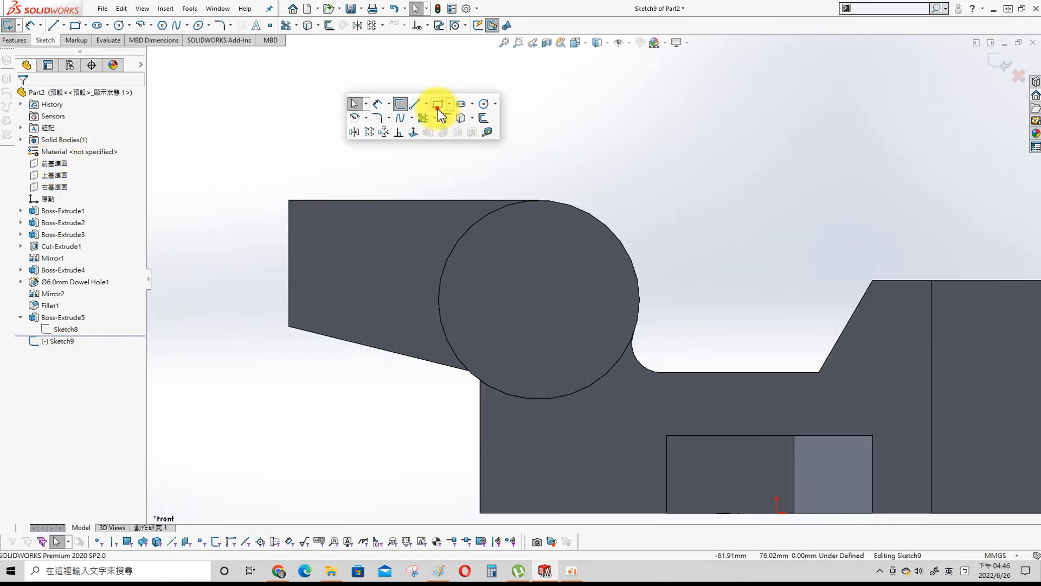
pyautogui.click(432, 106)
pyautogui.click(289, 200)
pyautogui.click(410, 267)
# - Set the rectangle's width to 28 mm and its height to 13 mm
pyautogui.press('s')
pyautogui.click(361, 170)
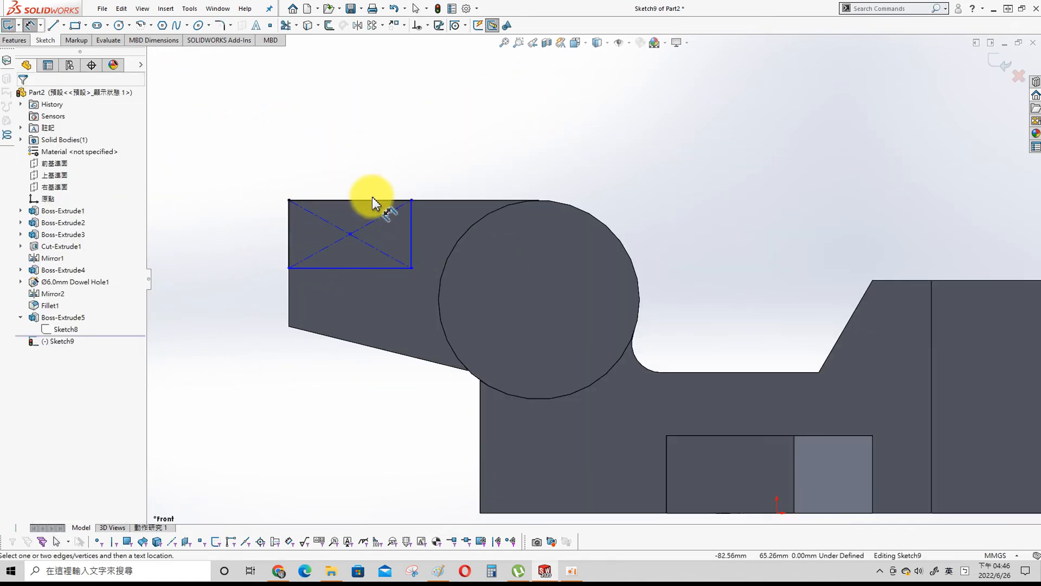
pyautogui.click(372, 200)
pyautogui.click(358, 170)
pyautogui.write('28')
pyautogui.press('Return')
pyautogui.click(425, 233)
pyautogui.click(215, 233)
pyautogui.write('13')
pyautogui.press('Return')
# - Cut the rectangle out of the arm across its full width on both sides of the front plane
pyautogui.press('s')
pyautogui.click(351, 279)
pyautogui.click(82, 160)
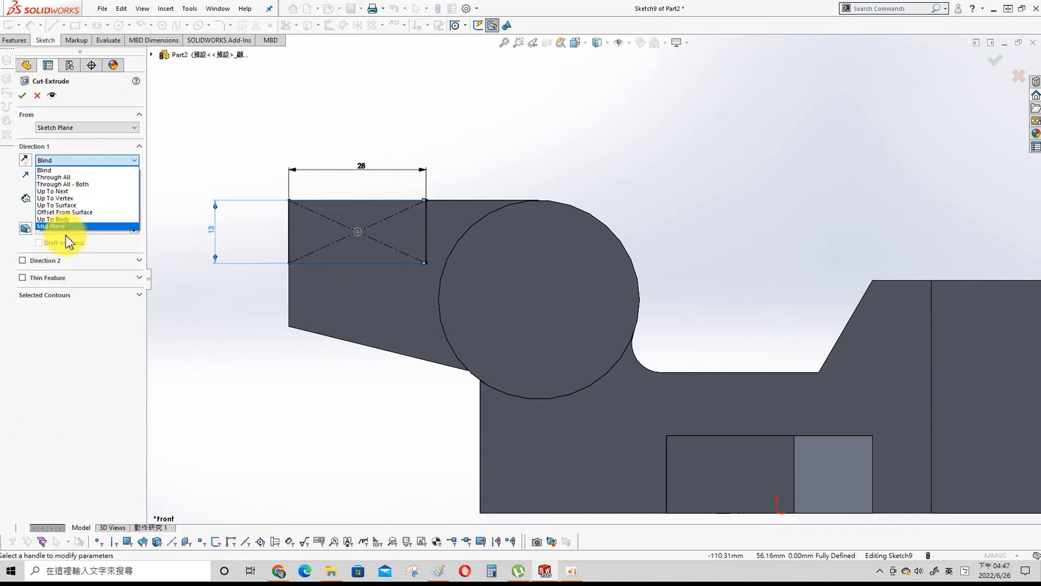
pyautogui.click(87, 189)
pyautogui.click(24, 96)
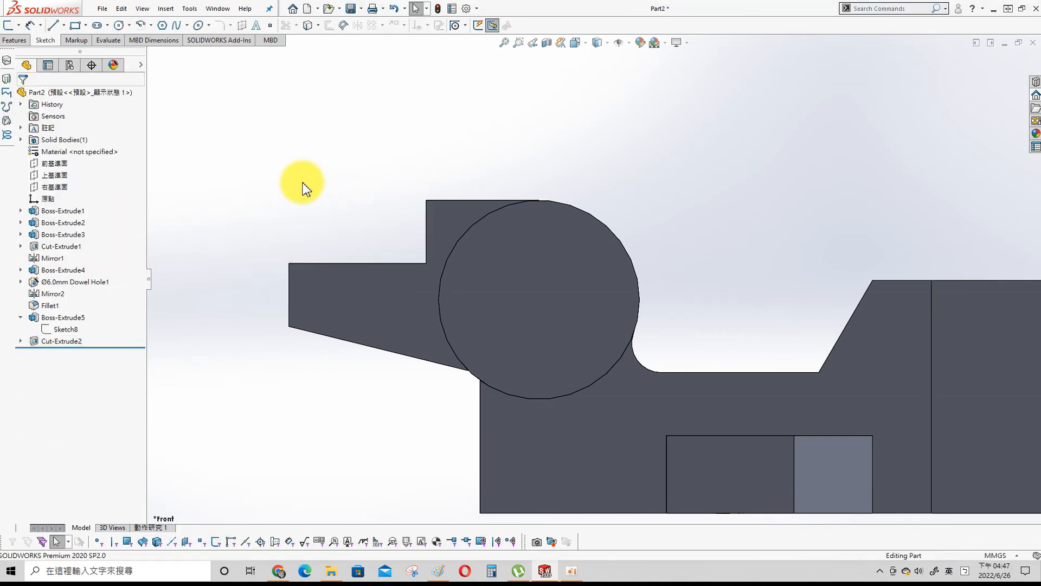
# - Start a JIS Ø6.0 through-all dowel hole and place its point on the arm's raised flat face
pyautogui.moveTo(638, 239); pyautogui.dragTo(610, 315, button='middle')
pyautogui.press('s')
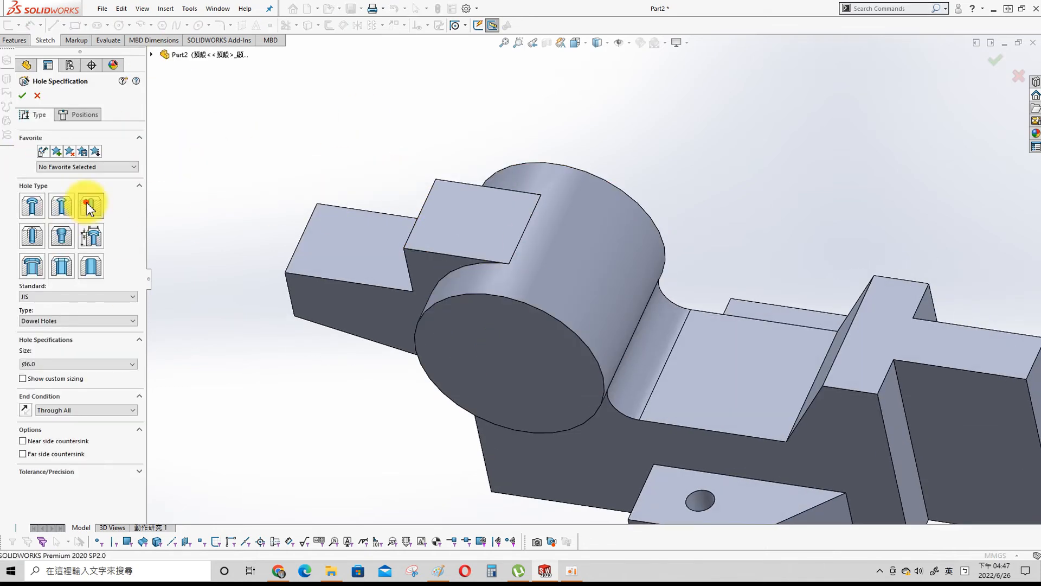
pyautogui.click(86, 115)
pyautogui.click(480, 238)
pyautogui.press('s')
pyautogui.click(434, 148)
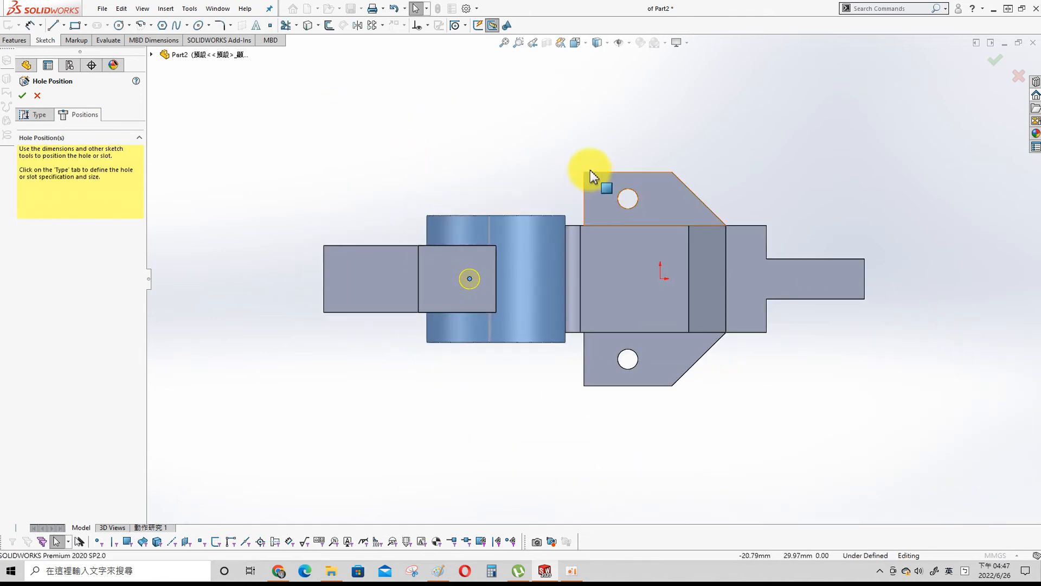
# - Make the dowel hole's point coincident with the raised arm face's edge over the cylinder
pyautogui.click(632, 49)
pyautogui.click(469, 278)
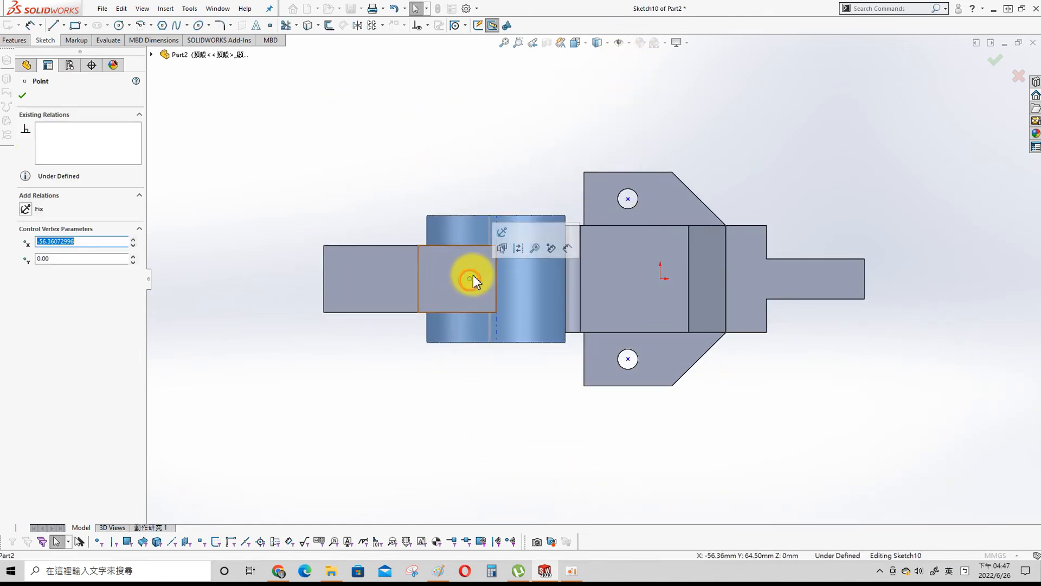
pyautogui.keyDown('ctrl'); pyautogui.click(495, 254); pyautogui.keyUp('ctrl')
pyautogui.click(28, 219)
# - Align the hole point horizontally with the origin and finish the dowel hole
pyautogui.click(495, 280)
pyautogui.keyDown('ctrl'); pyautogui.click(660, 278); pyautogui.keyUp('ctrl')
pyautogui.click(25, 205)
pyautogui.click(23, 96)
pyautogui.moveTo(453, 331); pyautogui.dragTo(467, 187, button='middle')
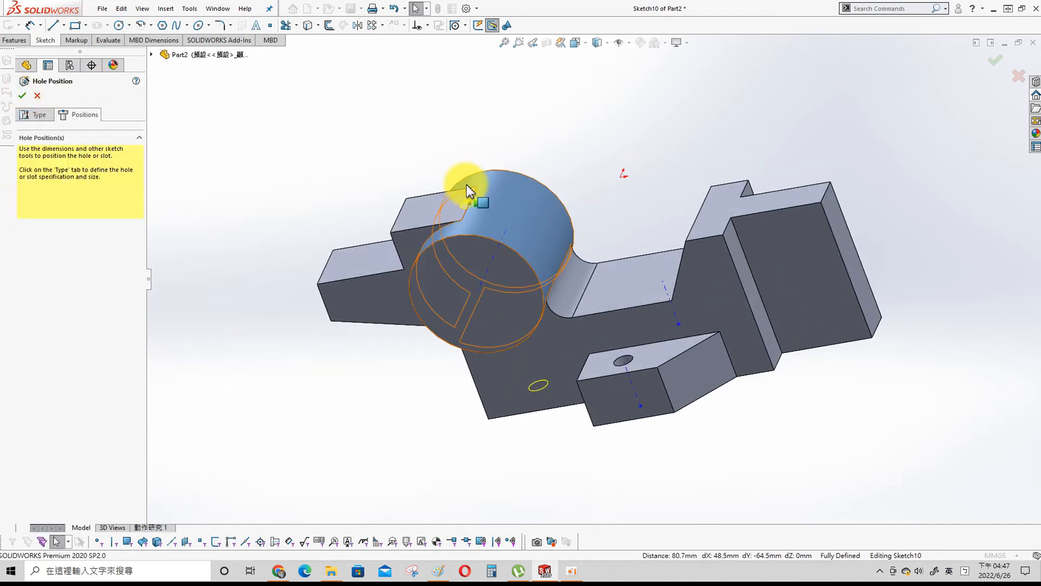
pyautogui.click(23, 96)
pyautogui.click(55, 163)
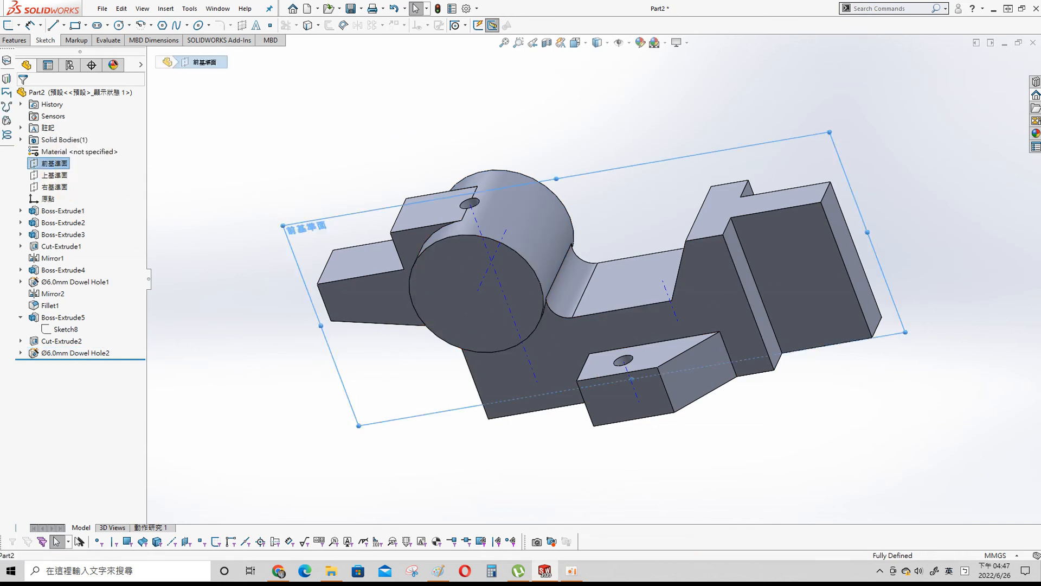
pyautogui.click(309, 139)
pyautogui.press('s')
pyautogui.click(430, 180)
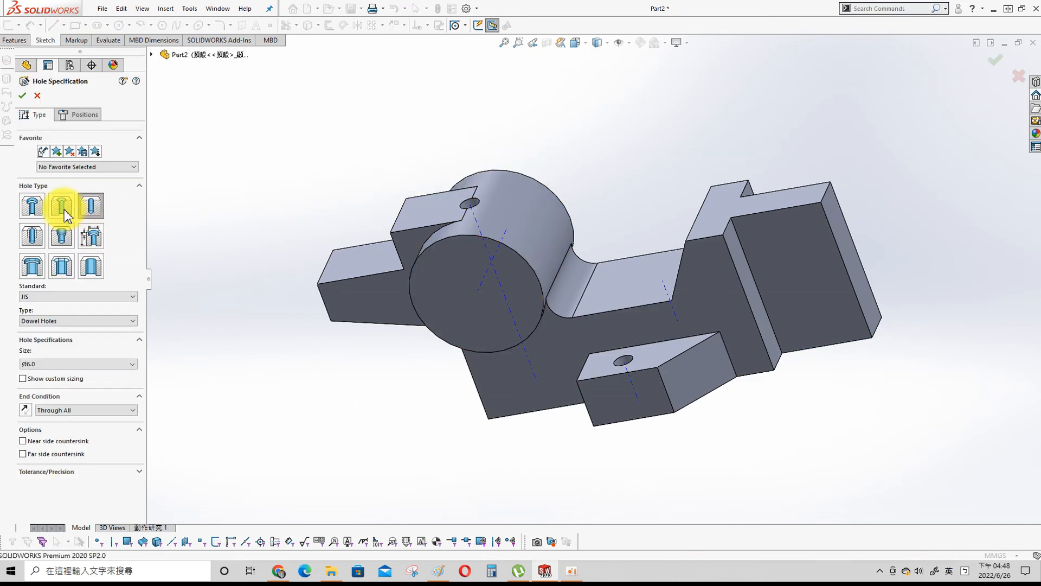
pyautogui.click(79, 364)
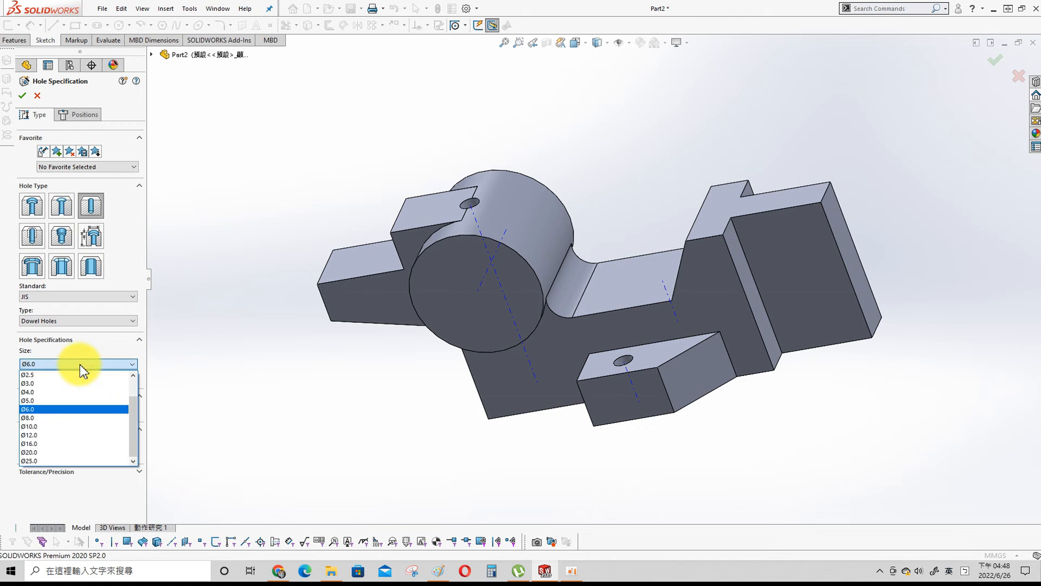
pyautogui.click(37, 95)
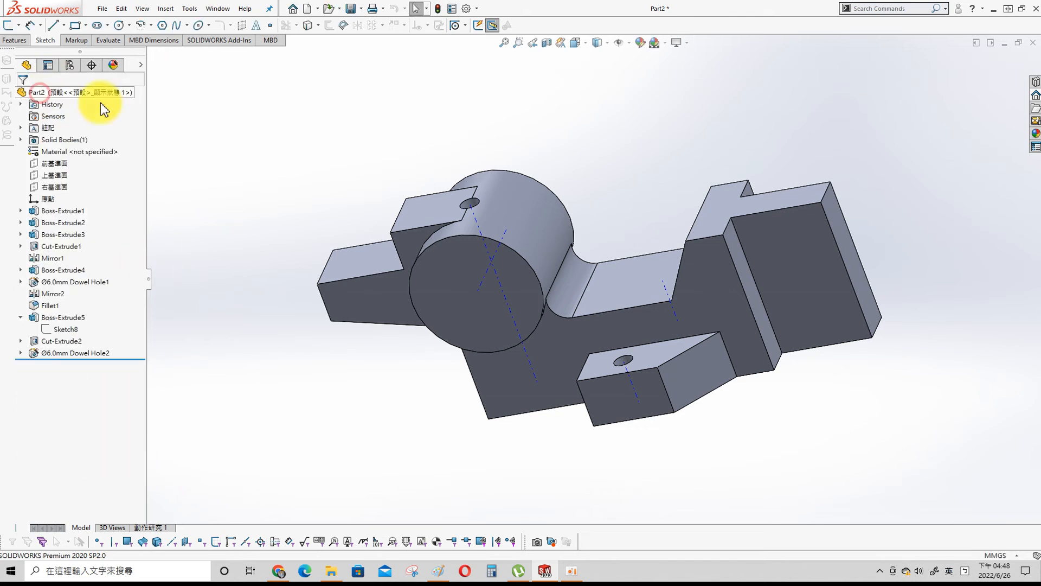
# - Sketch a circle about 22 mm in diameter on the cylinder's front face, centred on the cylinder
pyautogui.click(119, 26)
pyautogui.click(452, 277)
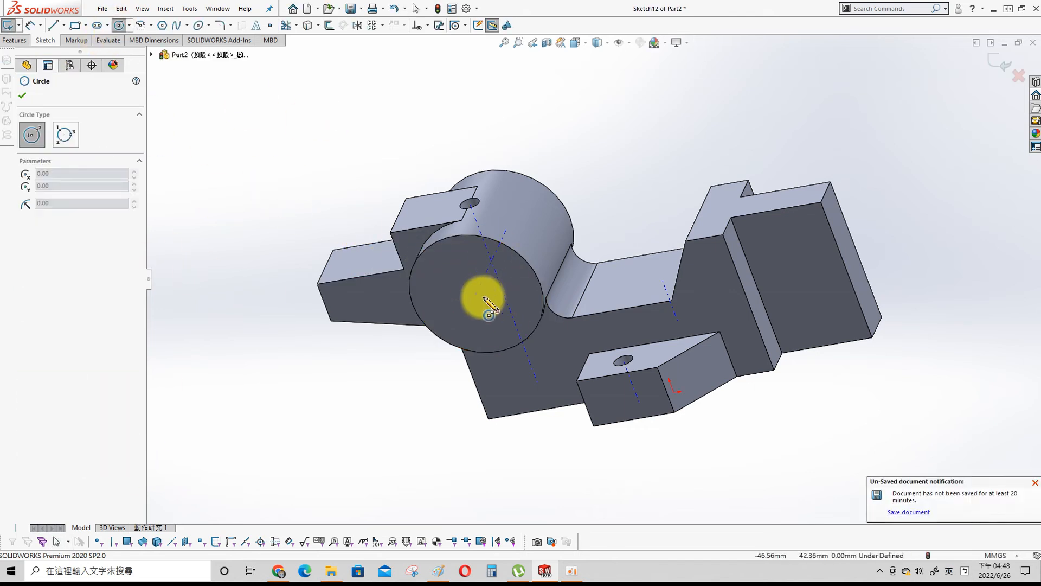
pyautogui.click(476, 293)
pyautogui.click(481, 325)
# - Set the diameter of the circle on the cylinder's face to 28 mm
pyautogui.press('s')
pyautogui.click(550, 202)
pyautogui.click(504, 260)
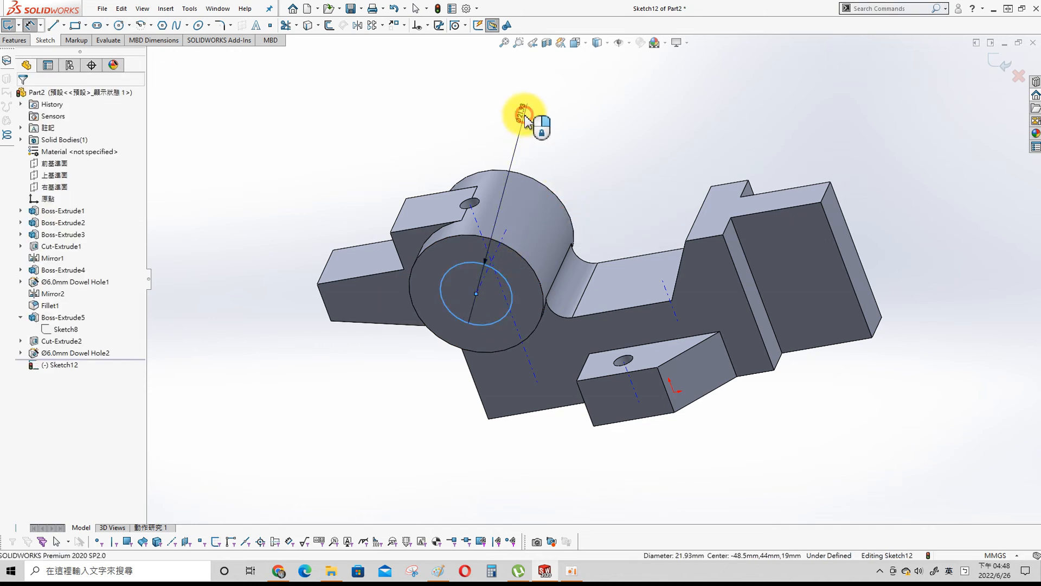
pyautogui.click(529, 109)
pyautogui.write('28')
pyautogui.press('Return')
# - Cut the 28 mm circle through the whole cylinder with the Through All end condition
pyautogui.press('s')
pyautogui.click(610, 153)
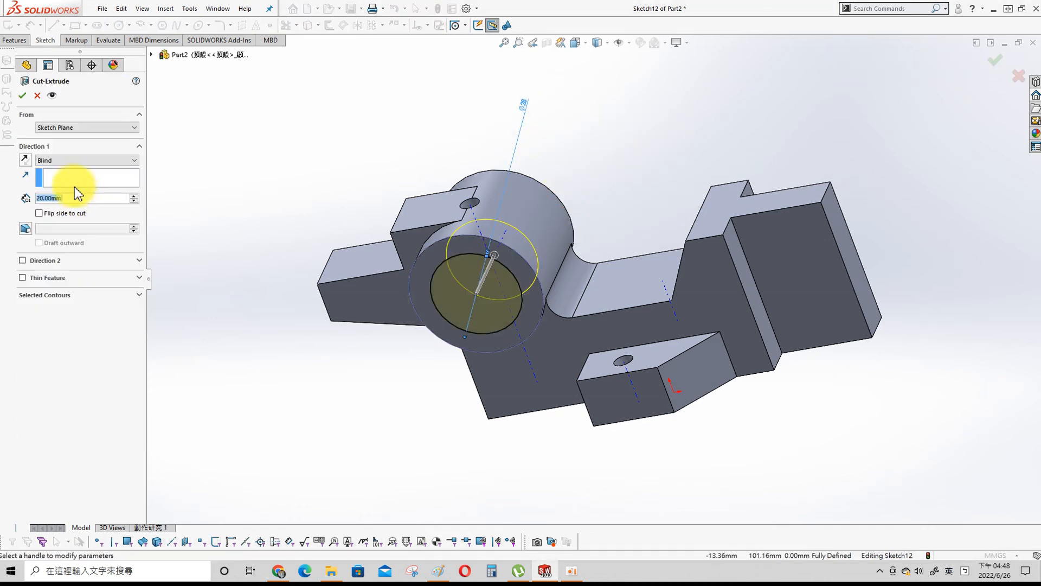
pyautogui.click(86, 159)
pyautogui.click(86, 177)
pyautogui.click(22, 95)
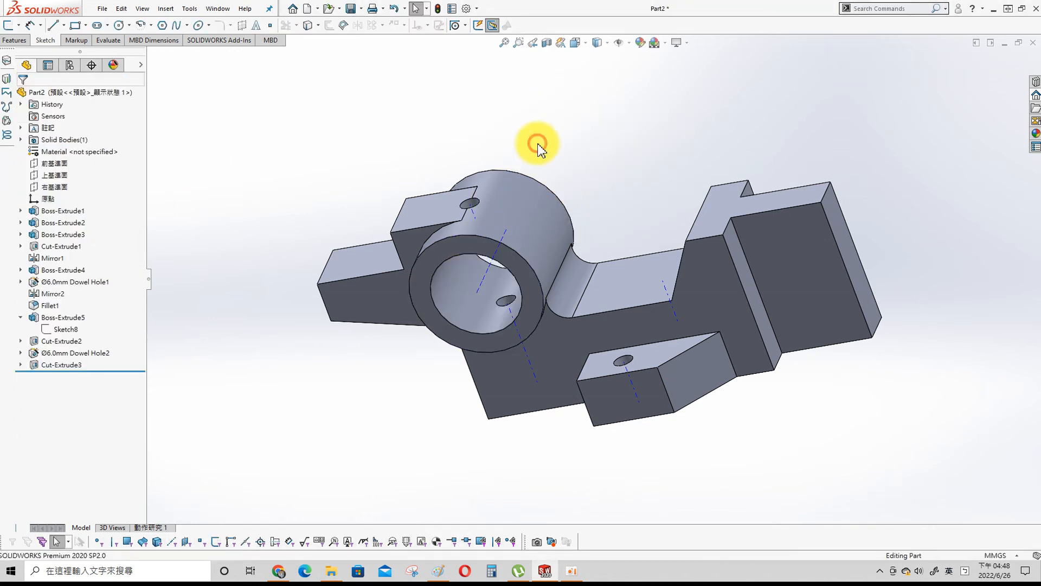
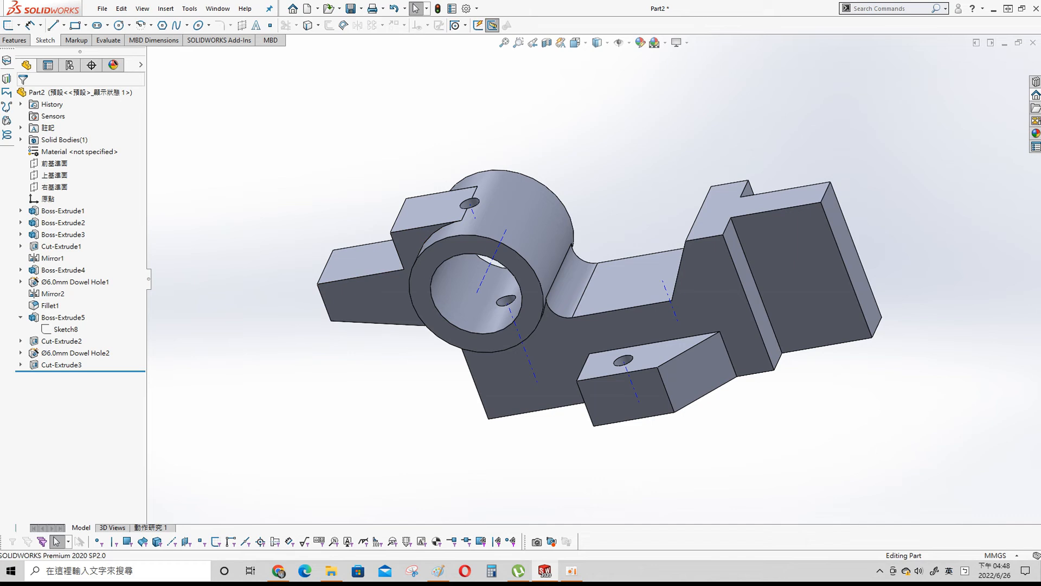
# - Sketch a circle on the base block's flat face between the cylinder fillet and the sloped wall
pyautogui.click(633, 286)
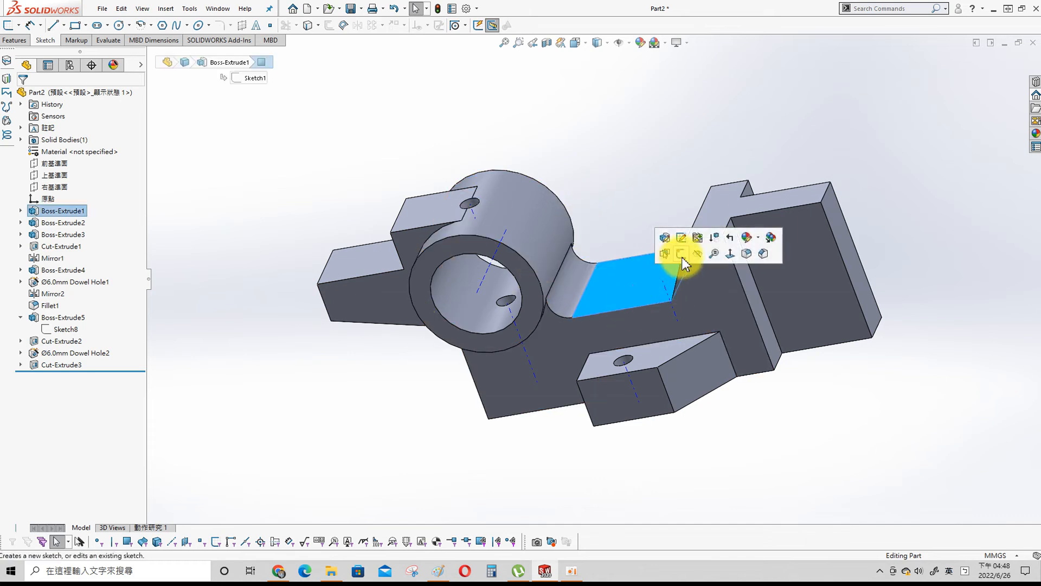
pyautogui.click(676, 255)
pyautogui.press('s')
pyautogui.click(533, 182)
pyautogui.press('s')
pyautogui.click(604, 160)
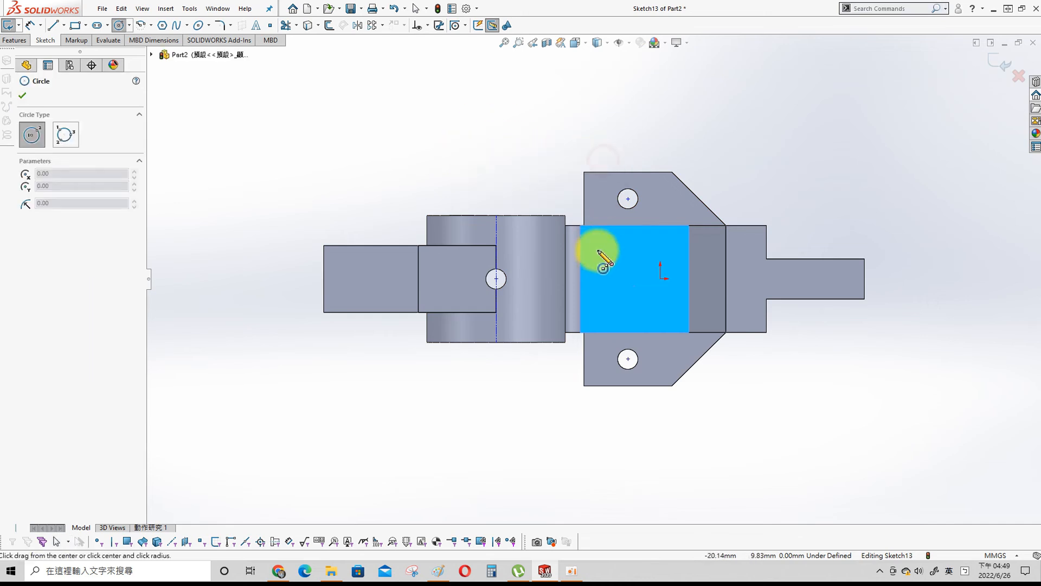
pyautogui.click(612, 279)
pyautogui.click(624, 303)
pyautogui.press('Escape')
# - Set the diameter of the circle on the base block's flat face to 12 mm
pyautogui.press('s')
pyautogui.click(459, 117)
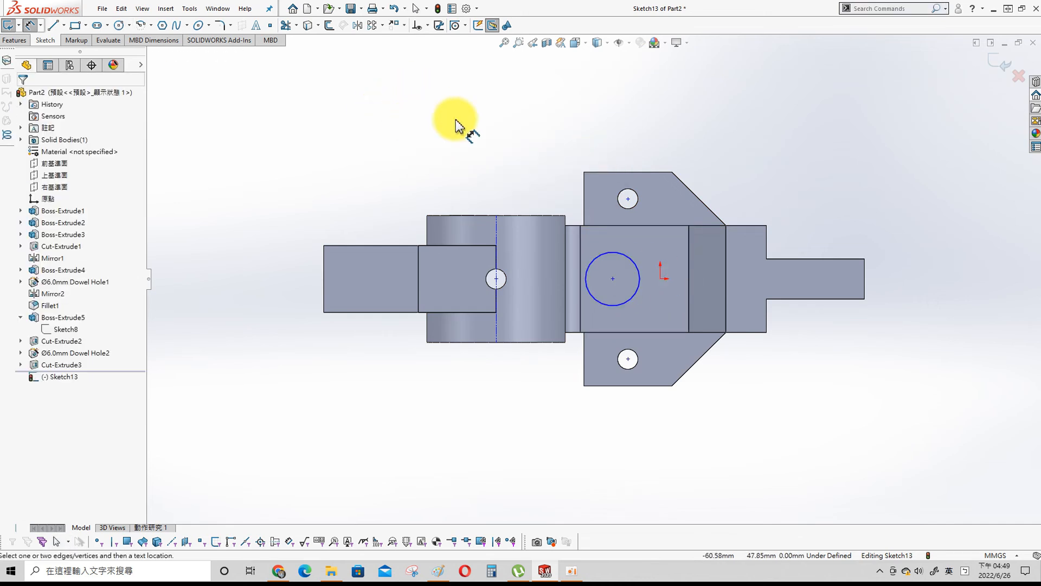
pyautogui.click(636, 266)
pyautogui.click(718, 165)
pyautogui.write('12')
pyautogui.press('Return')
pyautogui.press('Escape')
# - Align the circle's centre horizontally with the origin and vertically with the side projection's dowel hole centre
pyautogui.click(612, 278)
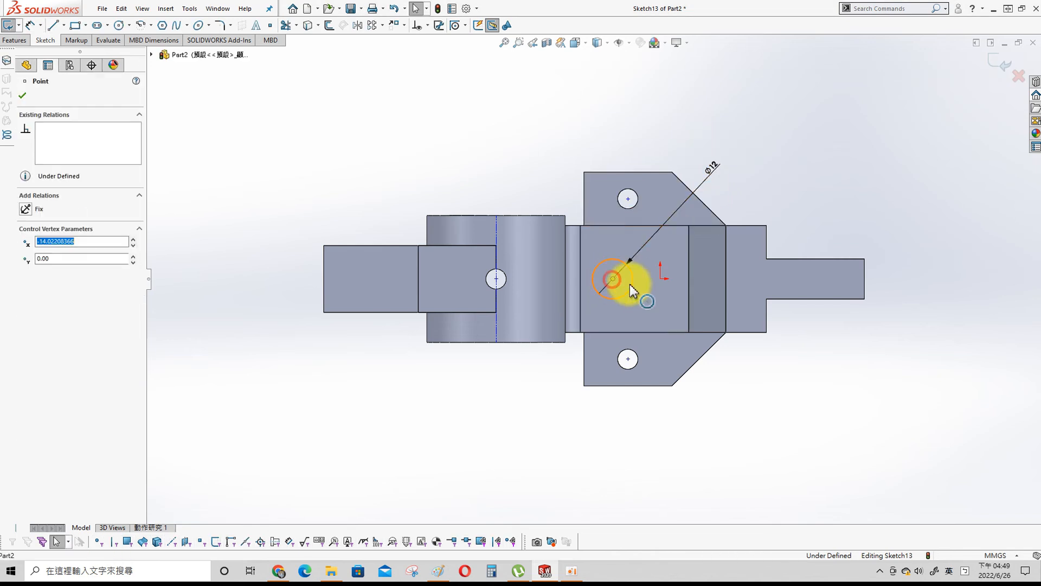
pyautogui.keyDown('ctrl'); pyautogui.click(660, 279); pyautogui.keyUp('ctrl')
pyautogui.click(23, 95)
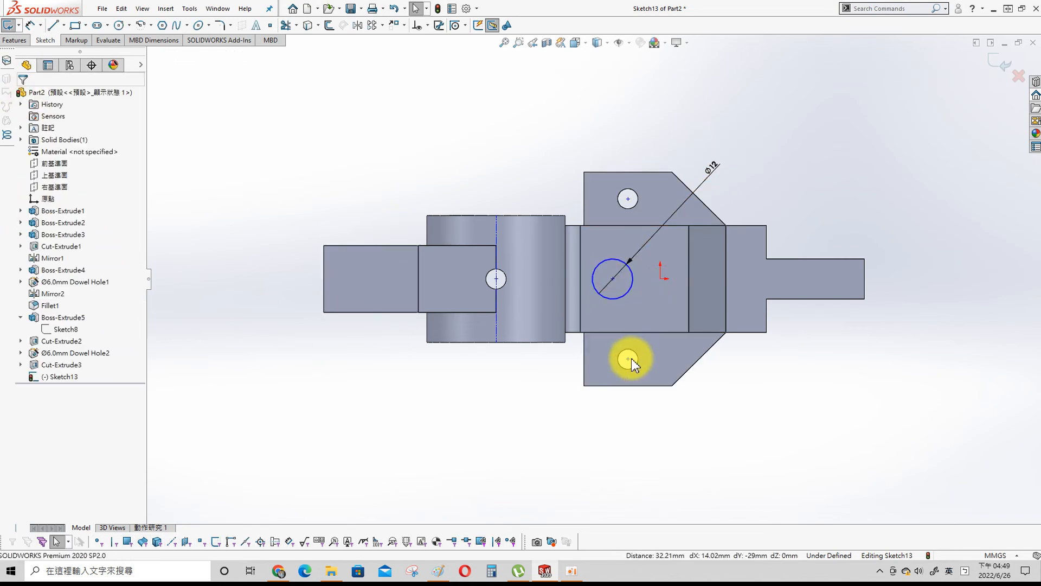
pyautogui.click(495, 159)
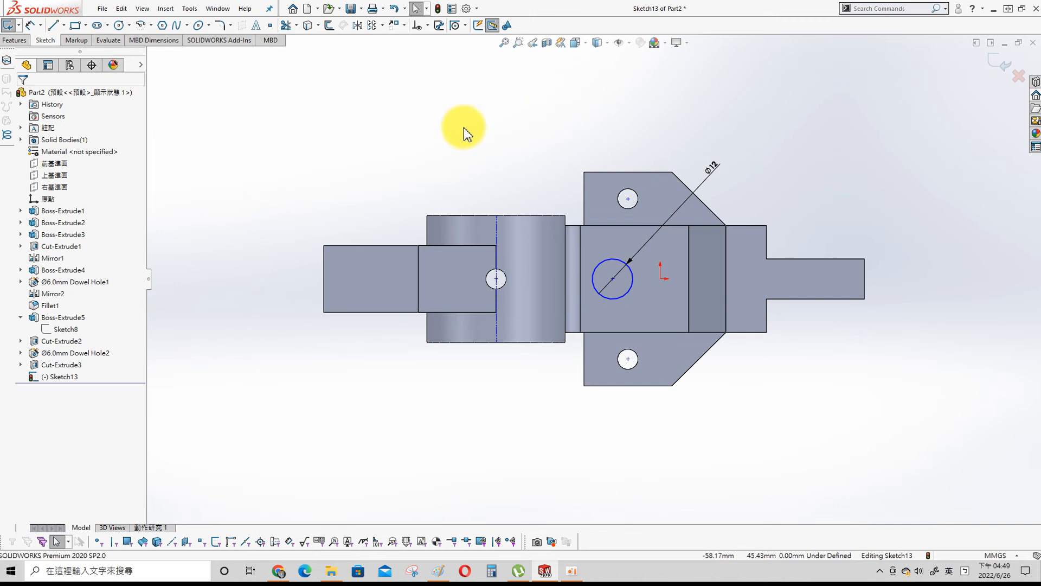
pyautogui.press('s')
pyautogui.click(567, 168)
pyautogui.click(613, 279)
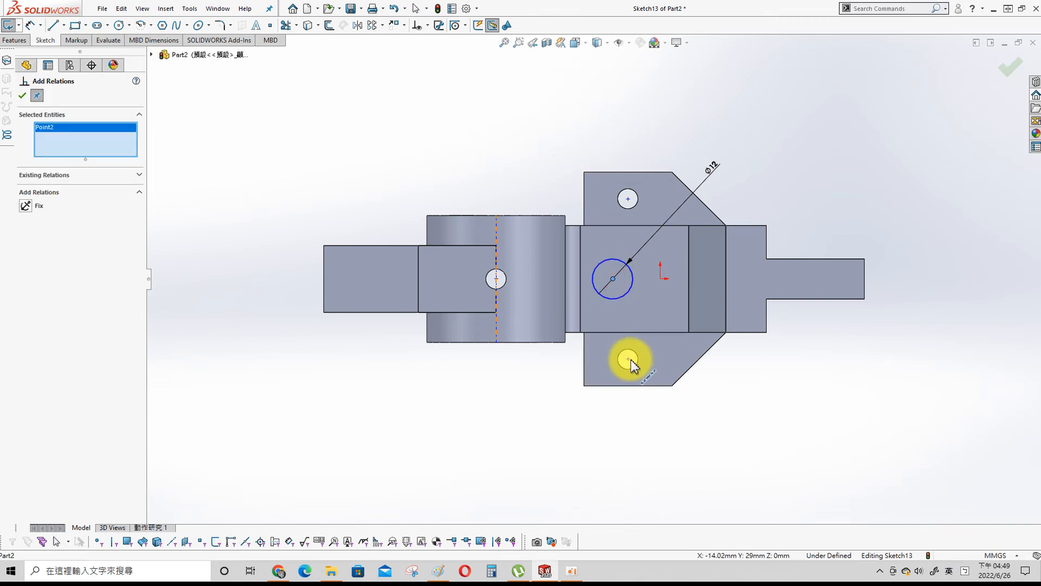
pyautogui.click(28, 218)
# - Cut the 12 mm circle through the base block with the Through All end condition
pyautogui.press('s')
pyautogui.click(471, 106)
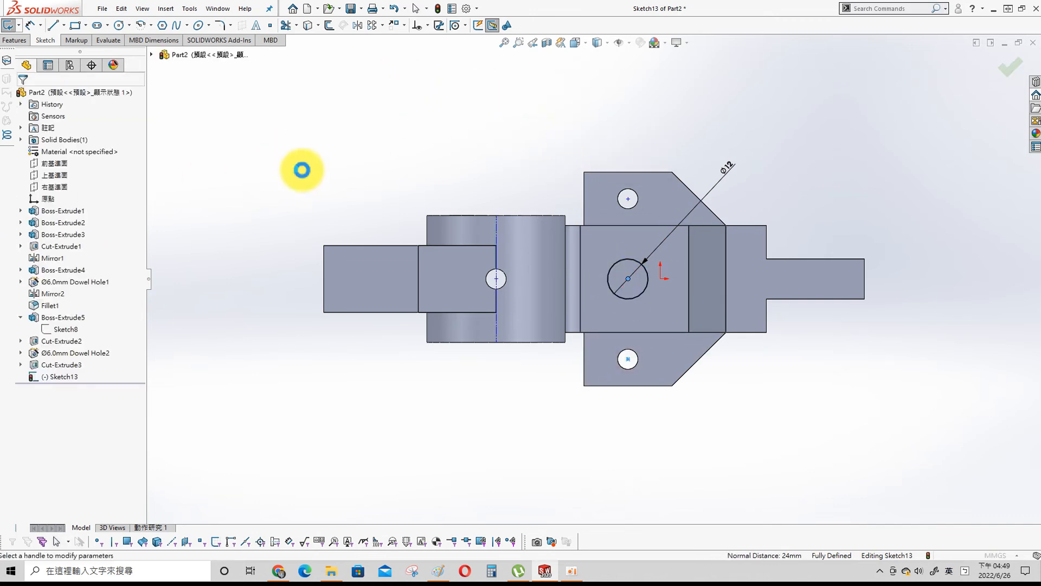
pyautogui.click(78, 160)
pyautogui.click(79, 176)
pyautogui.click(22, 96)
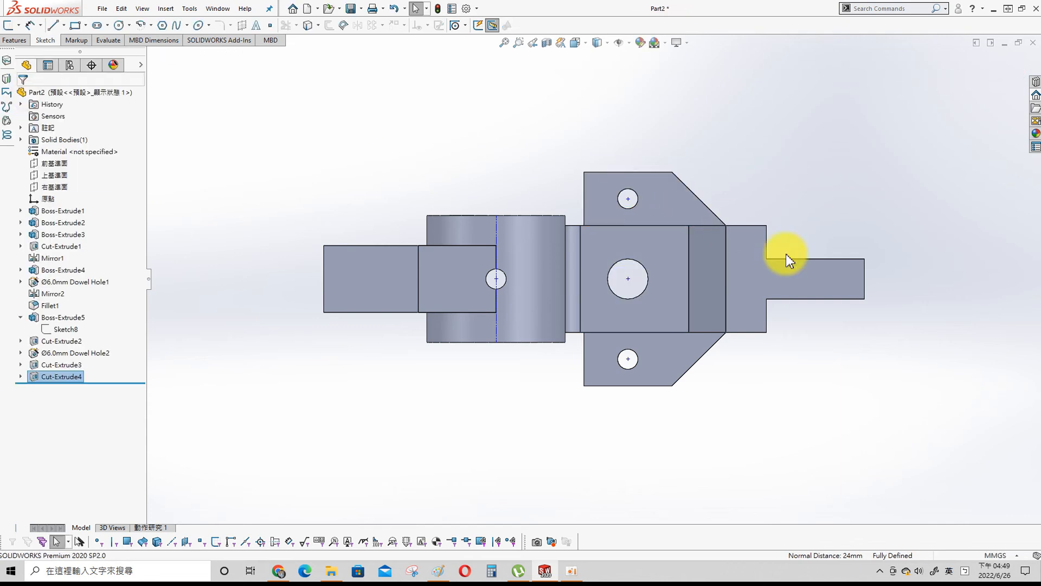
# - Sketch a circle about 23 mm in diameter on the same flat face, concentric with the 12 mm hole
pyautogui.click(665, 315)
pyautogui.press('s')
pyautogui.click(781, 223)
pyautogui.click(655, 307)
# - Set the diameter of the circle around the 12 mm hole to 25 mm
pyautogui.press('s')
pyautogui.click(691, 197)
pyautogui.click(657, 252)
pyautogui.click(707, 163)
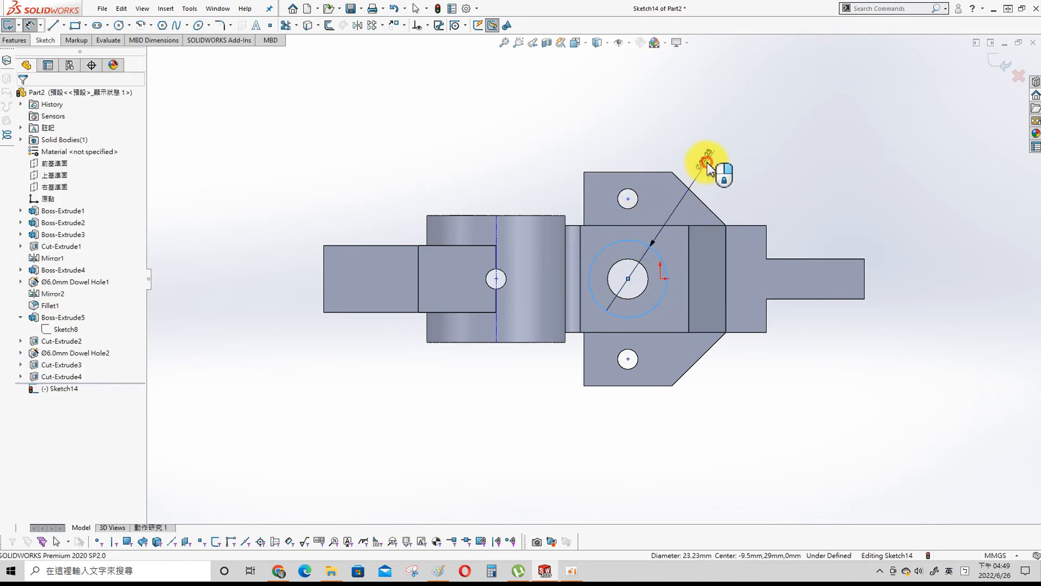
pyautogui.write('25')
pyautogui.press('Return')
# - Cut the 25 mm circle as a shallow counterbore around the 12 mm hole
pyautogui.press('s')
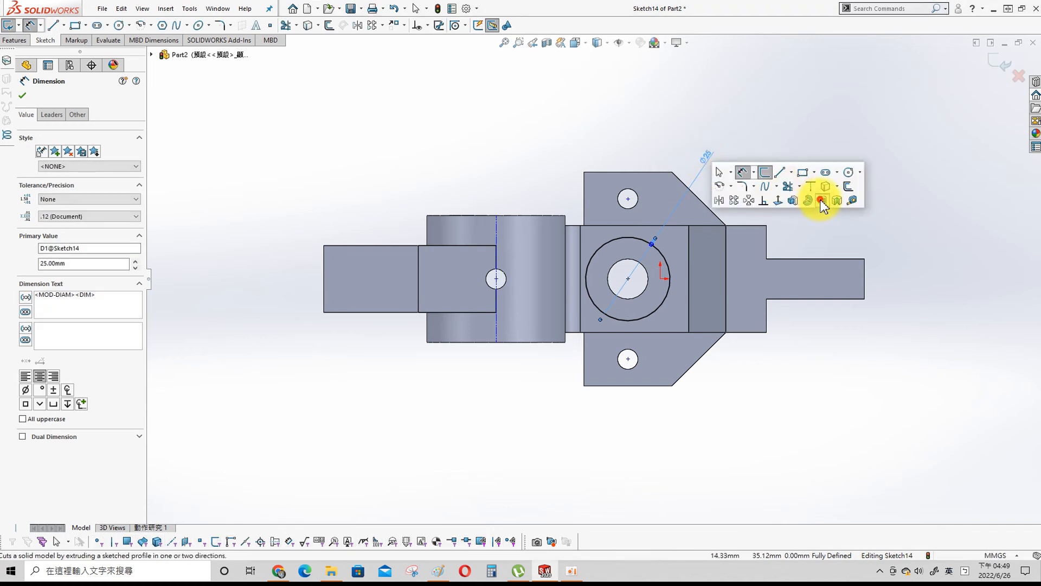
pyautogui.click(827, 209)
pyautogui.click(22, 96)
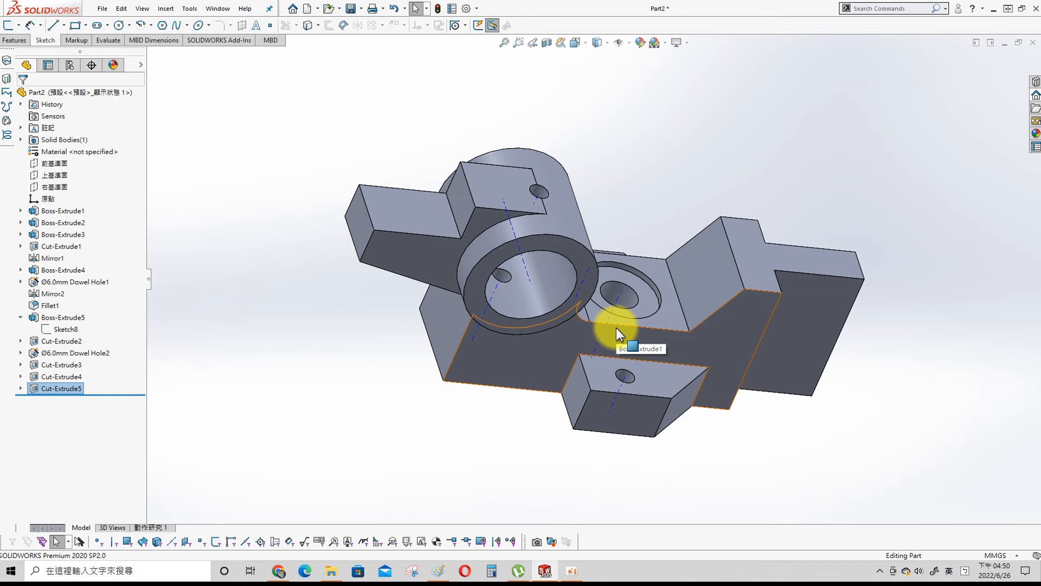
pyautogui.click(787, 161)
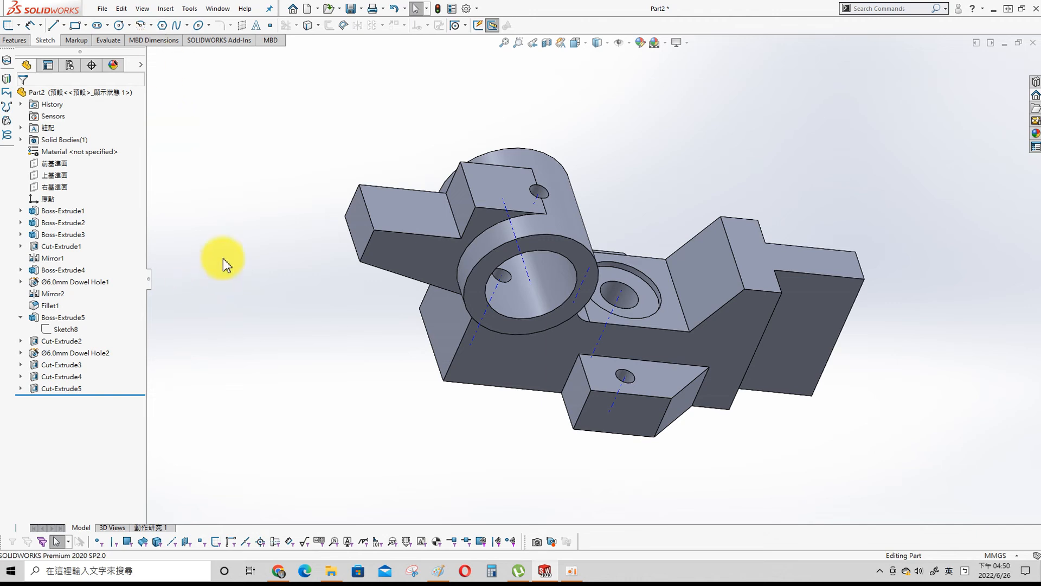
# - Edit the 12 mm hole's sketch and dimension its circle 38 mm from the cylinder's centre
pyautogui.click(30, 389)
pyautogui.click(66, 388)
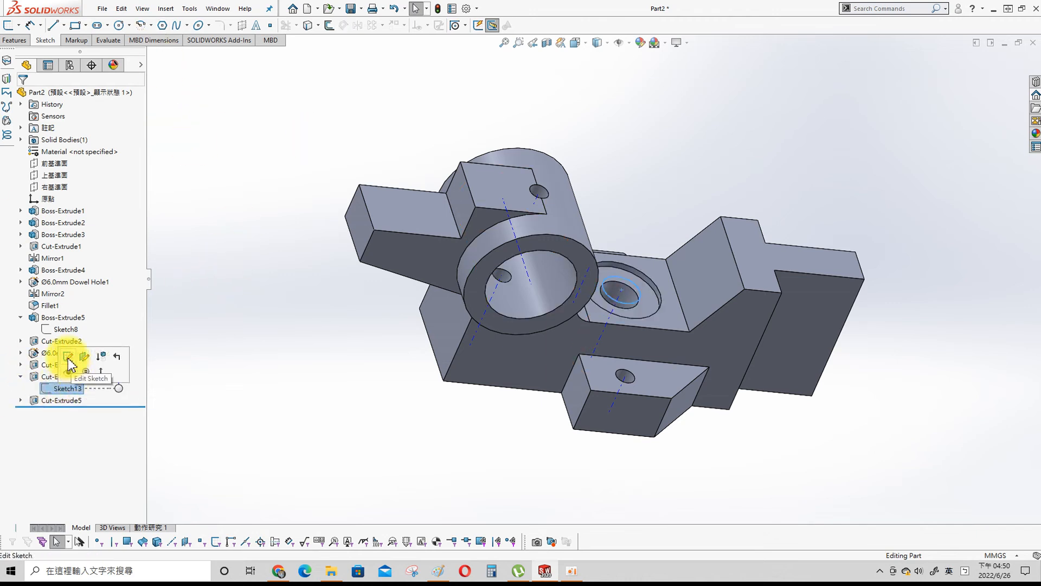
pyautogui.click(66, 358)
pyautogui.click(622, 290)
pyautogui.click(48, 137)
pyautogui.press('s')
pyautogui.click(407, 186)
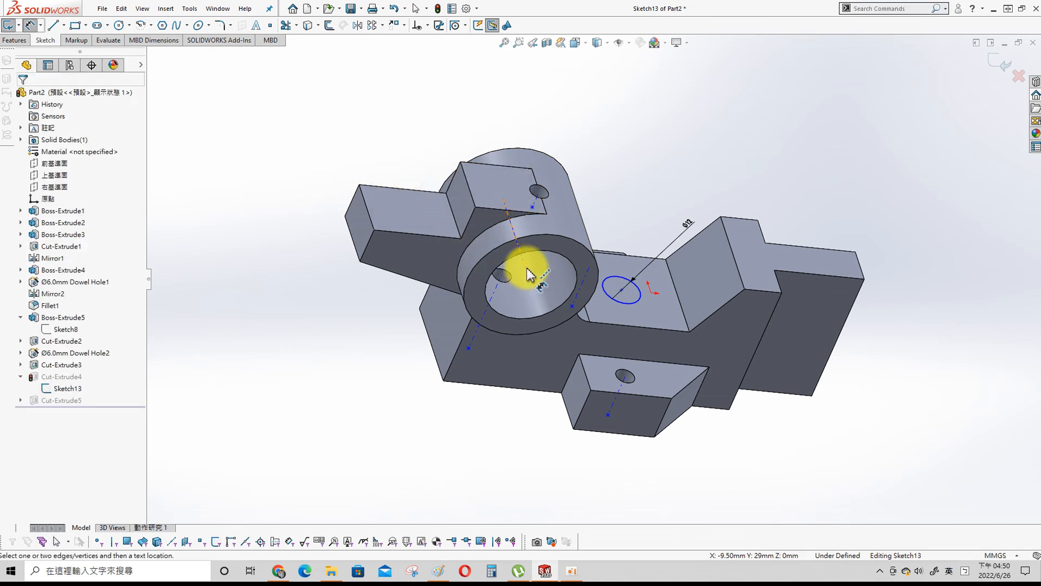
pyautogui.click(622, 290)
pyautogui.click(609, 142)
pyautogui.write('36')
pyautogui.press('Return')
pyautogui.click(994, 64)
pyautogui.click(994, 63)
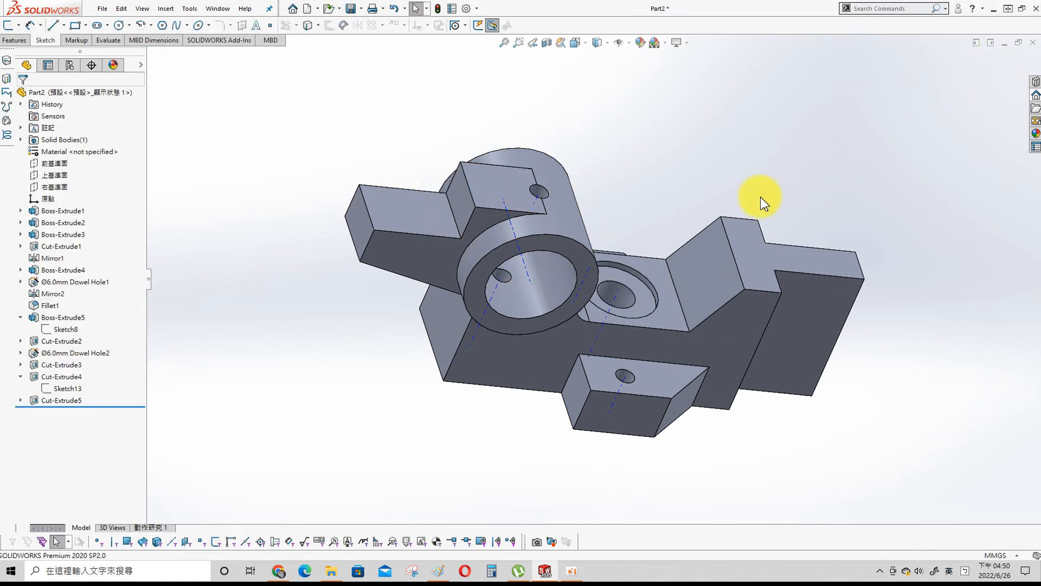
# - Delete the 6 mm dowel hole in the side block together with its dependent mirror
pyautogui.click(625, 376)
pyautogui.press('Delete')
pyautogui.press('Return')
pyautogui.press('s')
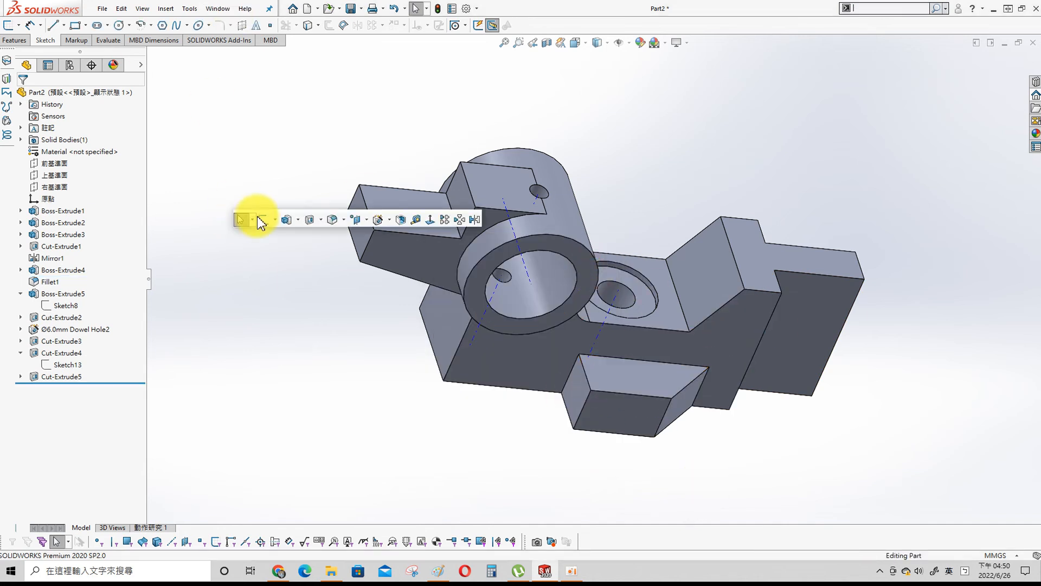
pyautogui.moveTo(724, 220); pyautogui.dragTo(698, 214, button='middle')
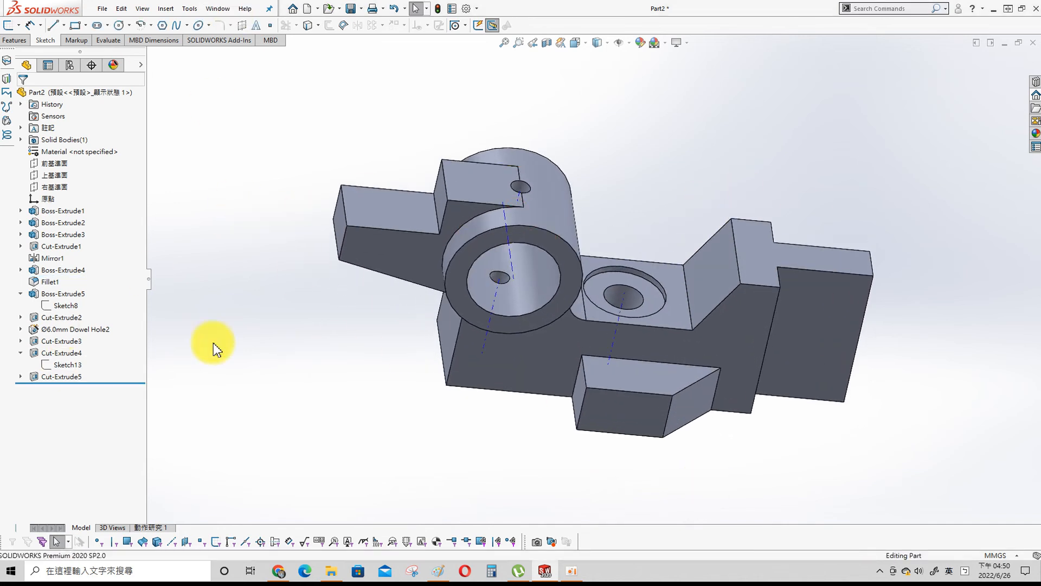
# - Start a new JIS Ø6.0 Through All dowel hole and place its point on the side block's upper face
pyautogui.click(66, 330)
pyautogui.click(219, 340)
pyautogui.press('s')
pyautogui.click(388, 204)
pyautogui.click(78, 114)
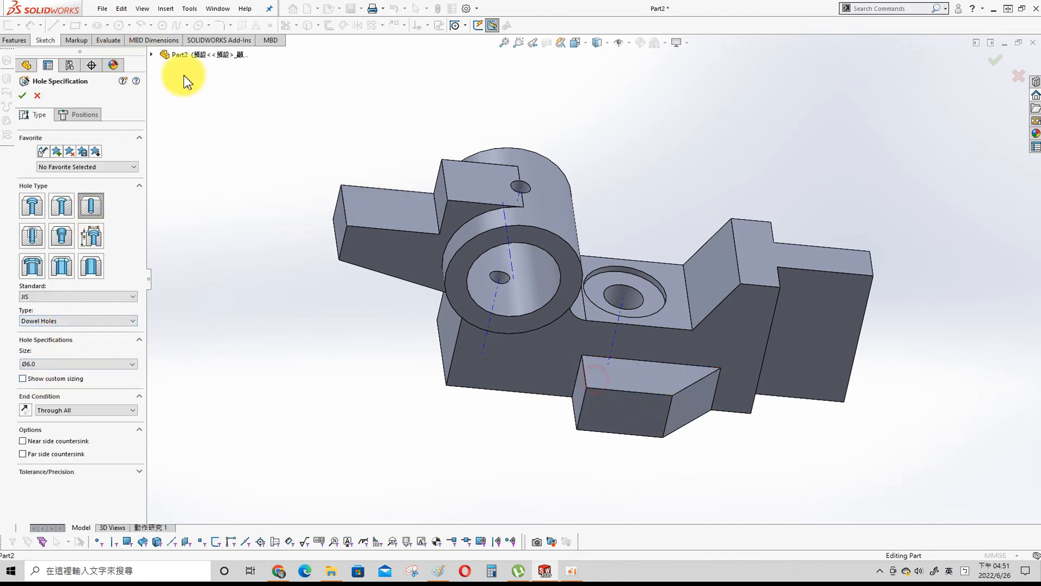
pyautogui.click(614, 371)
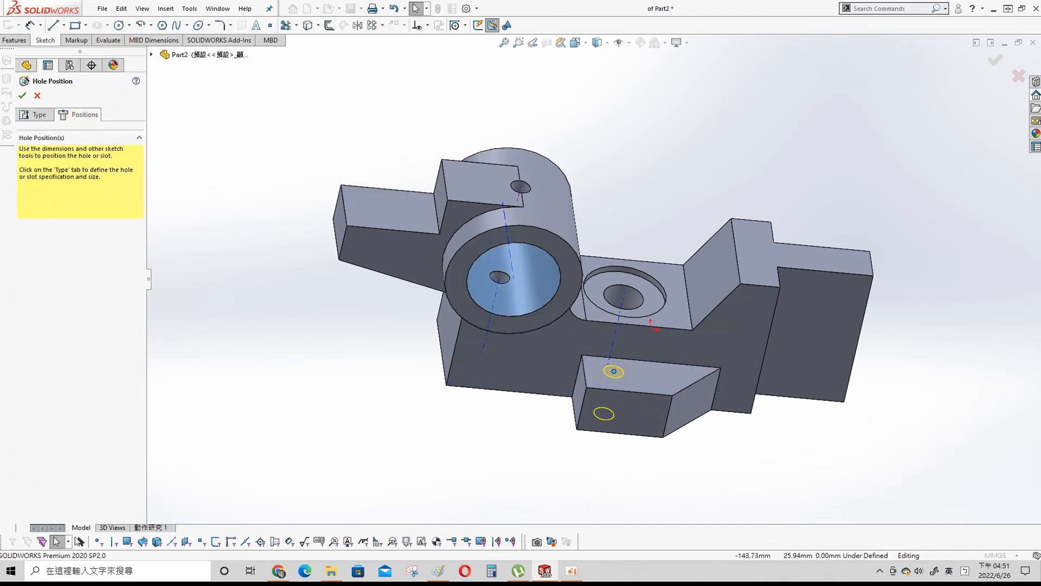
# - Align the new hole's point vertically with the centre of the counterbored hole, viewed normal to the face
pyautogui.press('s')
pyautogui.click(556, 123)
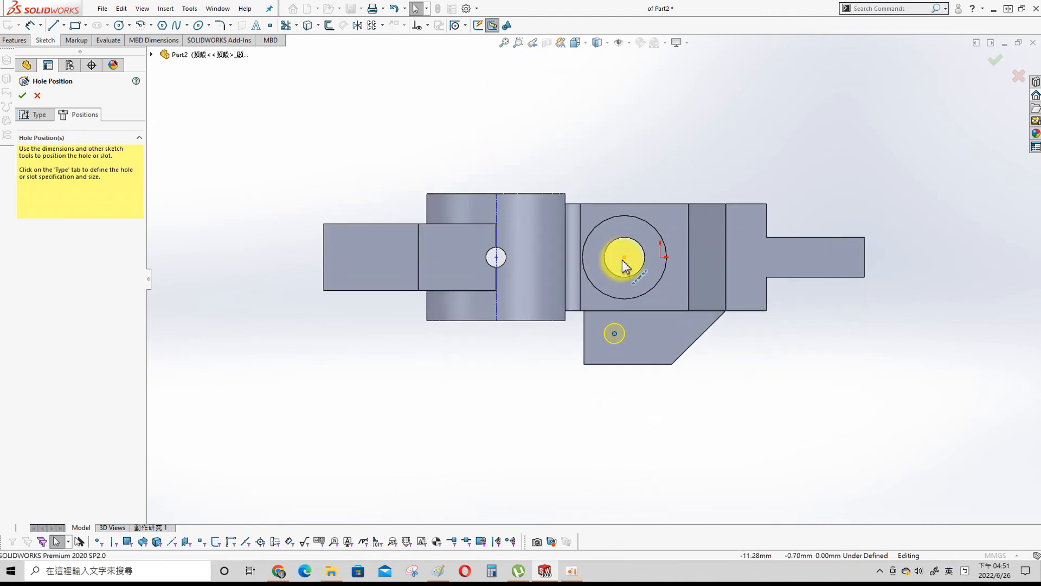
pyautogui.keyDown('ctrl'); pyautogui.click(614, 334); pyautogui.keyUp('ctrl')
pyautogui.click(25, 218)
pyautogui.click(325, 499)
# - Dimension the new hole's point 24 mm from the counterbored hole's centre and complete the dowel hole
pyautogui.press('s')
pyautogui.click(372, 369)
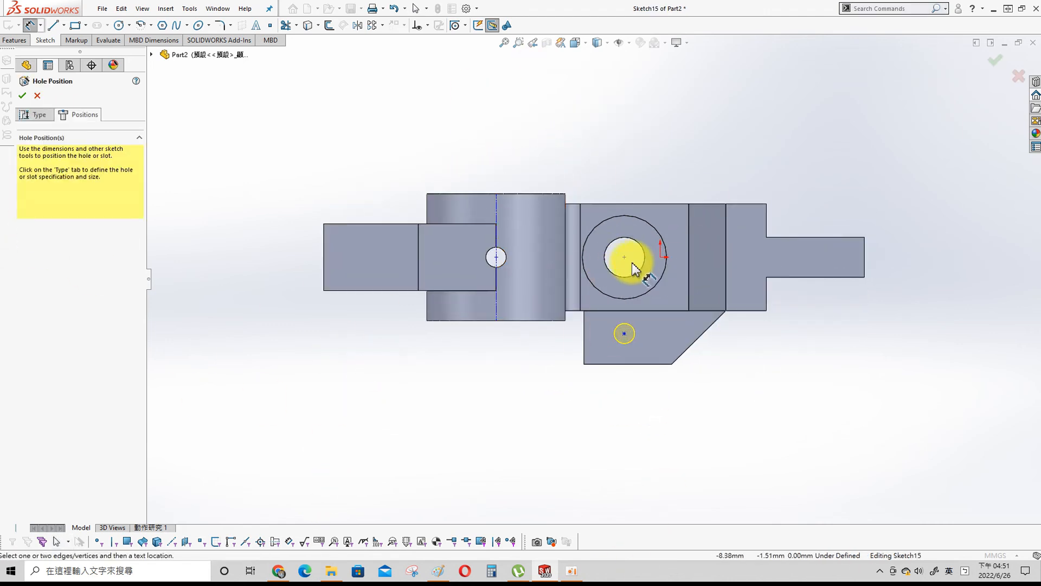
pyautogui.click(623, 334)
pyautogui.click(496, 258)
pyautogui.click(502, 379)
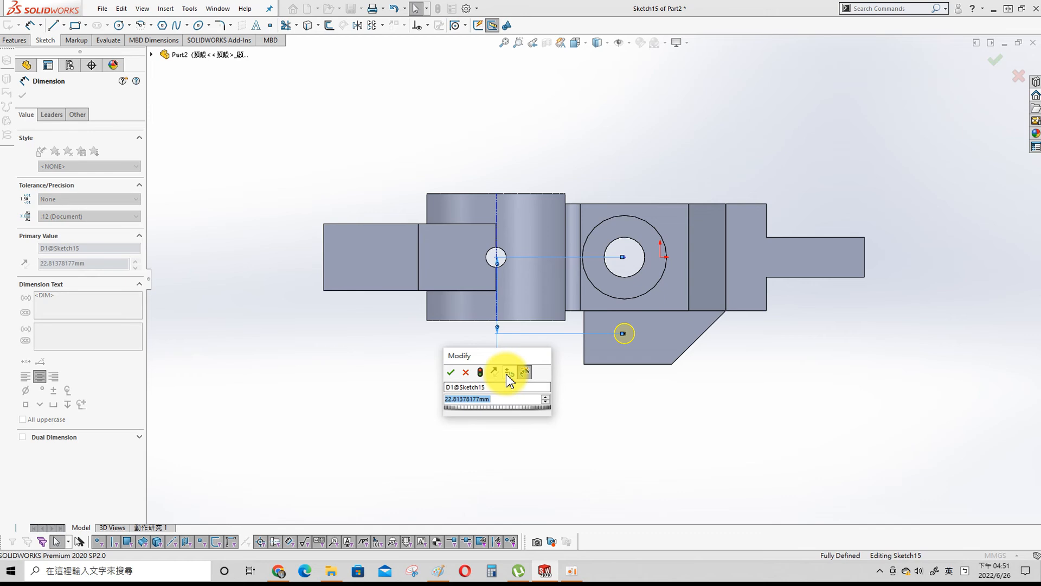
pyautogui.write('24')
pyautogui.press('Return')
pyautogui.click(355, 408)
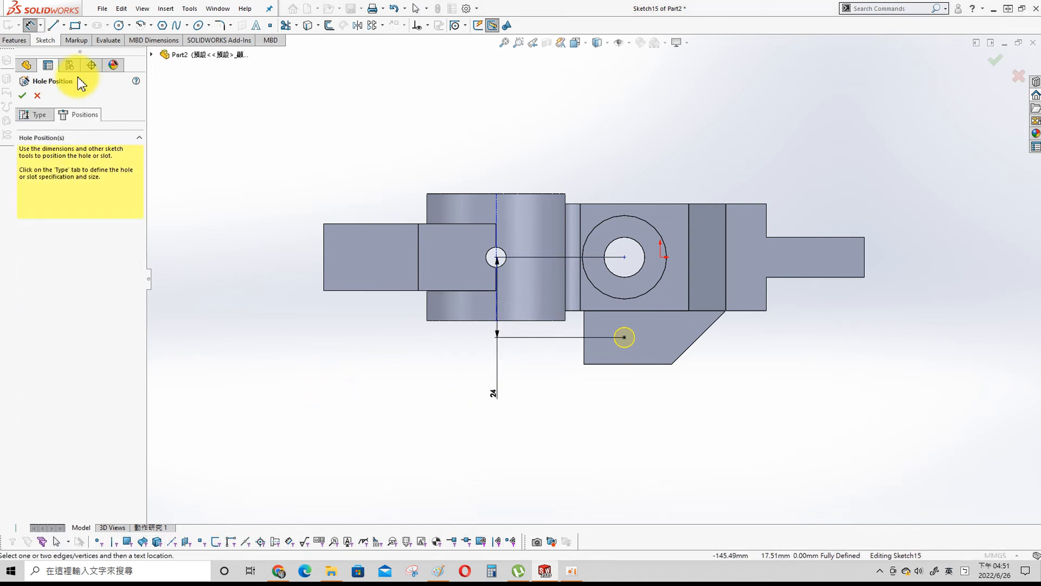
pyautogui.click(22, 96)
# - Mirror the side block and its 6 mm dowel hole about the Front Plane (前基準面)
pyautogui.click(58, 269)
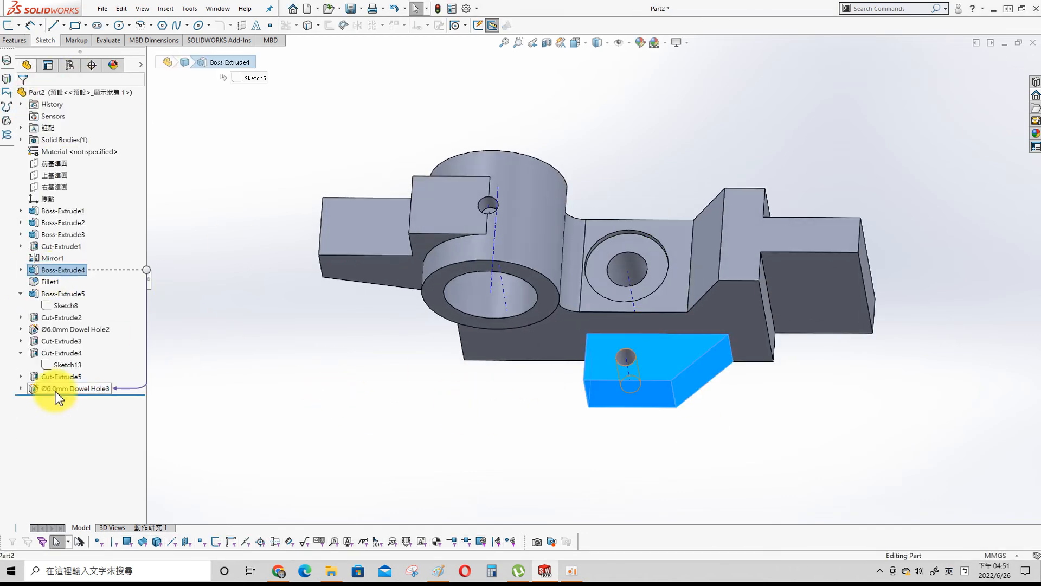
pyautogui.click(509, 183)
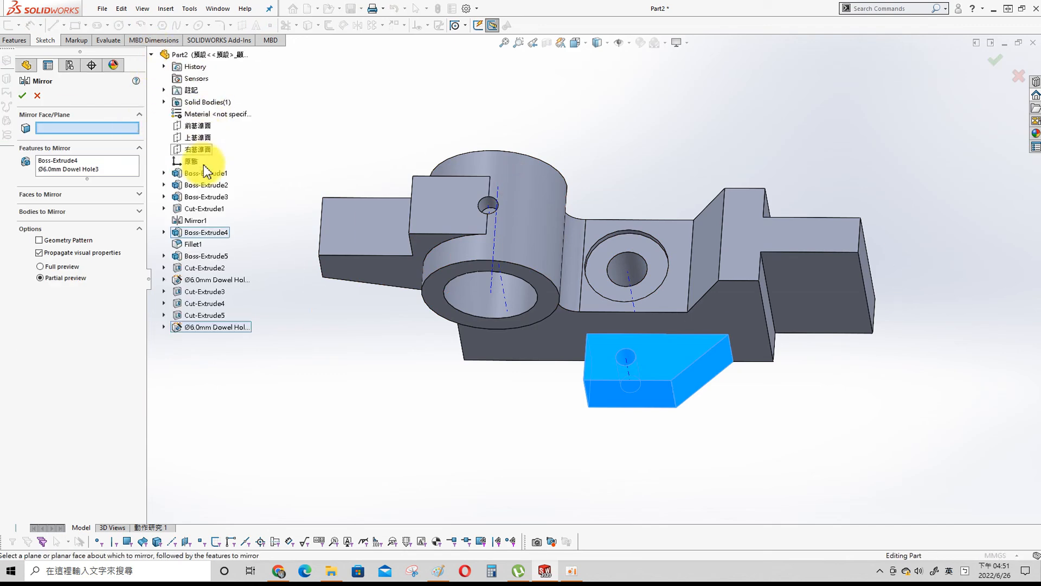
pyautogui.click(199, 125)
pyautogui.moveTo(620, 139); pyautogui.dragTo(599, 114, button='middle')
pyautogui.click(807, 322)
pyautogui.click(623, 111)
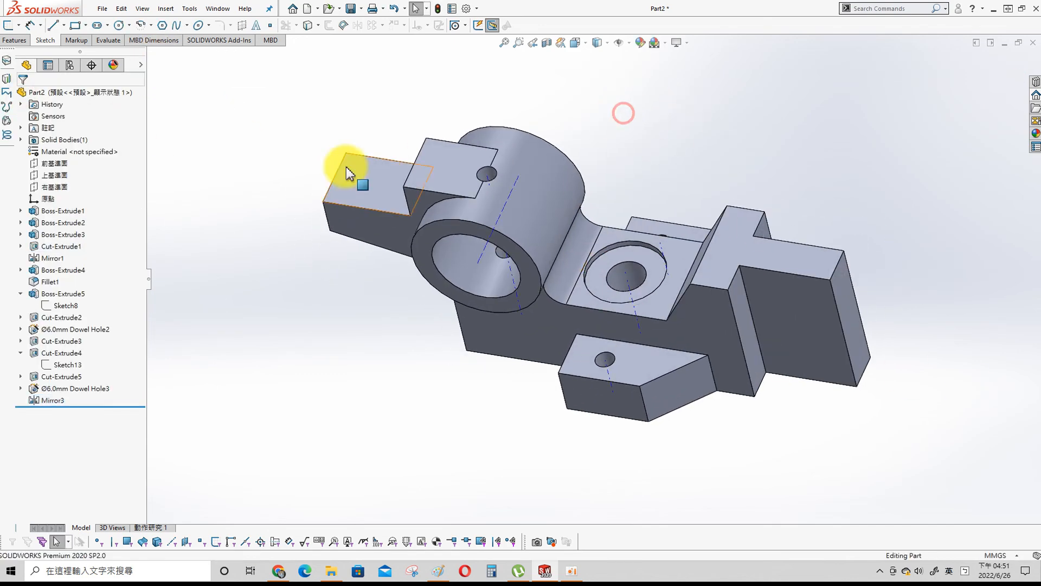
# - Start another Ø6.0 Through All dowel hole and place two points on the thin end plate's side face
pyautogui.press('s')
pyautogui.click(389, 340)
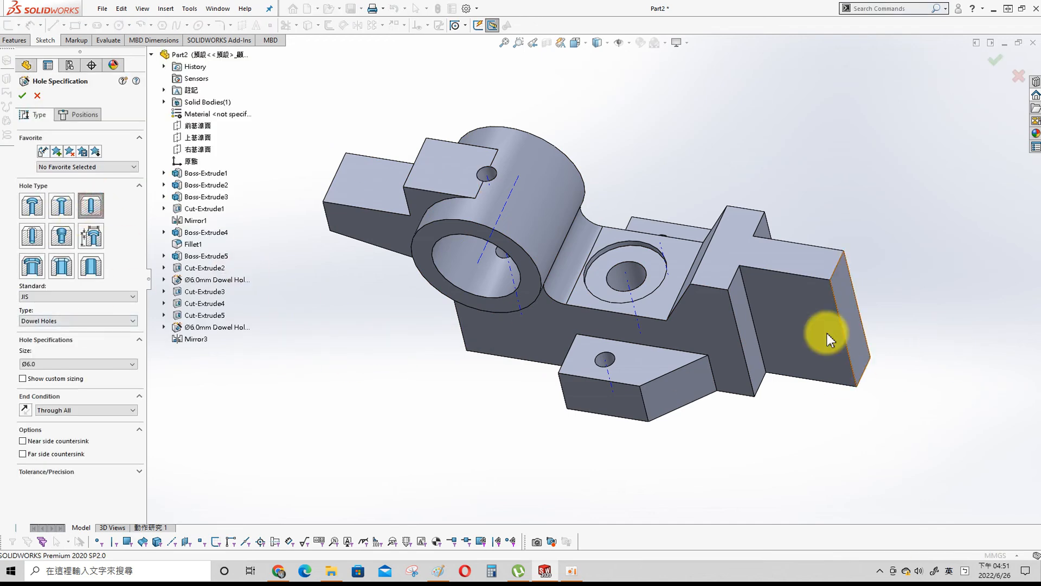
pyautogui.click(79, 115)
pyautogui.click(787, 305)
pyautogui.click(792, 354)
# - Align the end plate's two hole points with a Vertical relation, viewed normal to the face
pyautogui.press('s')
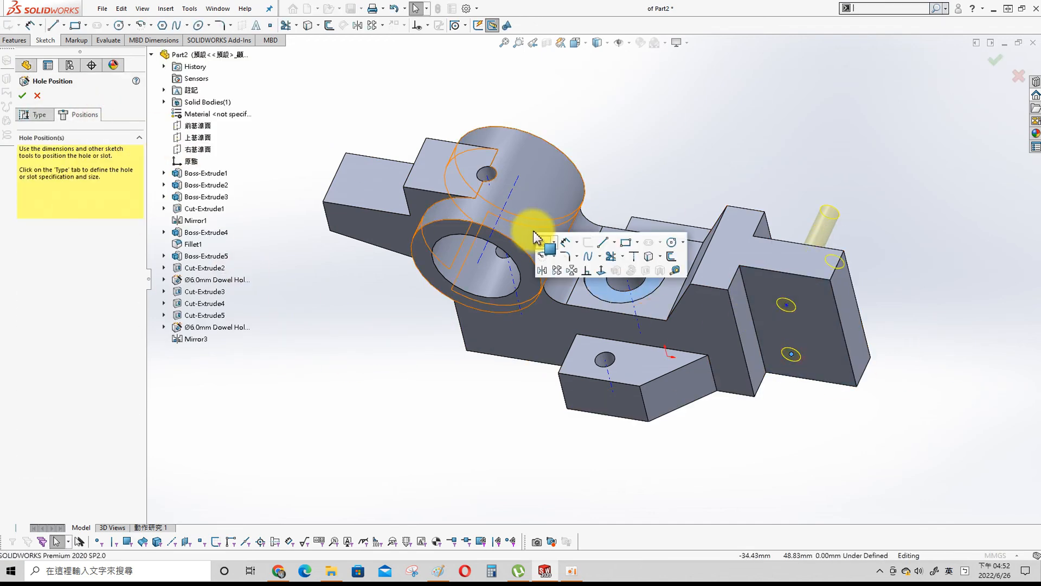
pyautogui.click(602, 270)
pyautogui.click(808, 276)
pyautogui.keyDown('ctrl'); pyautogui.click(799, 353); pyautogui.keyUp('ctrl')
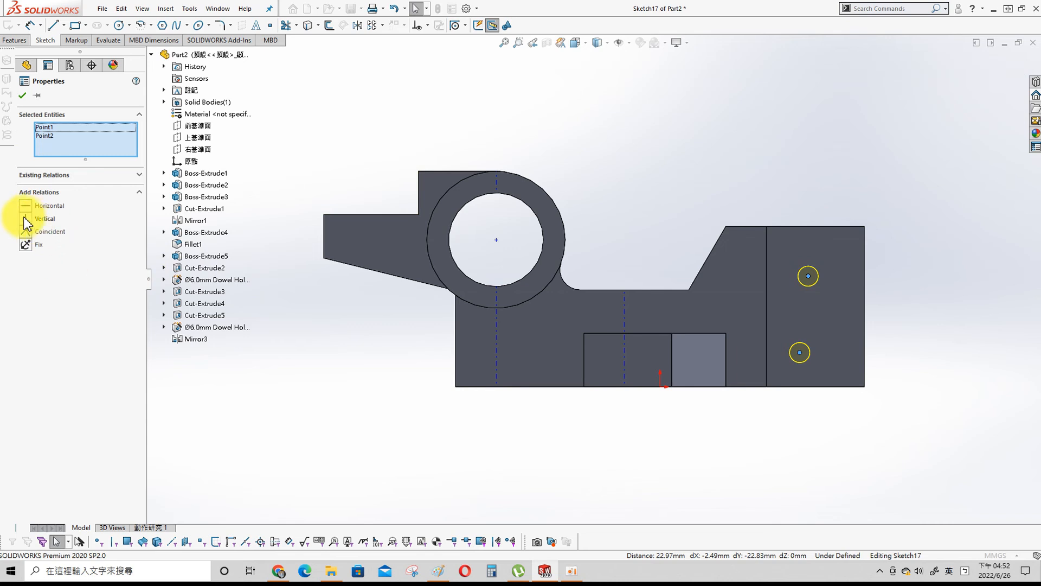
pyautogui.click(32, 220)
# - Dimension the lower end-plate hole 13 mm above the bottom edge and the two holes 22 mm apart
pyautogui.press('s')
pyautogui.click(279, 222)
pyautogui.click(800, 353)
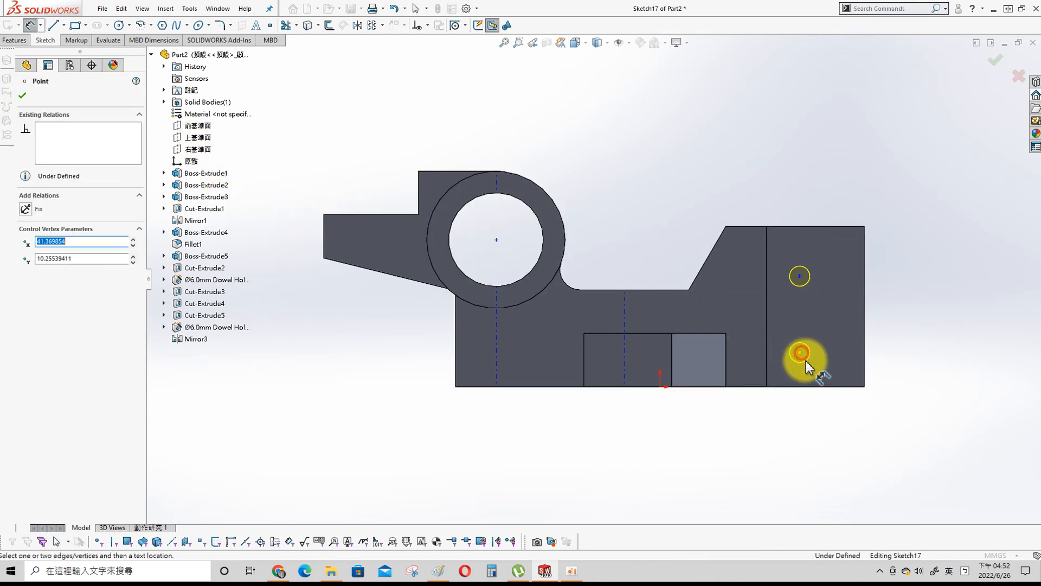
pyautogui.click(927, 337)
pyautogui.click(799, 268)
pyautogui.click(801, 343)
pyautogui.click(893, 304)
pyautogui.press('Return')
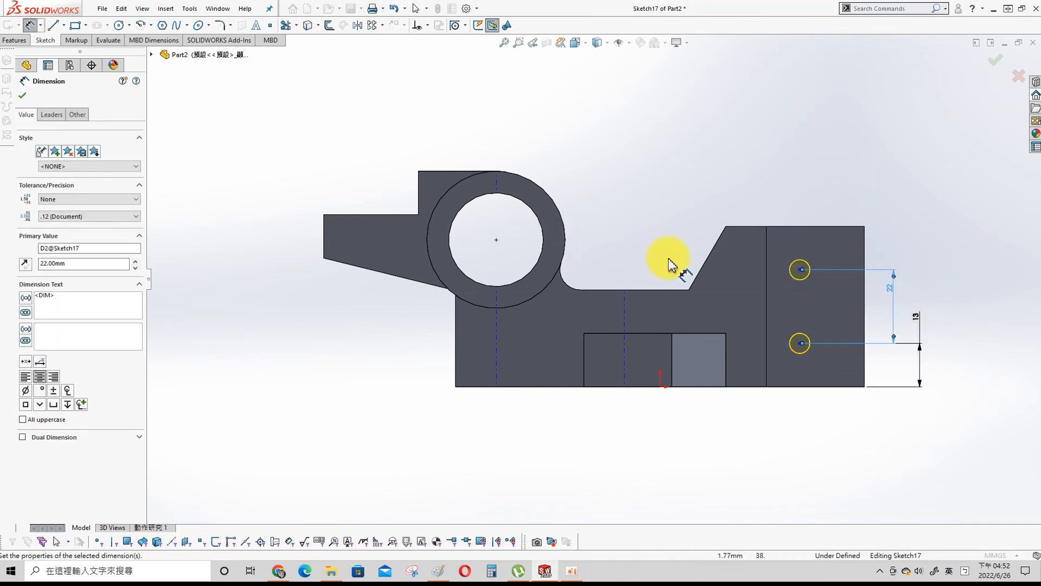
# - Dimension the end-plate holes 54 mm horizontally from the counterbored hole's axis and complete the hole feature
pyautogui.click(624, 321)
pyautogui.click(801, 269)
pyautogui.click(733, 143)
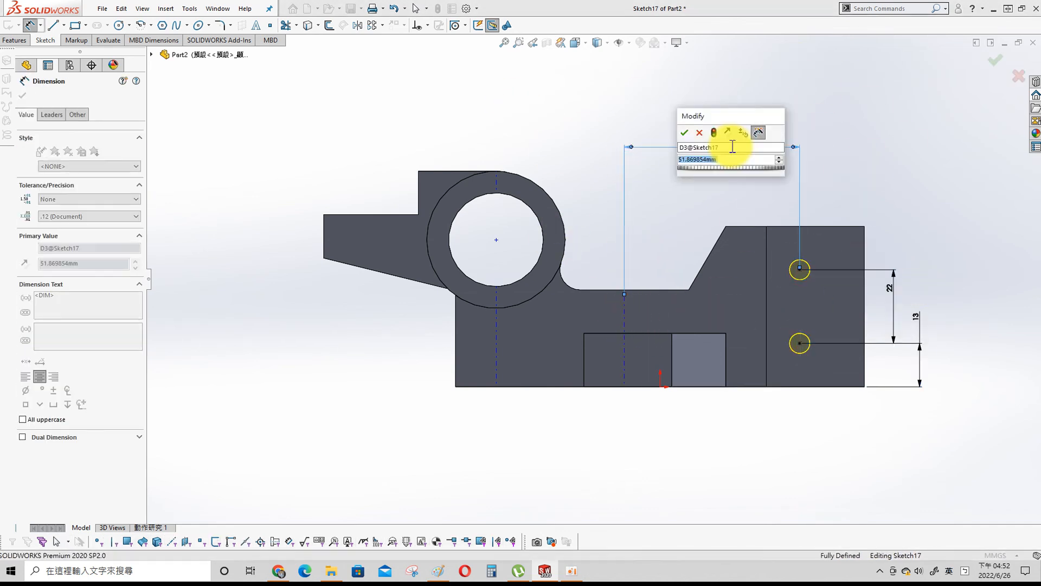
pyautogui.press('Return')
pyautogui.click(995, 62)
pyautogui.moveTo(737, 233); pyautogui.dragTo(627, 224, button='middle')
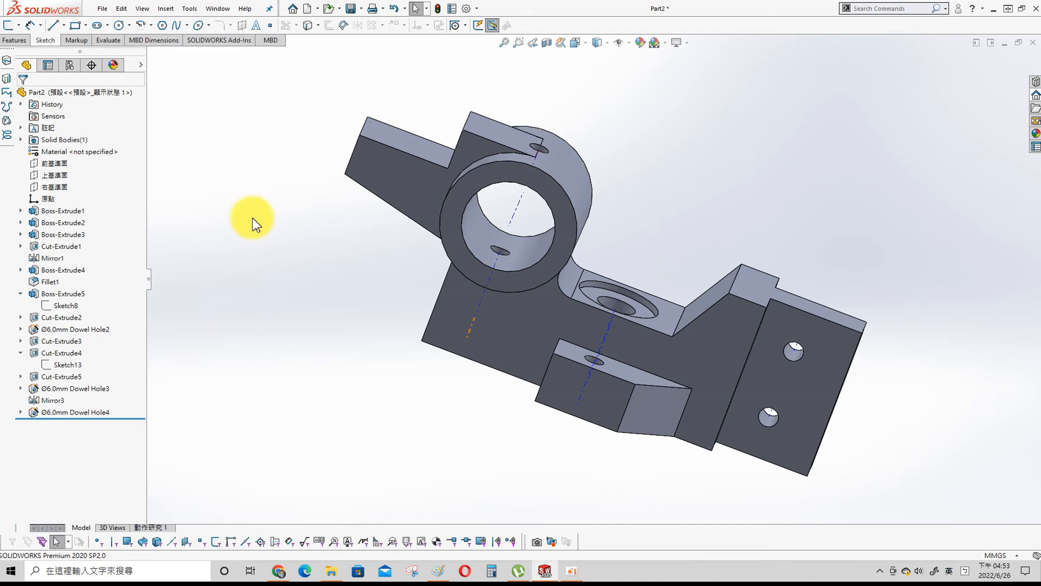
# - Switch to Paint to check practice drawing 541 against the finished holes and return to the SOLIDWORKS model
pyautogui.hotkey('alt', 'Tab')
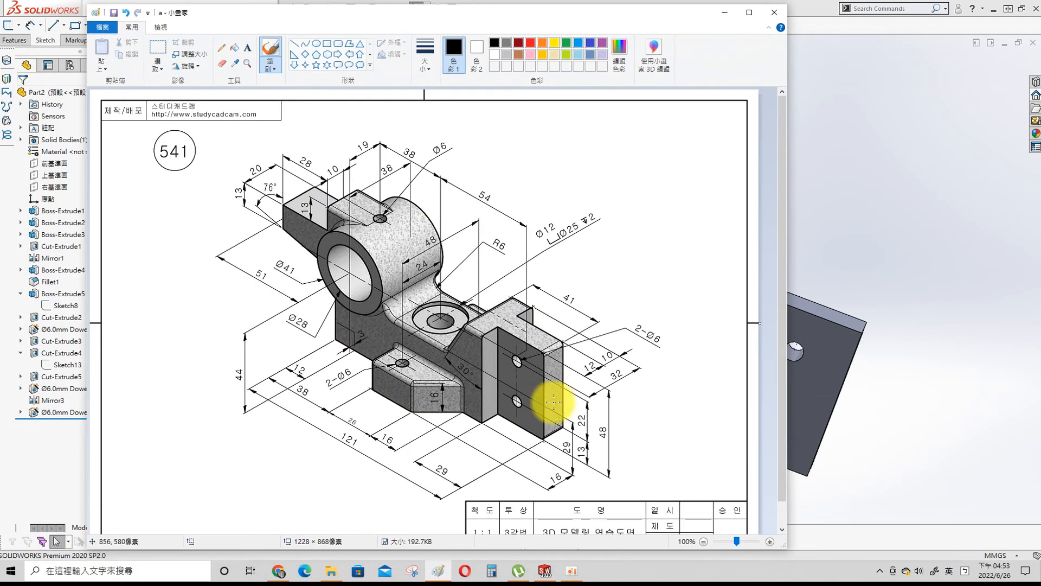
pyautogui.moveTo(779, 170); pyautogui.dragTo(779, 255)
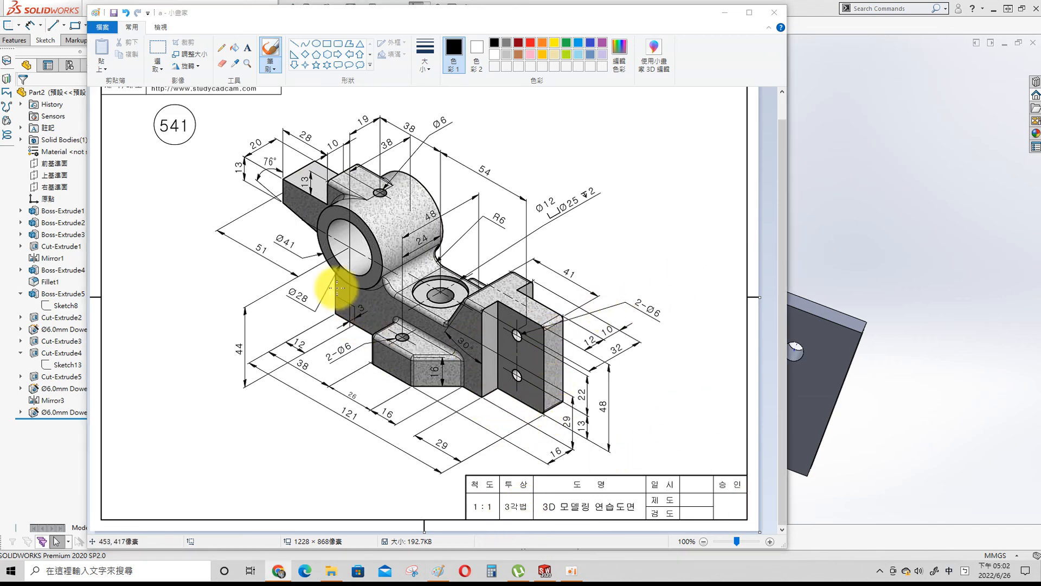
pyautogui.click(835, 177)
pyautogui.moveTo(558, 268); pyautogui.dragTo(517, 216, button='middle')
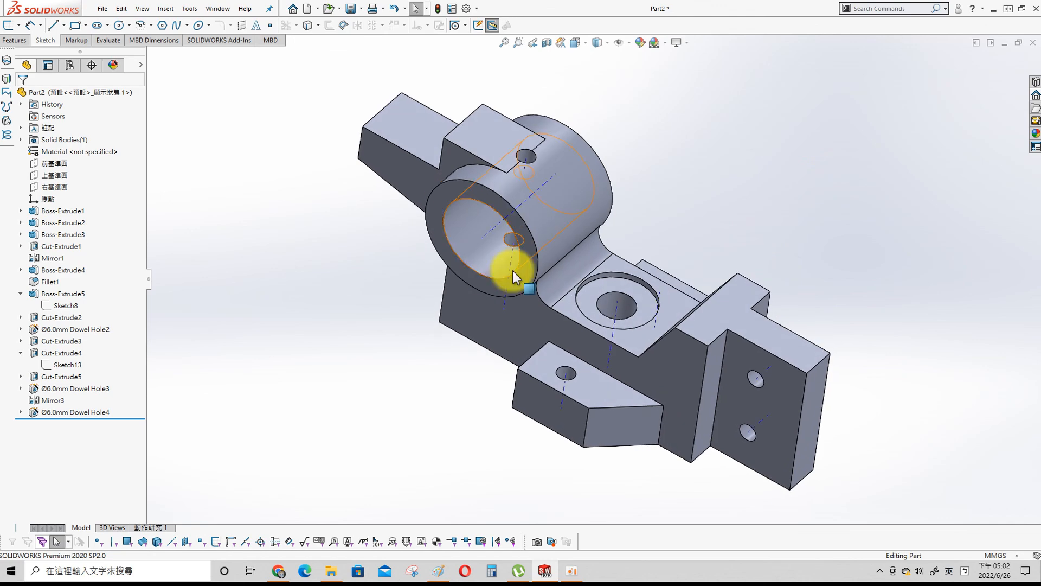
pyautogui.click(442, 572)
pyautogui.moveTo(391, 12)
pyautogui.mouseDown()
pyautogui.moveTo(416, 48)
pyautogui.moveTo(0, 52)
pyautogui.mouseUp()
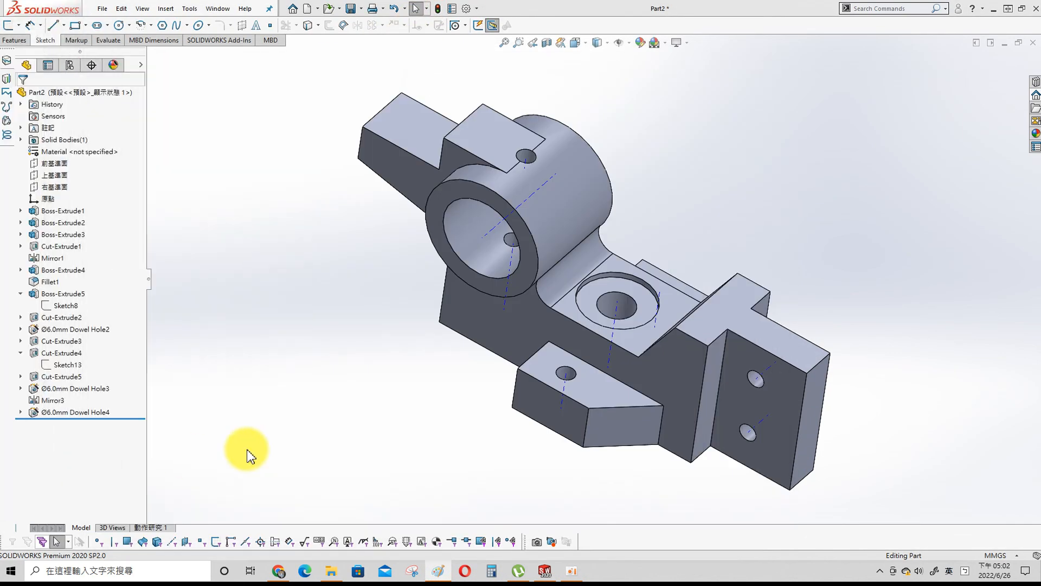
pyautogui.click(363, 249)
# - Fillet the edges of the raised block where the arm meets the cylinder with a 3 mm radius
pyautogui.press('s')
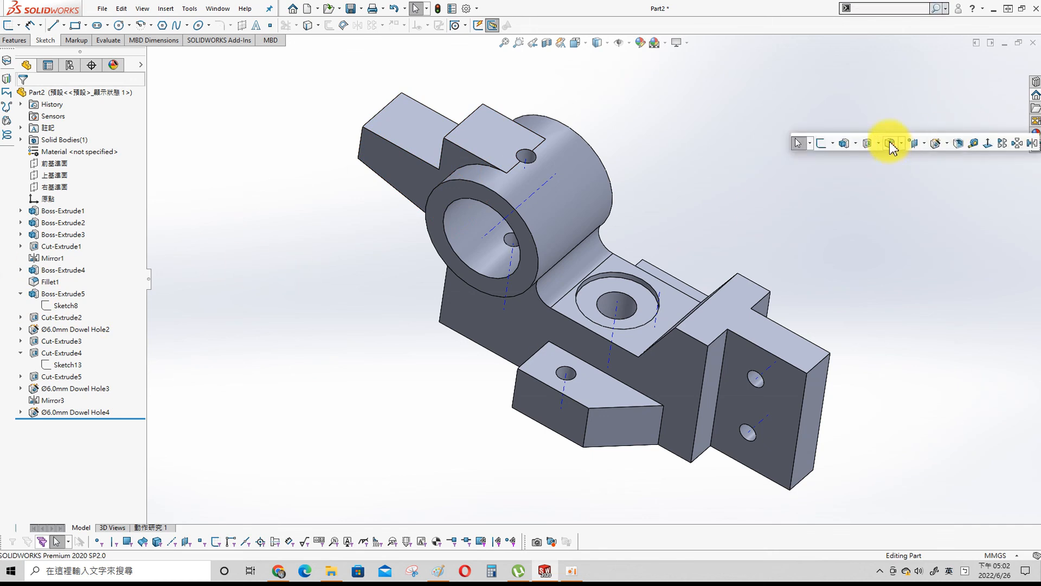
pyautogui.click(889, 144)
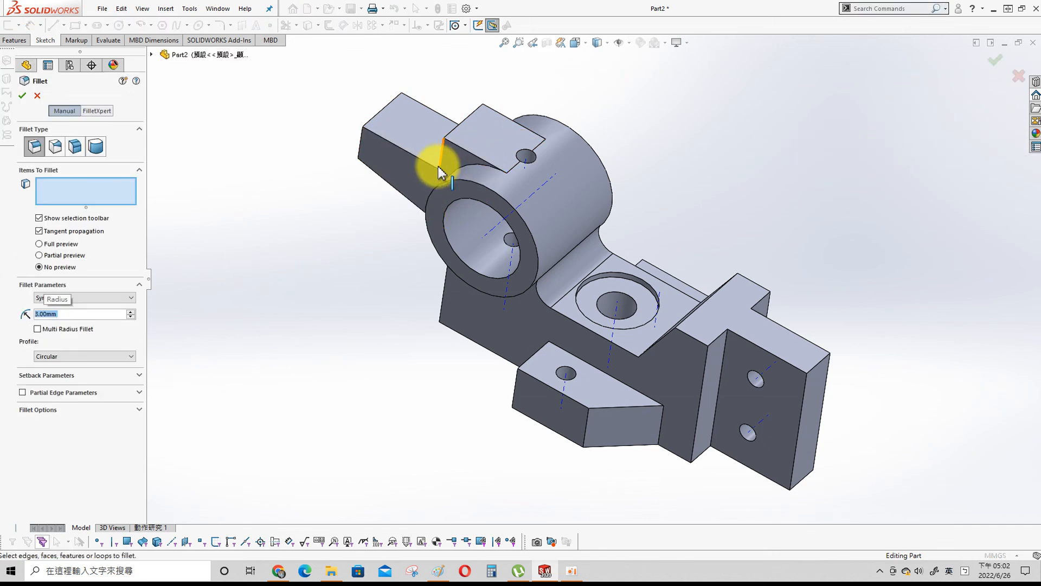
pyautogui.click(492, 172)
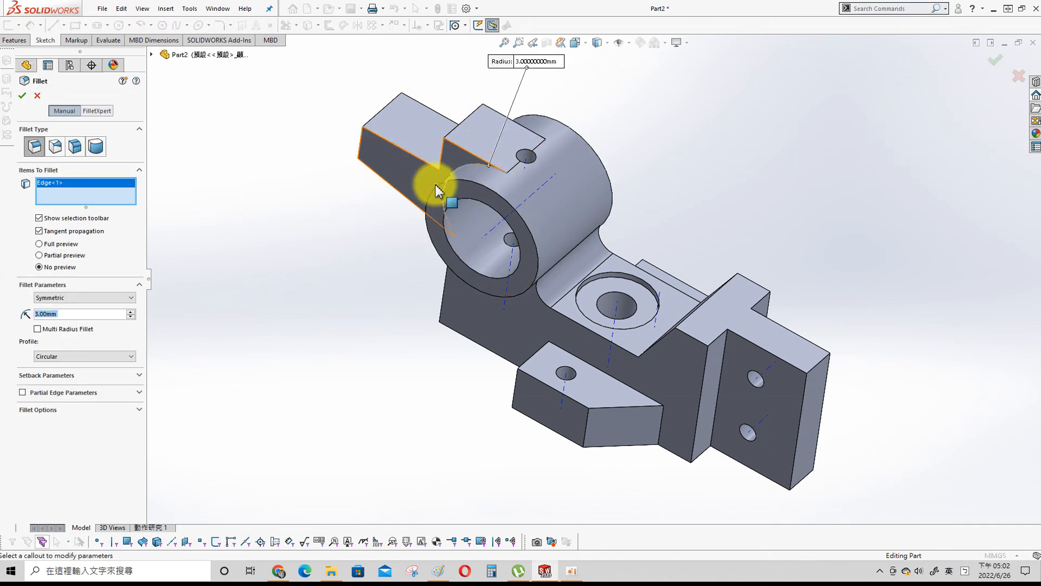
pyautogui.click(462, 148)
pyautogui.click(491, 113)
pyautogui.moveTo(491, 112); pyautogui.dragTo(437, 87, button='middle')
pyautogui.click(534, 120)
# - Start a 3 mm fillet and select the near-side edges beside the counterbore and up the base block's slope
pyautogui.moveTo(433, 320); pyautogui.dragTo(597, 302, button='middle')
pyautogui.press('s')
pyautogui.click(621, 313)
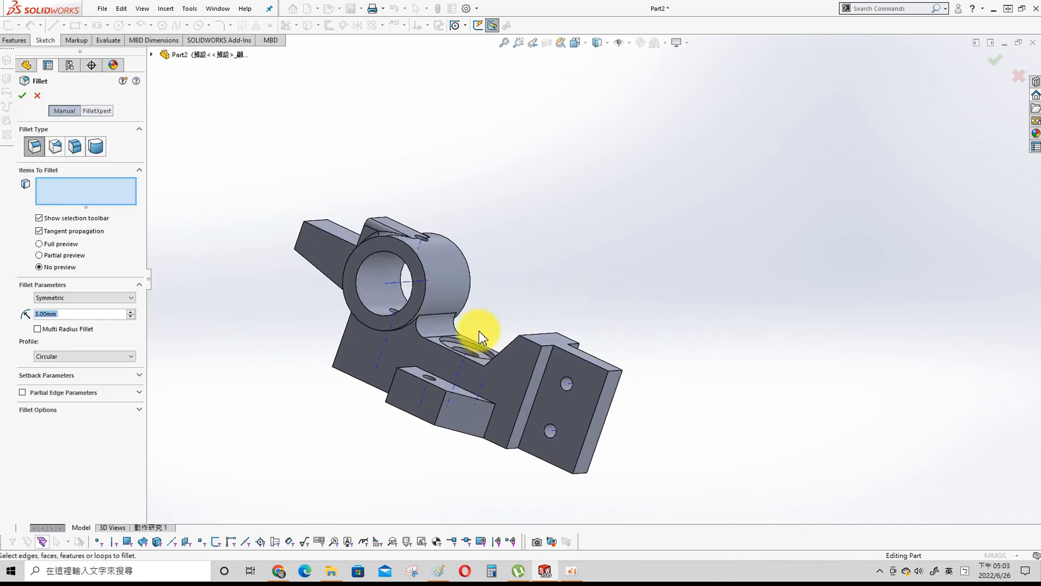
pyautogui.moveTo(481, 341); pyautogui.dragTo(408, 325, button='middle')
pyautogui.click(410, 321)
pyautogui.click(444, 338)
pyautogui.moveTo(526, 273); pyautogui.dragTo(500, 375, button='middle')
pyautogui.click(480, 384)
pyautogui.click(528, 370)
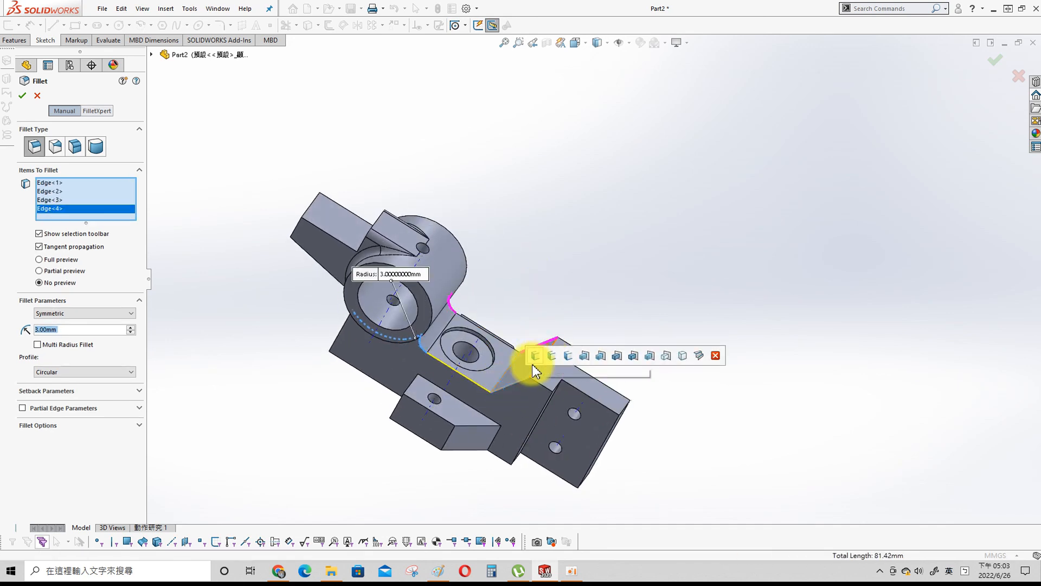
# - Add the base block's far-side edges beside the counterbore and the edges around its slope to the fillet
pyautogui.moveTo(534, 379); pyautogui.dragTo(471, 303, button='middle')
pyautogui.click(472, 303)
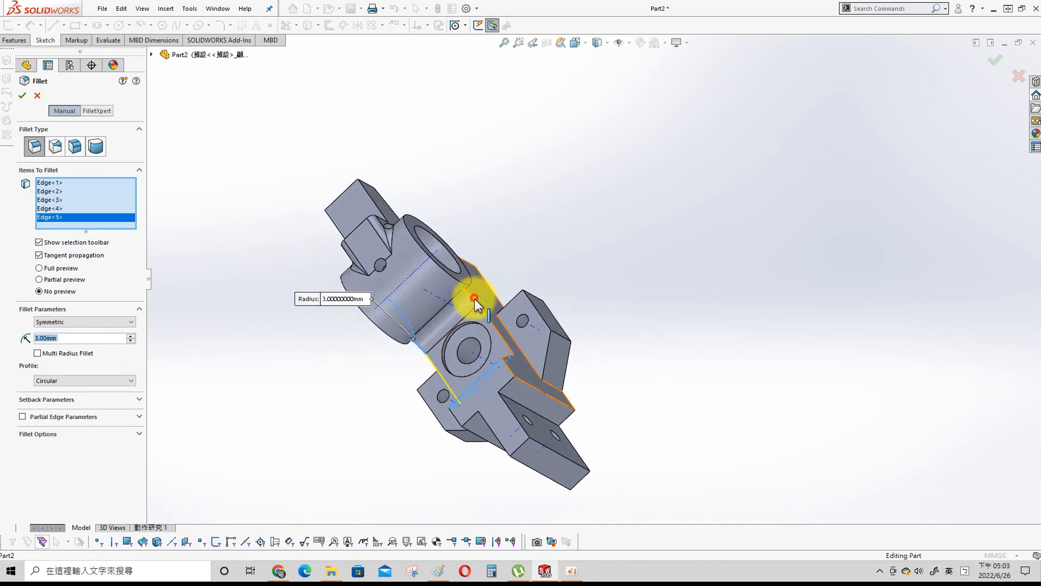
pyautogui.click(475, 299)
pyautogui.click(498, 332)
pyautogui.click(433, 362)
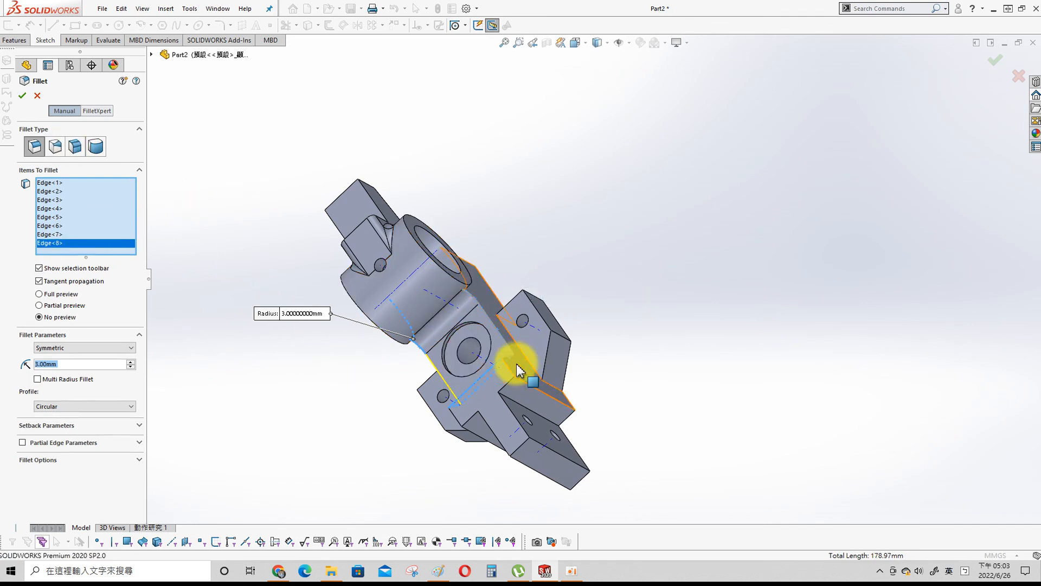
pyautogui.click(451, 430)
pyautogui.click(457, 419)
# - Add the upper and lower end edges of the thin end plate and apply the 3 mm fillet
pyautogui.moveTo(393, 477); pyautogui.dragTo(471, 426, button='middle')
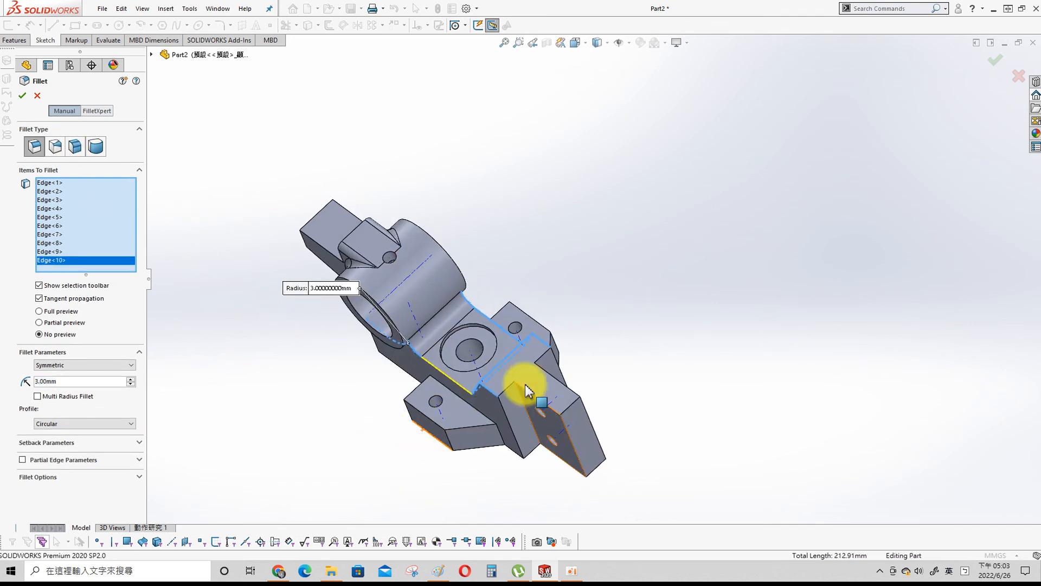
pyautogui.click(575, 403)
pyautogui.click(598, 472)
pyautogui.moveTo(382, 483); pyautogui.dragTo(405, 474, button='middle')
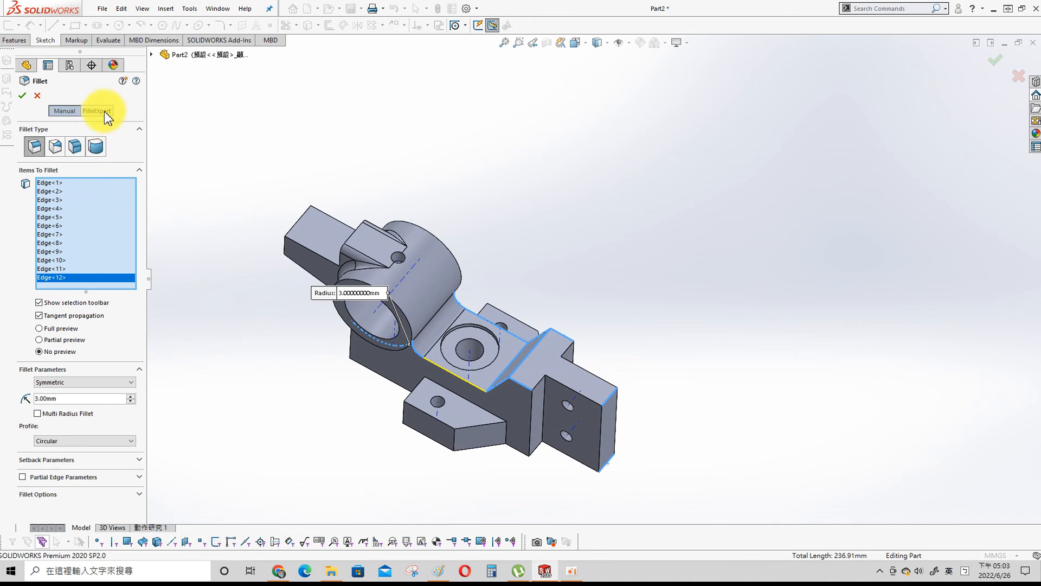
pyautogui.click(22, 96)
# - Fillet the top edges and vertical corner edges of the near-side drilled side block with a 3 mm radius
pyautogui.moveTo(541, 298); pyautogui.dragTo(530, 251, button='middle')
pyautogui.press('s')
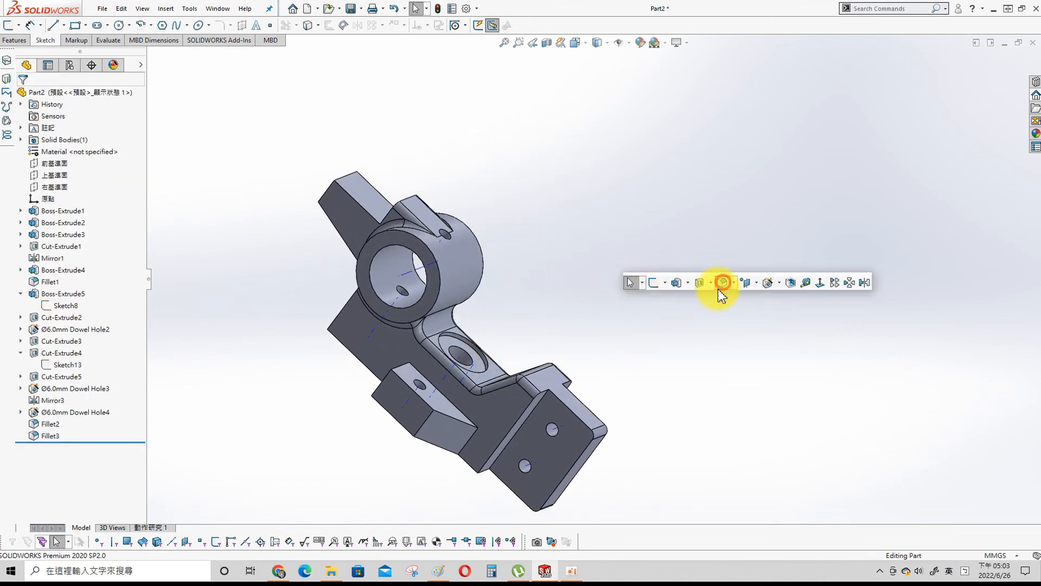
pyautogui.click(723, 283)
pyautogui.click(458, 408)
pyautogui.click(471, 437)
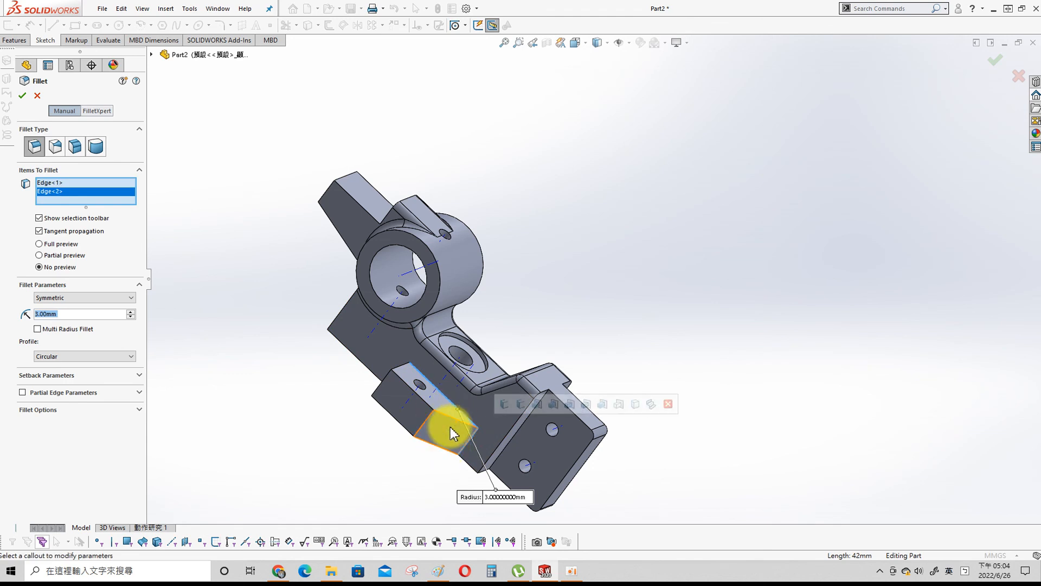
pyautogui.click(440, 412)
pyautogui.click(425, 425)
pyautogui.click(382, 381)
pyautogui.click(395, 367)
pyautogui.click(23, 96)
# - Reopen the near-side block's fillet, check which edges it covers and accept it
pyautogui.moveTo(336, 325); pyautogui.dragTo(342, 412, button='middle')
pyautogui.rightClick(45, 449)
pyautogui.click(70, 310)
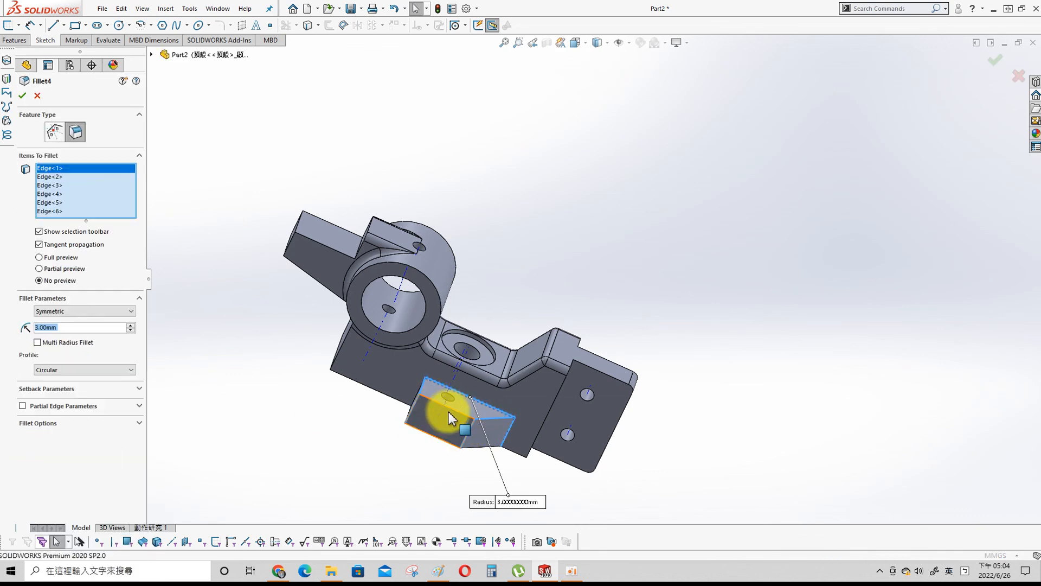
pyautogui.click(22, 95)
# - Try to mirror the near-side block's fillet about the front plane
pyautogui.moveTo(600, 320); pyautogui.dragTo(564, 261, button='middle')
pyautogui.press('s')
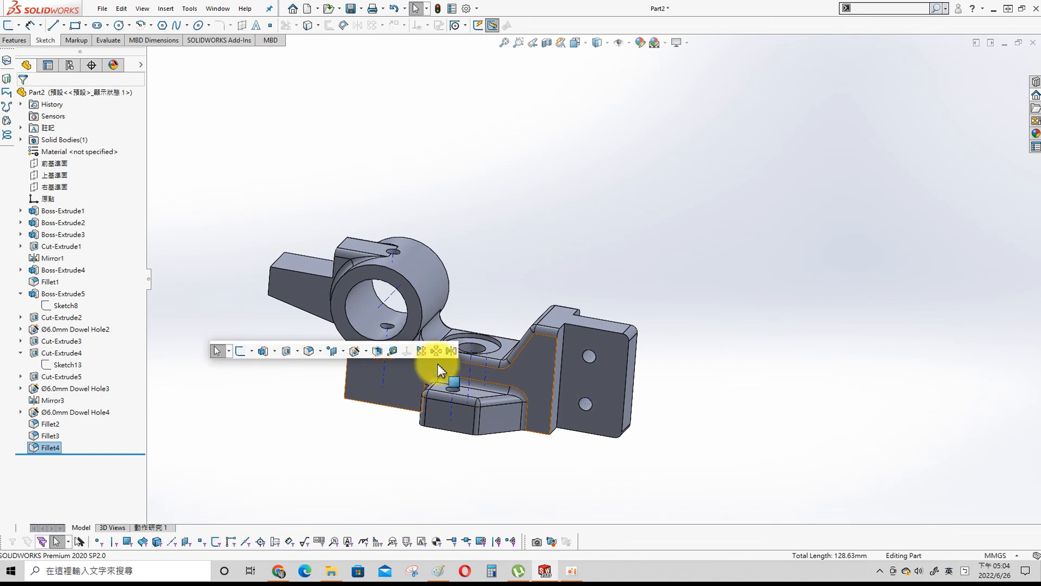
pyautogui.click(431, 349)
pyautogui.click(152, 55)
pyautogui.click(198, 125)
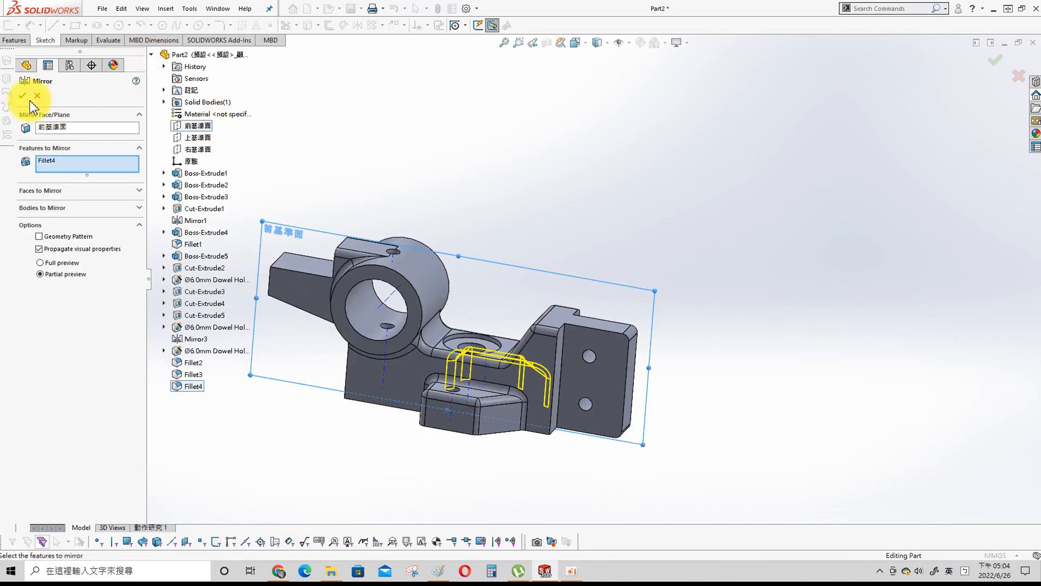
pyautogui.click(24, 95)
pyautogui.click(61, 207)
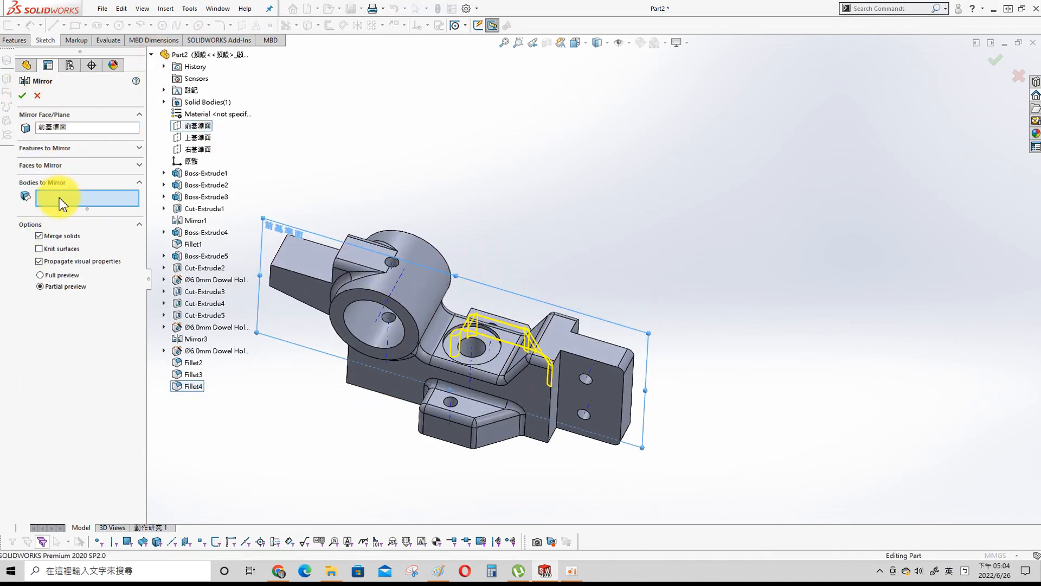
pyautogui.click(38, 96)
# - Fillet the top edges and vertical corner edges of the opposite drilled side block with a 3 mm radius
pyautogui.press('s')
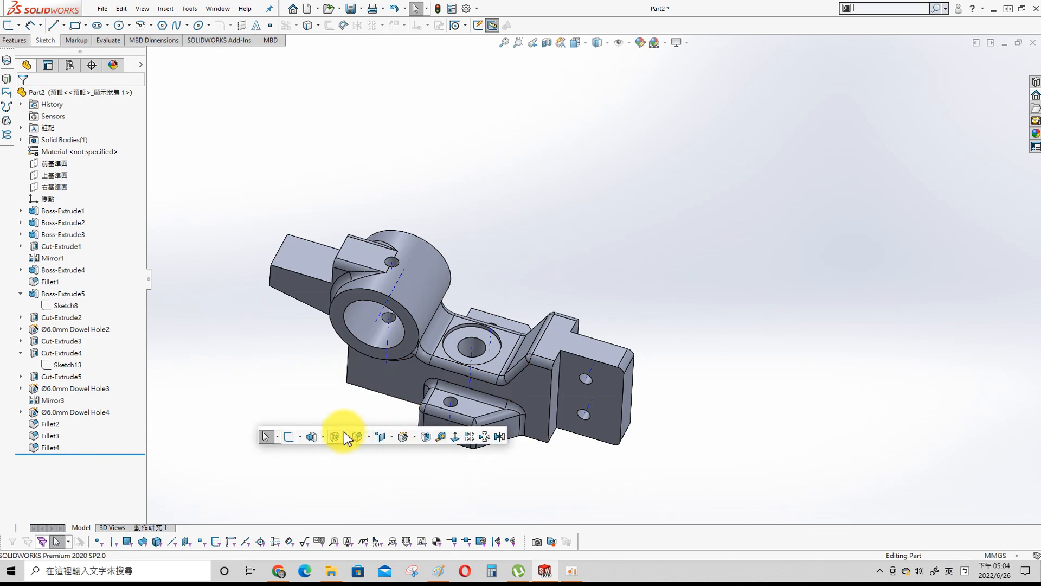
pyautogui.click(401, 433)
pyautogui.moveTo(530, 302); pyautogui.dragTo(396, 466, button='middle')
pyautogui.click(408, 418)
pyautogui.click(440, 418)
pyautogui.click(439, 408)
pyautogui.click(496, 418)
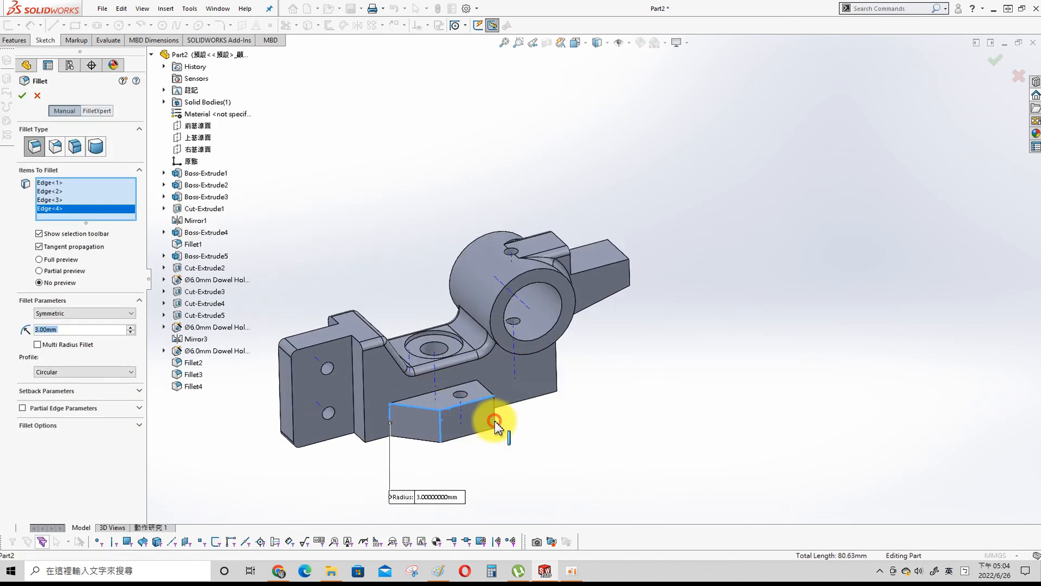
pyautogui.click(495, 420)
pyautogui.moveTo(495, 421); pyautogui.dragTo(483, 399, button='middle')
pyautogui.click(479, 395)
pyautogui.click(435, 393)
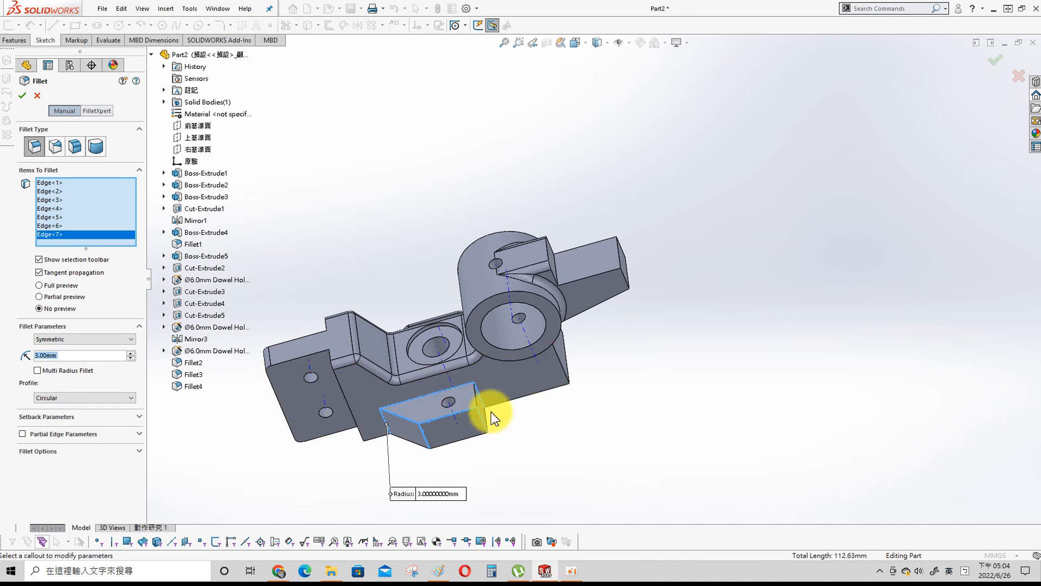
pyautogui.click(472, 411)
pyautogui.click(22, 95)
# - Set the finished bracket beside the reference drawing in a matching view and compare the two
pyautogui.moveTo(325, 142); pyautogui.dragTo(518, 243, button='middle')
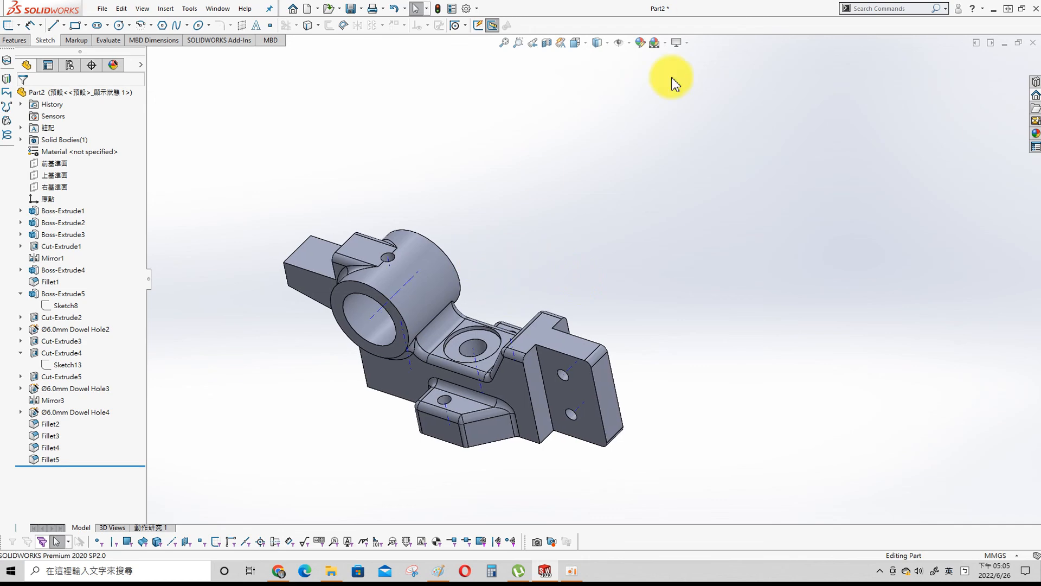
pyautogui.moveTo(534, 277)
pyautogui.keyDown('shift'); pyautogui.mouseDown(button='middle')
pyautogui.moveTo(560, 200)
pyautogui.moveTo(529, 288)
pyautogui.mouseUp(button='middle'); pyautogui.keyUp('shift')
pyautogui.keyDown('ctrl'); pyautogui.moveTo(497, 311); pyautogui.dragTo(790, 264, button='middle'); pyautogui.keyUp('ctrl')
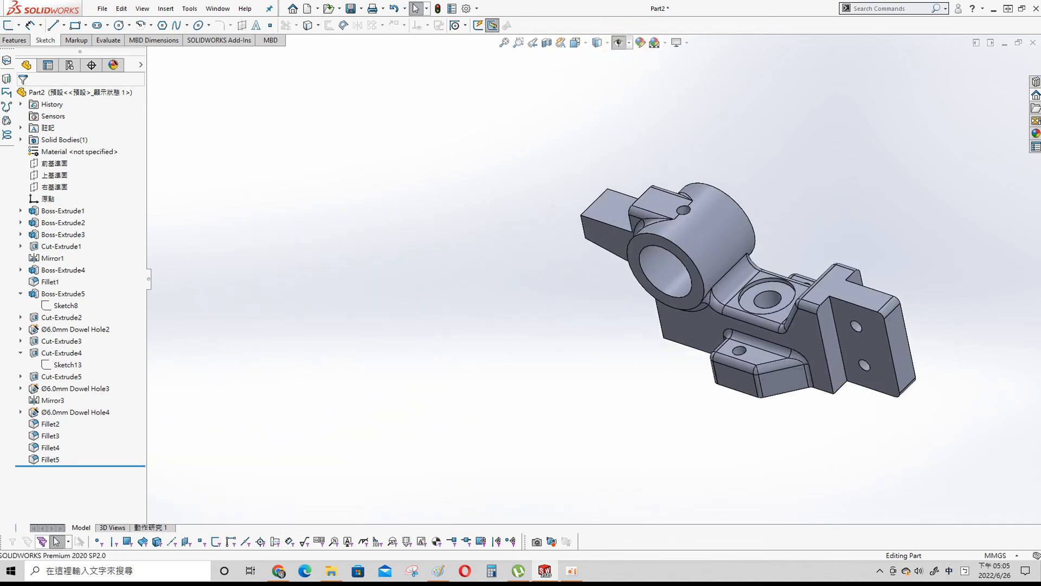
pyautogui.moveTo(0, 90); pyautogui.dragTo(265, 22)
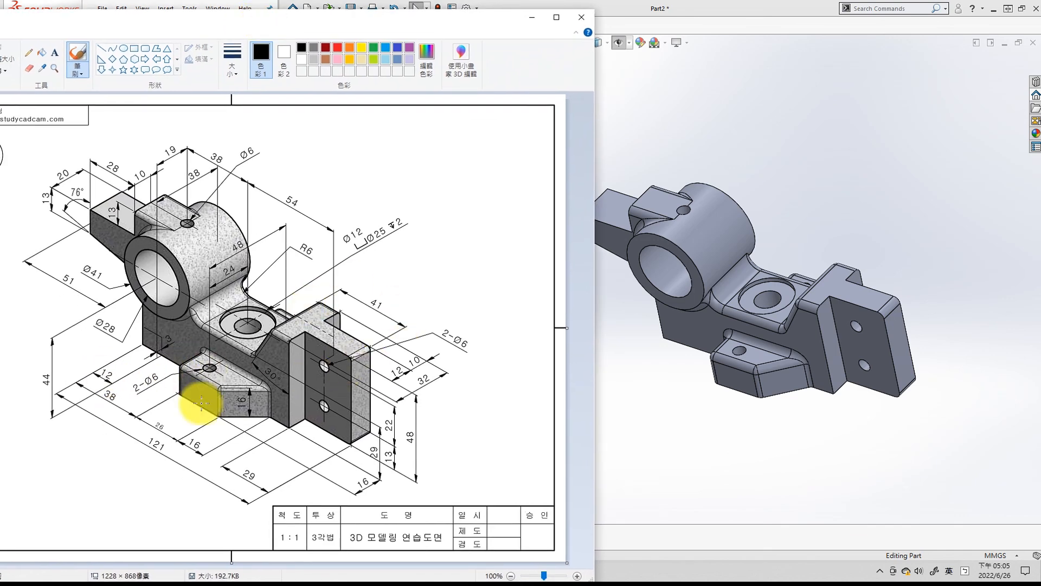
pyautogui.click(747, 447)
# - Save the part as Part2, in SOLIDWORKS Part format, in a folder on drive D
pyautogui.hotkey('ctrl', 's')
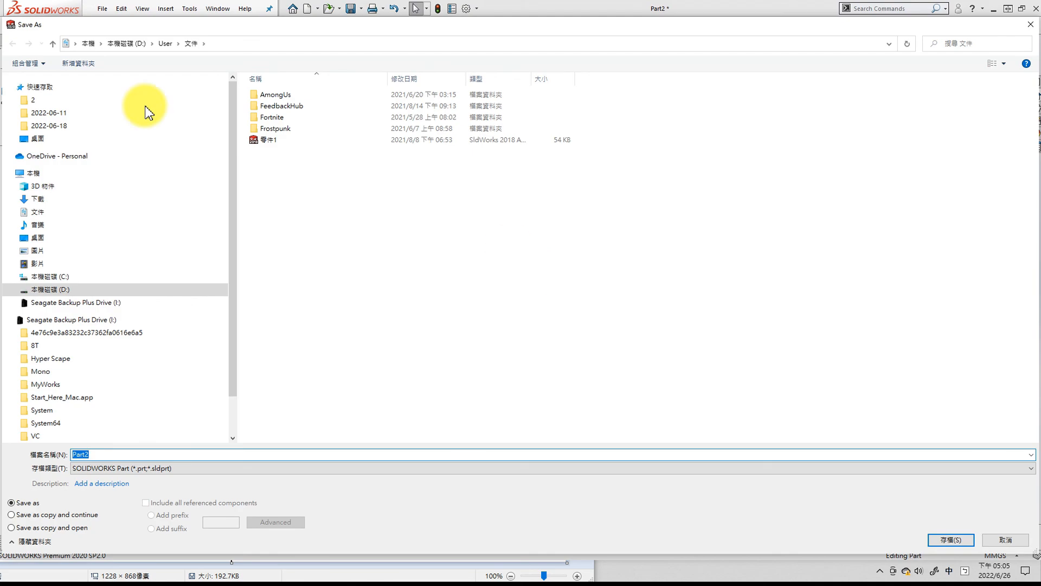
pyautogui.click(12, 290)
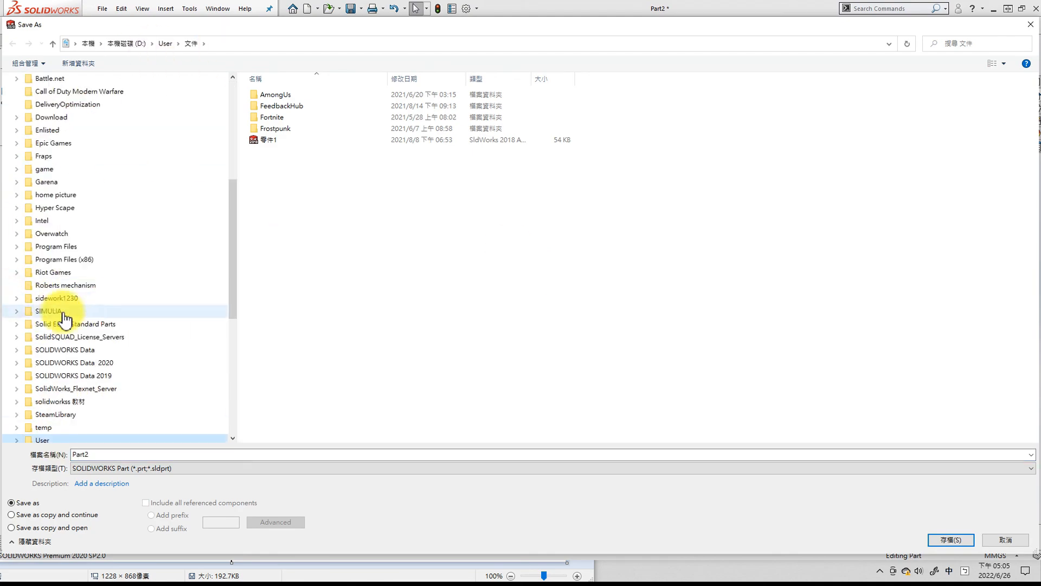
pyautogui.scroll(-4, 63, 314)
pyautogui.click(32, 388)
pyautogui.click(93, 103)
pyautogui.click(950, 540)
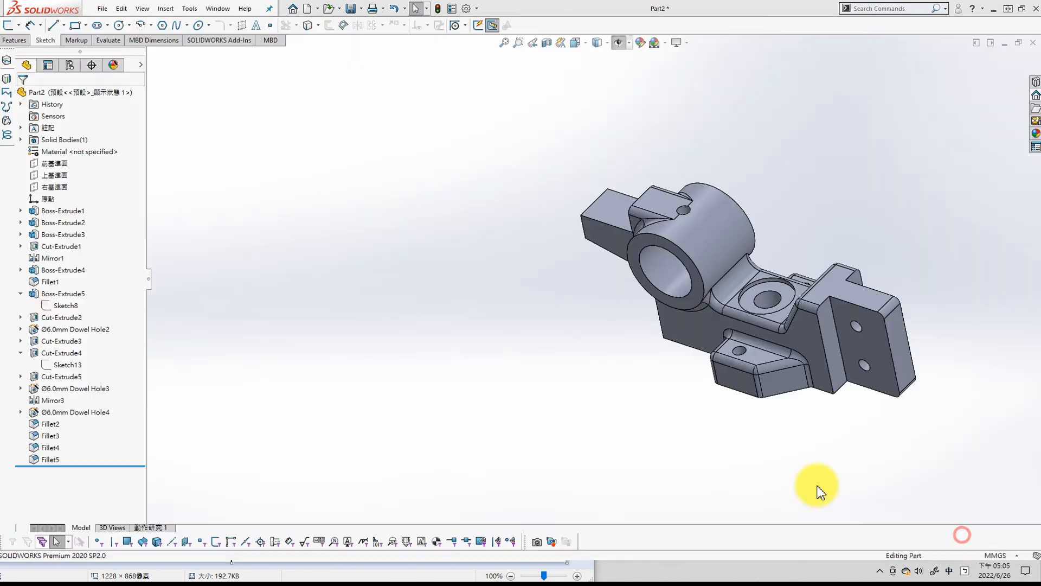